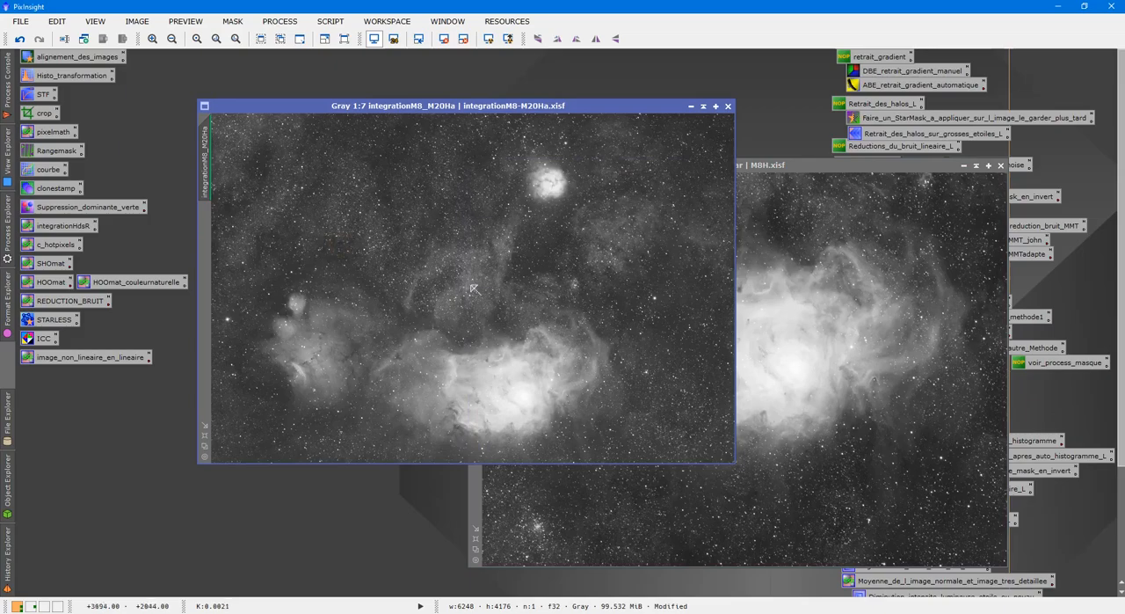
Enlarge the integrationM8_M20Ha window and compare its nebula detail with the M8Hyperstar image at several zoom levels
left_click(204, 436)
left_click_drag(586, 93, 429, 64)
left_click(932, 260)
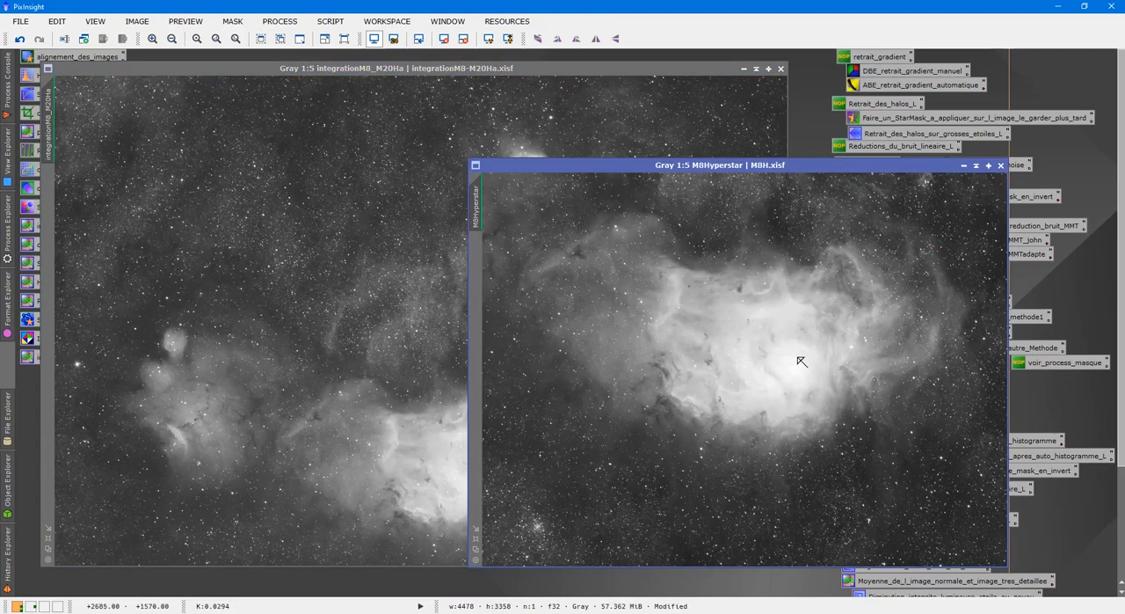
left_click(411, 343)
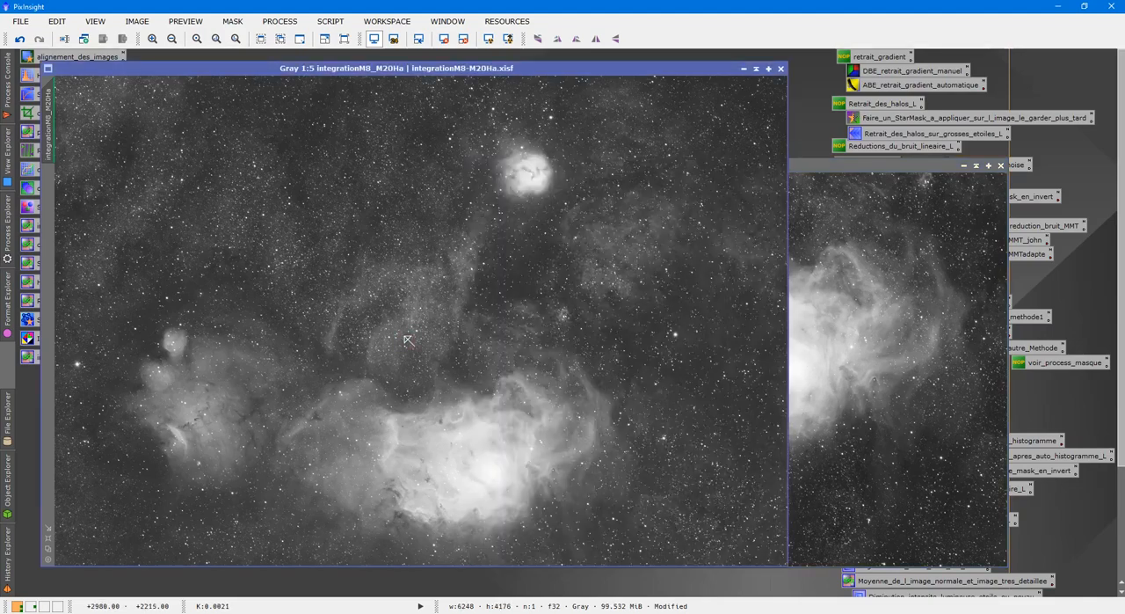
scroll(407, 341, "up", 2)
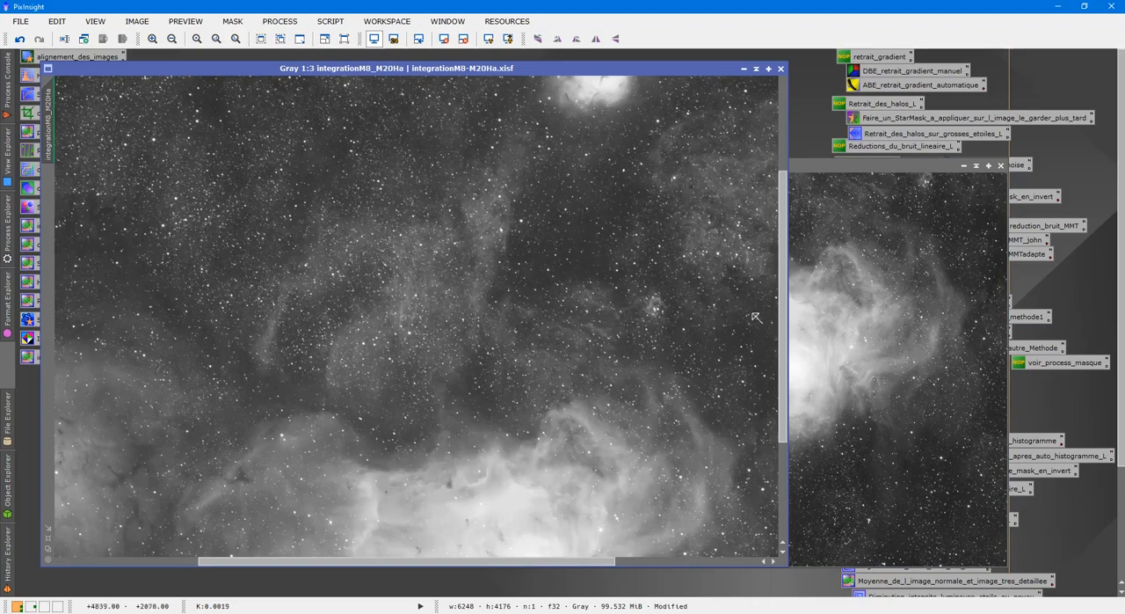
left_click_drag(781, 287, 787, 398)
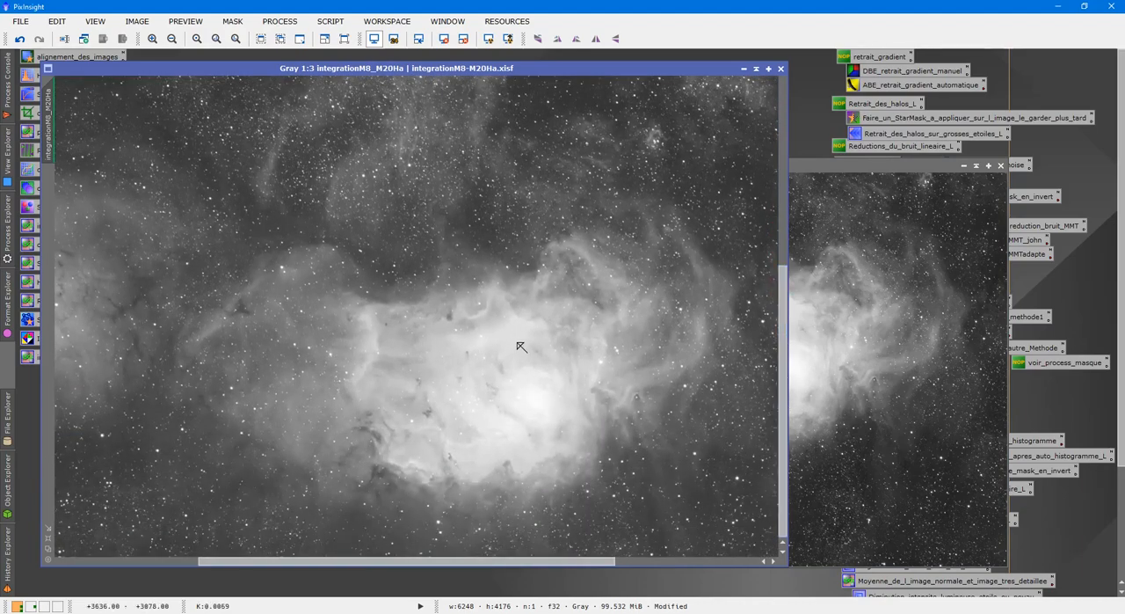
scroll(522, 346, "up", 1)
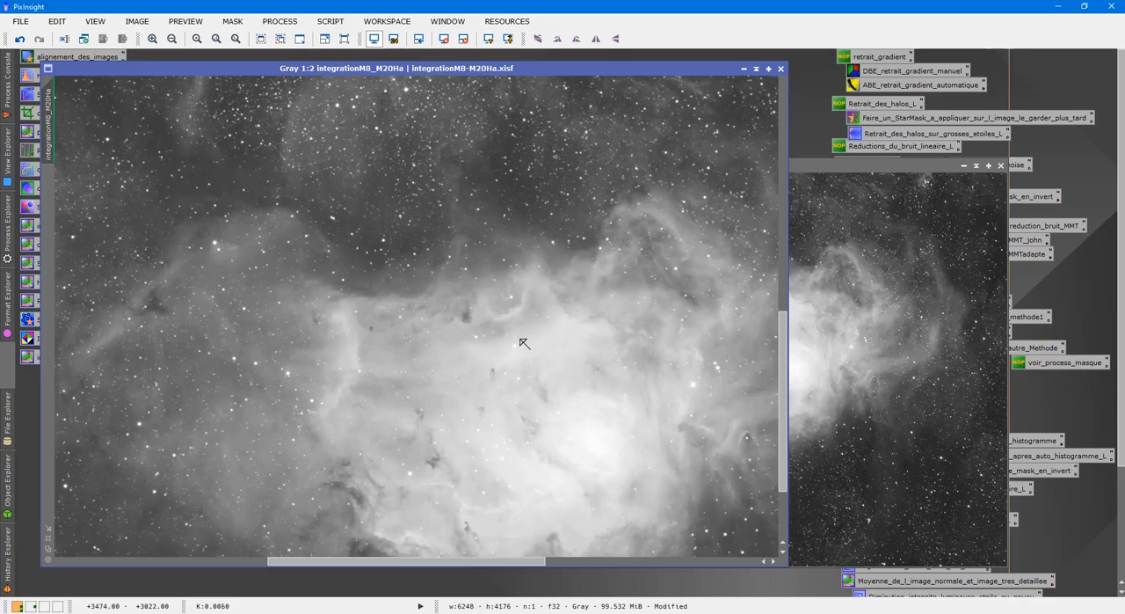
left_click(859, 351)
left_click_drag(1008, 325, 995, 294)
scroll(891, 263, "up", 1)
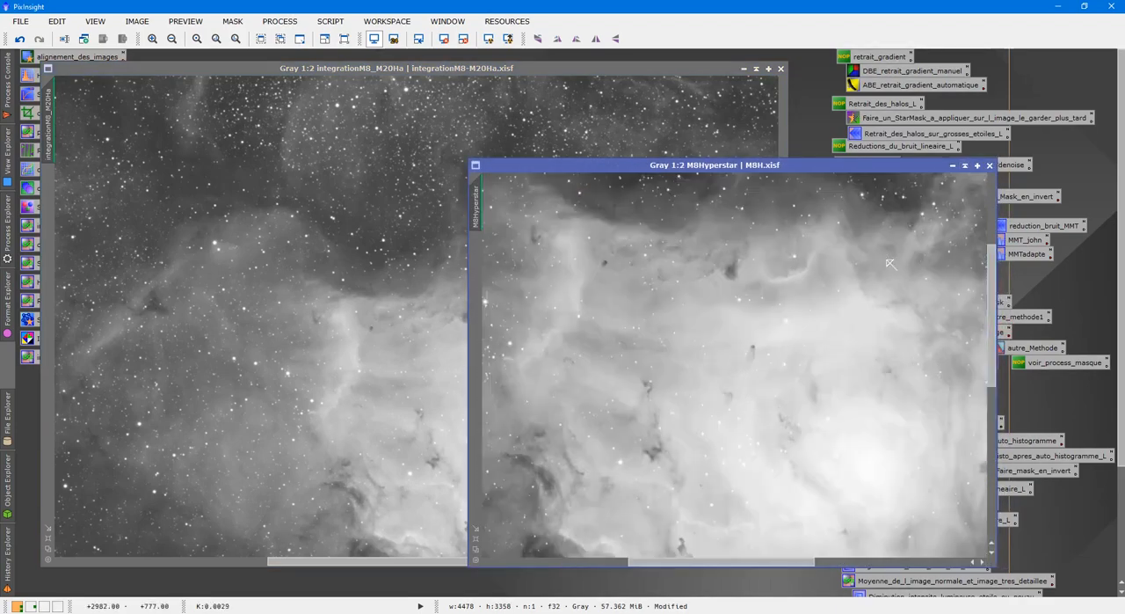
left_click(446, 352)
scroll(448, 352, "up", 1)
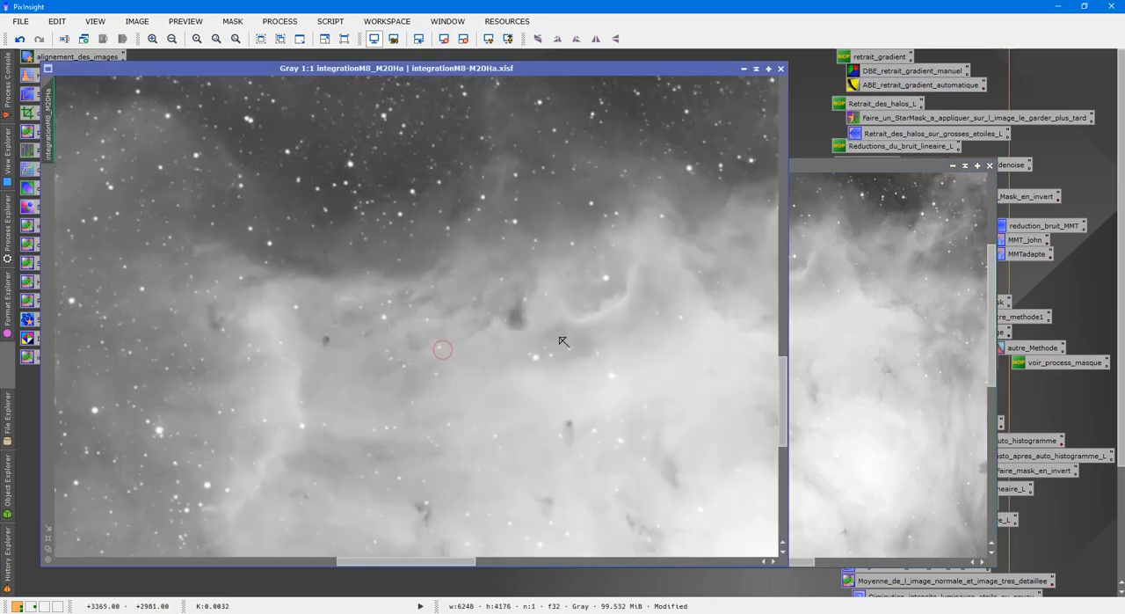
scroll(606, 343, "down", 2)
scroll(609, 342, "down", 4)
left_click(874, 308)
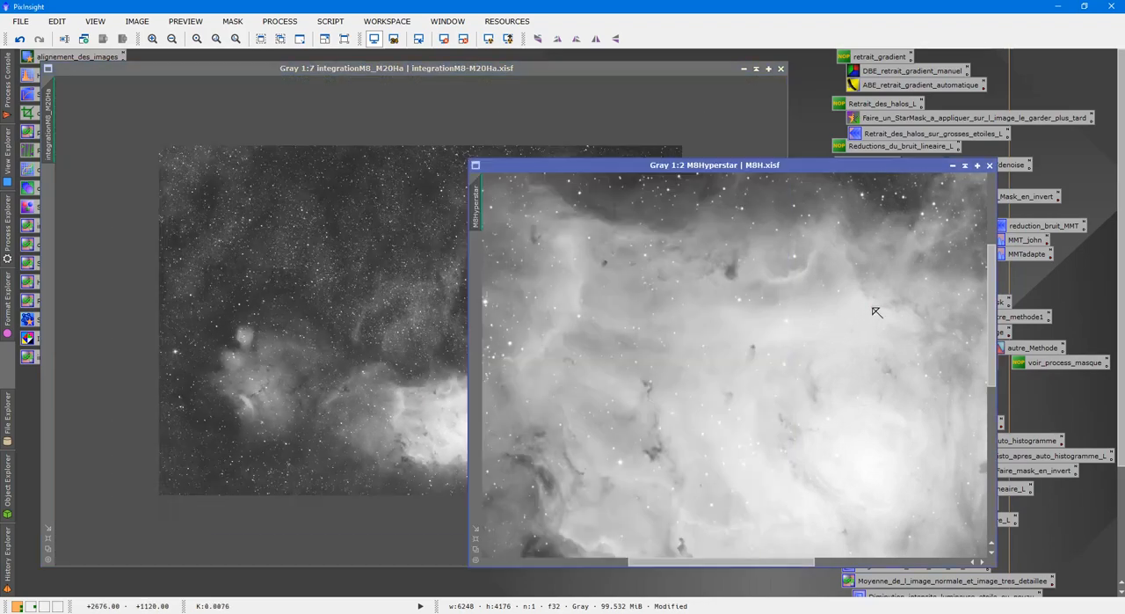
scroll(875, 309, "down", 3)
scroll(874, 310, "down", 4)
left_click(415, 289)
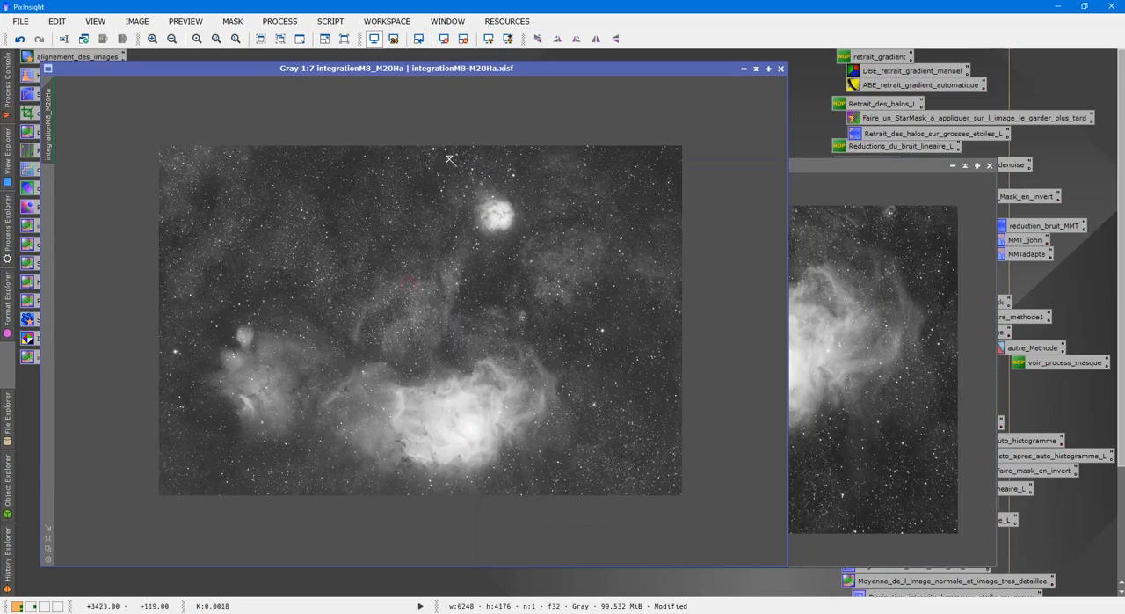
Remove the screen stretch from the integrationM8_M20Ha and M8Hyperstar images
left_click(444, 38)
left_click(880, 297)
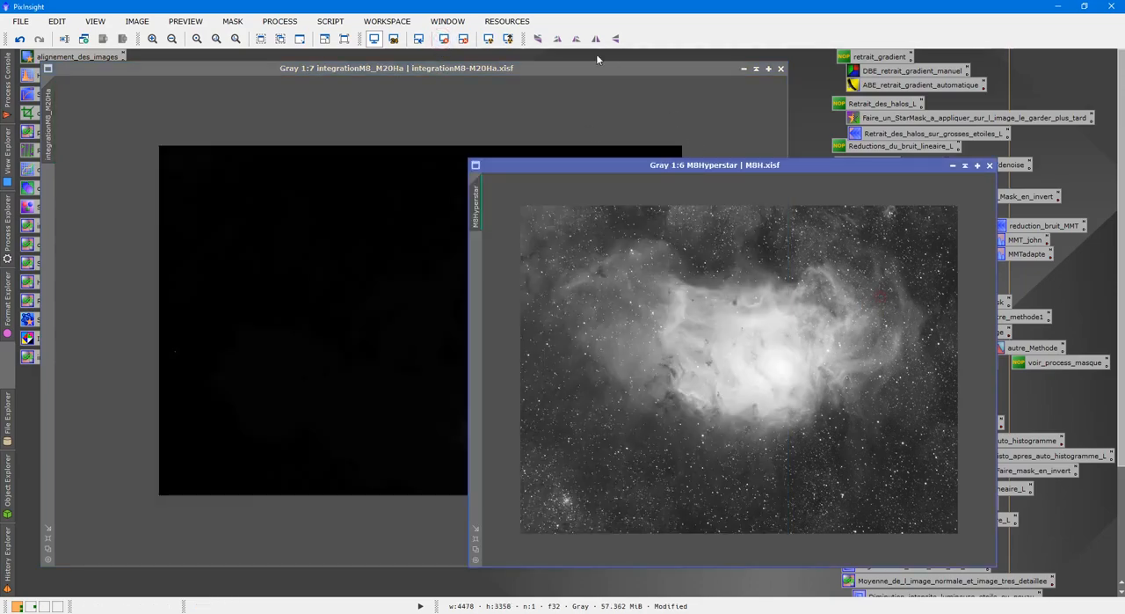
left_click(444, 38)
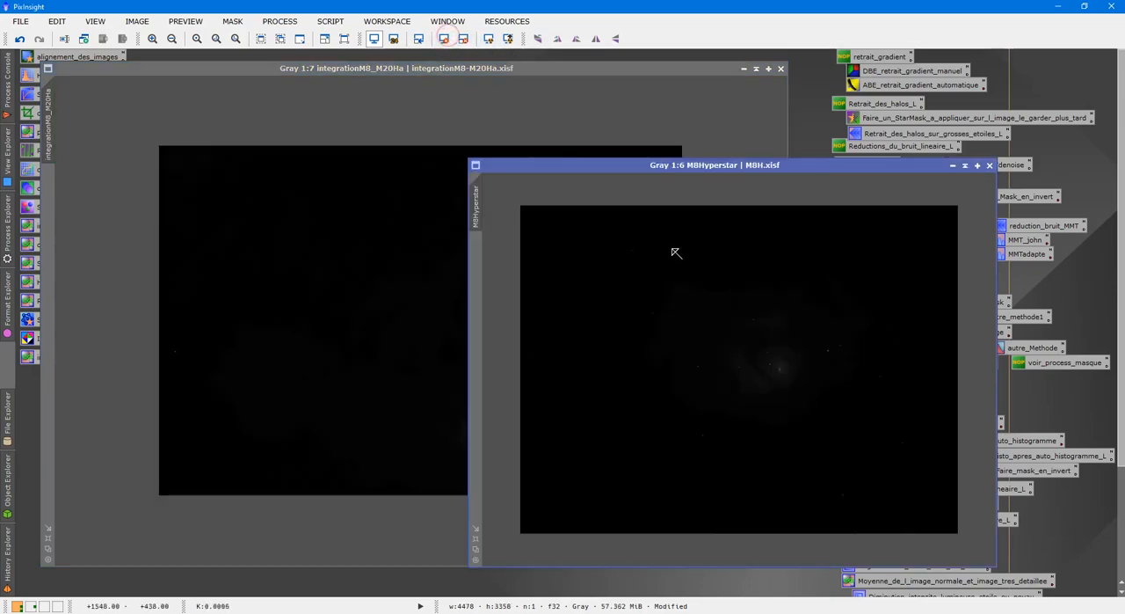
Apply an automatic screen stretch to both images again and reposition the M8Hyperstar window
left_click(756, 68)
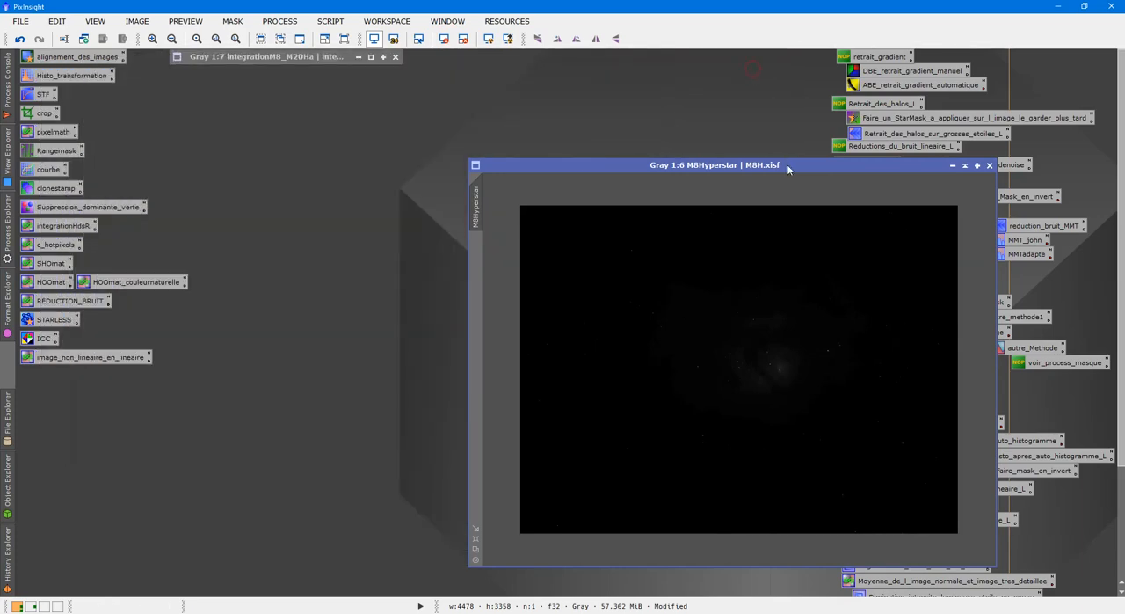
left_click(489, 39)
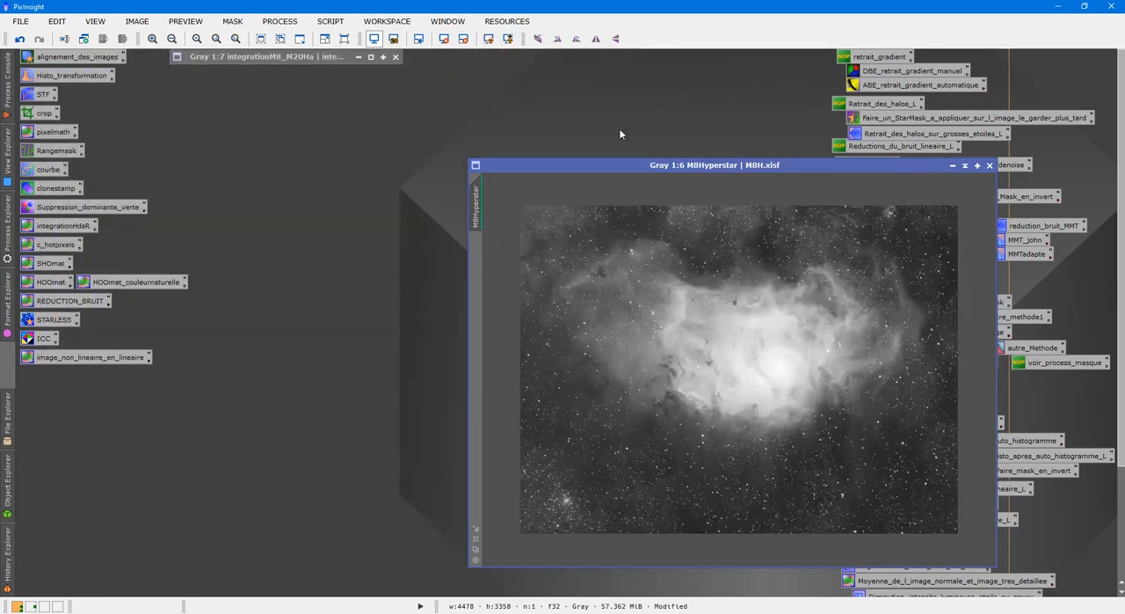
mouse_move(780, 173)
left_mouse_down()
mouse_move(604, 94)
mouse_move(624, 75)
left_mouse_up()
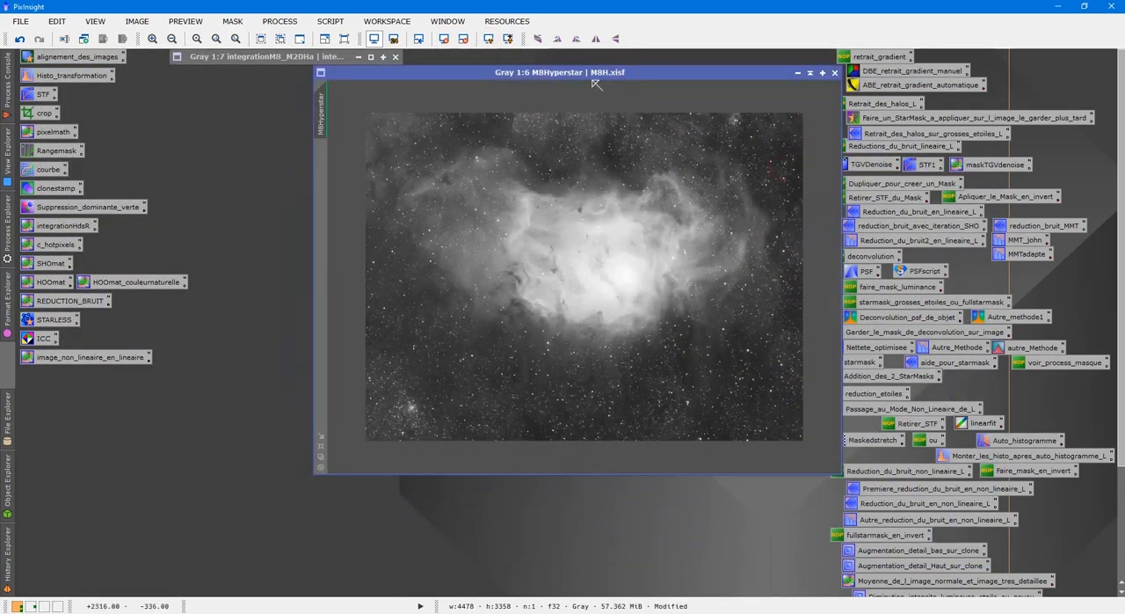
double_click(303, 58)
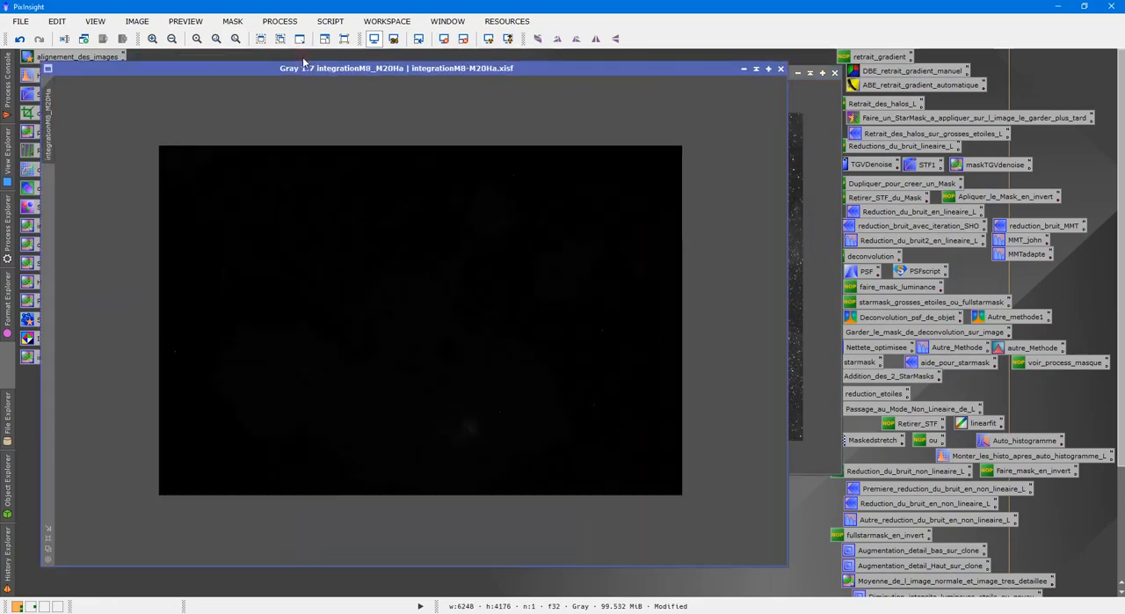
left_click(491, 40)
left_click(813, 198)
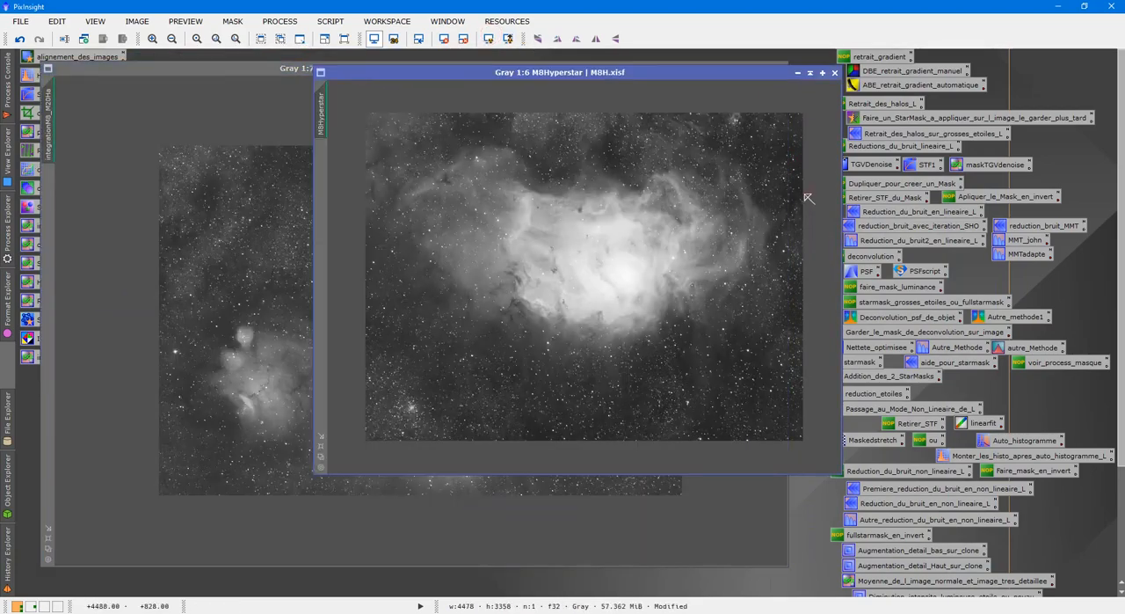
Open the saved StarAlignment process and set the M8Hyperstar view as the reference image
double_click(73, 58)
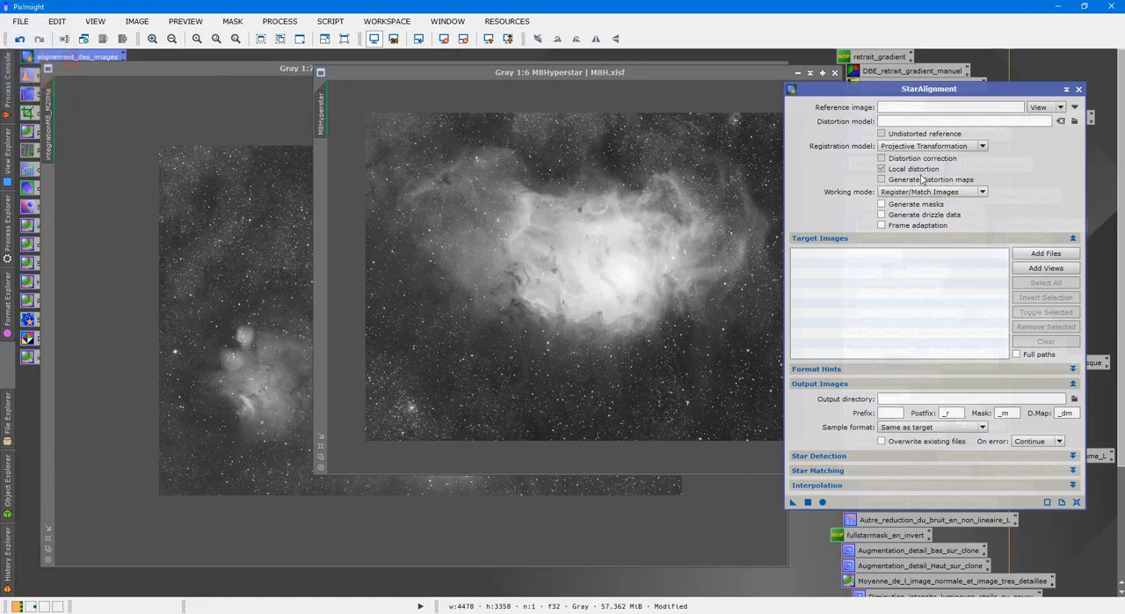
left_click(1038, 107)
left_click(542, 293)
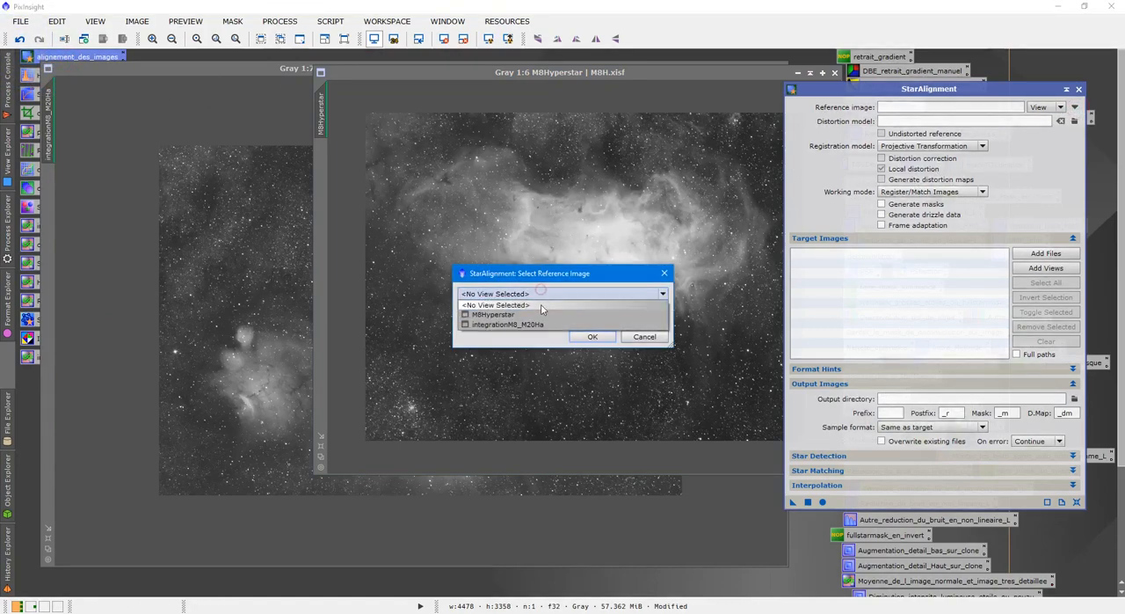
left_click(543, 315)
left_click(582, 341)
Define a preview around the large bright nebula in integrationM8_M20Ha and run StarAlignment on that image
left_click(255, 321)
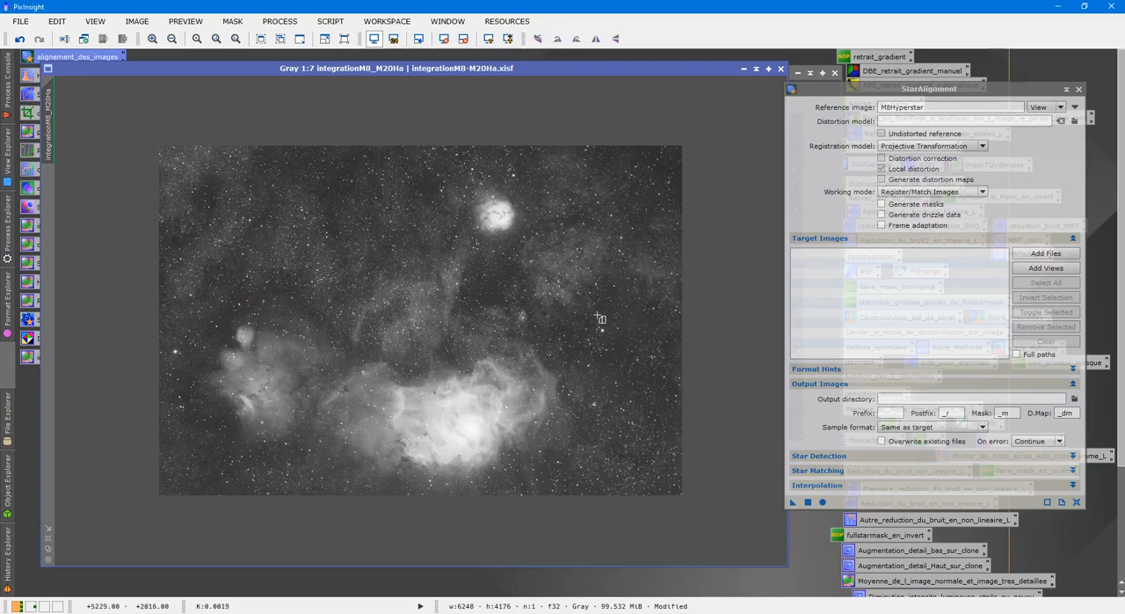
left_click_drag(591, 306, 315, 514)
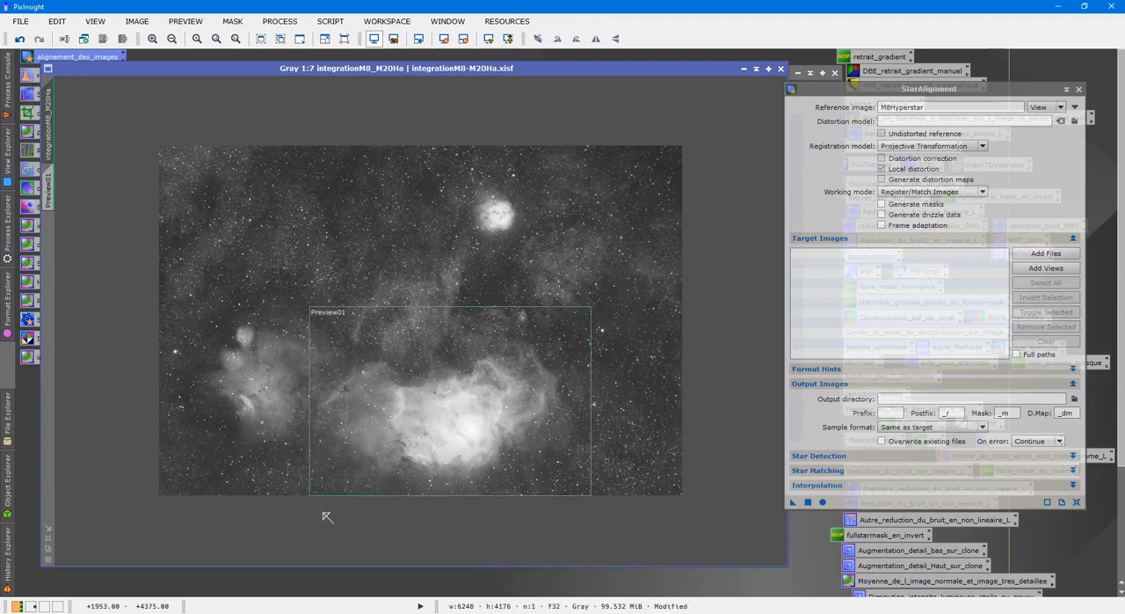
left_click_drag(796, 503, 590, 450)
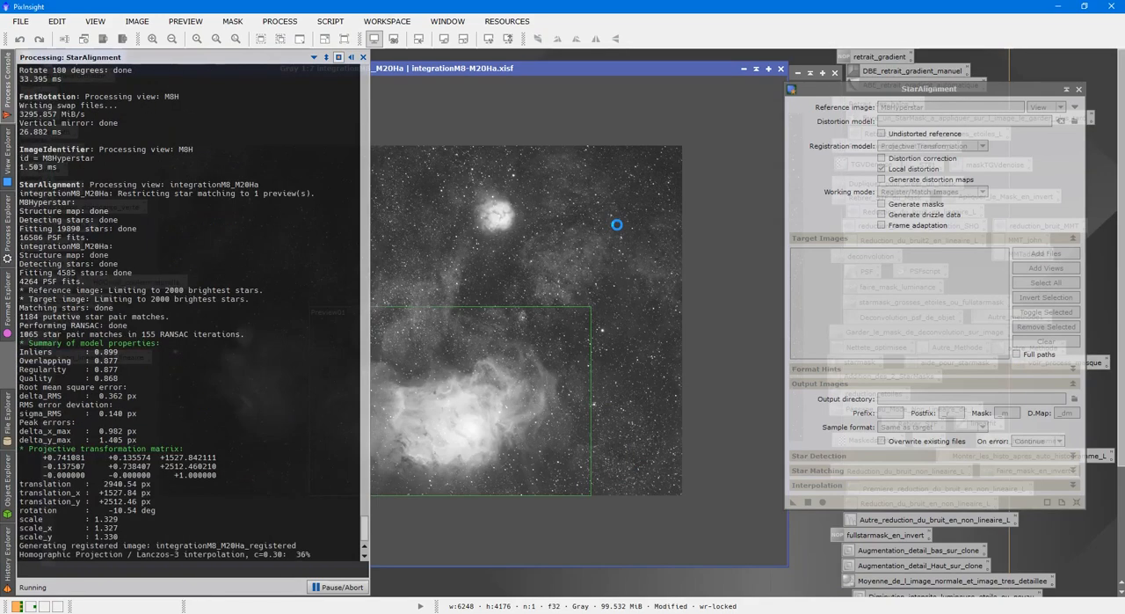
Close StarAlignment, auto-stretch the registered image, and arrange it beside M8Hyperstar with the original integration image collapsed
left_click(754, 70)
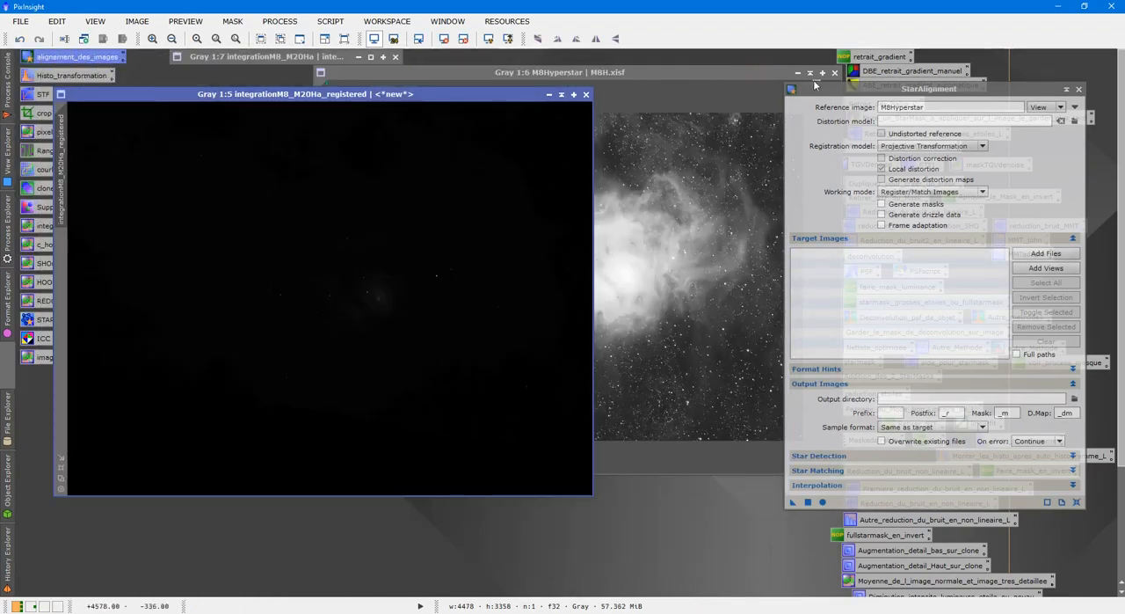
left_click(1079, 89)
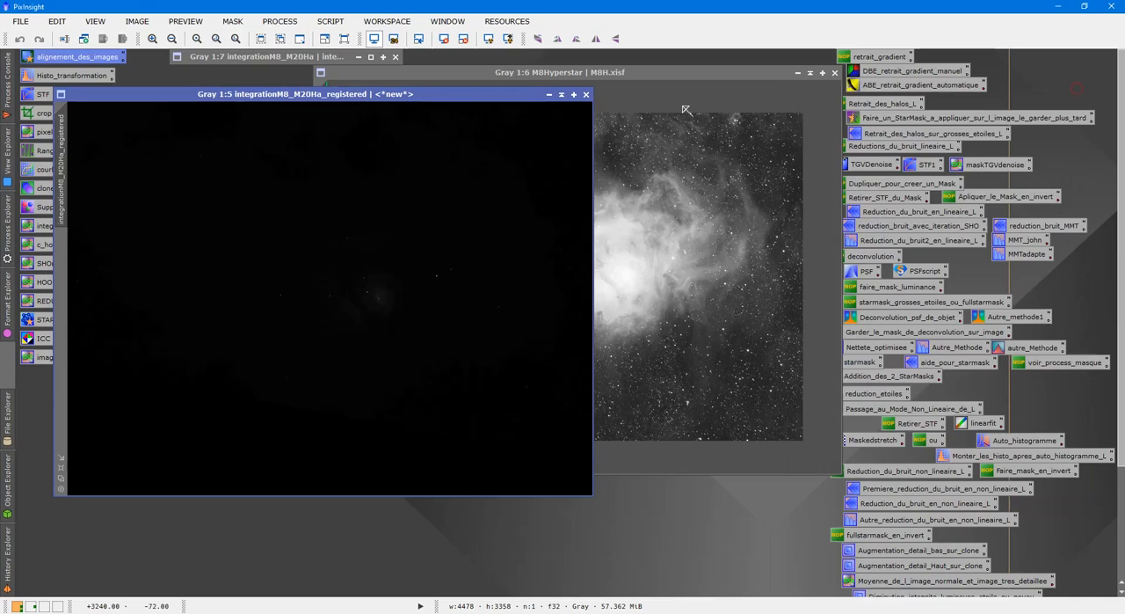
left_click(488, 39)
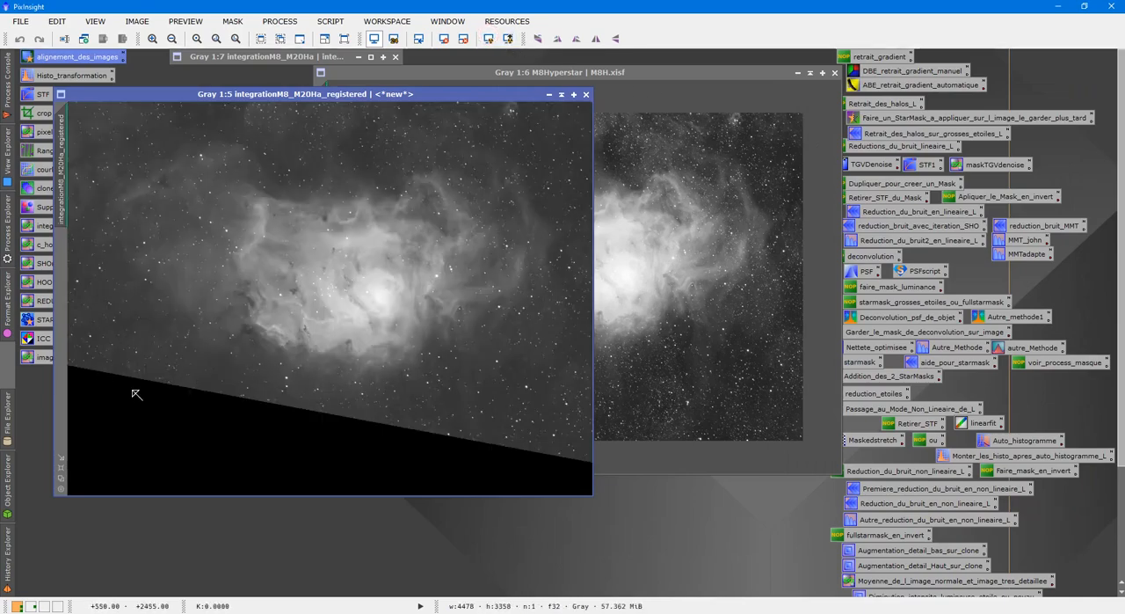
left_click(663, 335)
left_click_drag(611, 74, 745, 90)
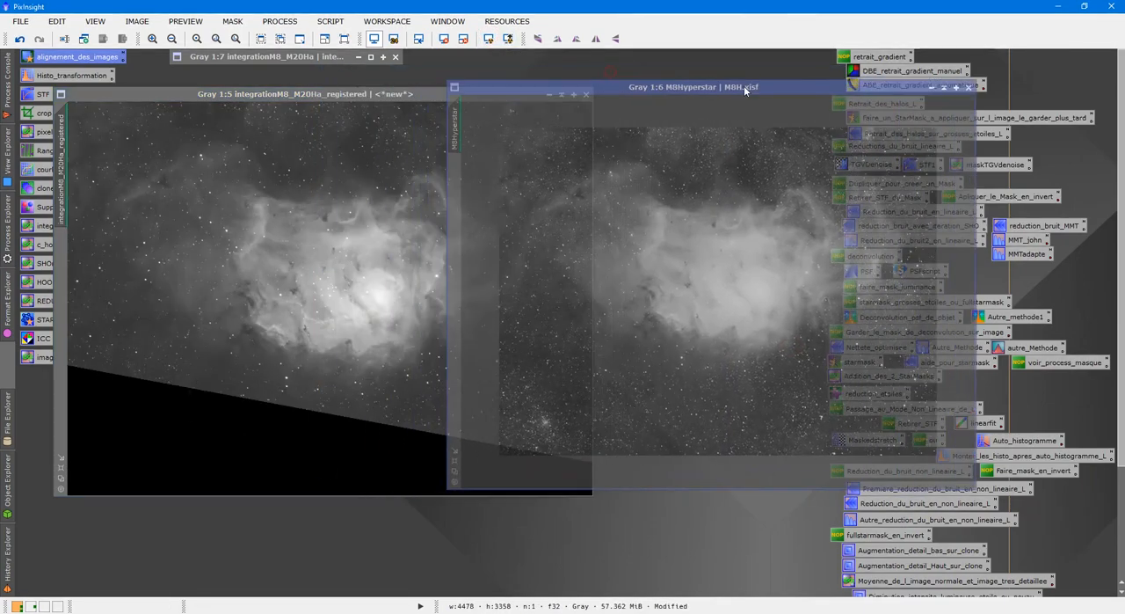
left_click(310, 444)
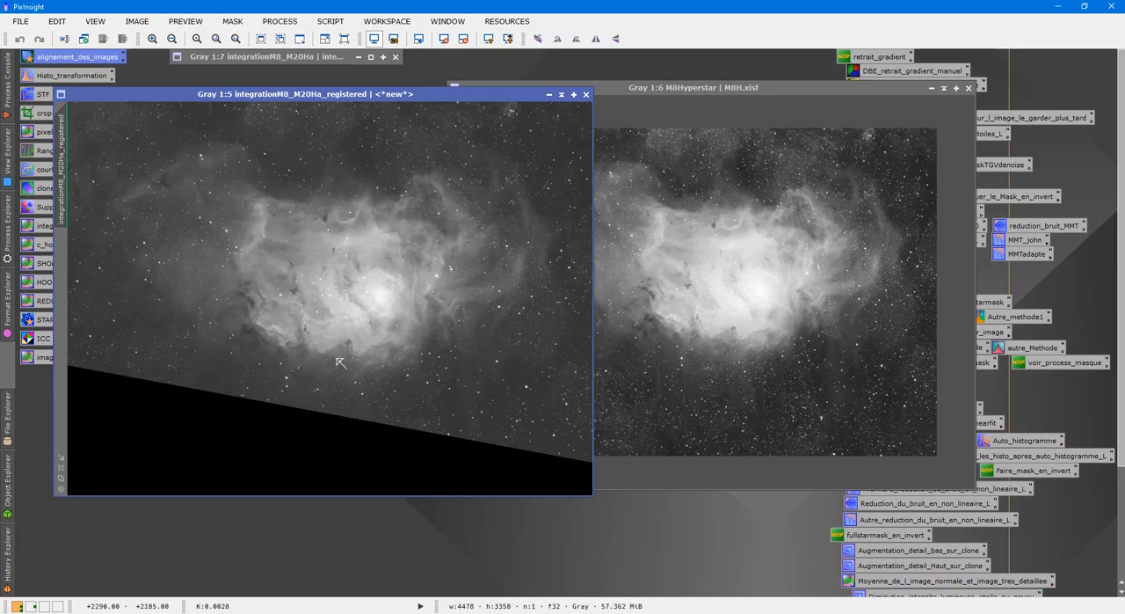
Start DynamicCrop on the registered image and rotate the crop frame about 9° clockwise along the slanted black border
double_click(40, 112)
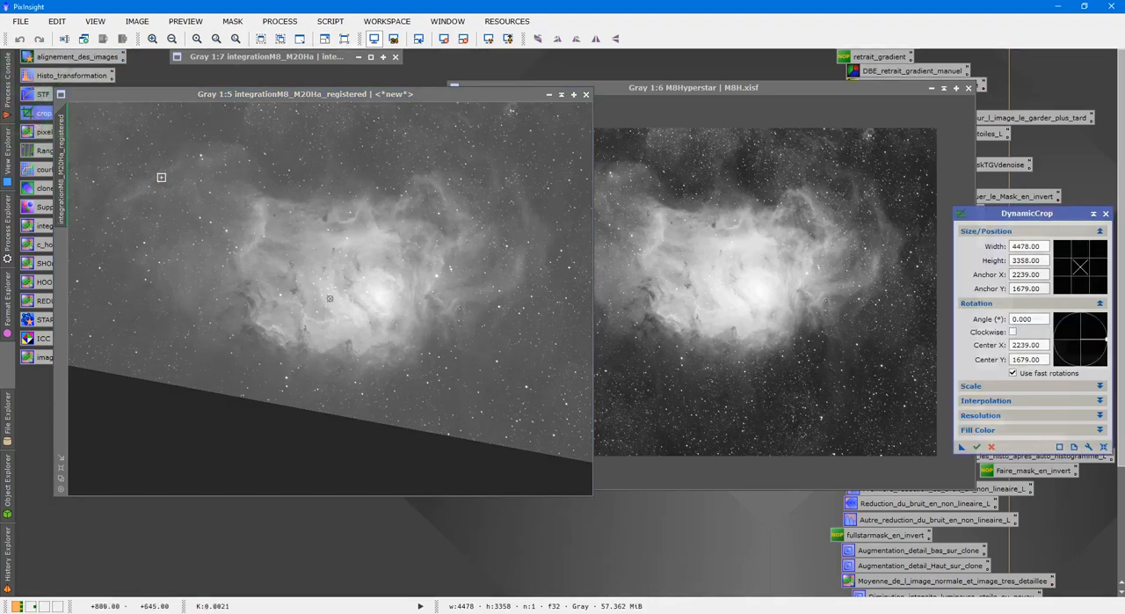
scroll(378, 483, "down", 1)
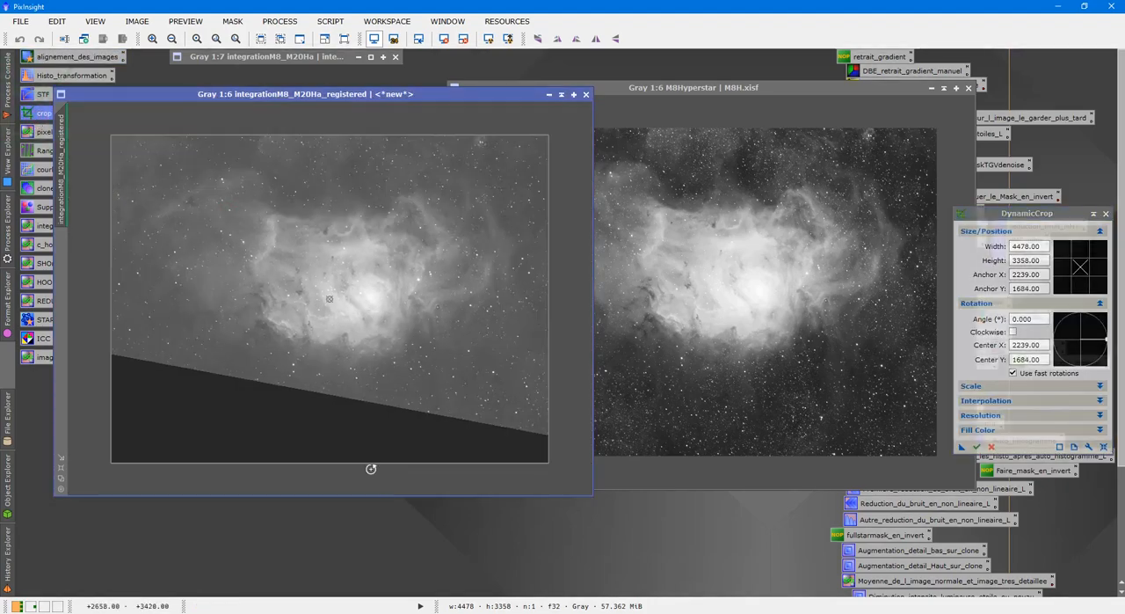
left_click_drag(373, 464, 372, 383)
left_click_drag(548, 327, 540, 328)
left_click_drag(111, 231, 127, 197)
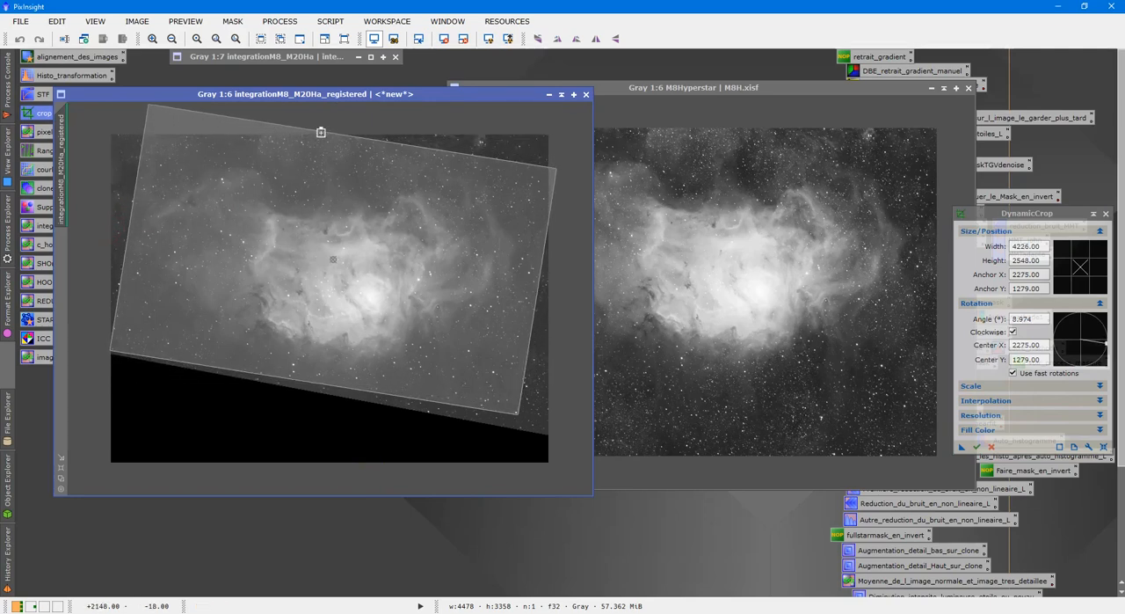
Tighten the rotated crop frame to about 4145 × 2227 pixels so it stays within the image edges
left_click_drag(319, 131, 324, 164)
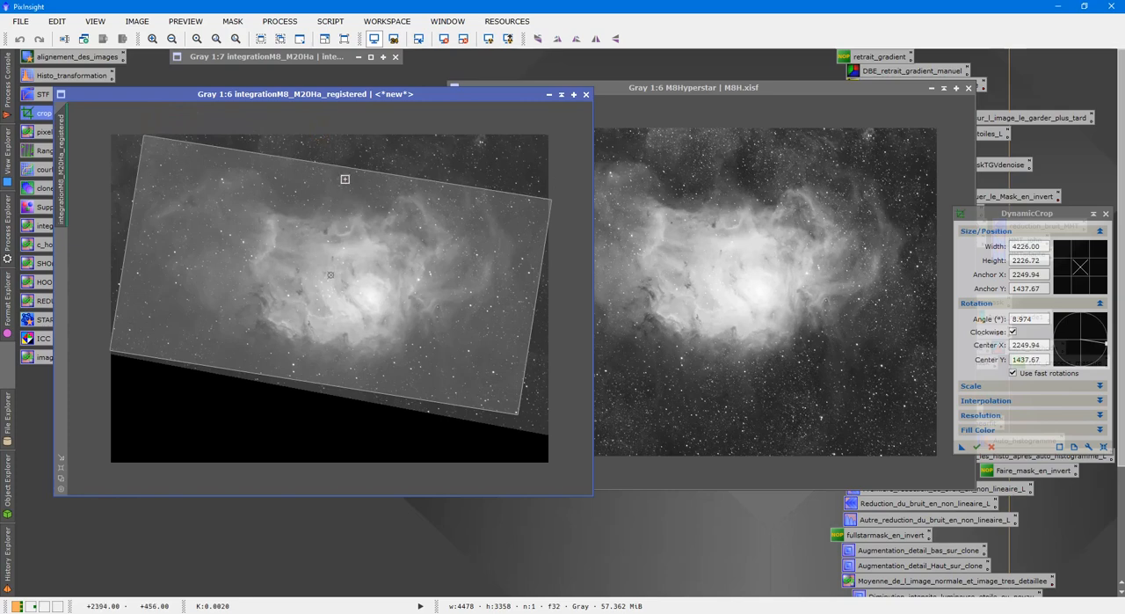
left_click_drag(536, 313, 531, 313)
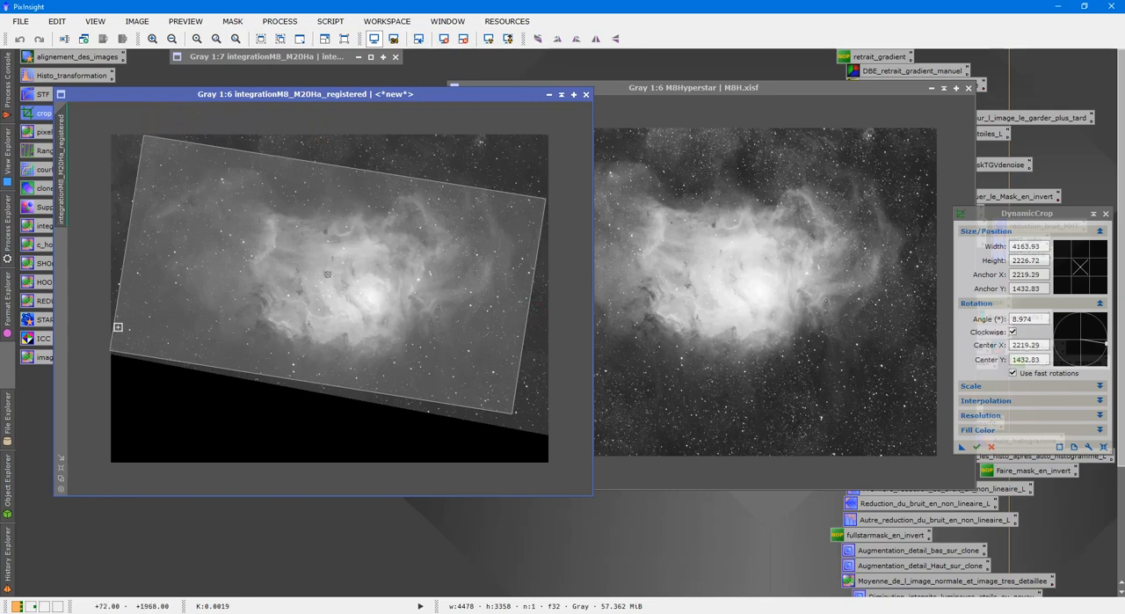
left_click_drag(114, 317, 116, 317)
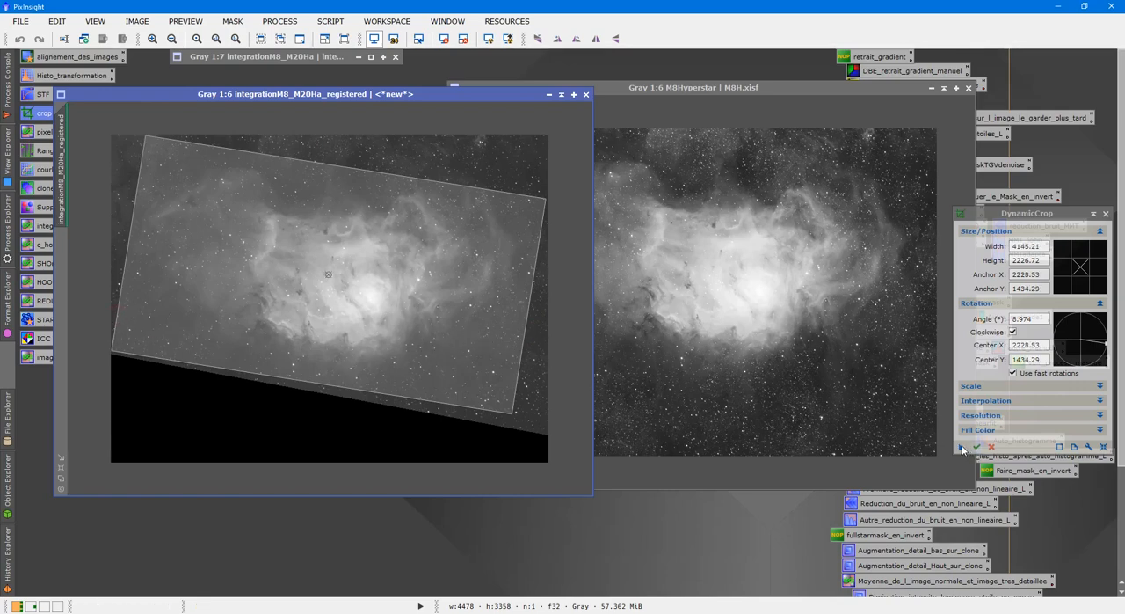
Apply the same crop to M8Hyperstar and to the registered image, closing DynamicCrop
left_click_drag(962, 448, 773, 344)
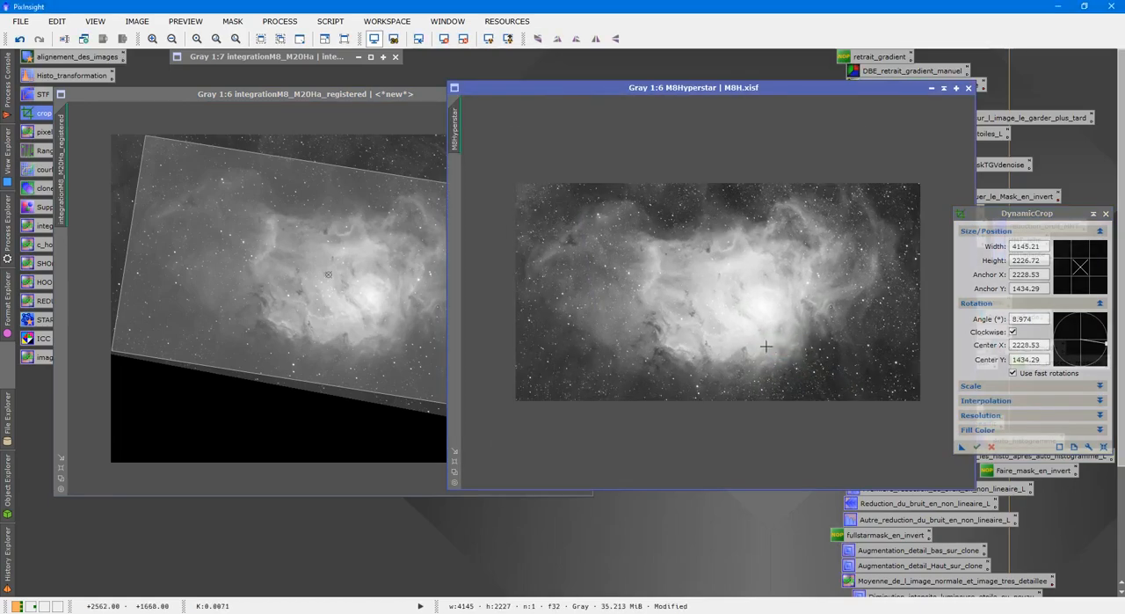
left_click(977, 447)
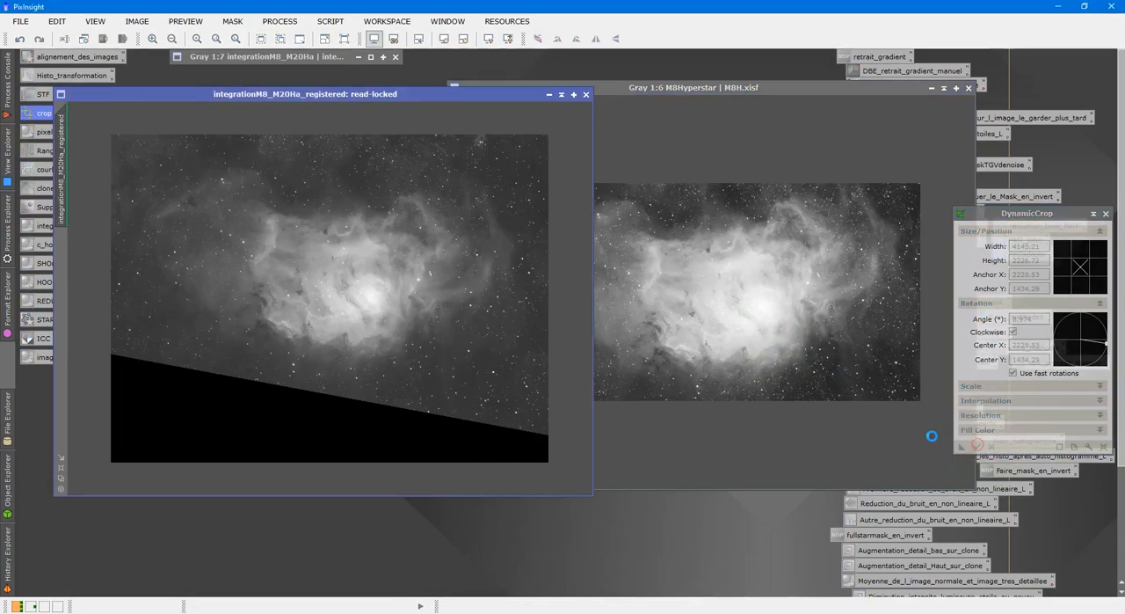
left_click(1106, 213)
left_click(596, 314)
left_click(338, 307)
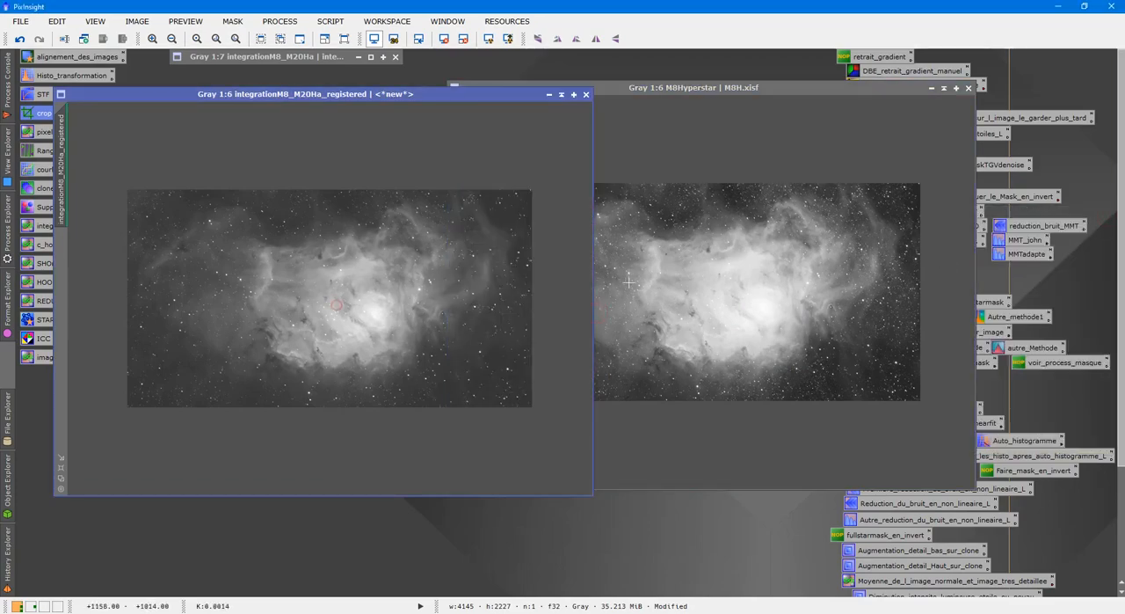
Enlarge M8Hyperstar and the registered image to 1:4, arrange them overlapping at the same height, and open LinearFit
left_click(729, 251)
left_click_drag(743, 85, 609, 98)
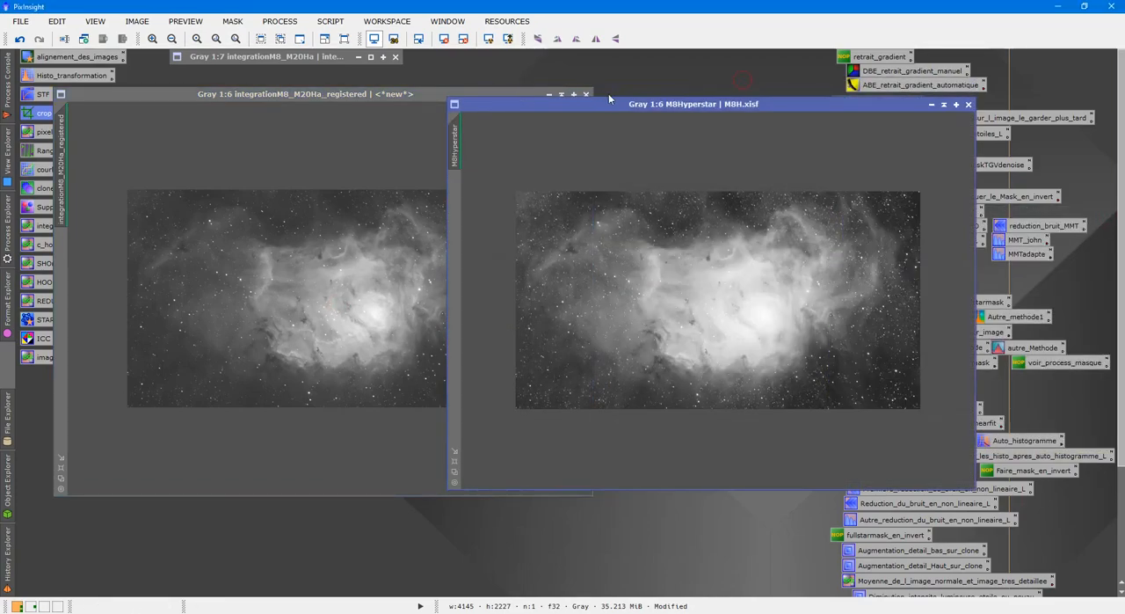
left_click(453, 473)
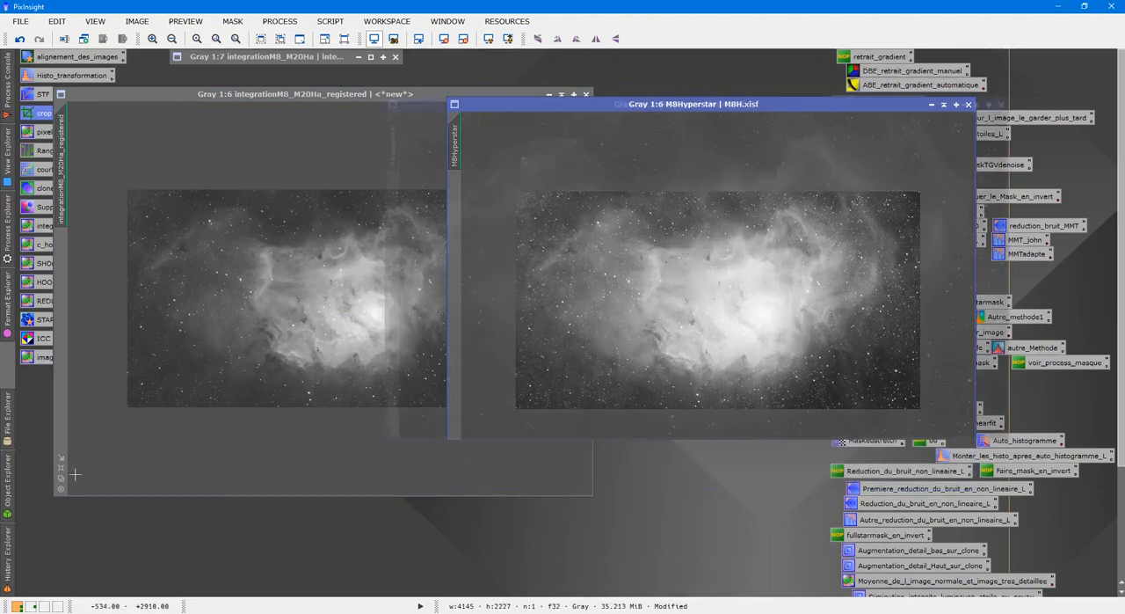
left_click(61, 478)
left_click_drag(789, 98, 748, 91)
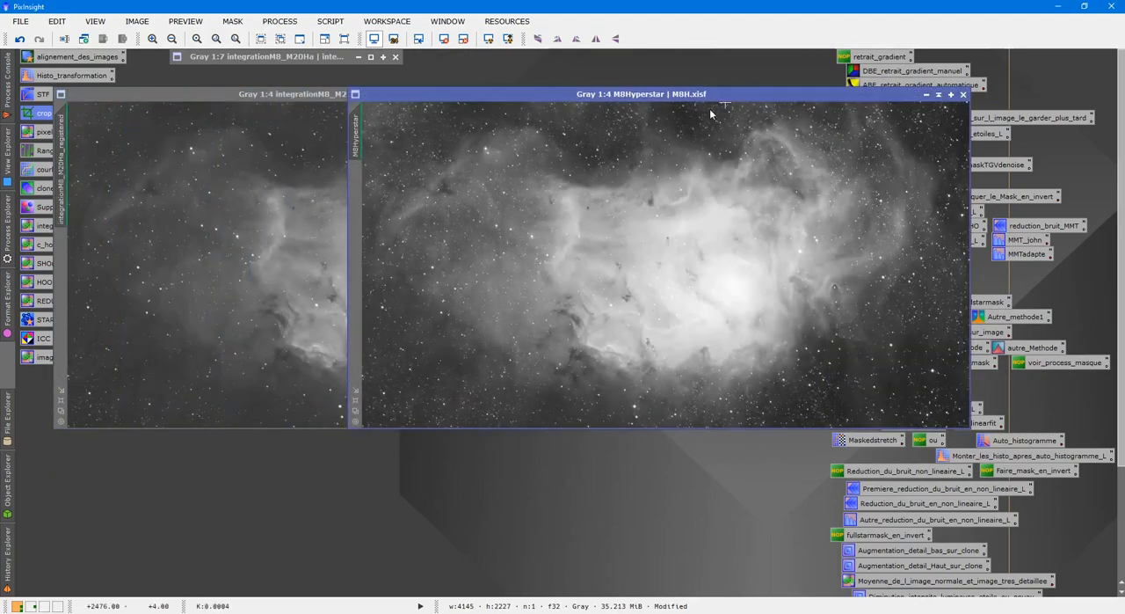
left_click(313, 201)
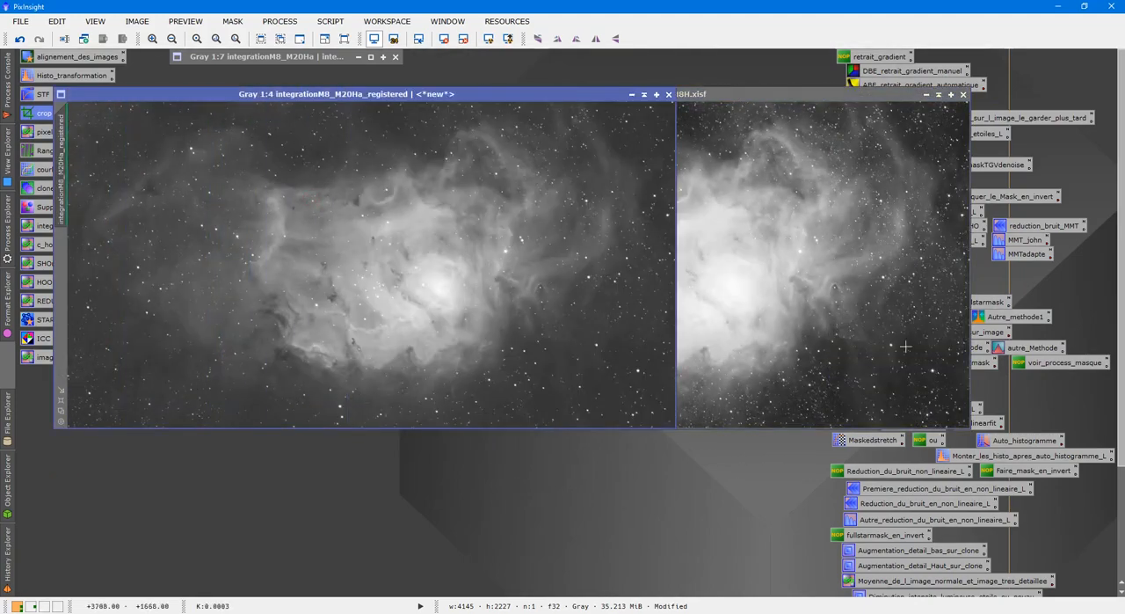
double_click(984, 423)
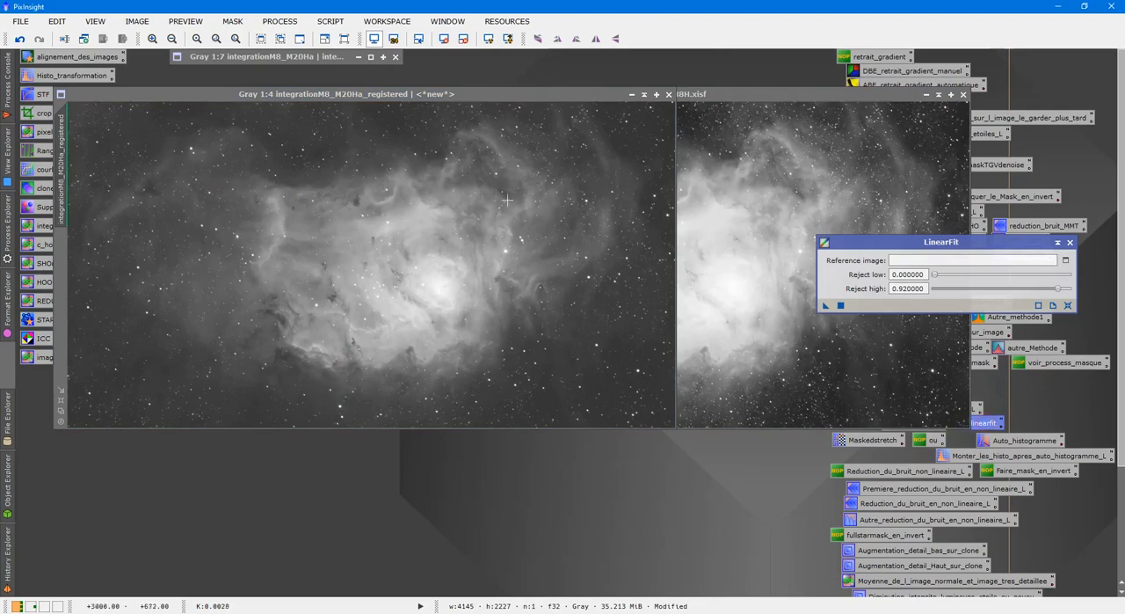
left_click(1066, 261)
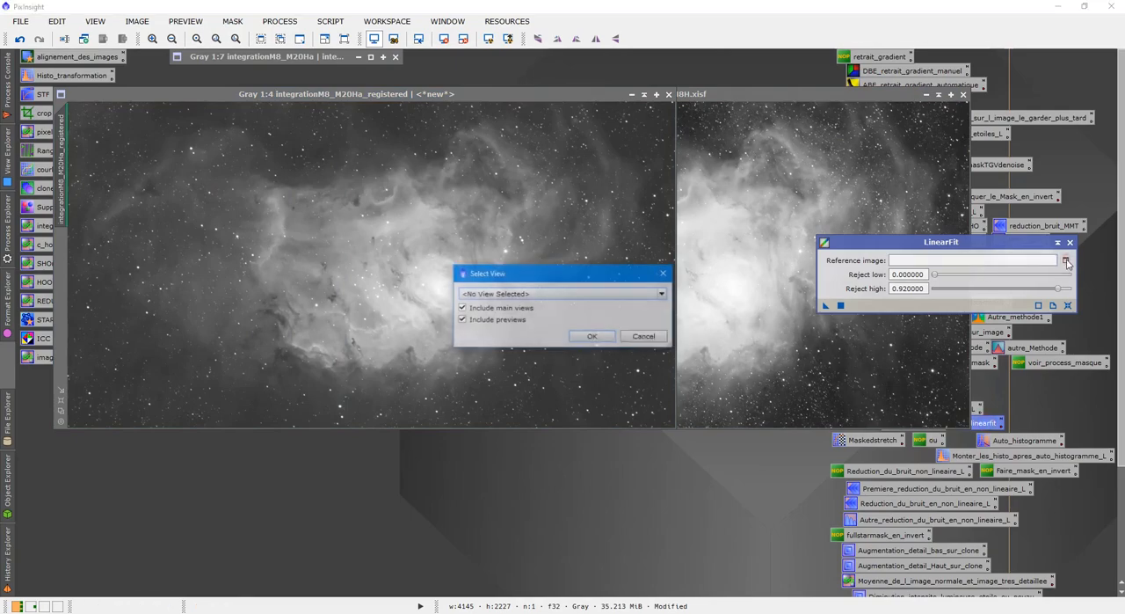
left_click(665, 273)
left_click(783, 211)
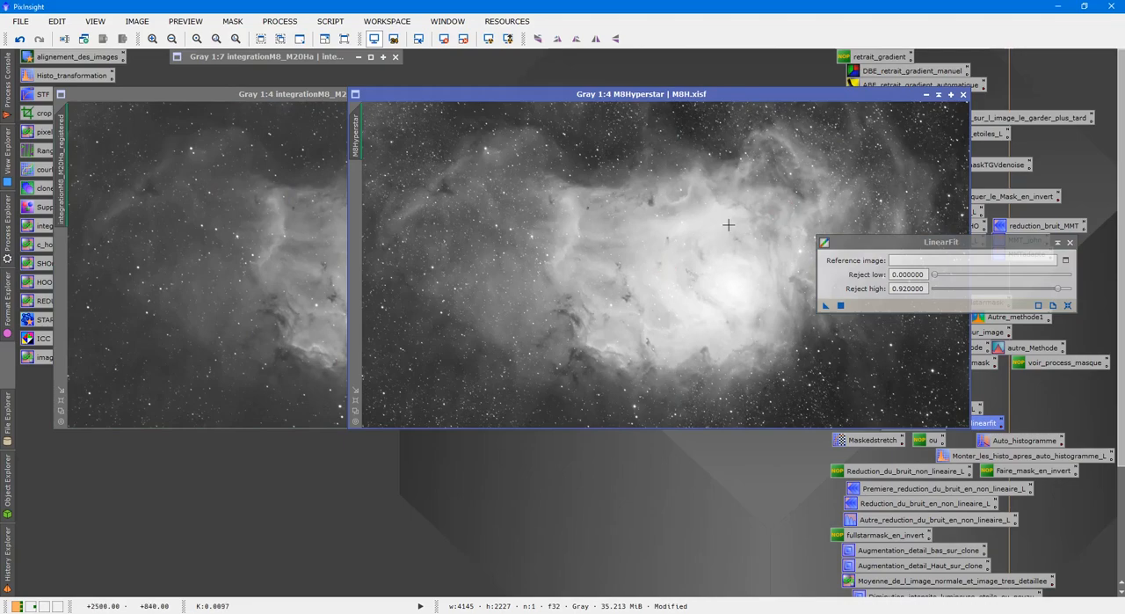
left_click(319, 201)
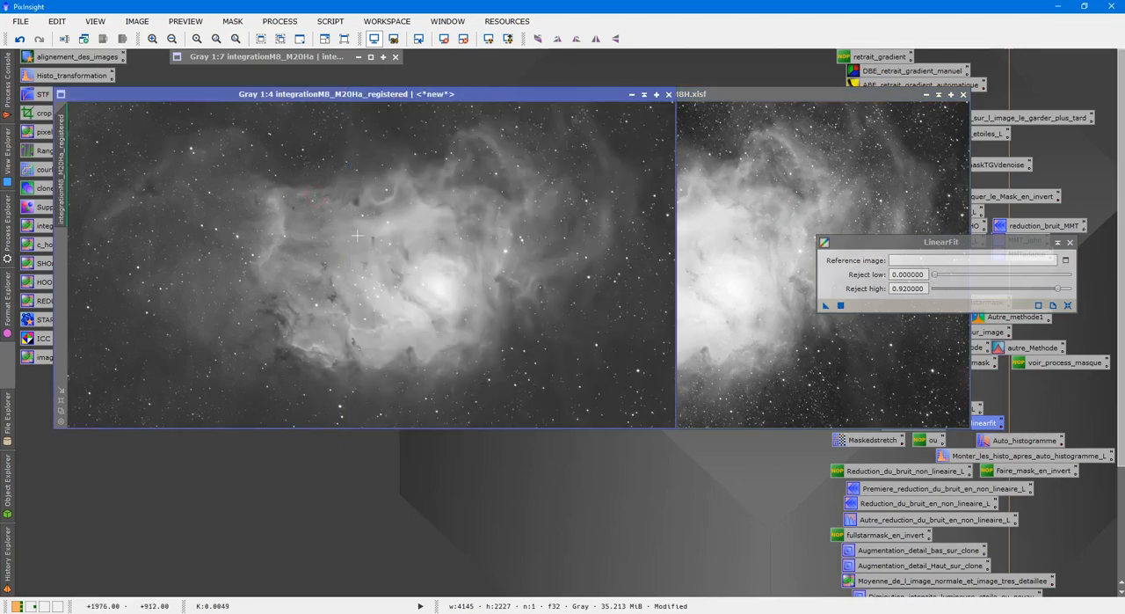
left_click(1063, 261)
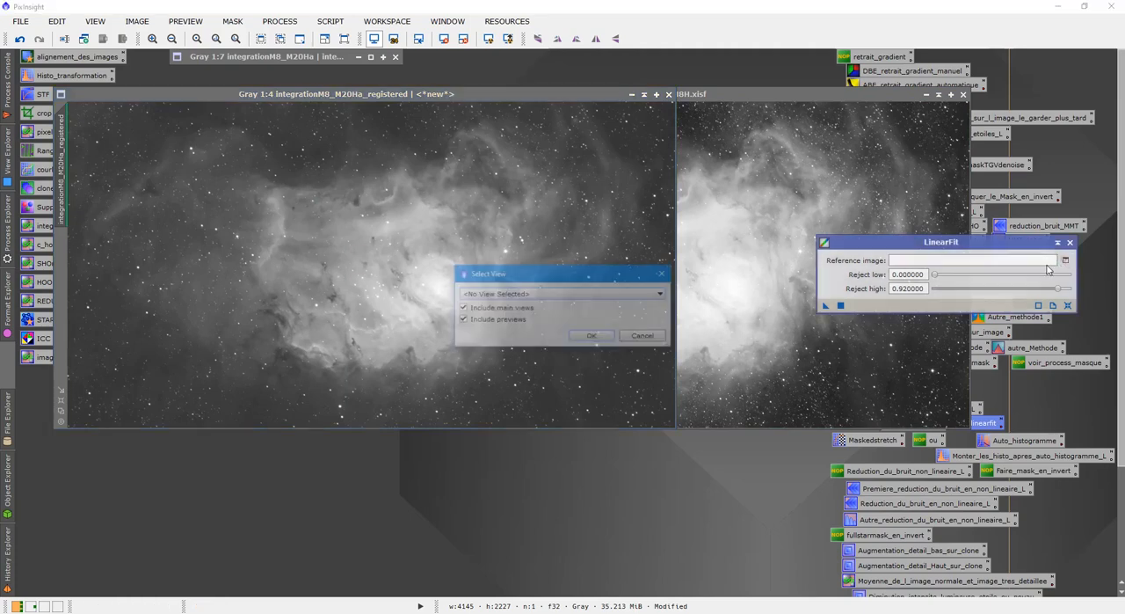
left_click(589, 292)
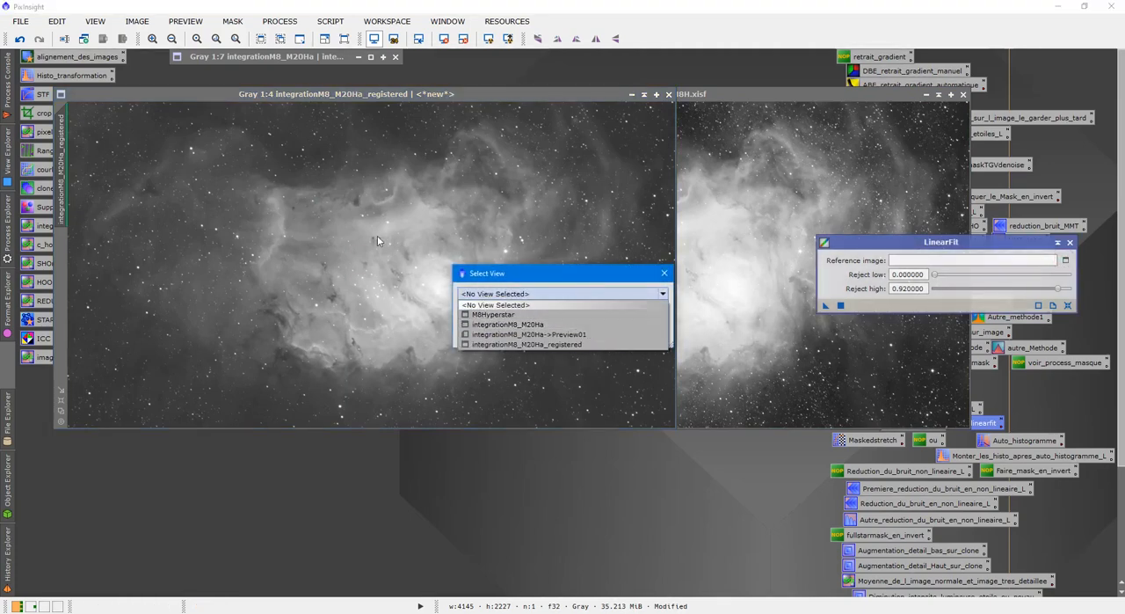
left_click(307, 60)
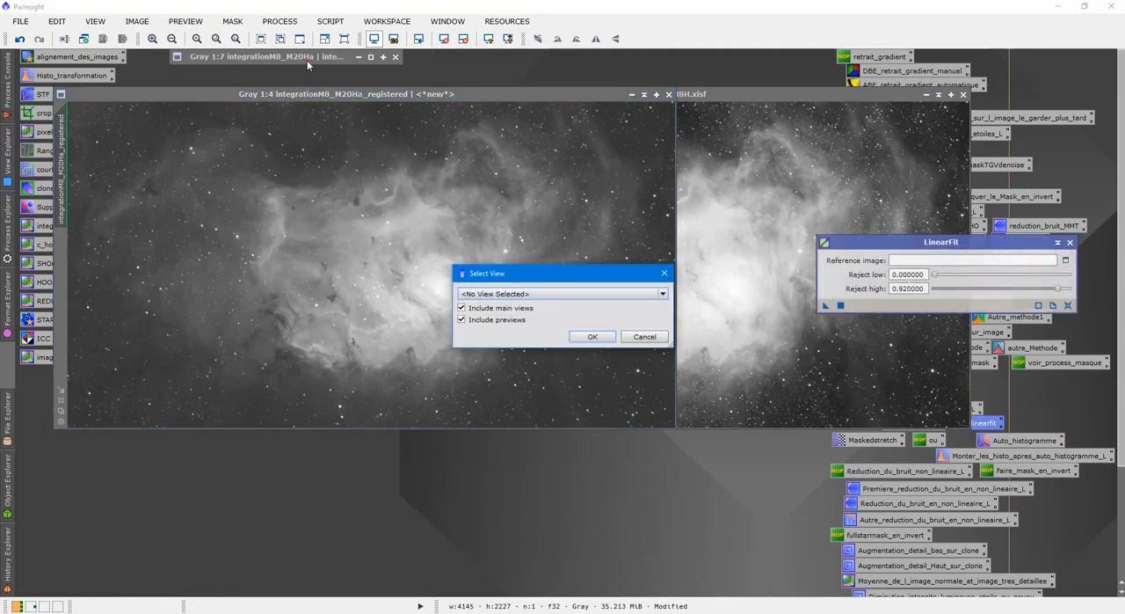
left_click(664, 273)
Expand the original integrationM8_M20Ha image, delete its Preview01, and collapse it again
double_click(215, 56)
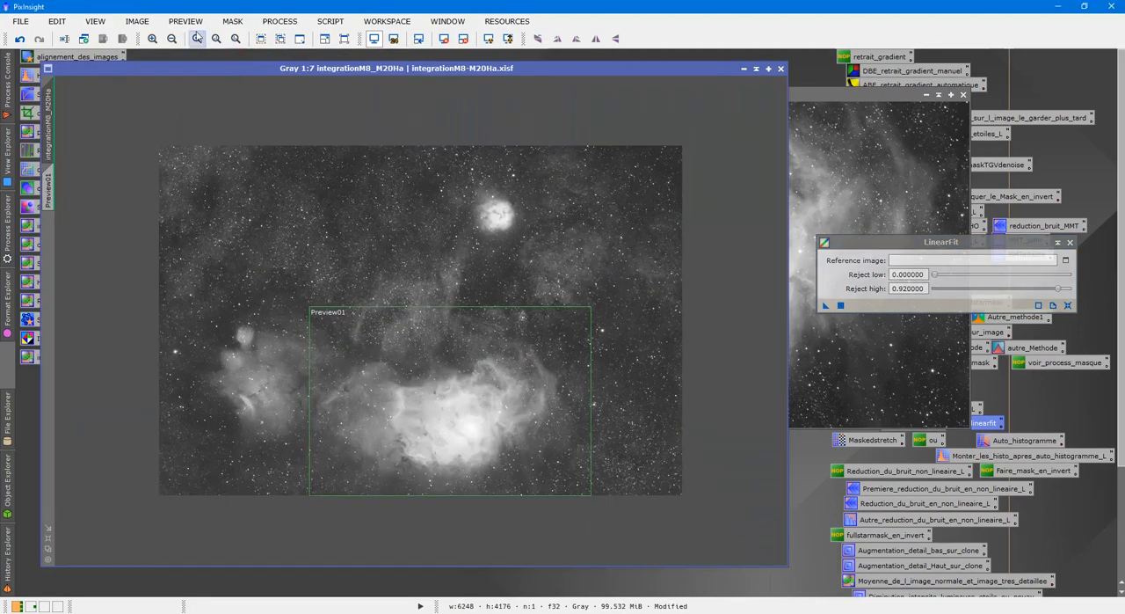
left_click(189, 23)
left_click(204, 241)
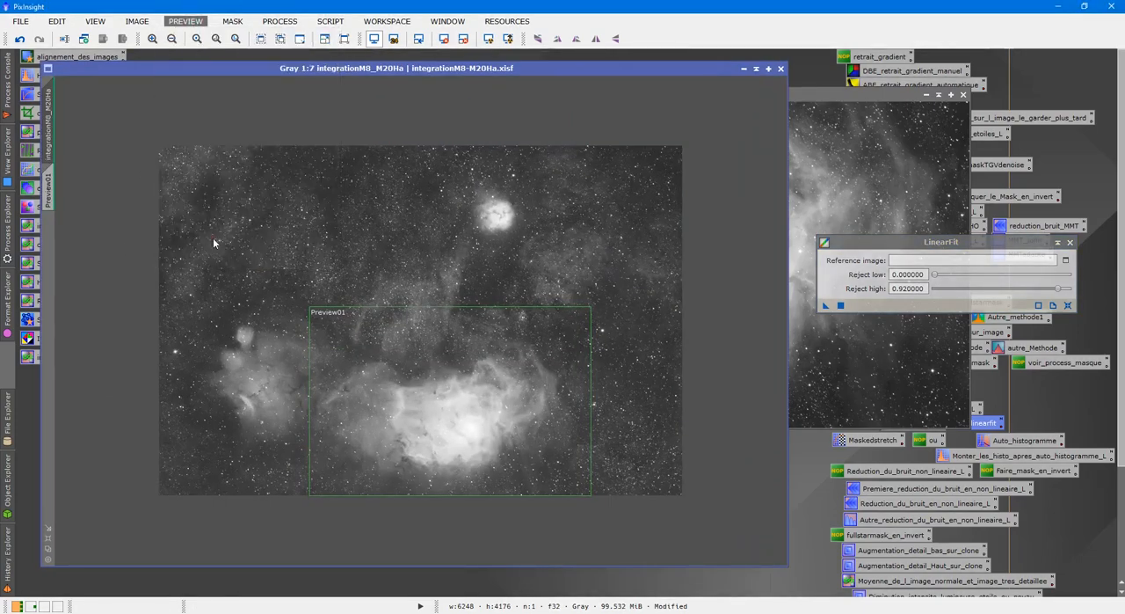
left_click(757, 70)
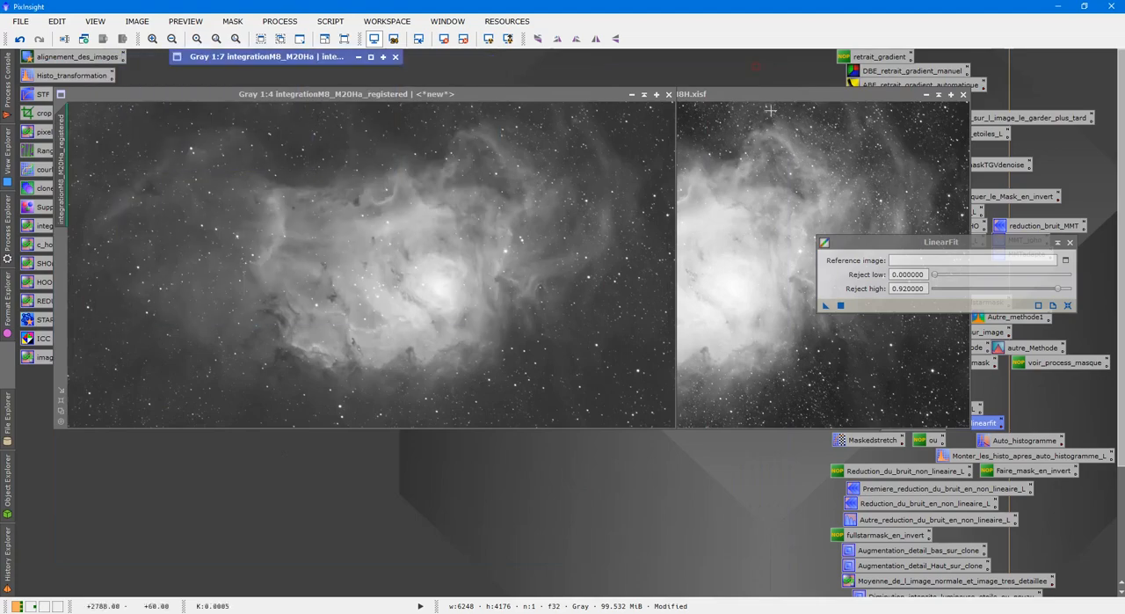
Linear-fit M8Hyperstar using integrationM8_M20Ha_registered as the reference, close LinearFit, and auto-stretch M8Hyperstar again
left_click(1064, 260)
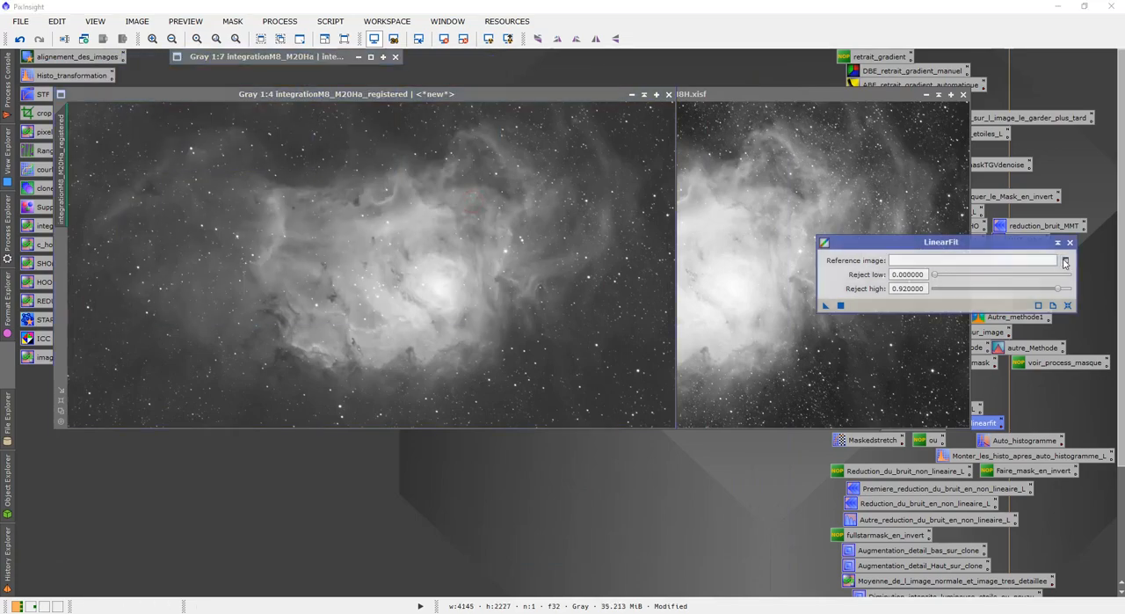
left_click(543, 292)
left_click(560, 334)
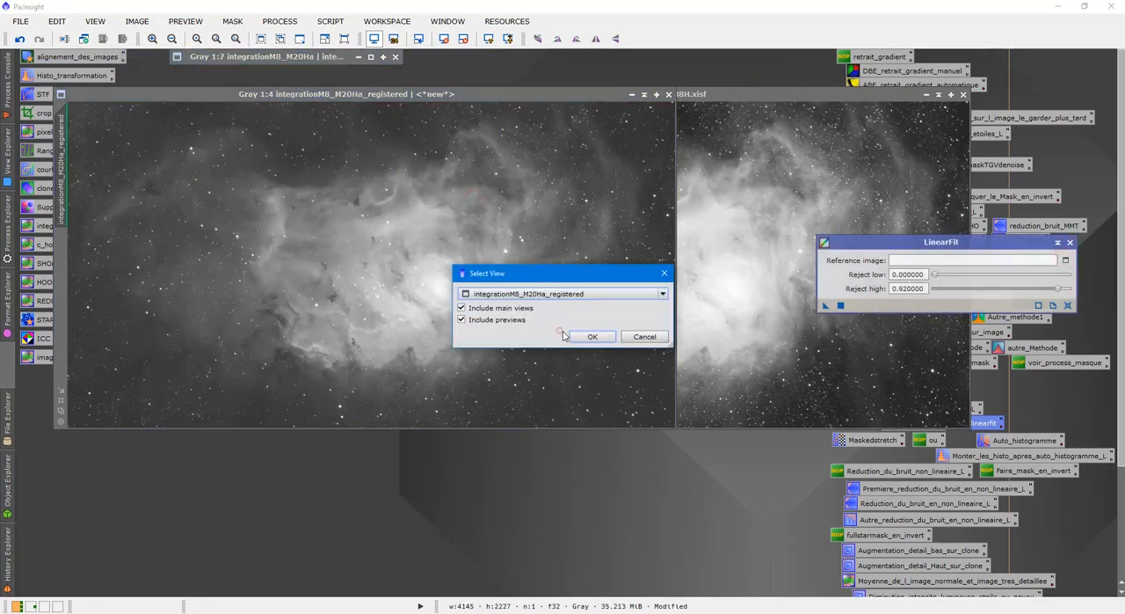
left_click(558, 337)
left_click(826, 306)
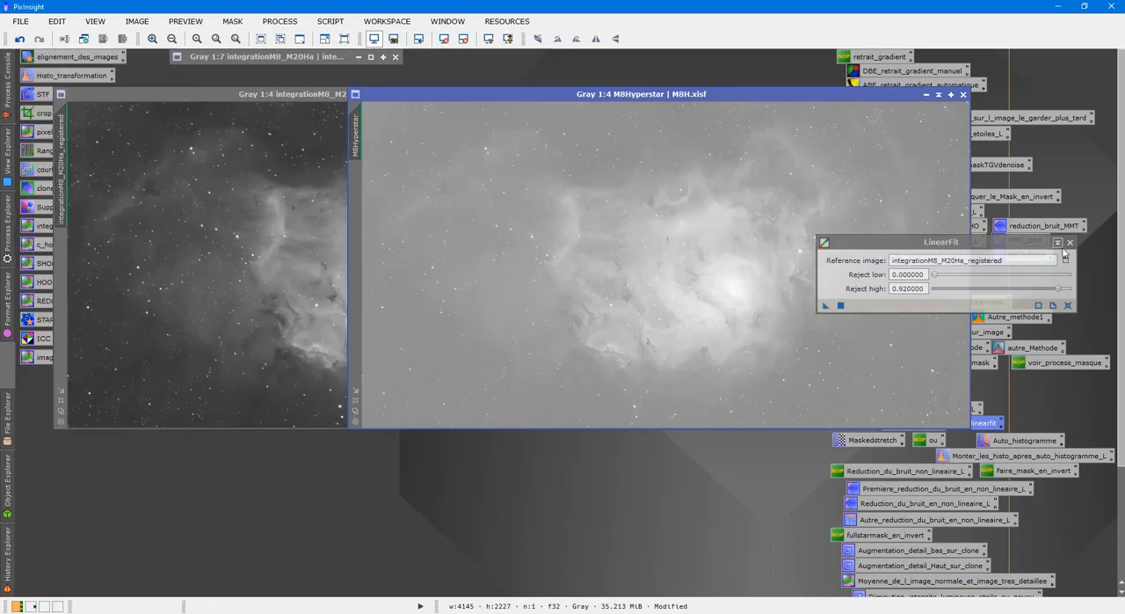
left_click(1070, 242)
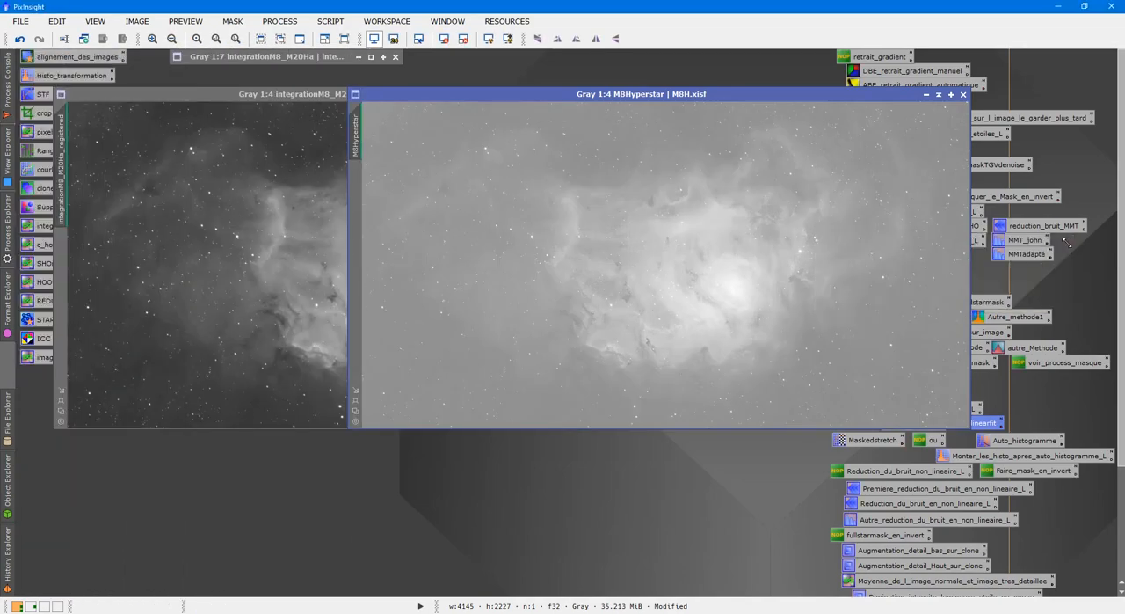
left_click(488, 41)
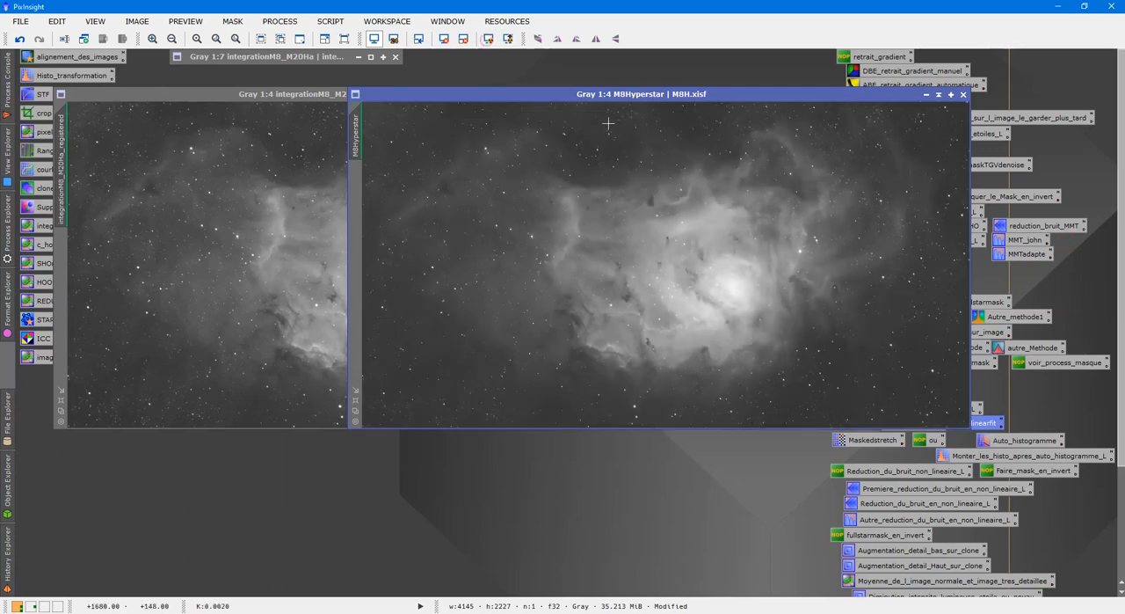
Compare the brightness and nebula detail of the registered image and the fitted M8Hyperstar by alternating between them
left_click(192, 236)
left_click(834, 258)
left_click(270, 234)
left_click(775, 250)
left_click(218, 221)
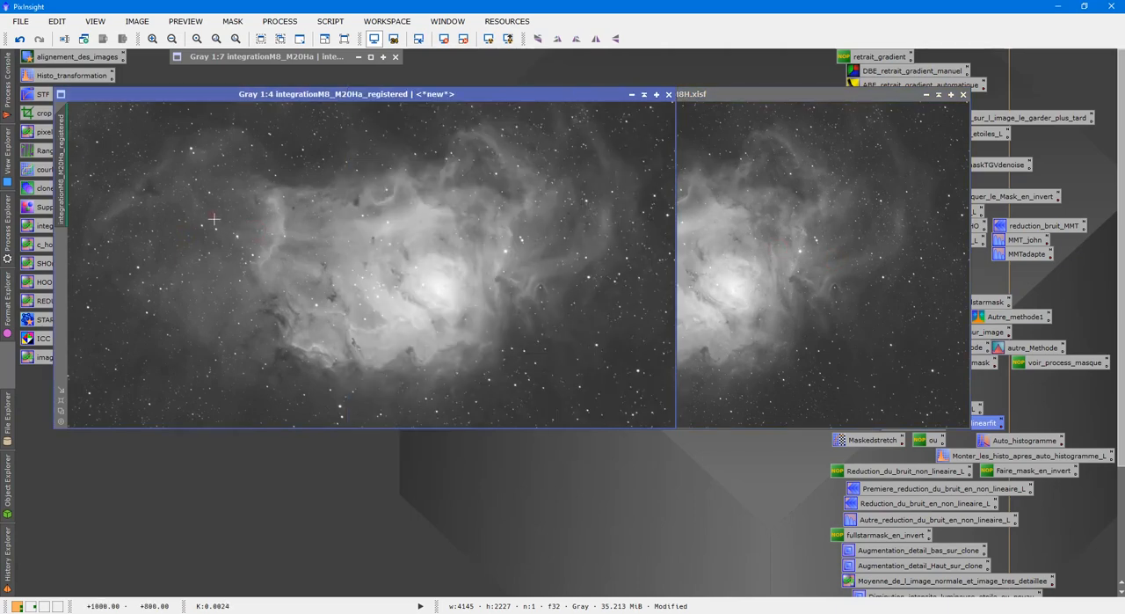
left_click(760, 281)
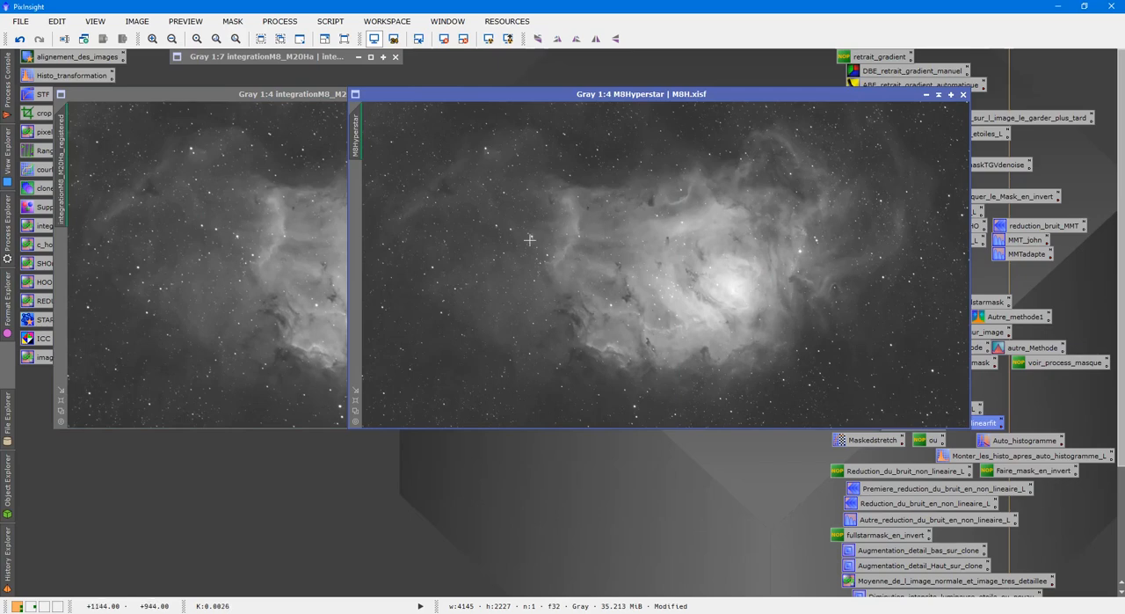
left_click(291, 215)
left_click(257, 207)
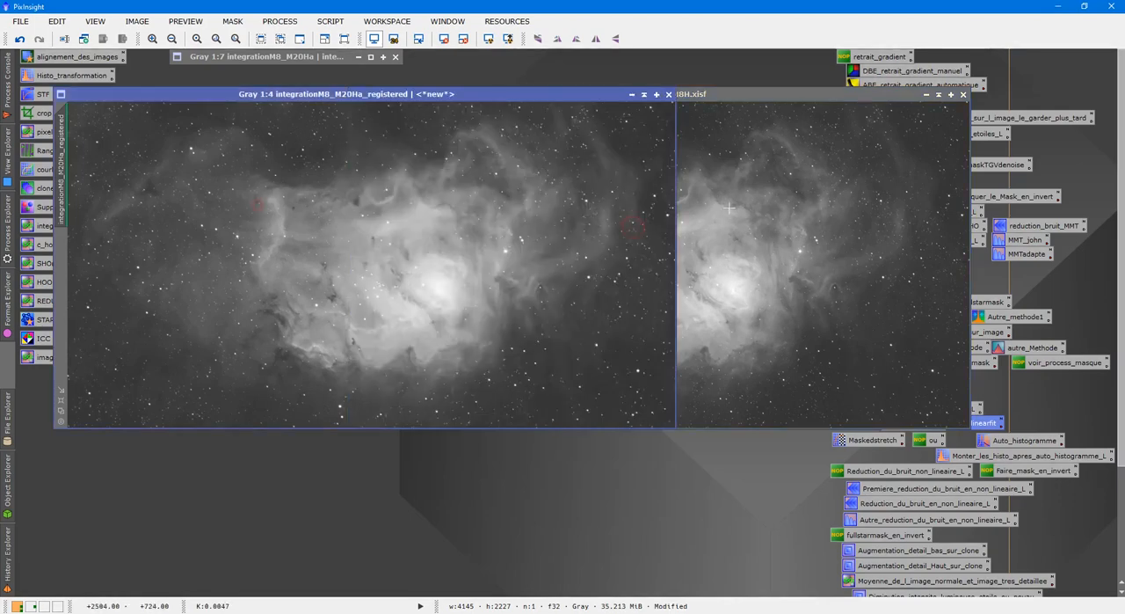
left_click(730, 208)
scroll(838, 219, "up", 2)
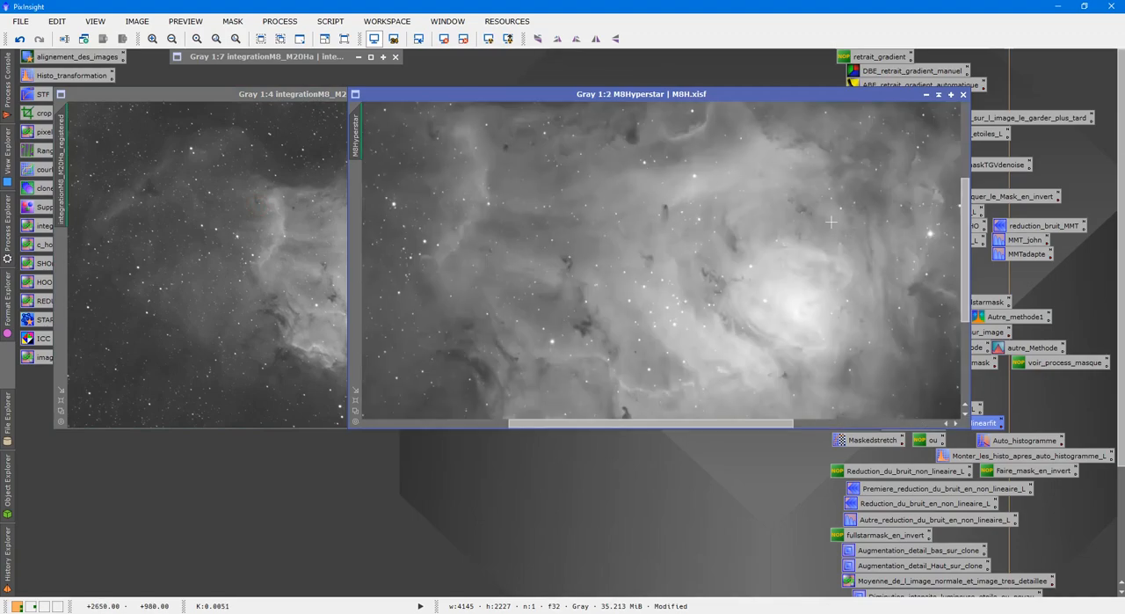
scroll(834, 222, "down", 3)
Reset the screen stretch of M8Hyperstar and of the registered image, and recompute the auto-stretch on each
left_click(444, 41)
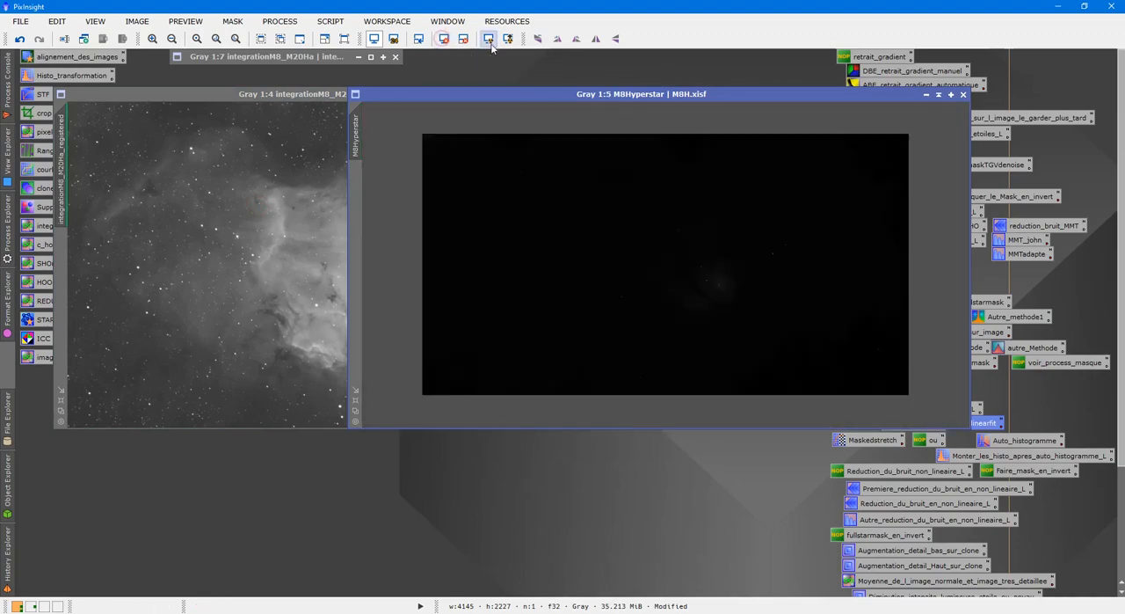
left_click(489, 41)
left_click(324, 182)
left_click(444, 38)
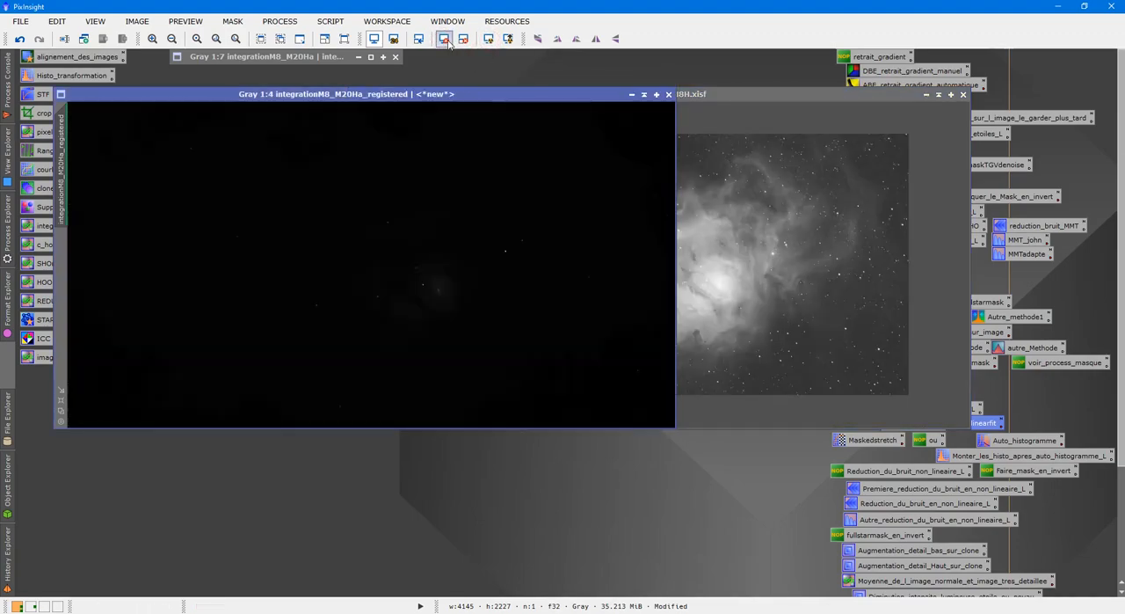
left_click(489, 39)
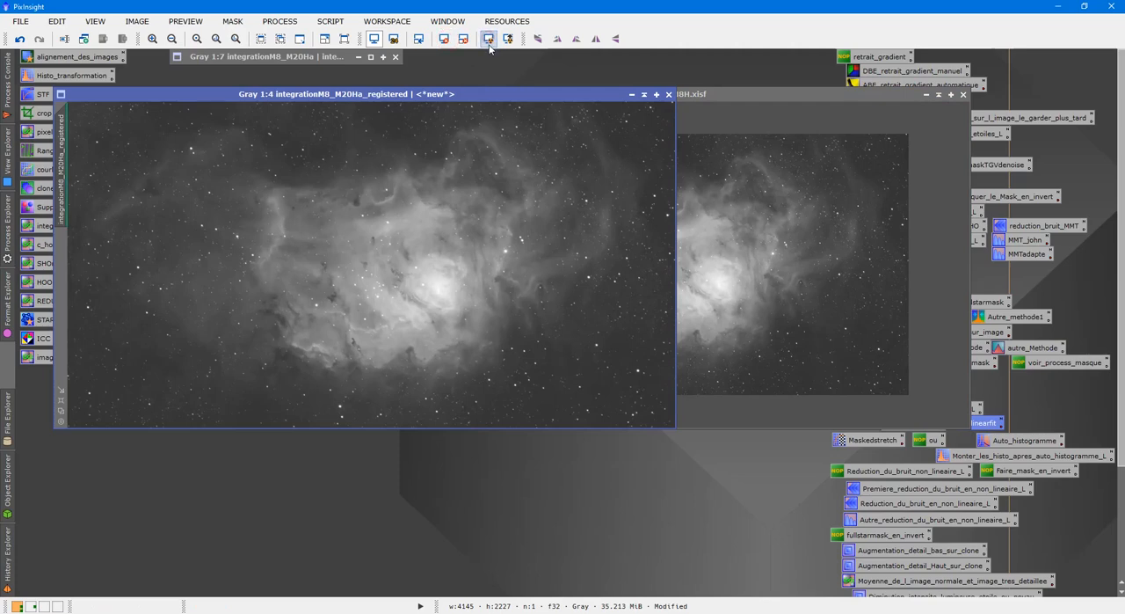
Collapse the registered image, place it just below the collapsed original, and enlarge M8Hyperstar to 1:3 in the workspace
left_click(644, 94)
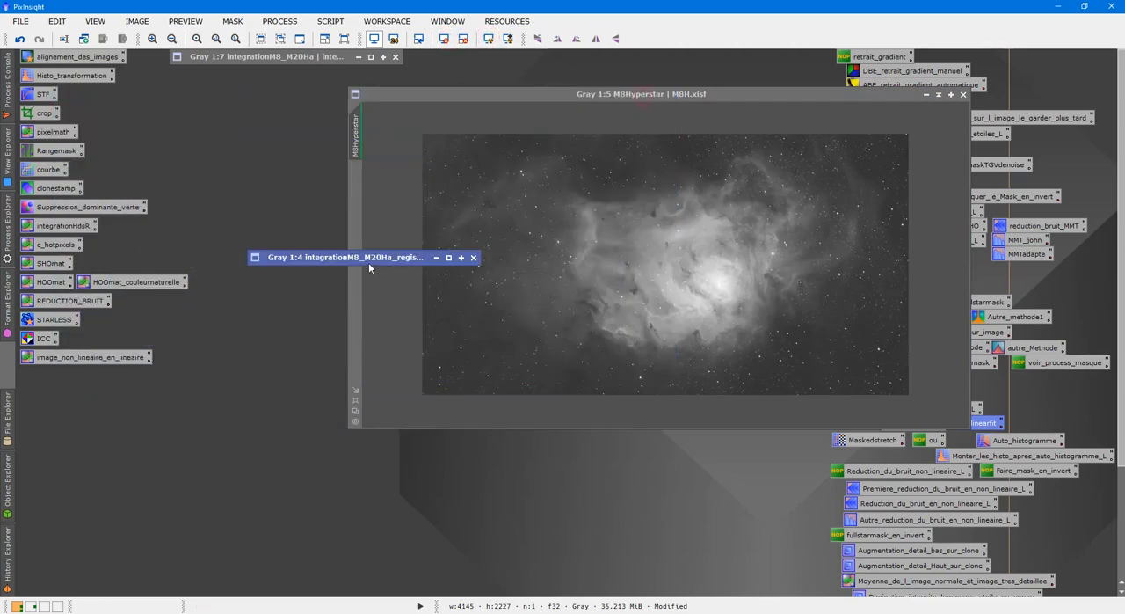
mouse_move(439, 264)
left_mouse_down()
mouse_move(373, 150)
mouse_move(278, 78)
left_mouse_up()
left_click_drag(611, 95, 497, 152)
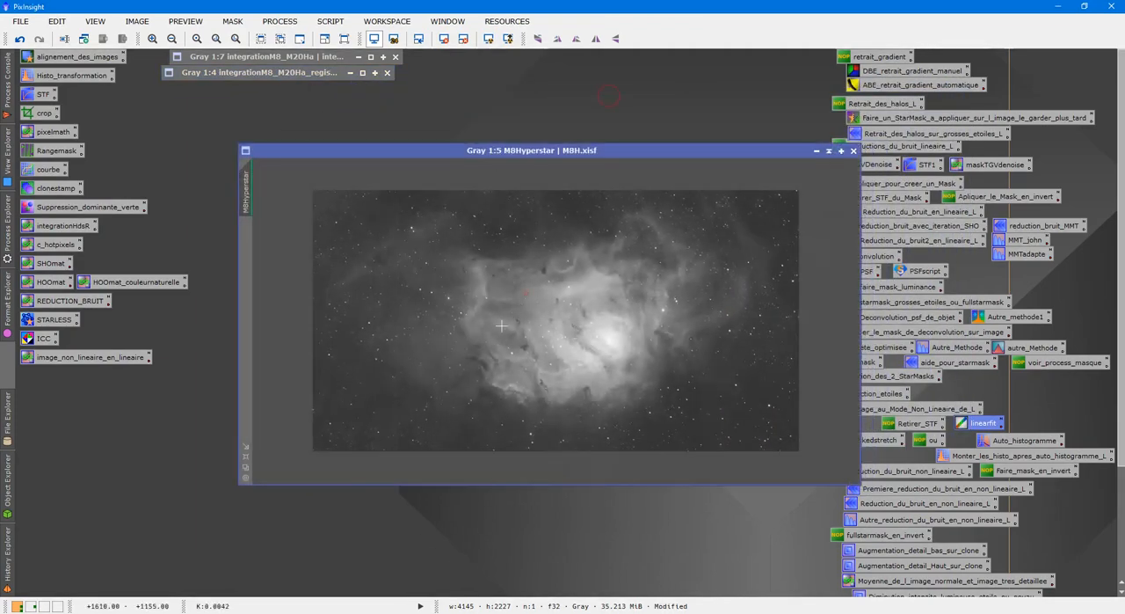
left_click(247, 457)
left_click_drag(588, 152, 567, 89)
Run the LinearStarNet script on M8Hyperstar with stride 128, a new view and the clipping map enabled, then close the script
left_click(323, 22)
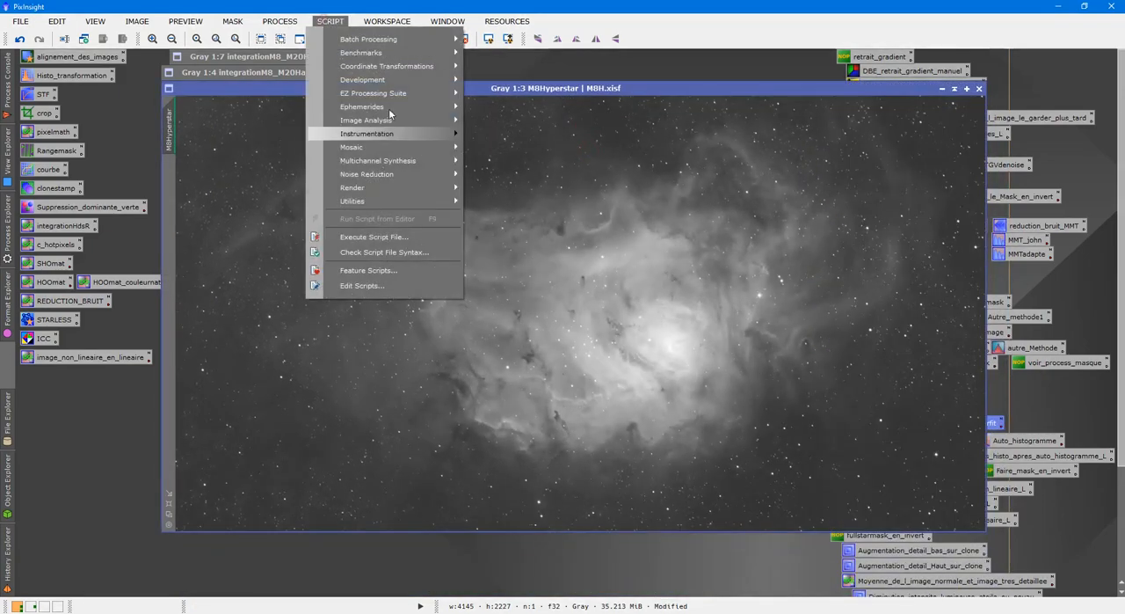
mouse_move(413, 202)
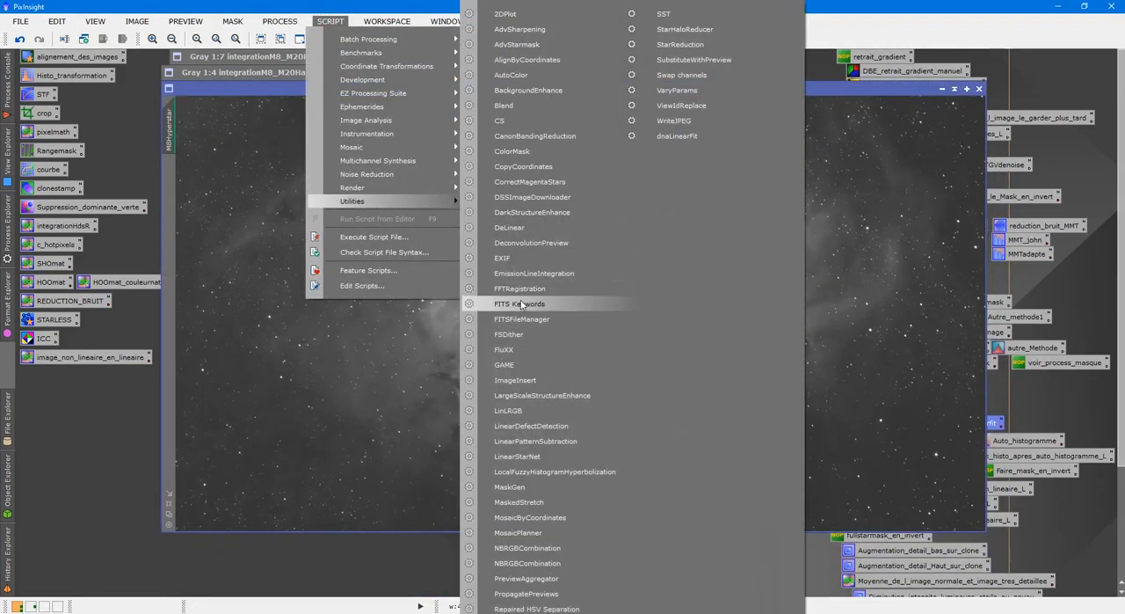
left_click(526, 456)
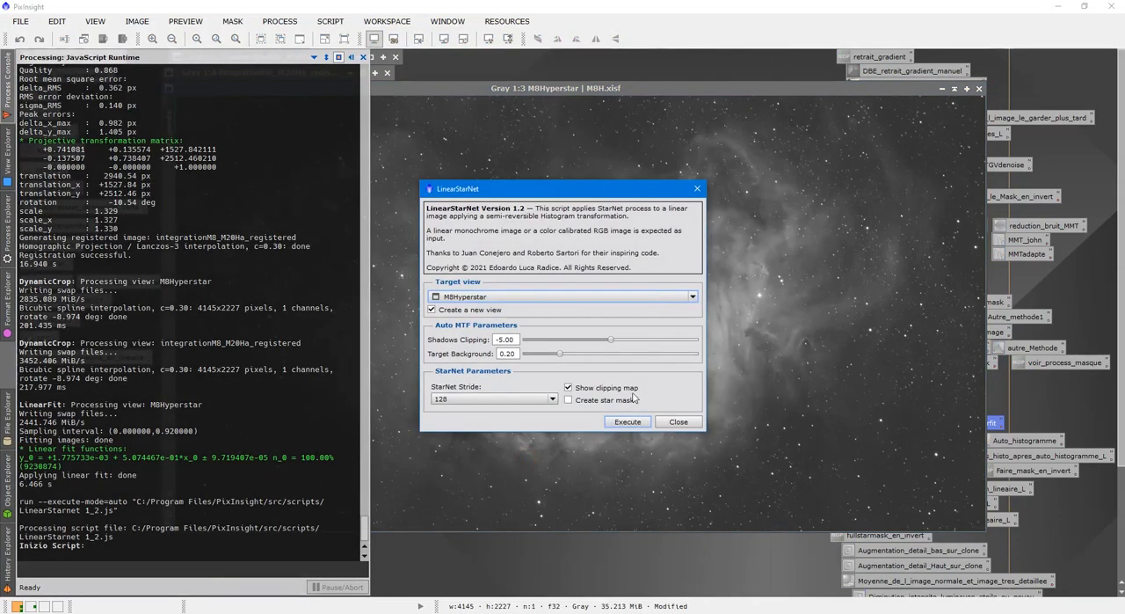
left_click(636, 426)
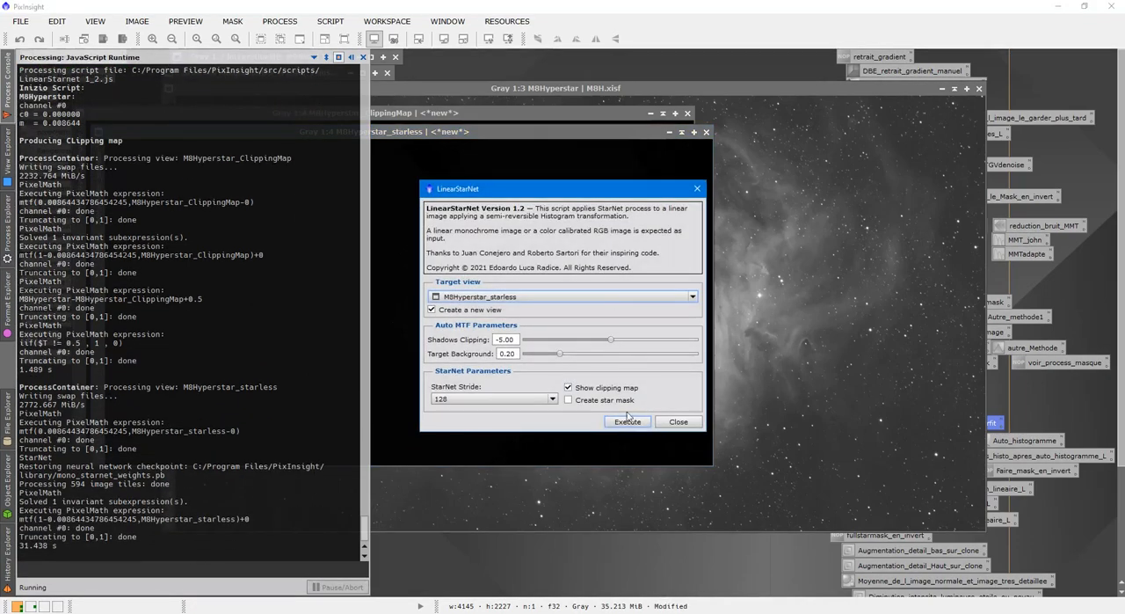
left_click(674, 423)
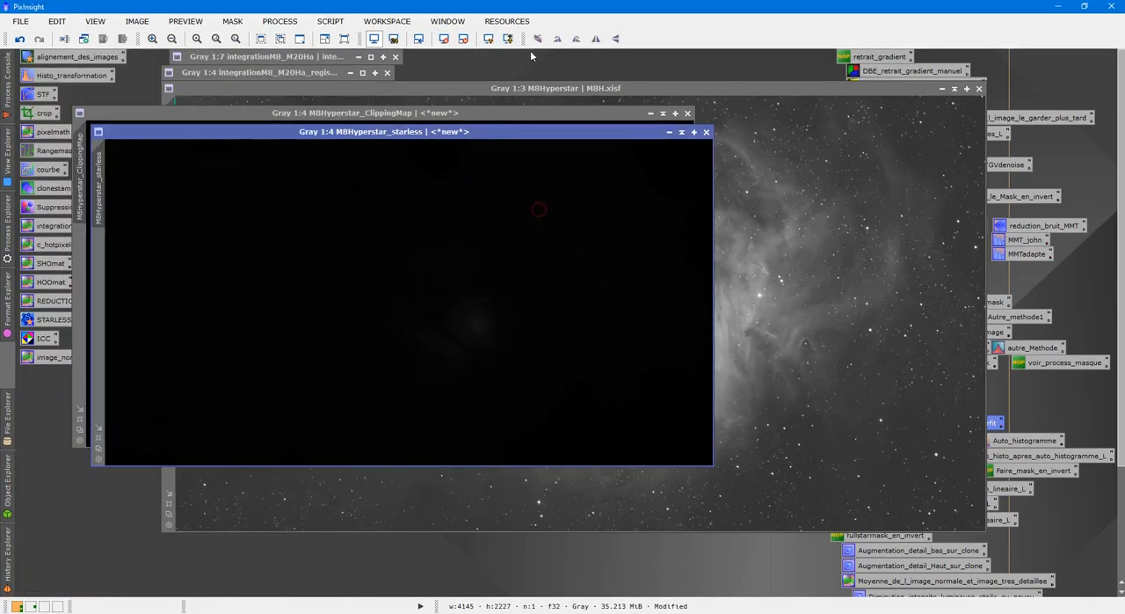
Auto-stretch M8Hyperstar_starless and bring the M8Hyperstar_ClippingMap image to the front
key("ctrl+a")
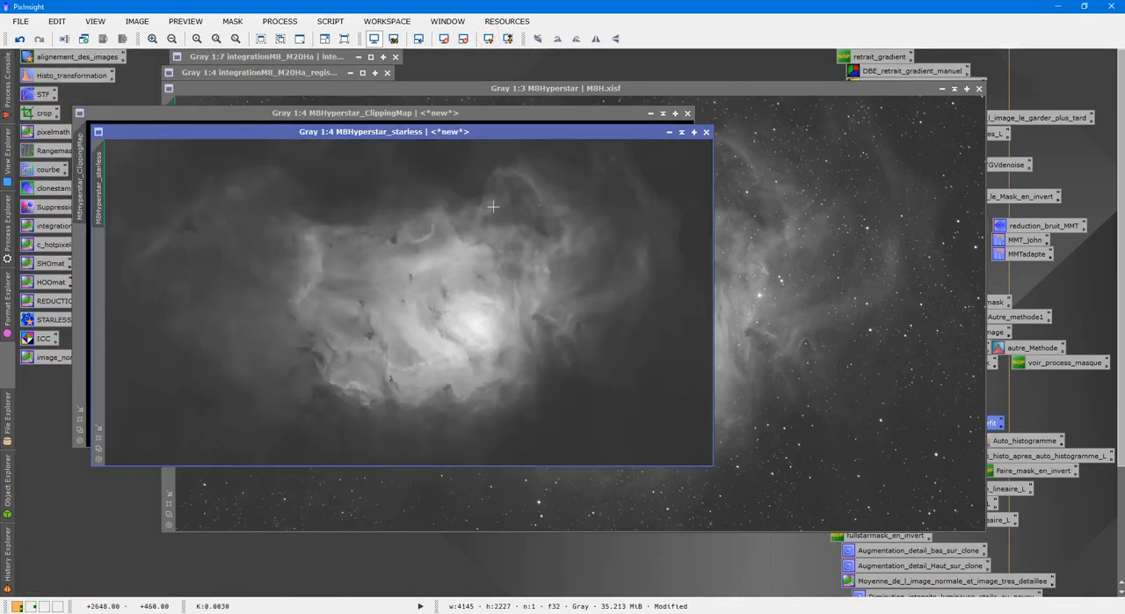
left_click(567, 118)
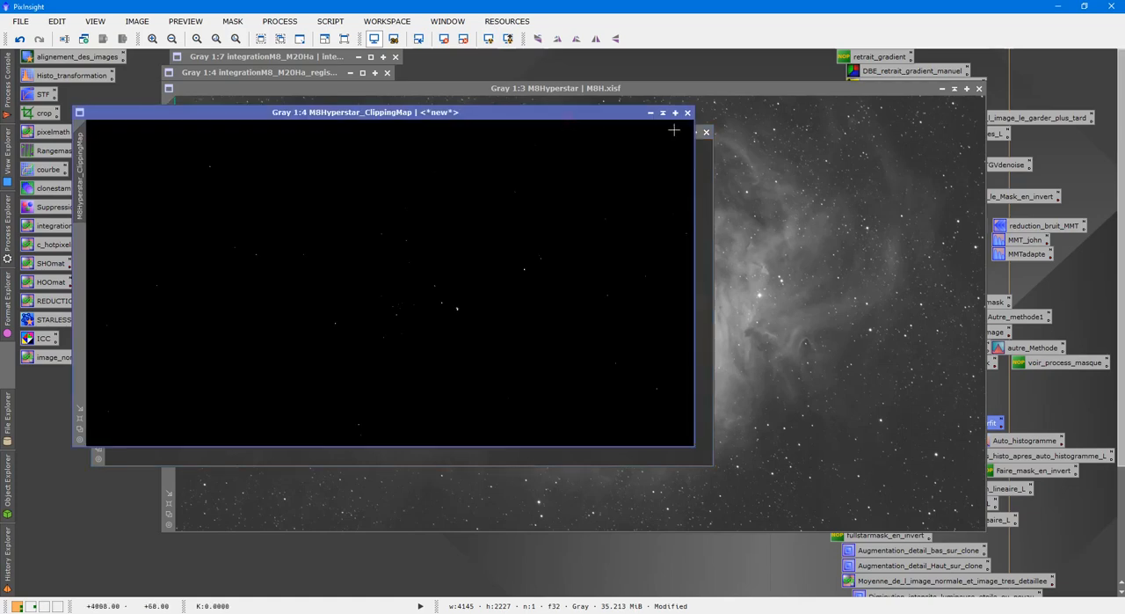
Close the M8Hyperstar_ClippingMap image without saving it, and check the identifier of M8Hyperstar_starless
left_click(688, 113)
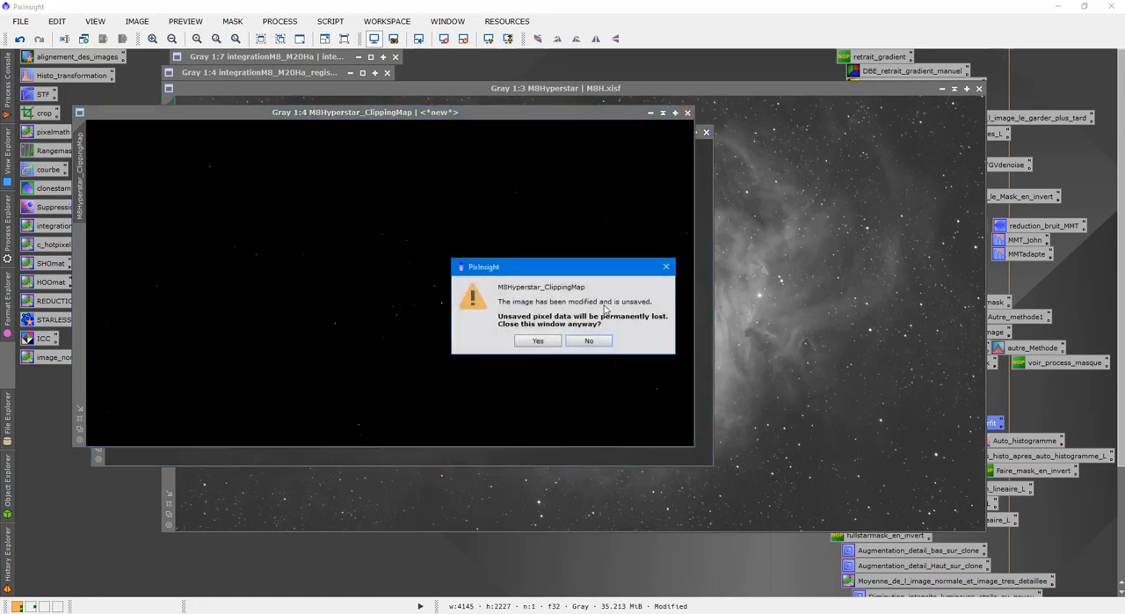
left_click(538, 340)
right_click(429, 253)
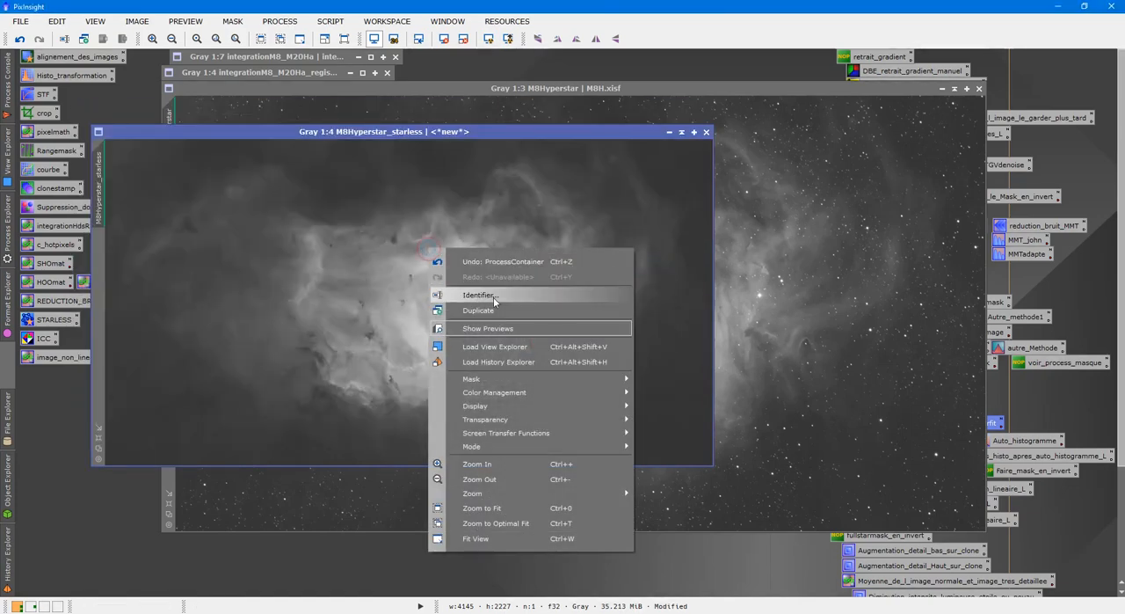
left_click(477, 295)
left_click(573, 316)
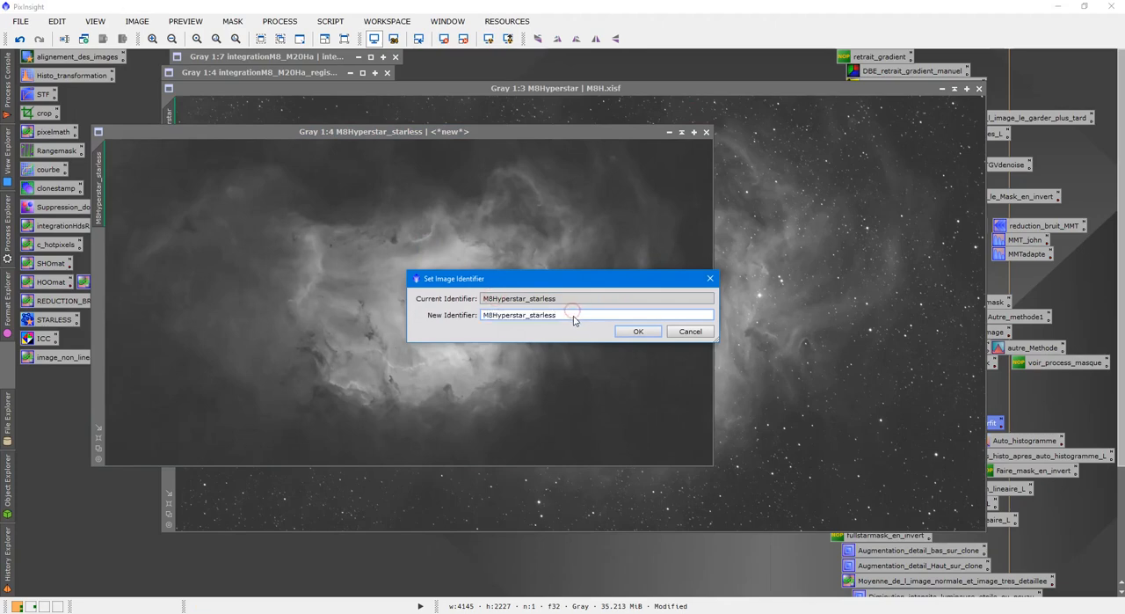
left_click(634, 332)
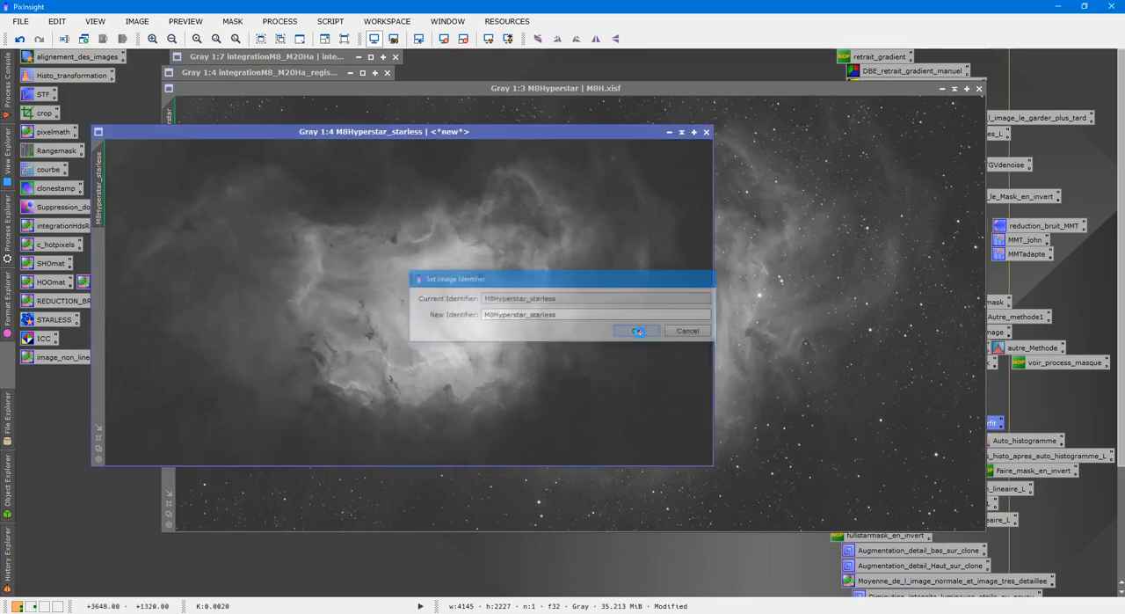
Collapse M8Hyperstar_starless and M8Hyperstar and stack them one above the other, beside the collapsed integration images
left_click(681, 133)
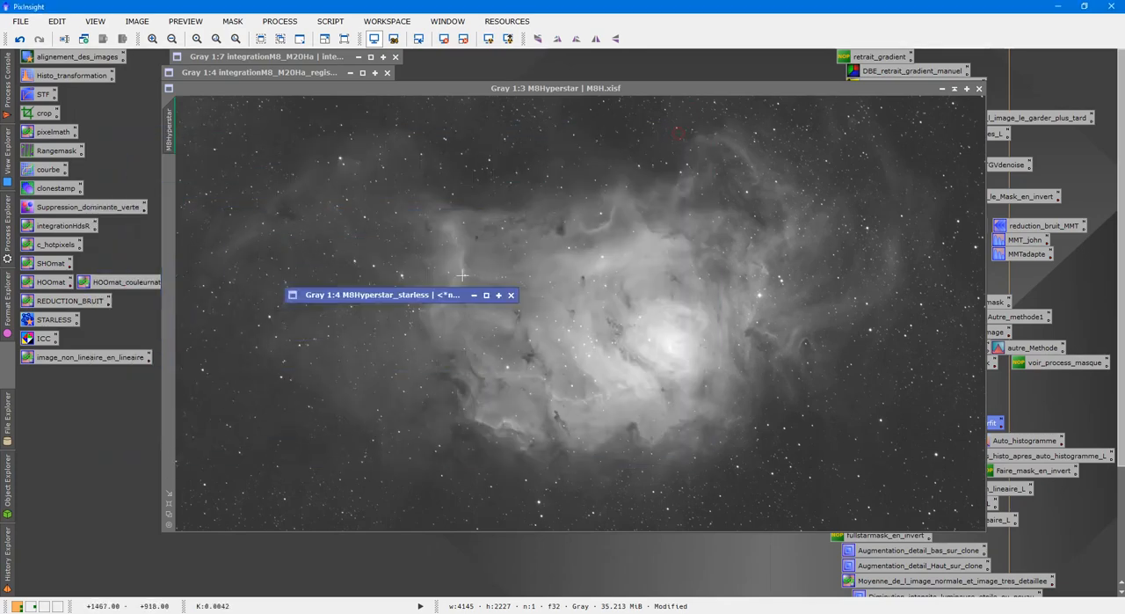
left_click_drag(378, 295, 710, 58)
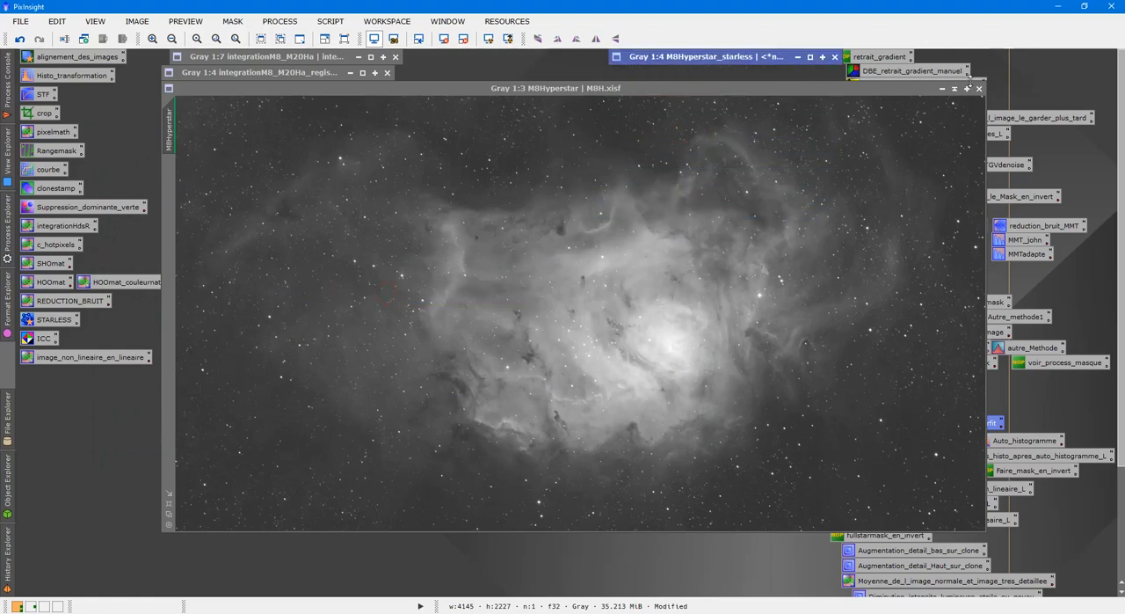
left_click(967, 88)
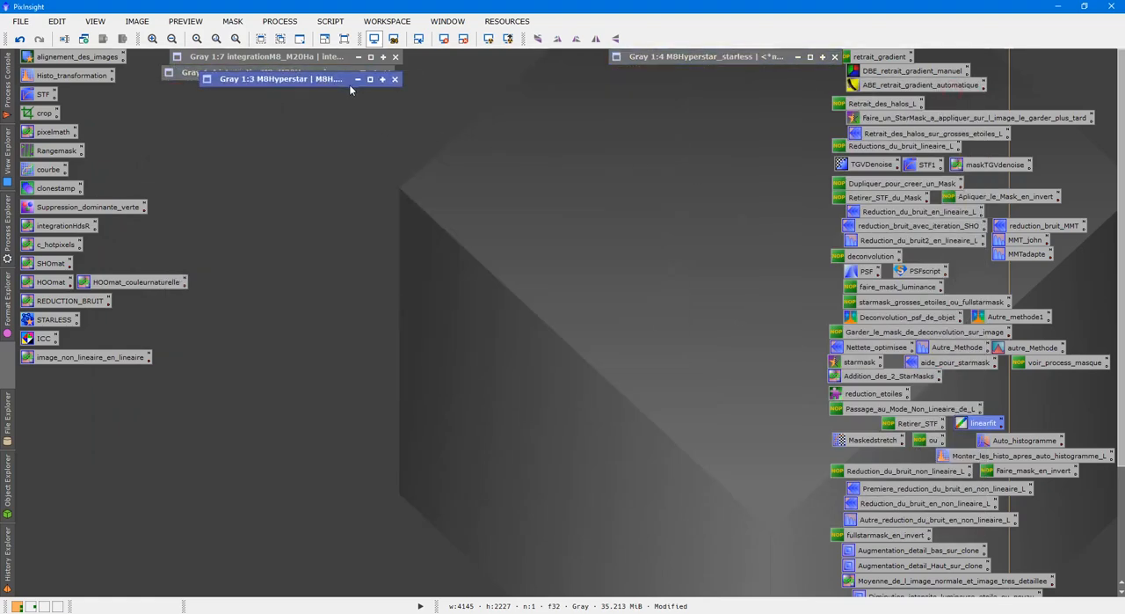
left_click_drag(300, 75, 737, 78)
Expand integrationM8_M20Ha_registered, duplicate it, and collapse the original image
double_click(295, 72)
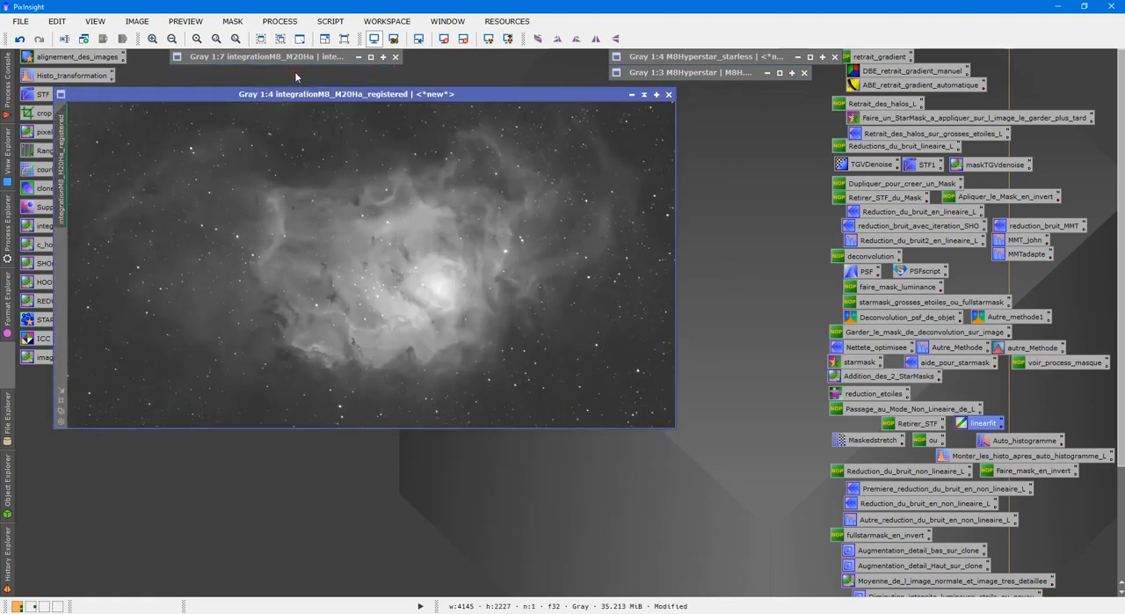
left_click_drag(364, 93, 396, 109)
right_click(410, 214)
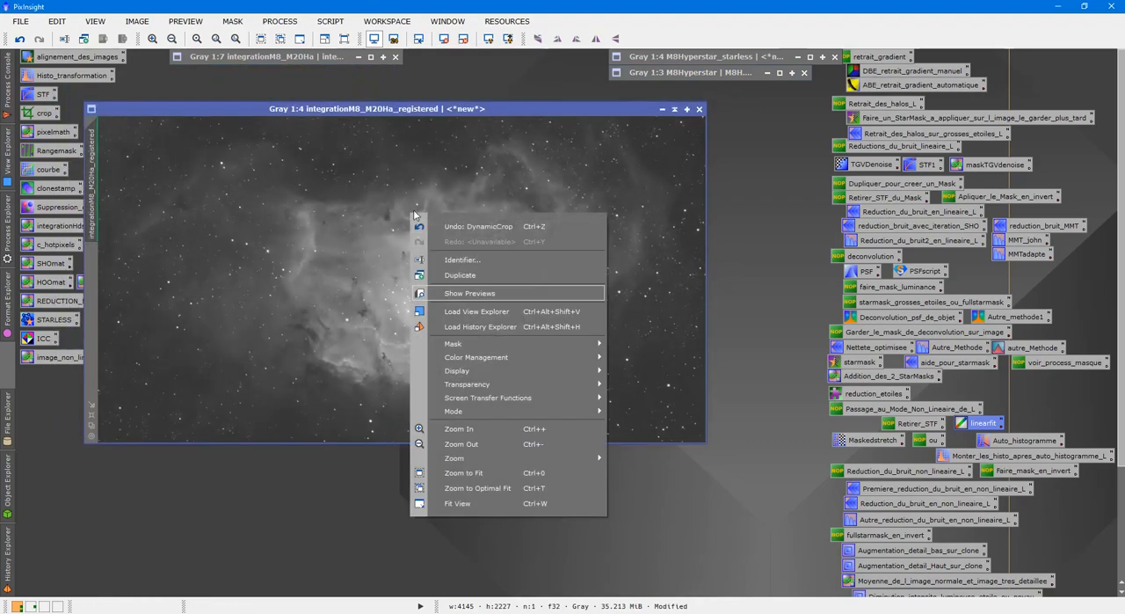
left_click(474, 278)
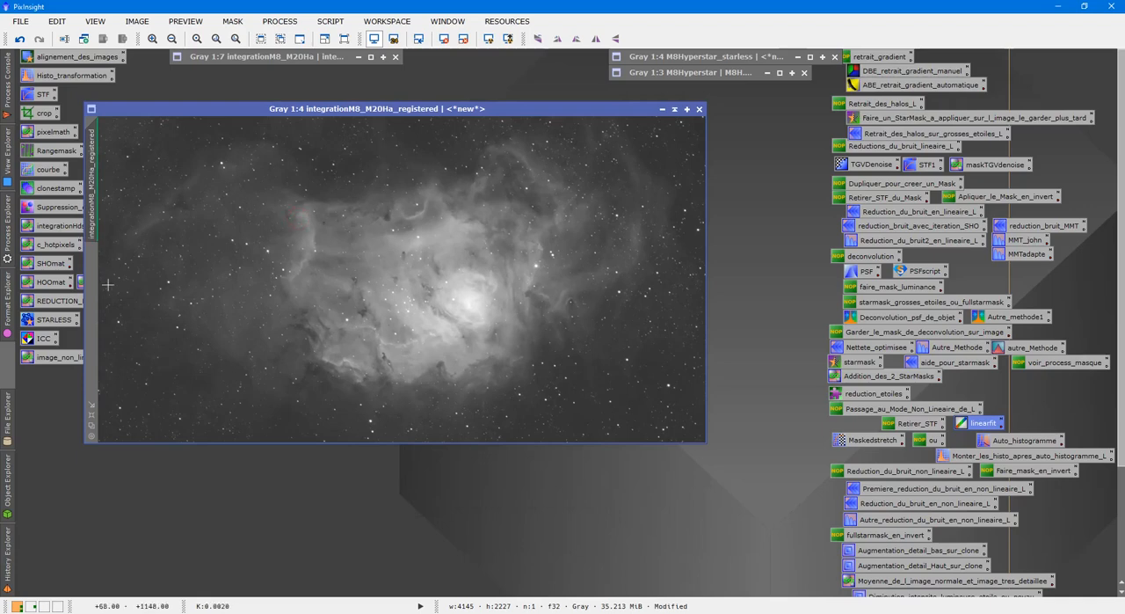
right_click(339, 218)
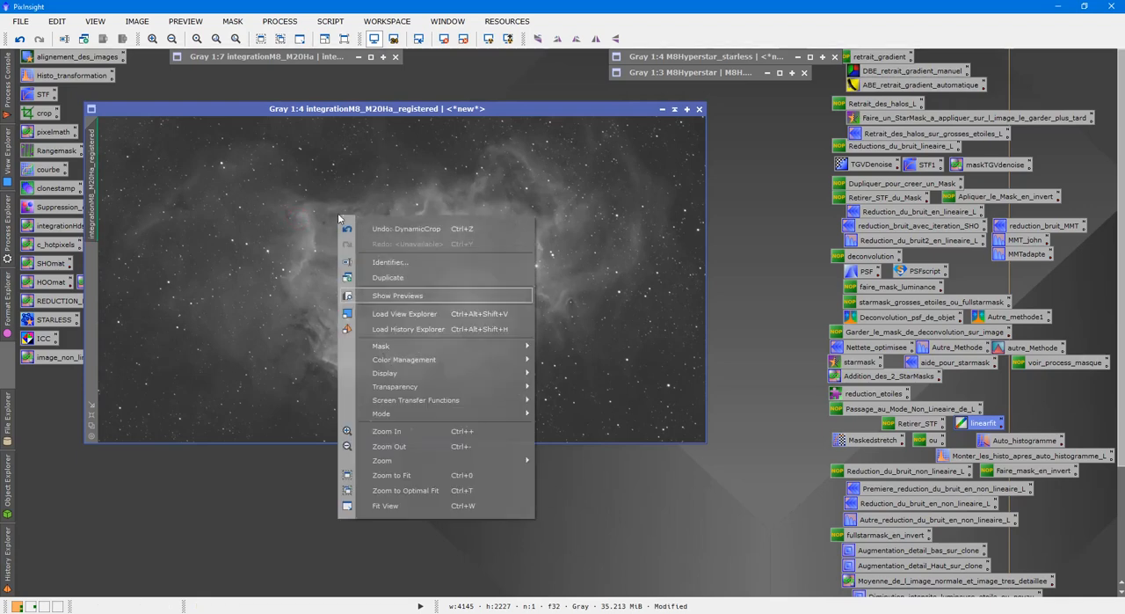
left_click(383, 278)
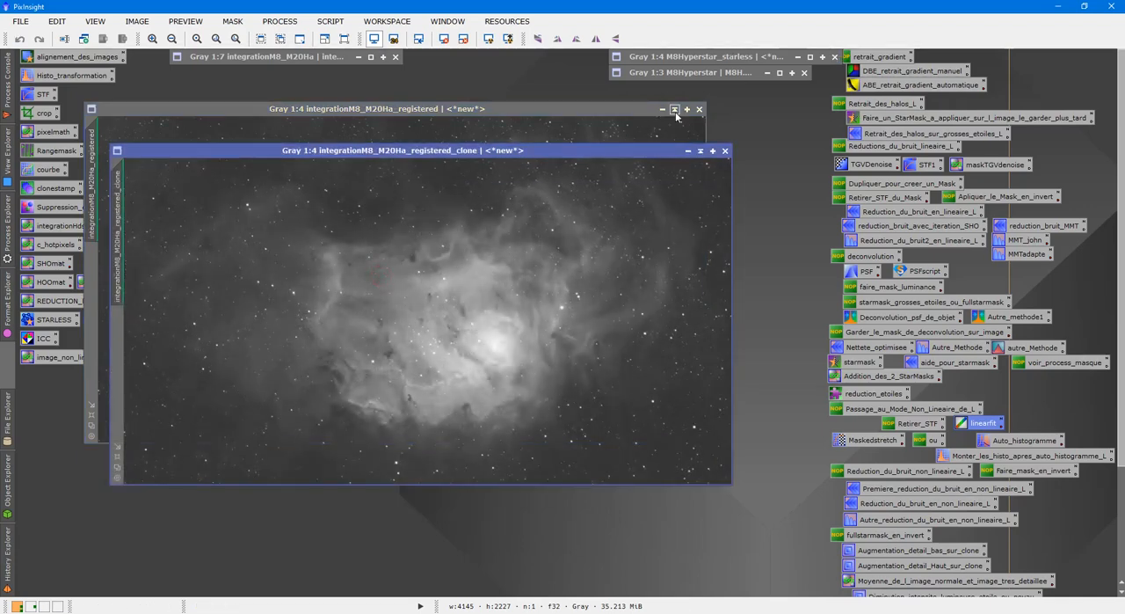
left_click(674, 109)
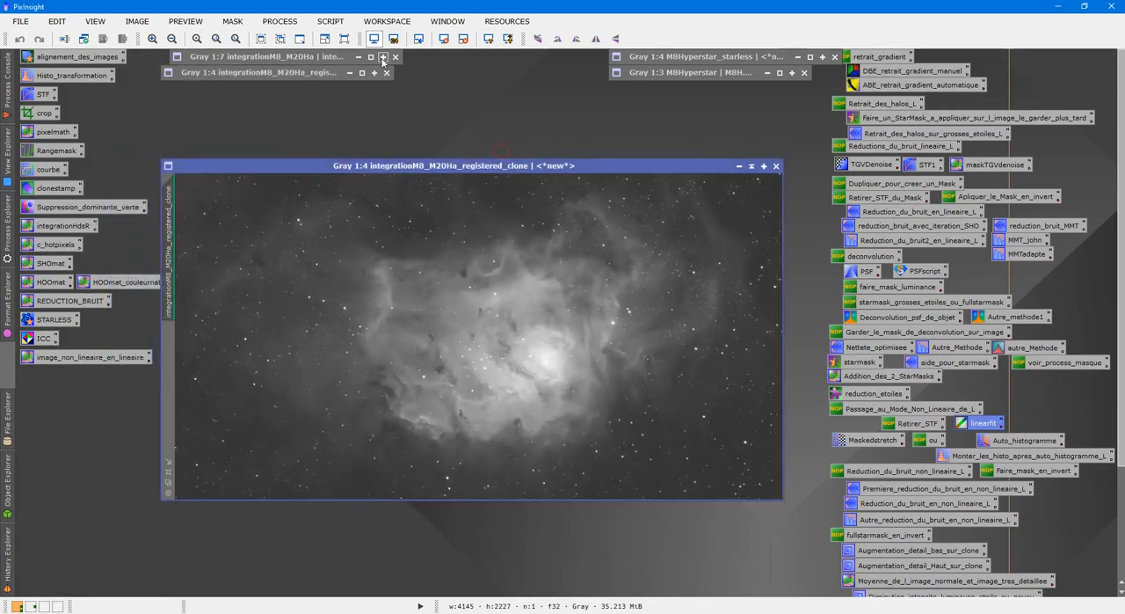
Run the DeLinear script on integrationM8_M20Ha_registered_clone
left_click(332, 21)
mouse_move(423, 197)
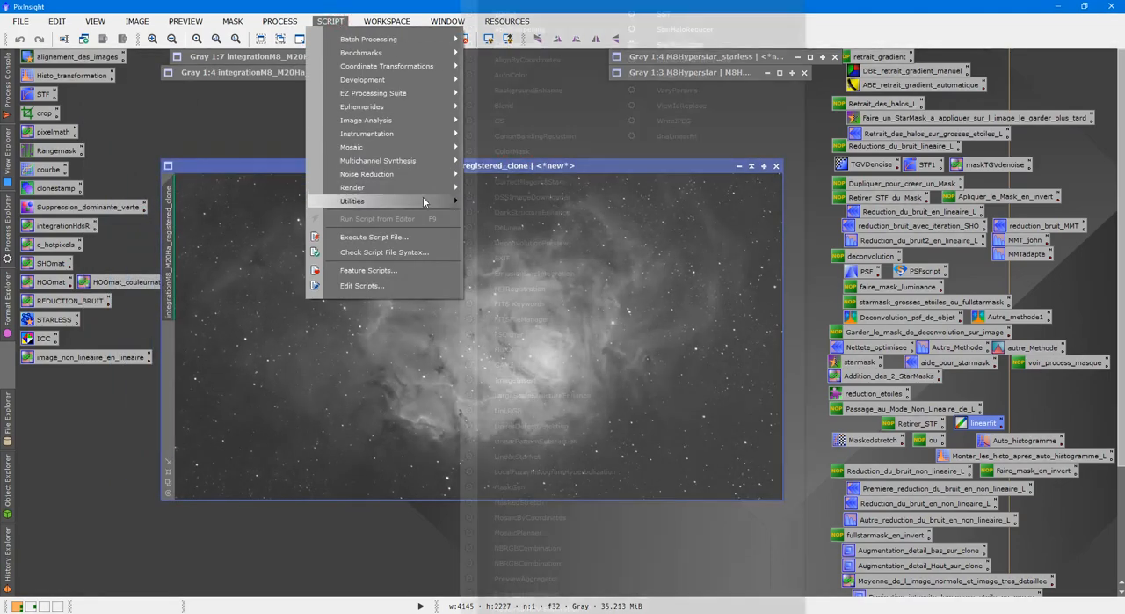
left_click(520, 228)
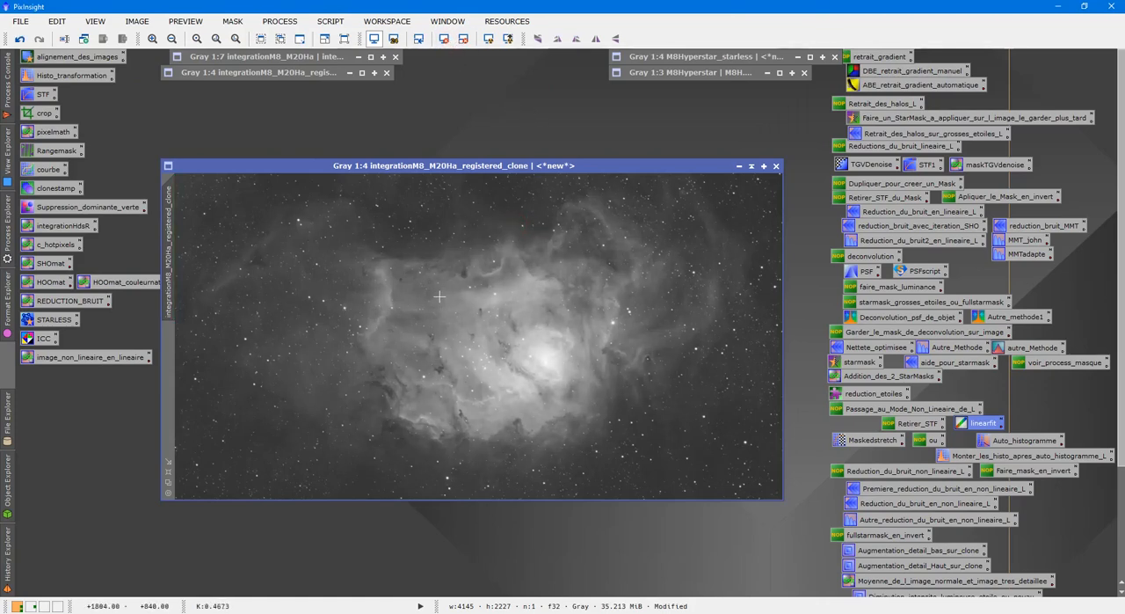
Apply StarNet to the registered clone with stride 128 and star mask creation enabled, and close the process
double_click(53, 320)
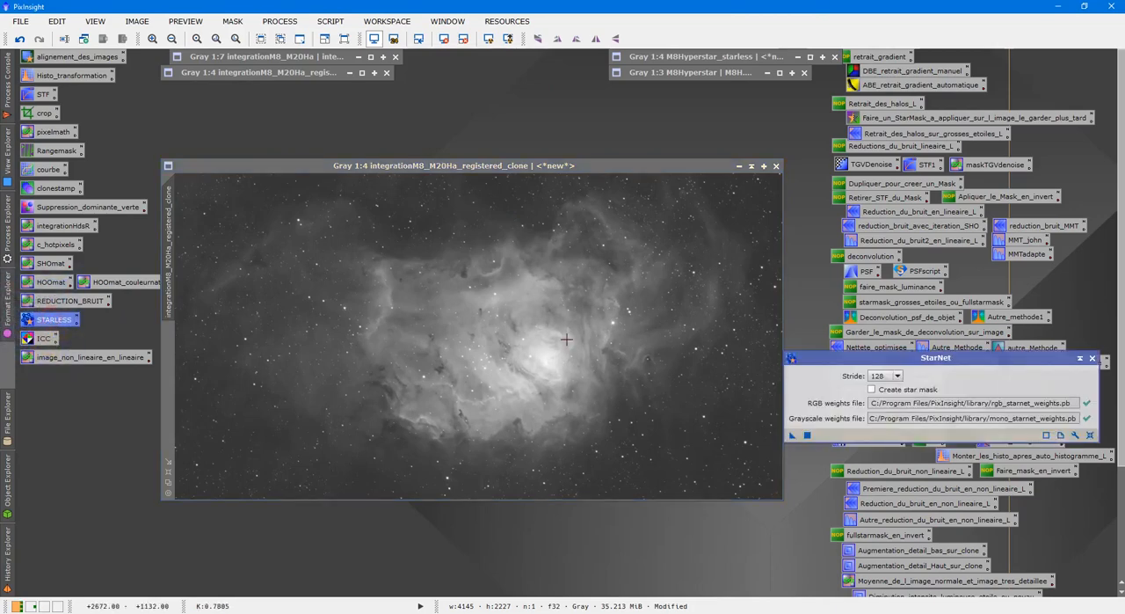
left_click(871, 388)
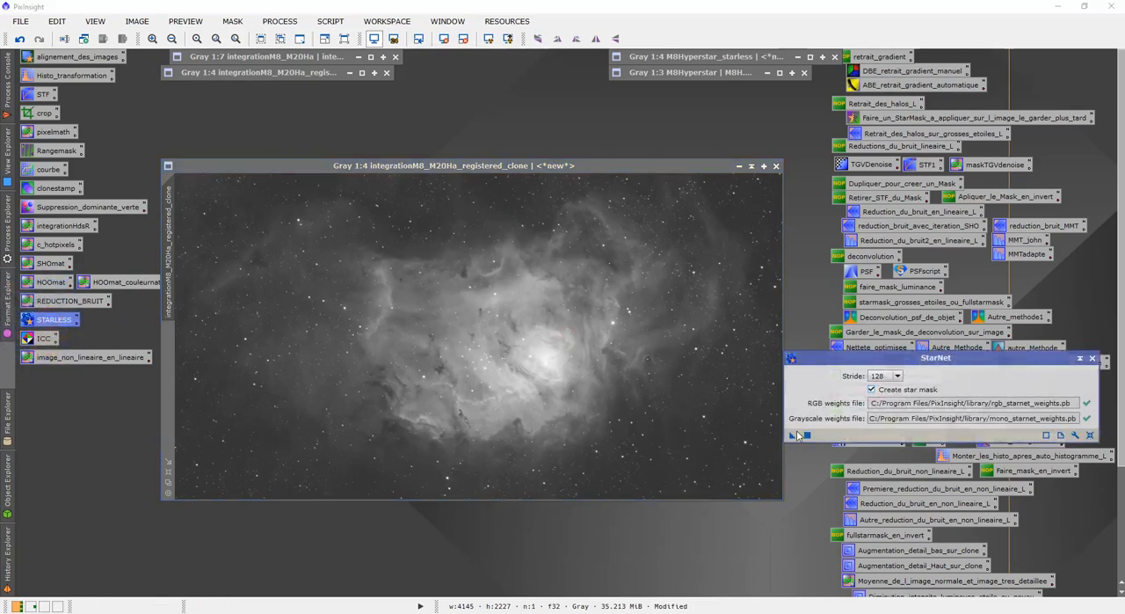
left_click_drag(793, 436, 625, 409)
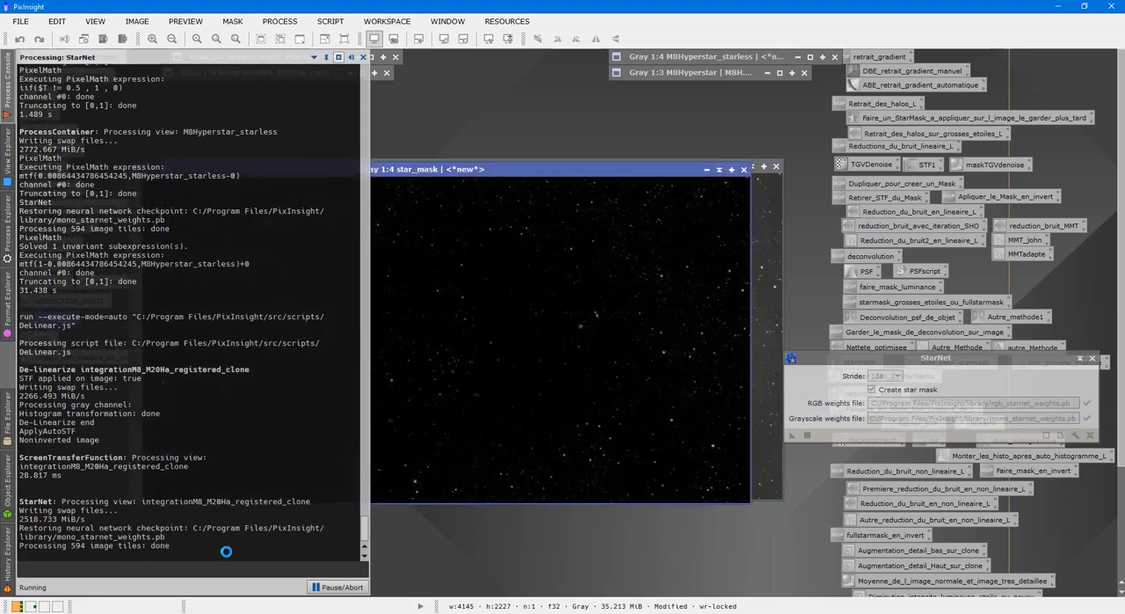
left_click(1091, 358)
Separate the star_mask window from the star-removed registered clone and rename the clone as starlessNL
mouse_move(552, 179)
left_mouse_down()
mouse_move(702, 359)
mouse_move(685, 340)
left_mouse_up()
left_click(577, 164)
left_click_drag(578, 164, 429, 150)
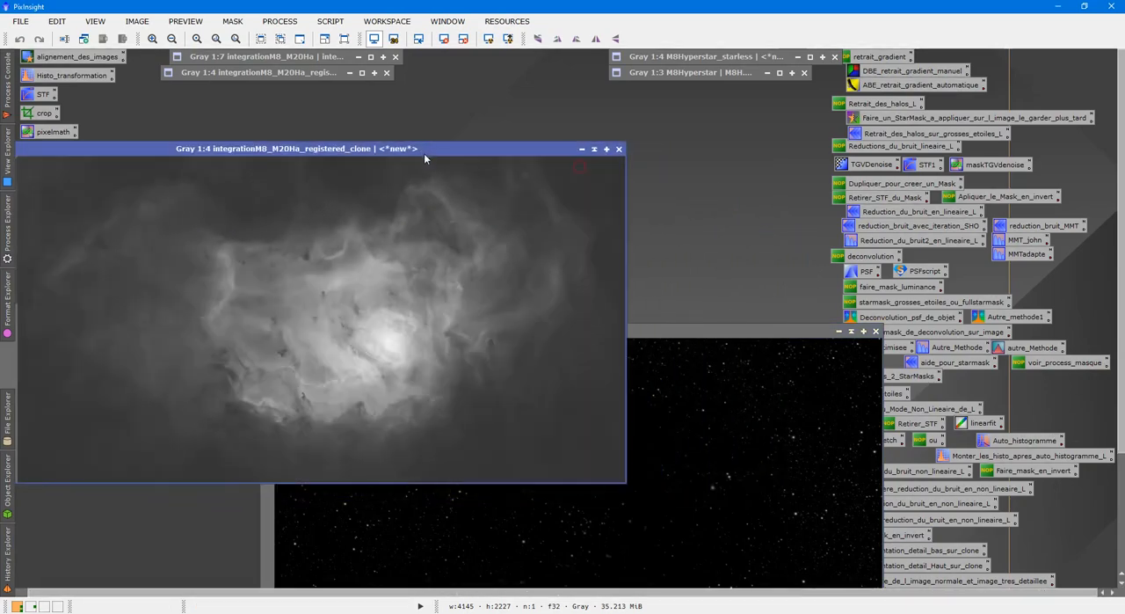
right_click(386, 226)
left_click(446, 271)
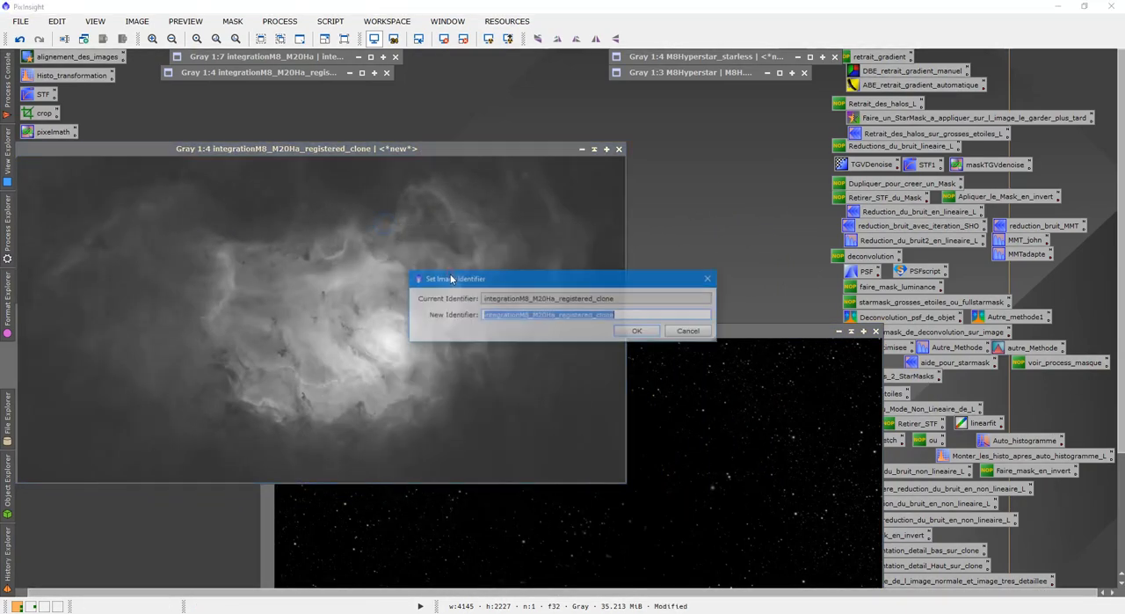
type("starlessNL")
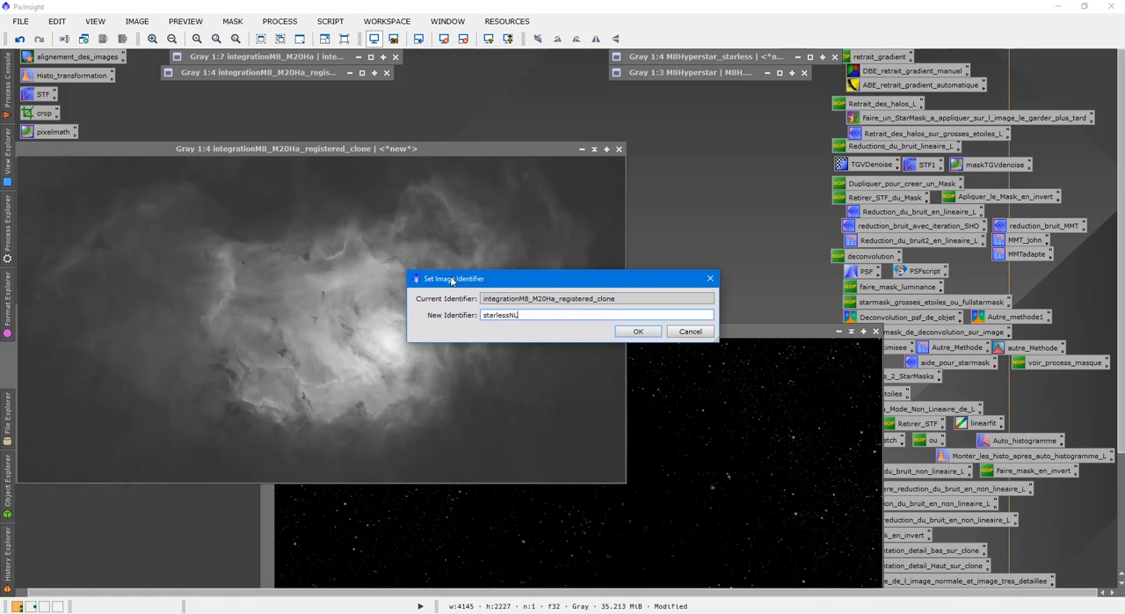
key("Return")
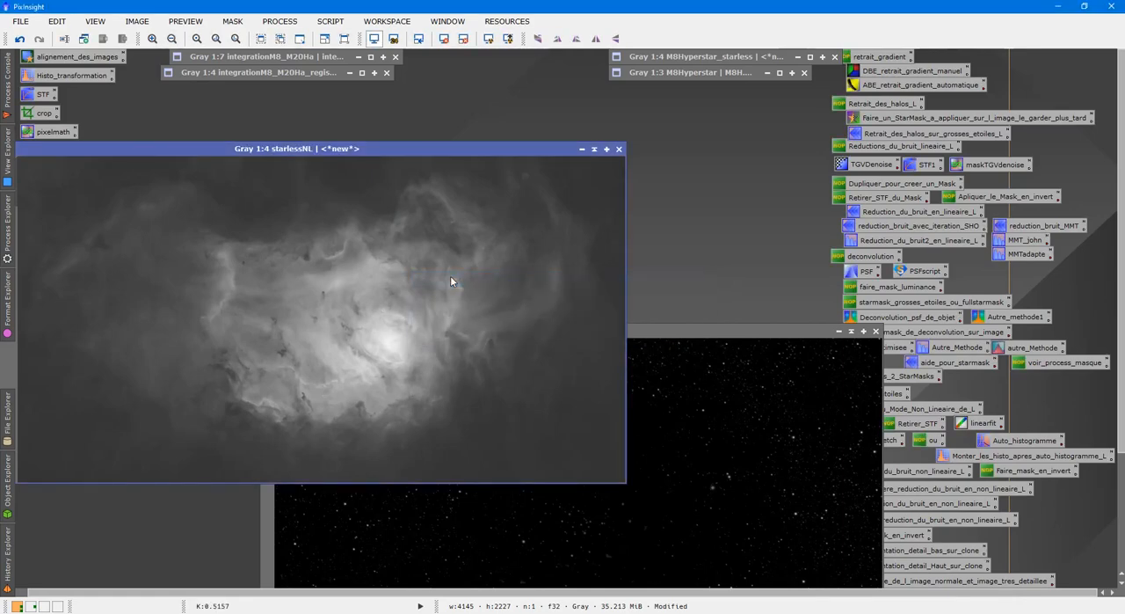
Collapse starlessNL and star_mask and place them near the other collapsed images
left_click(593, 150)
left_click_drag(346, 310, 285, 111)
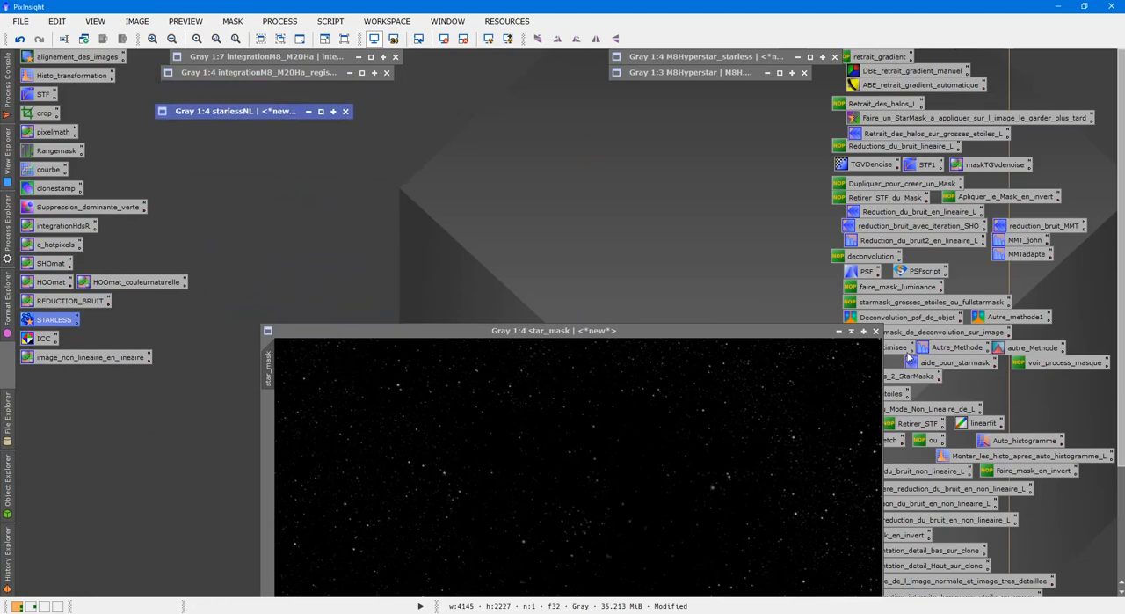
left_click(851, 330)
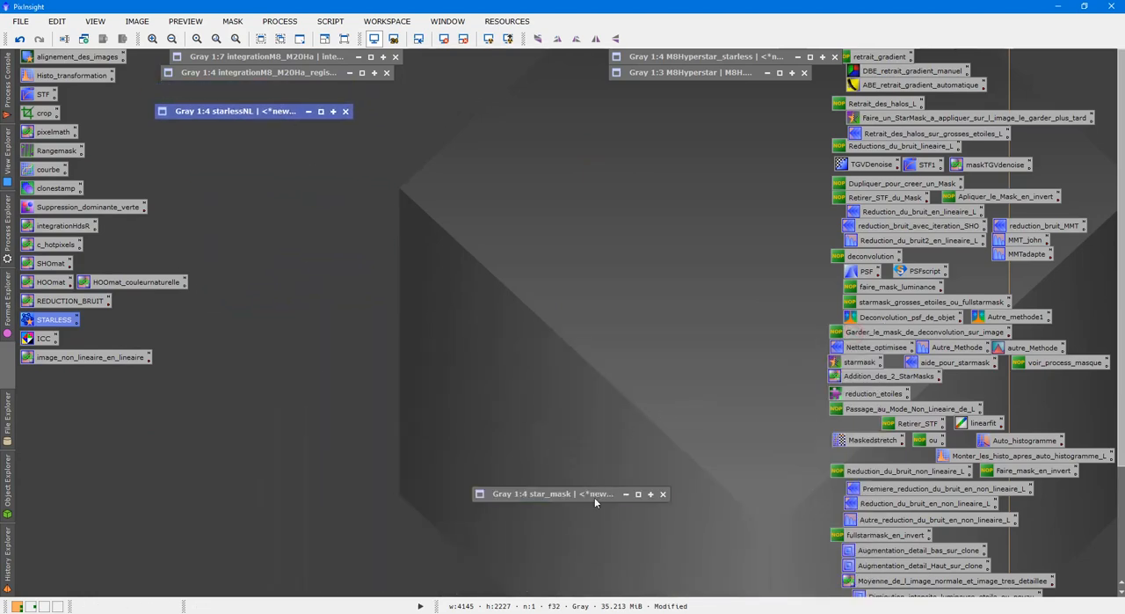
left_click_drag(594, 497, 525, 59)
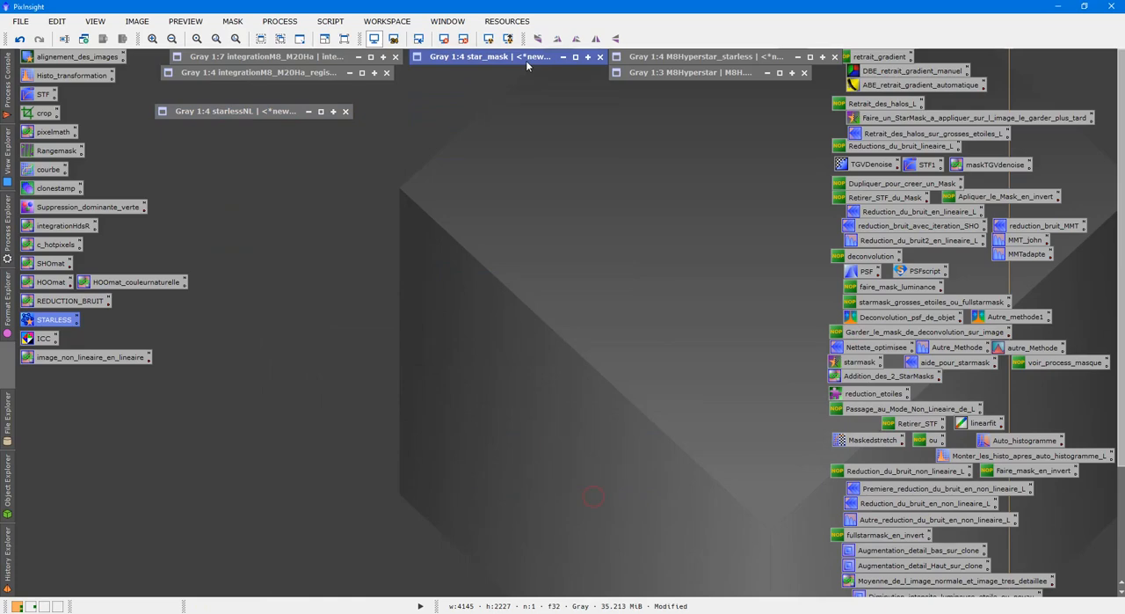
Expand M8Hyperstar, reset its screen stretch and recompute the auto-stretch
double_click(685, 72)
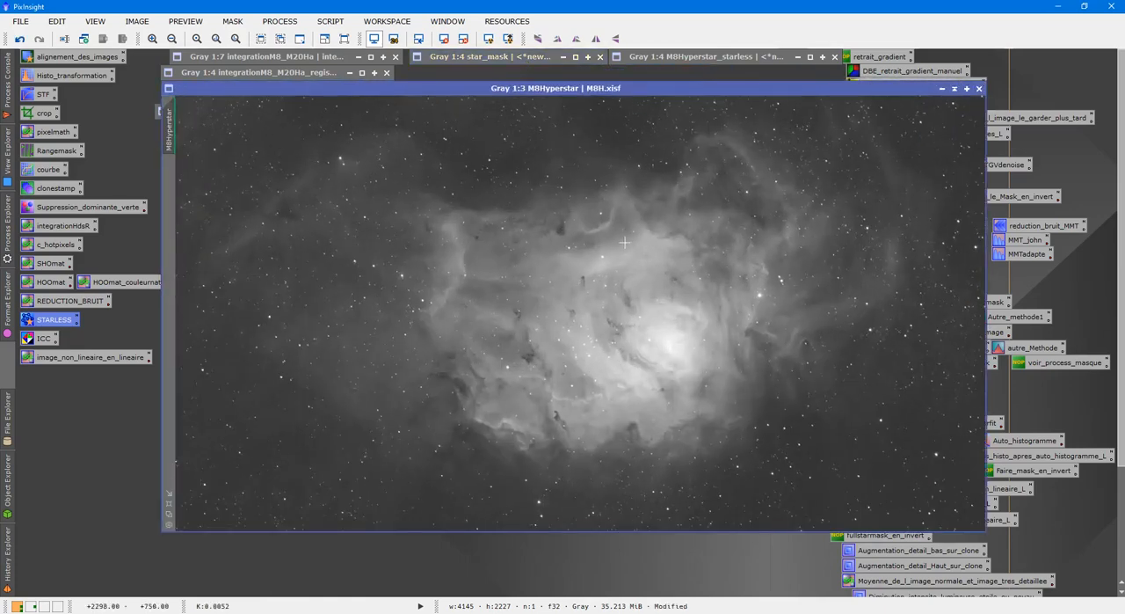
left_click(444, 39)
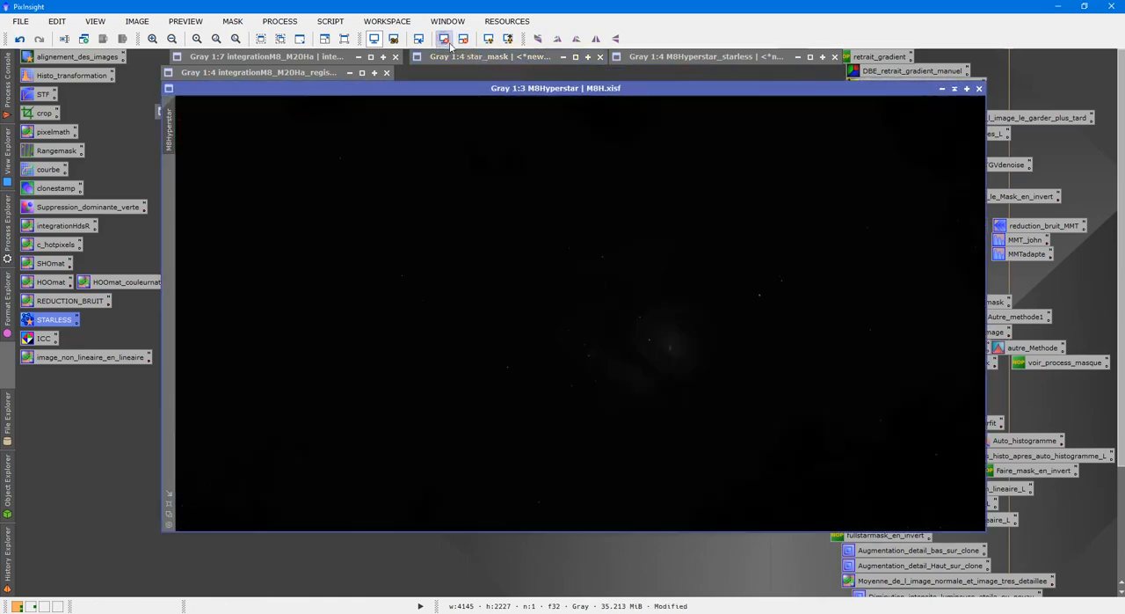
left_click(488, 39)
Duplicate M8Hyperstar and collapse the original image
right_click(525, 189)
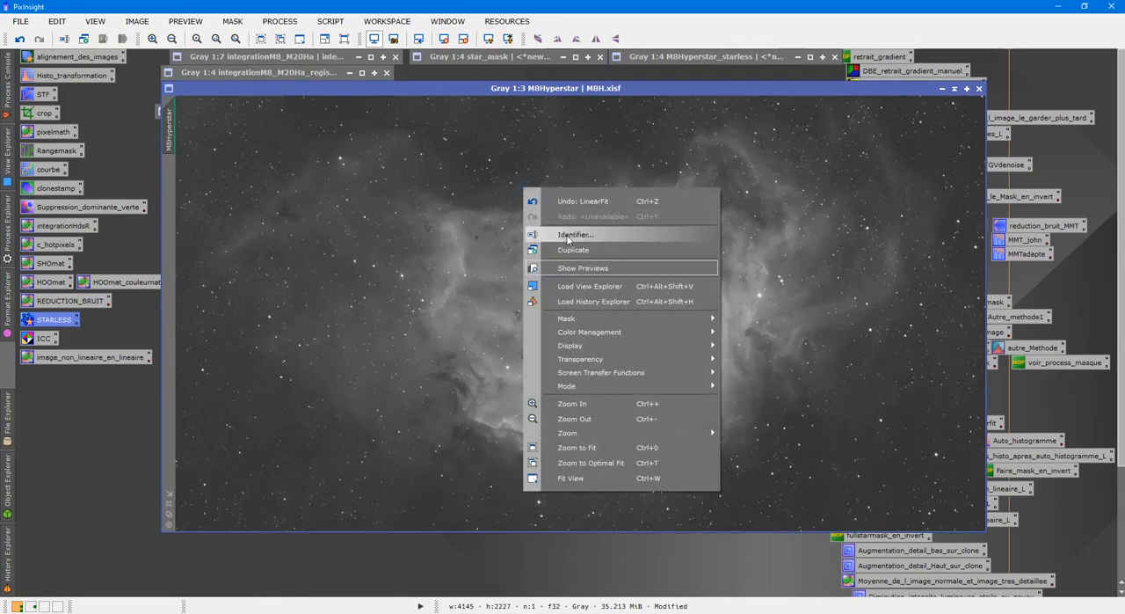
left_click(572, 250)
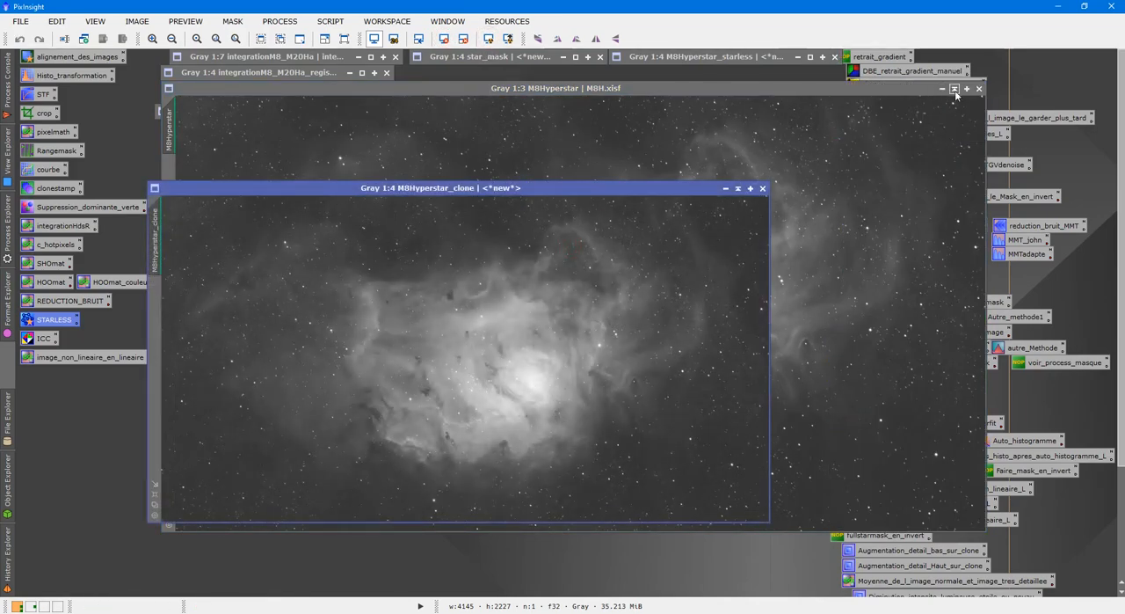
left_click(955, 91)
Run the DeLinear script on M8Hyperstar_clone
left_click(330, 21)
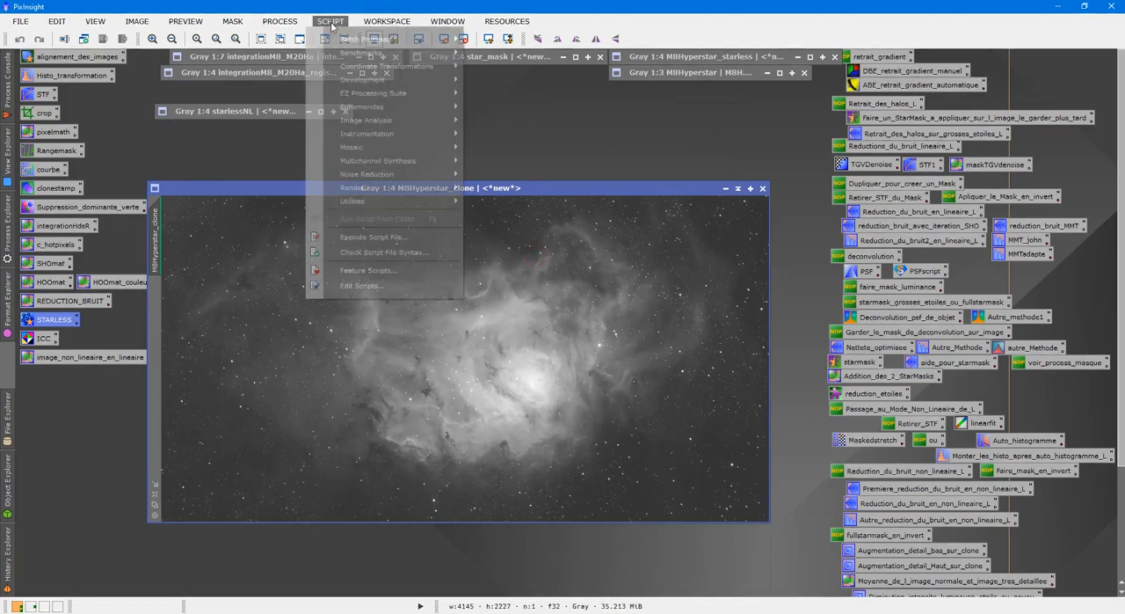
mouse_move(413, 197)
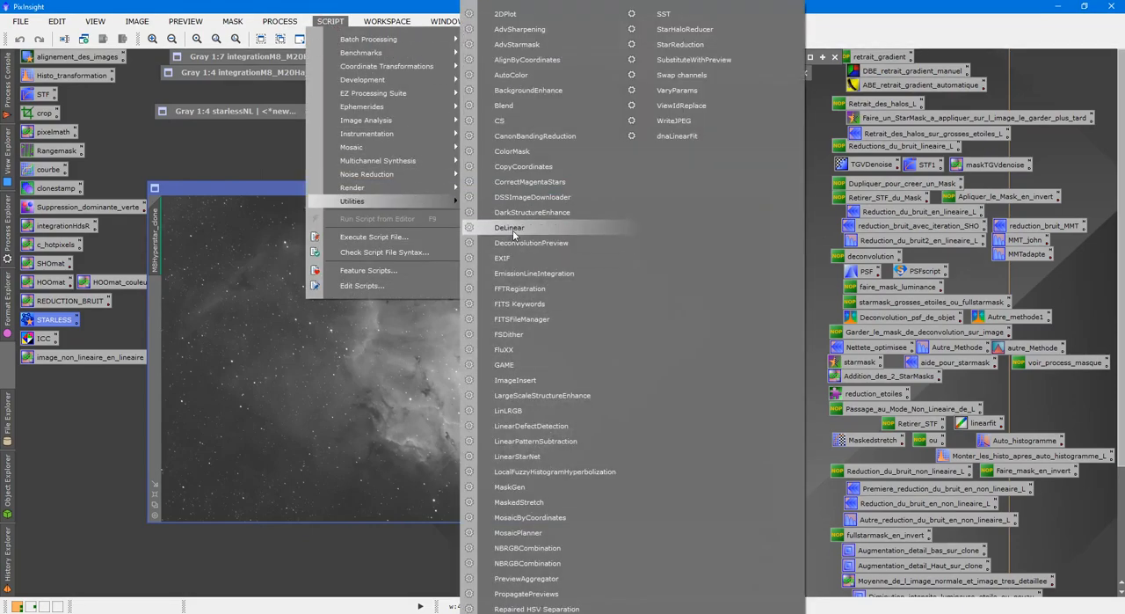
left_click(514, 230)
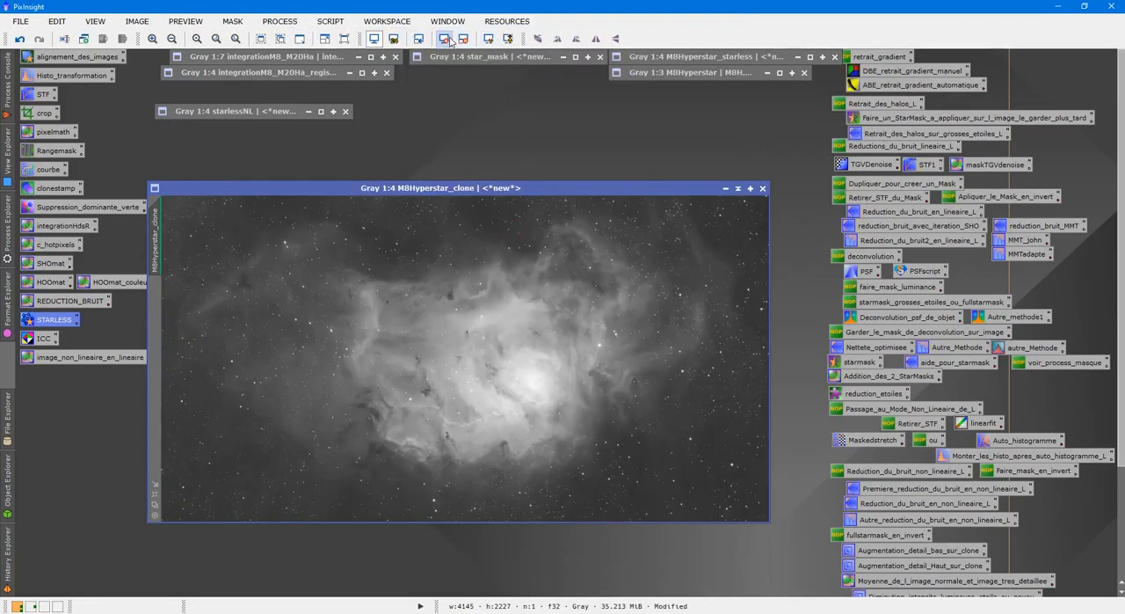
Apply StarNet to M8Hyperstar_clone with stride 128 and star mask creation enabled, and bring the processed clone in front of its mask
double_click(53, 322)
left_click(873, 390)
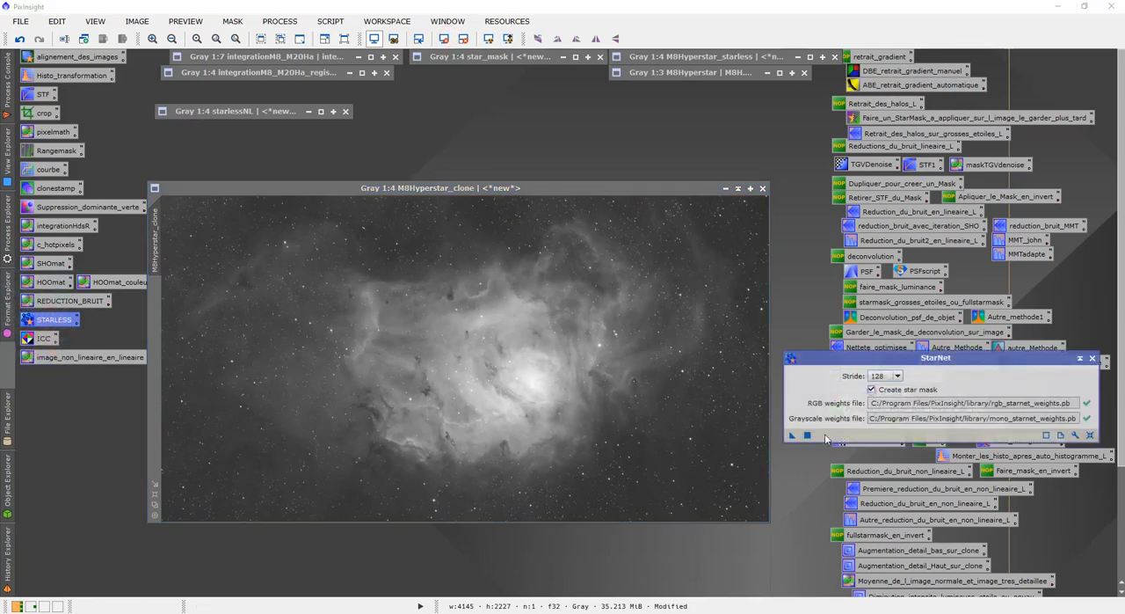
left_click_drag(792, 434, 607, 434)
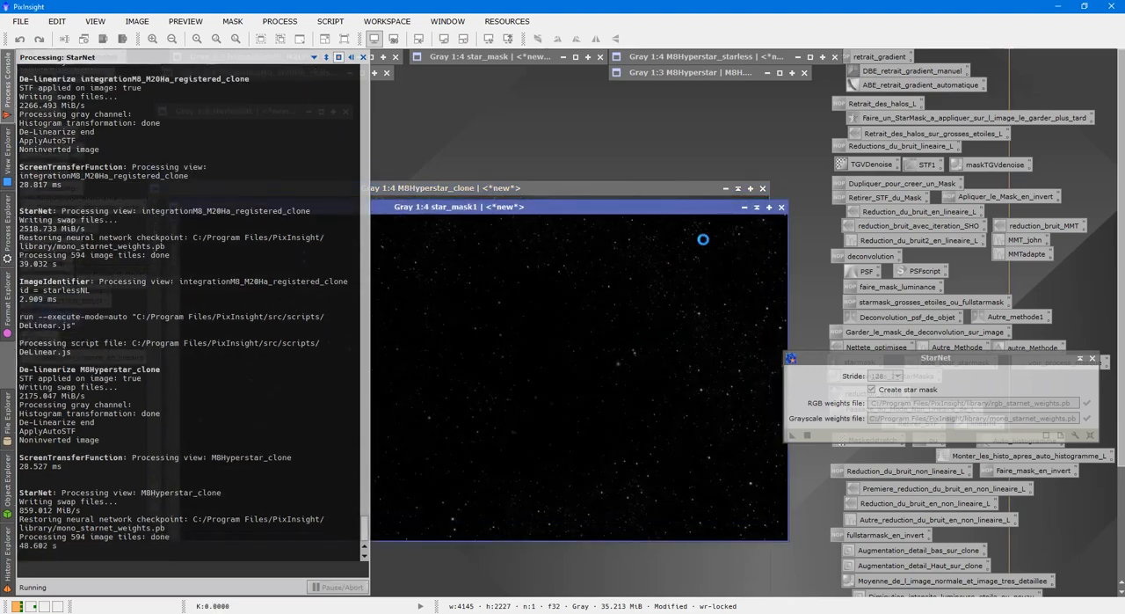
left_click_drag(633, 188, 704, 136)
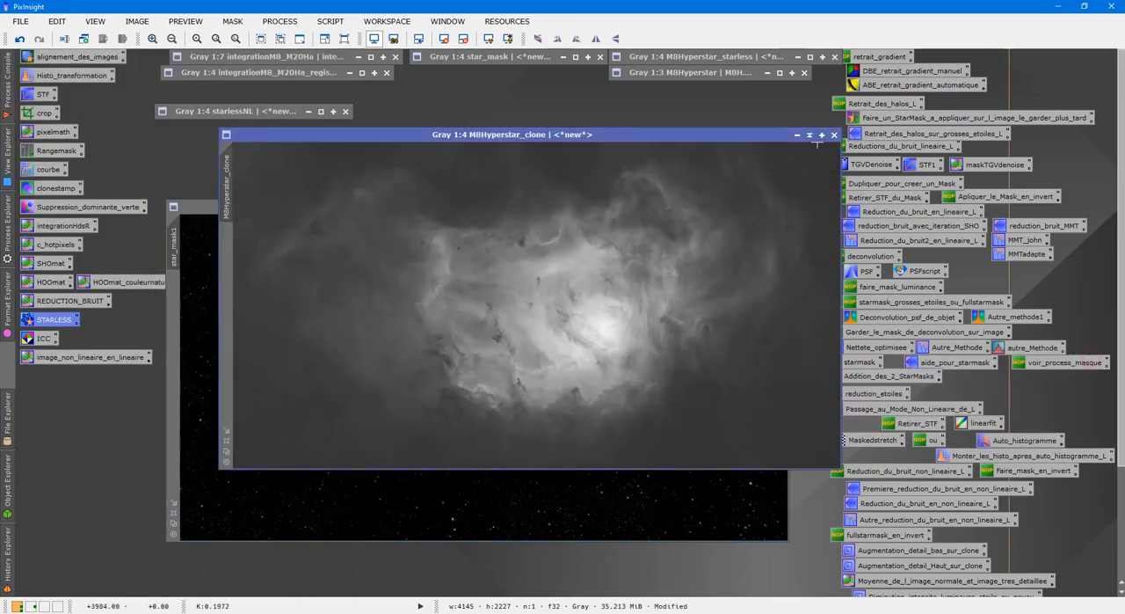
Rename the image M8Hyperstar_clone as M8Hyperstarstarless
right_click(670, 230)
left_click(686, 271)
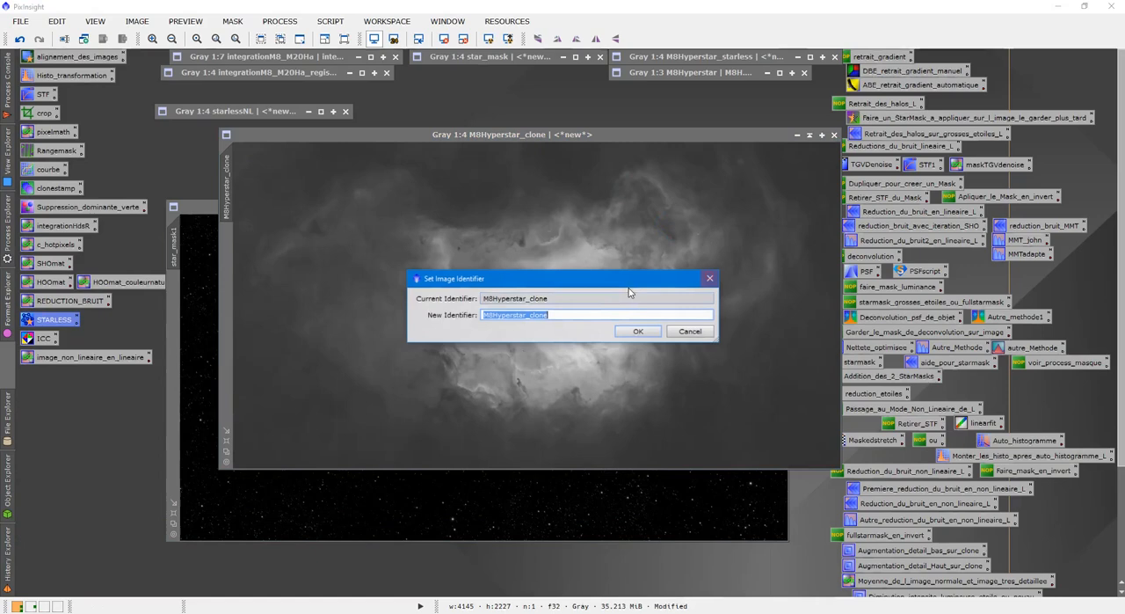
left_click(525, 322)
left_click_drag(526, 316, 563, 326)
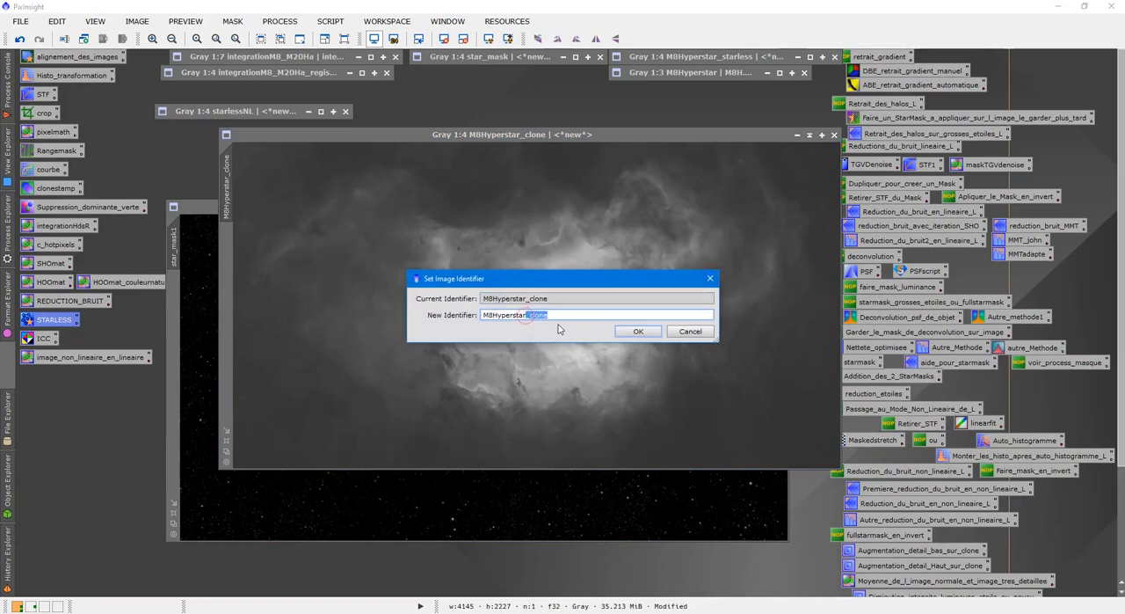
type("starless")
key("Return")
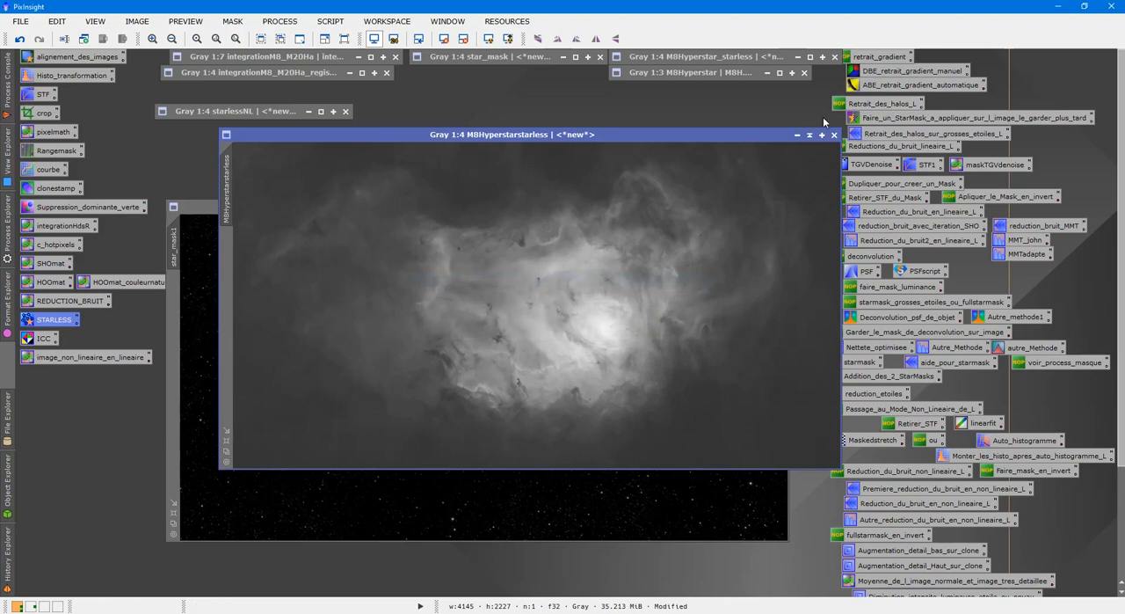
Collapse M8Hyperstarstarless and star_mask1, and place them beneath the other collapsed starless and star mask images
left_click(808, 136)
left_click_drag(521, 301, 719, 91)
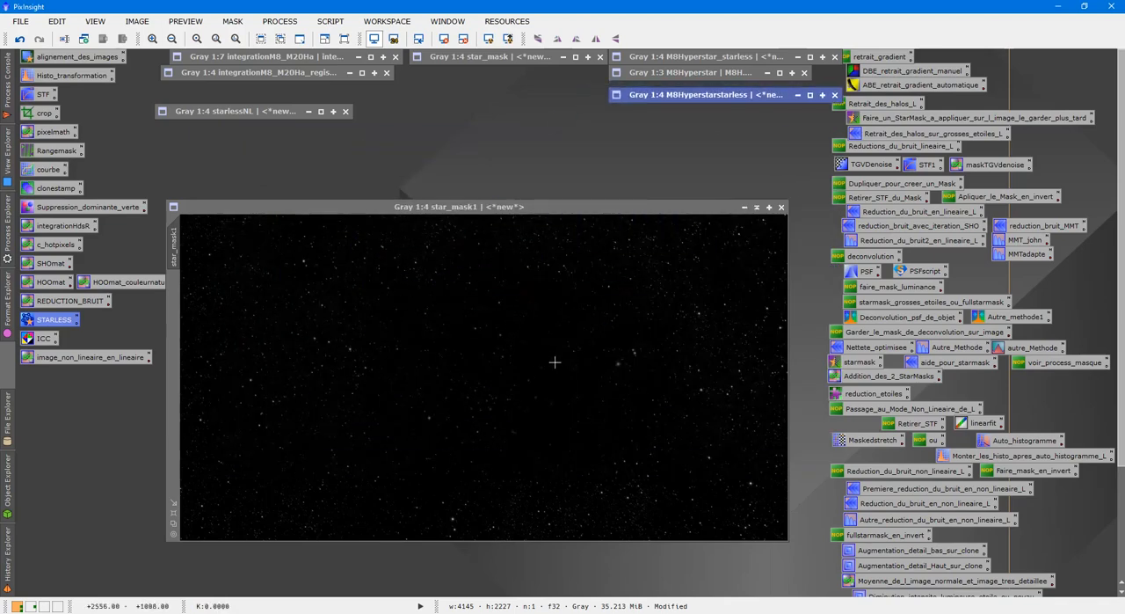
left_click(757, 207)
left_click_drag(423, 374, 482, 71)
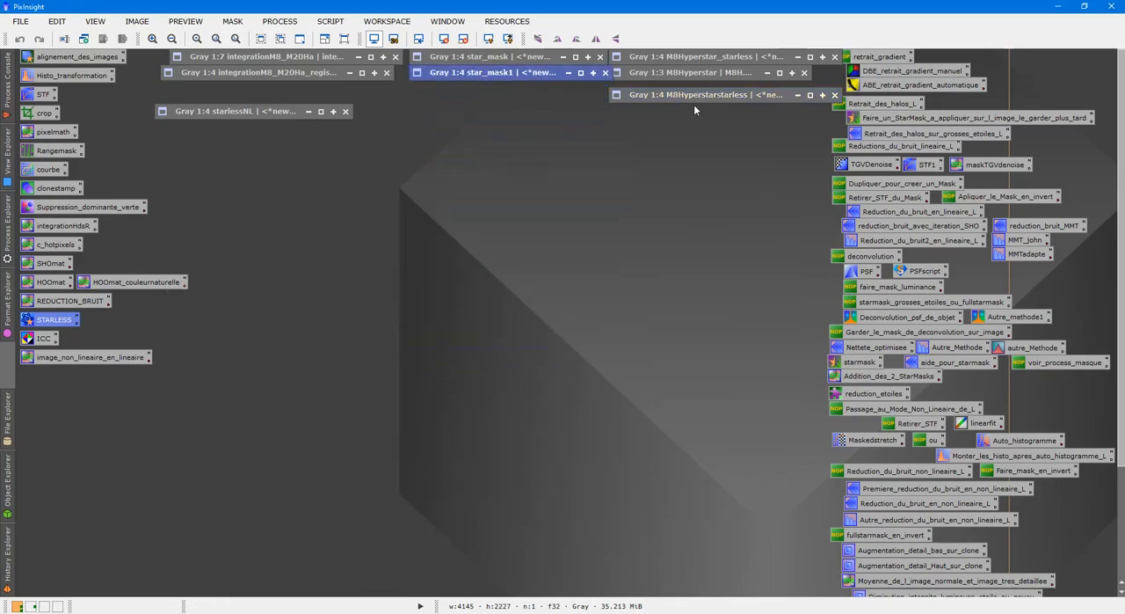
Expand M8Hyperstar and integrationM8_M20Ha_registered and arrange them side by side, magnified 2:1 on the same nebula area
double_click(693, 72)
scroll(644, 295, "up", 3)
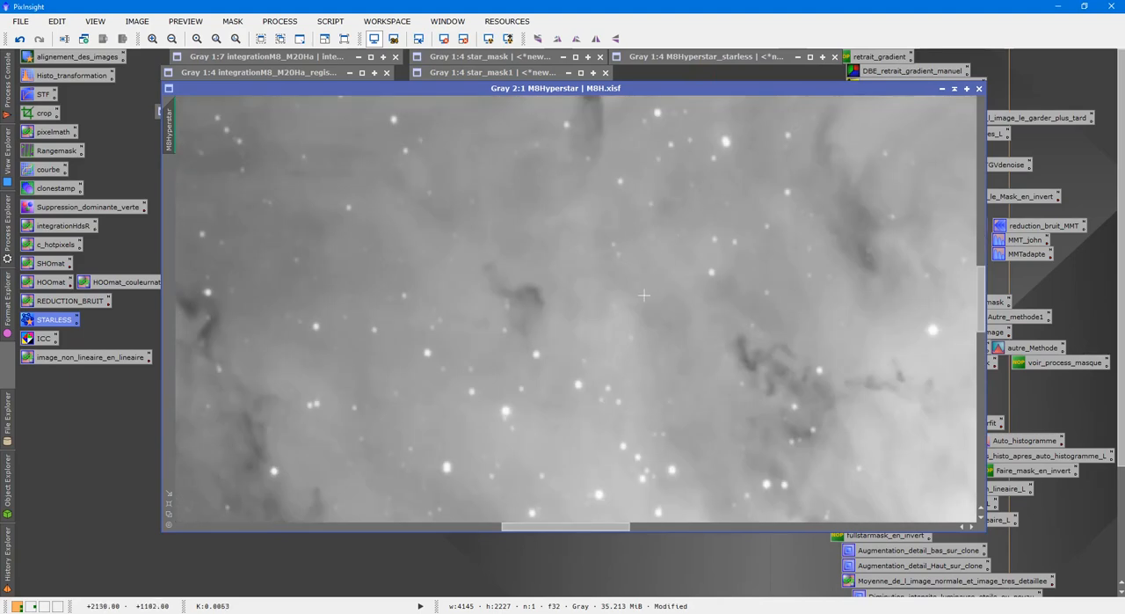
left_click_drag(312, 88, 502, 110)
double_click(287, 76)
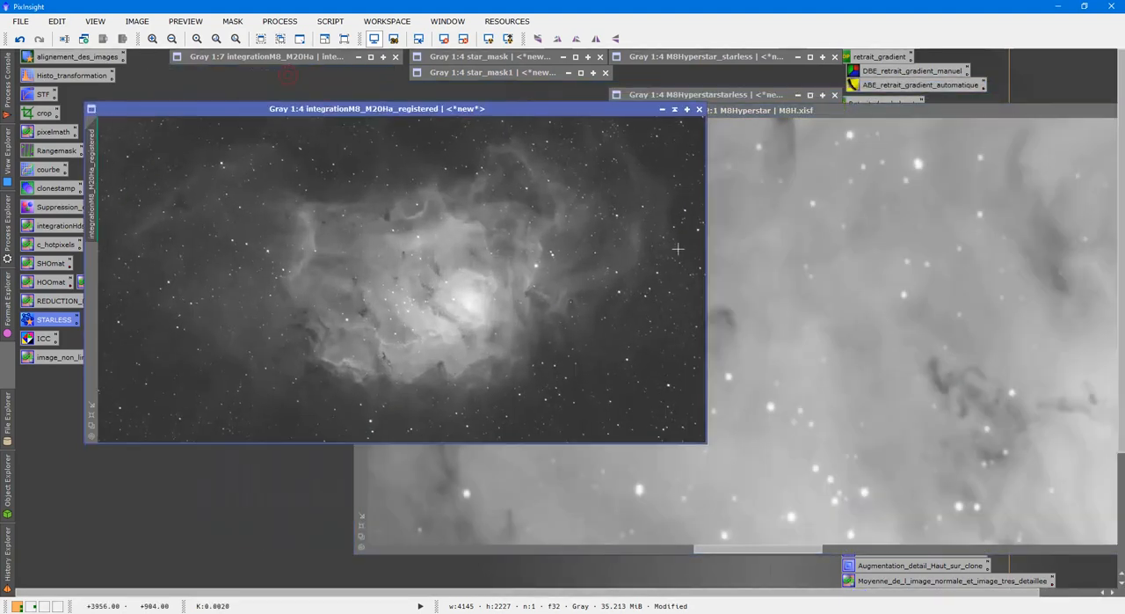
left_click(616, 212)
left_click(91, 416)
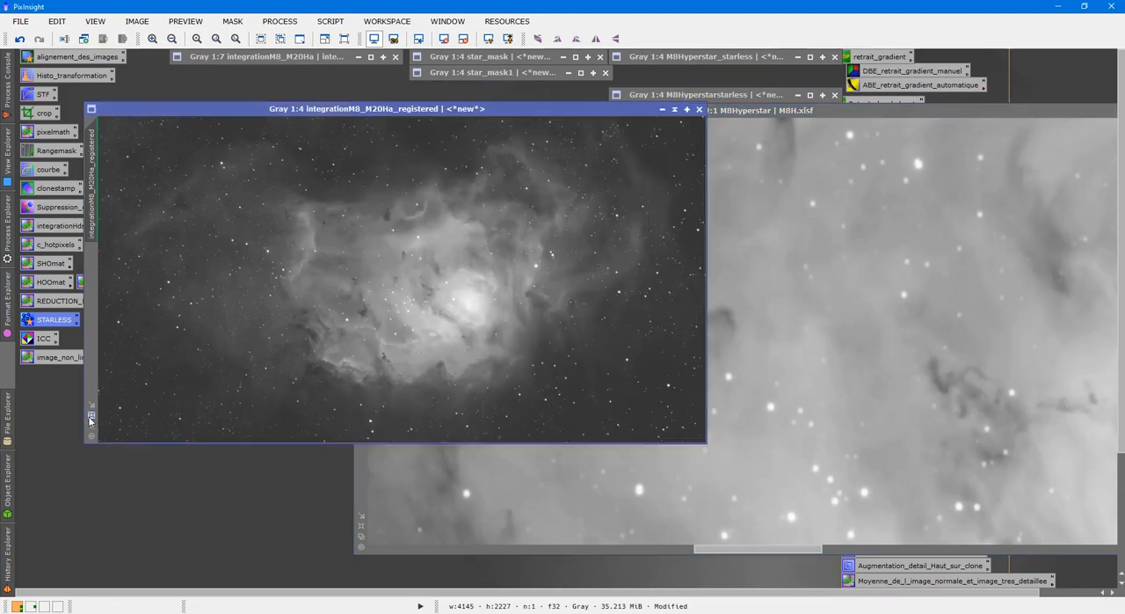
left_click(917, 263)
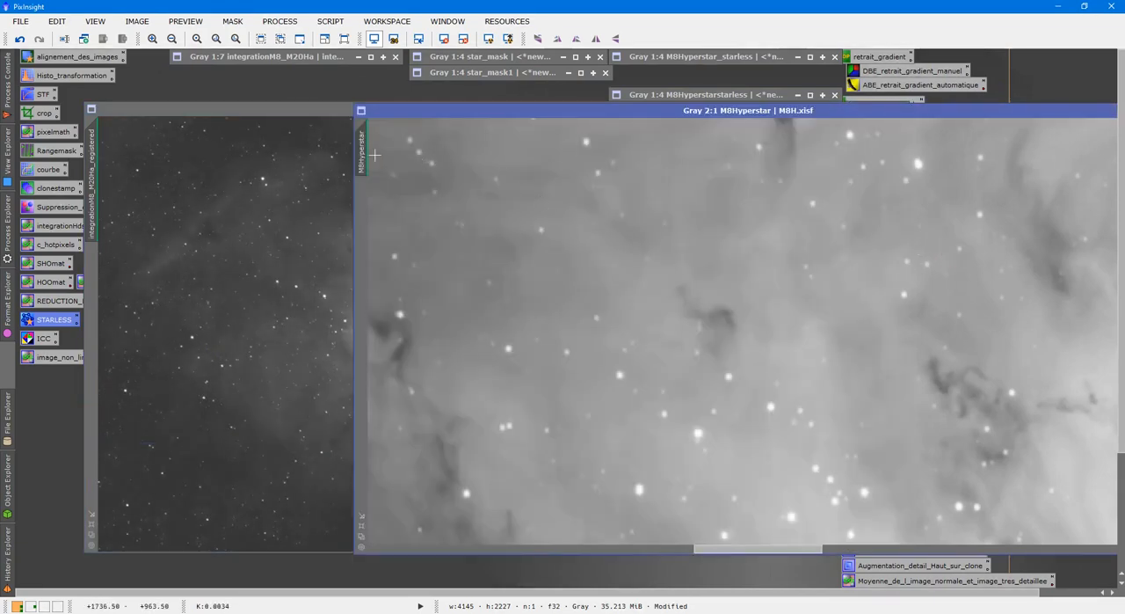
left_click_drag(372, 151, 95, 168)
left_click(197, 213)
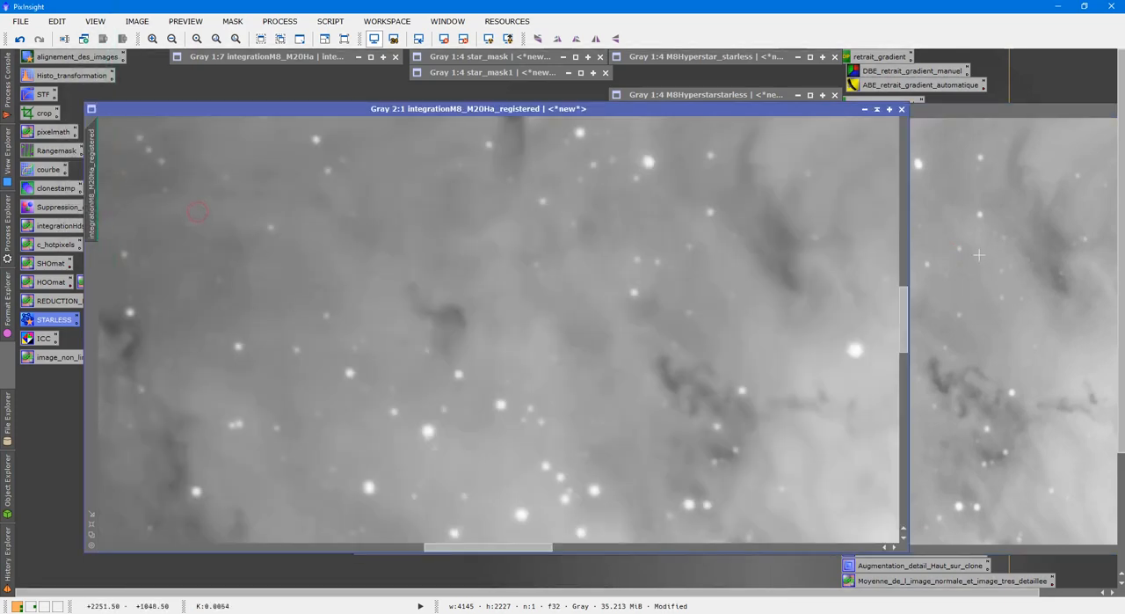
left_click_drag(795, 105, 697, 112)
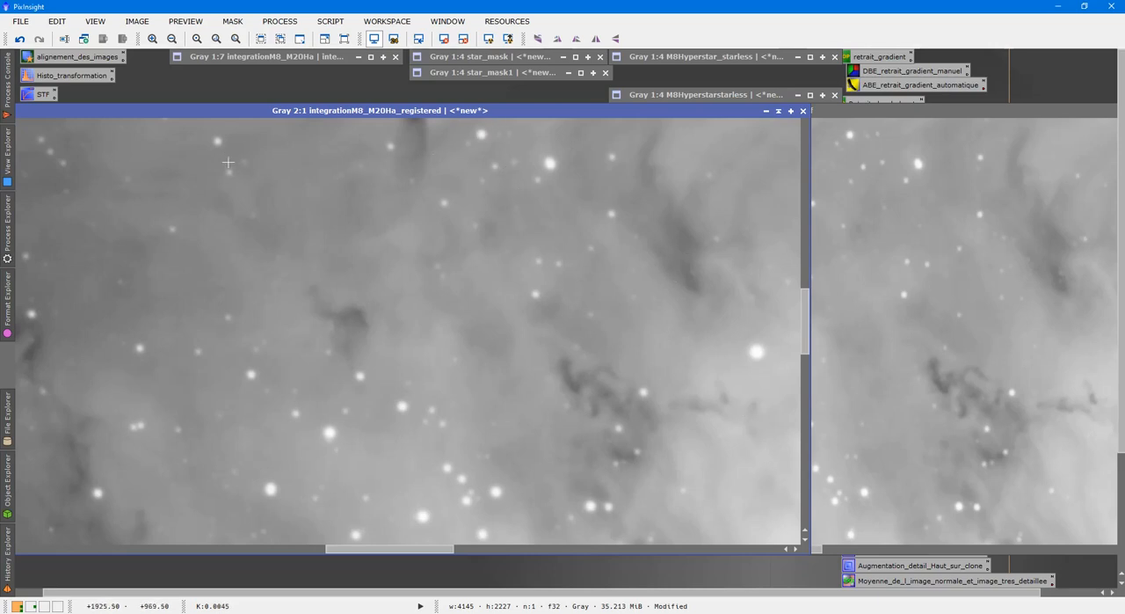
Compare the stars and nebula detail of M8Hyperstar and integrationM8_M20Ha_registered, and collapse both images
left_click(917, 309)
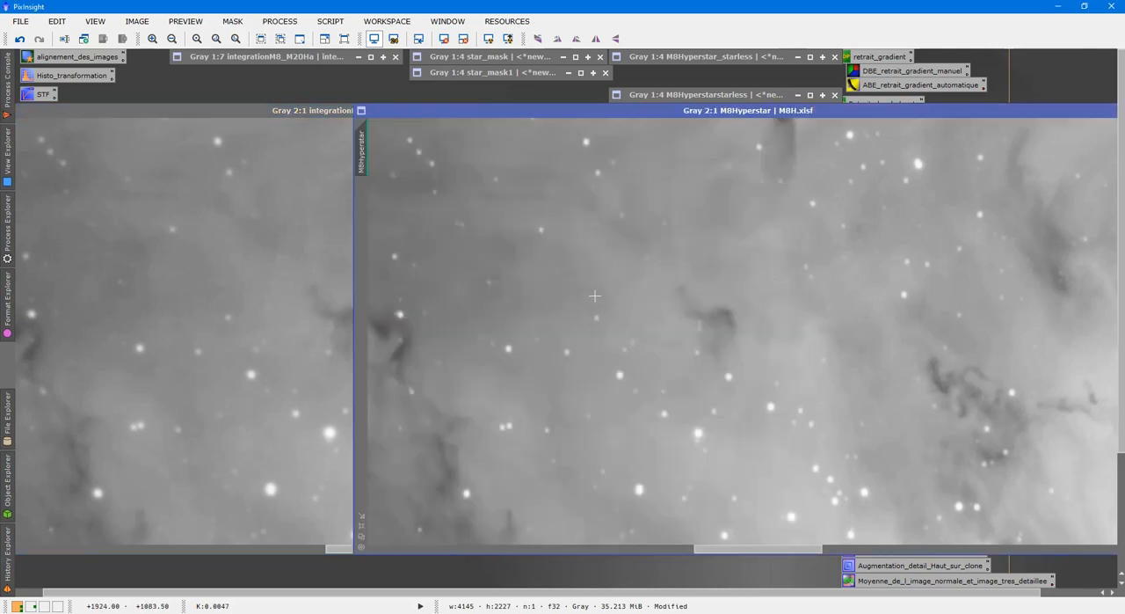
left_click(258, 268)
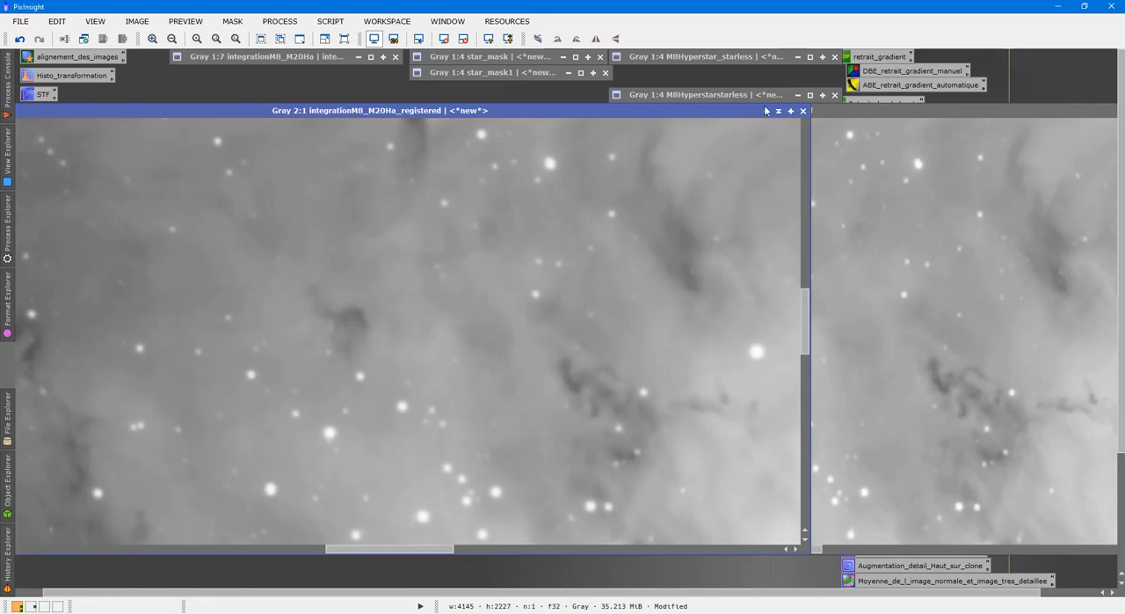
scroll(606, 214, "down", 6)
scroll(604, 214, "up", 3)
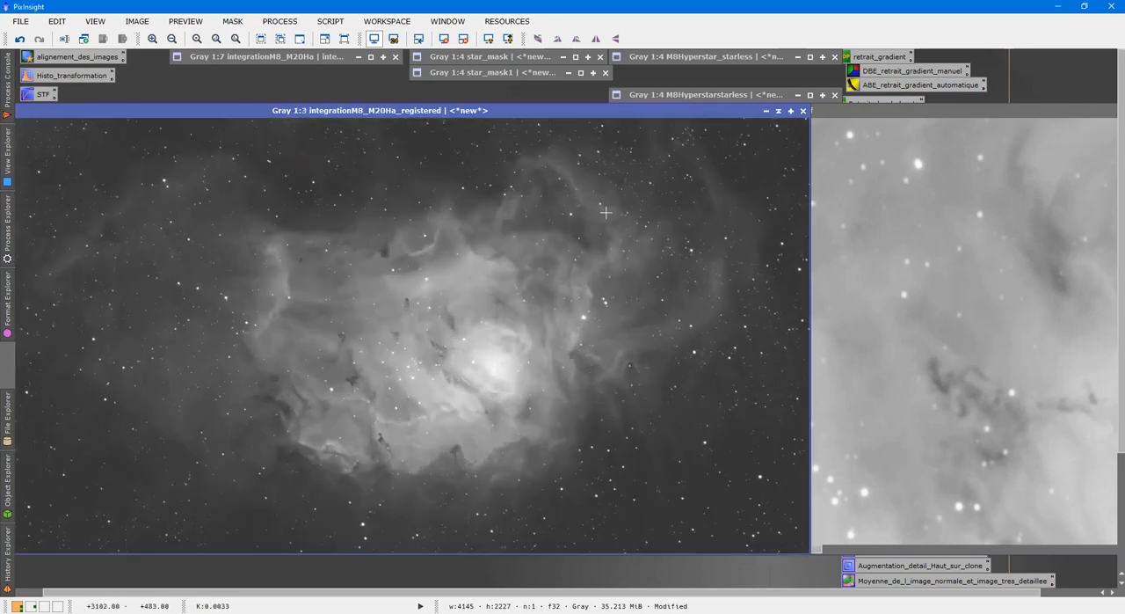
left_click(778, 112)
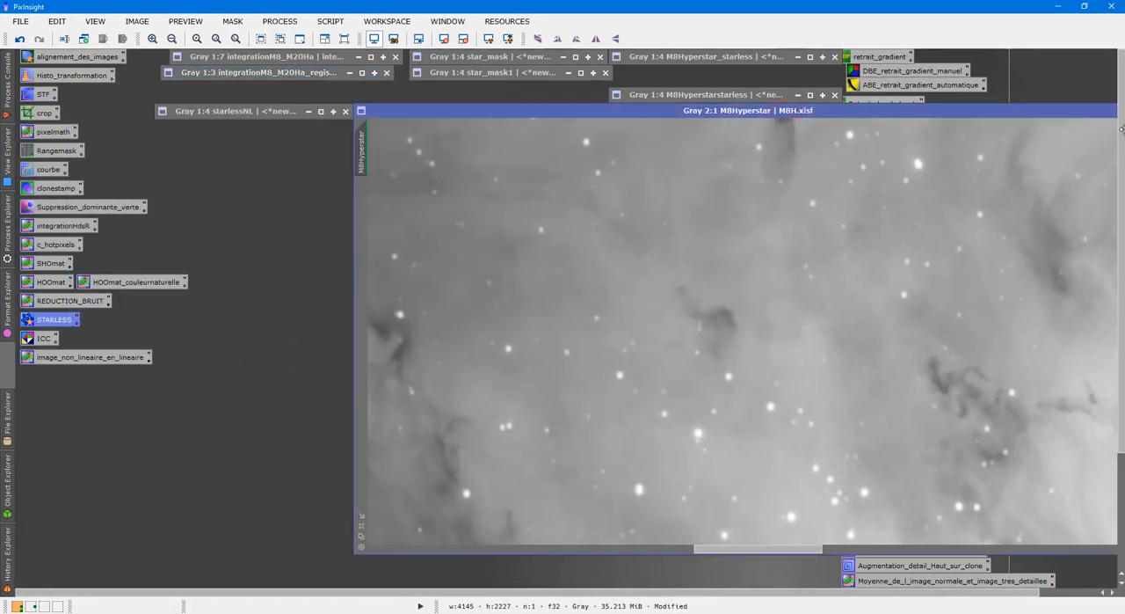
left_click_drag(1095, 117, 990, 132)
left_click(1042, 127)
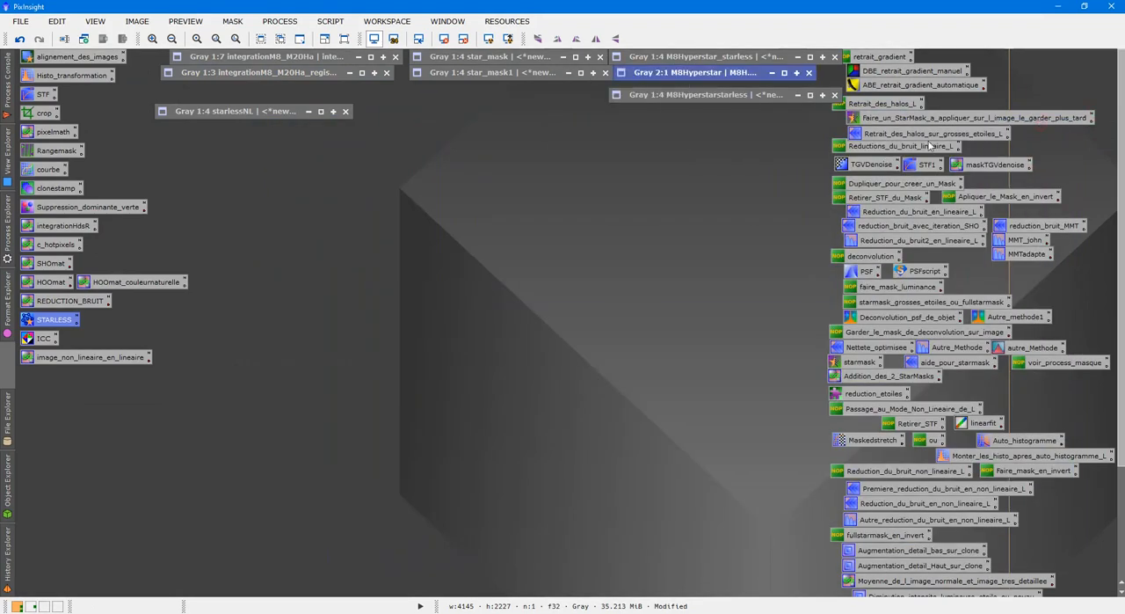
Expand star_mask and star_mask1, examine the stars of star_mask1 close up, and collapse both masks
left_click(505, 73)
double_click(508, 58)
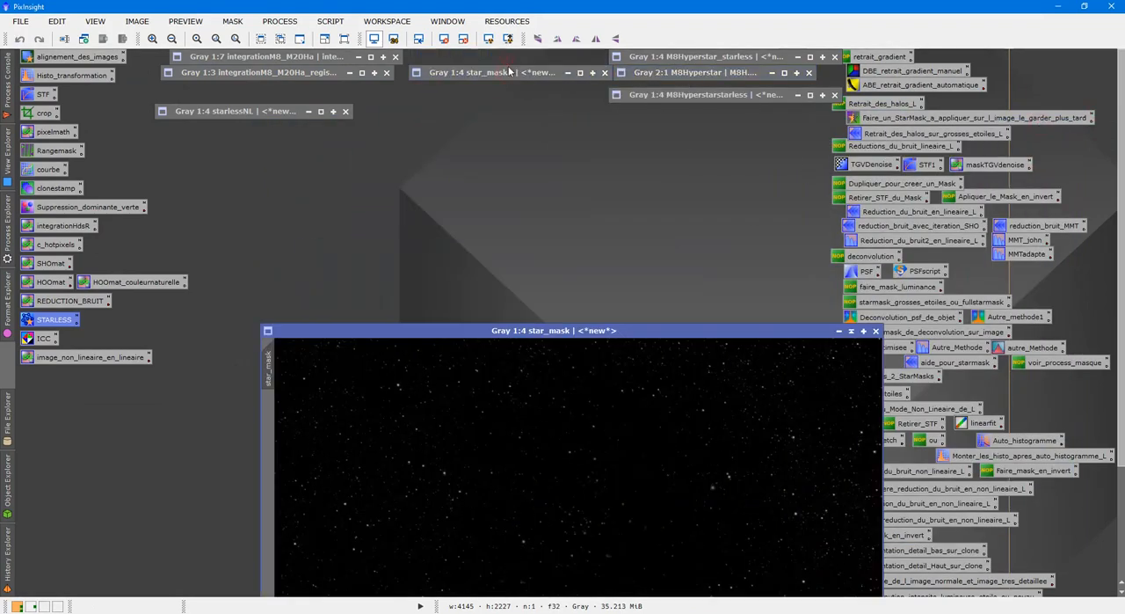
left_click(513, 72)
double_click(513, 73)
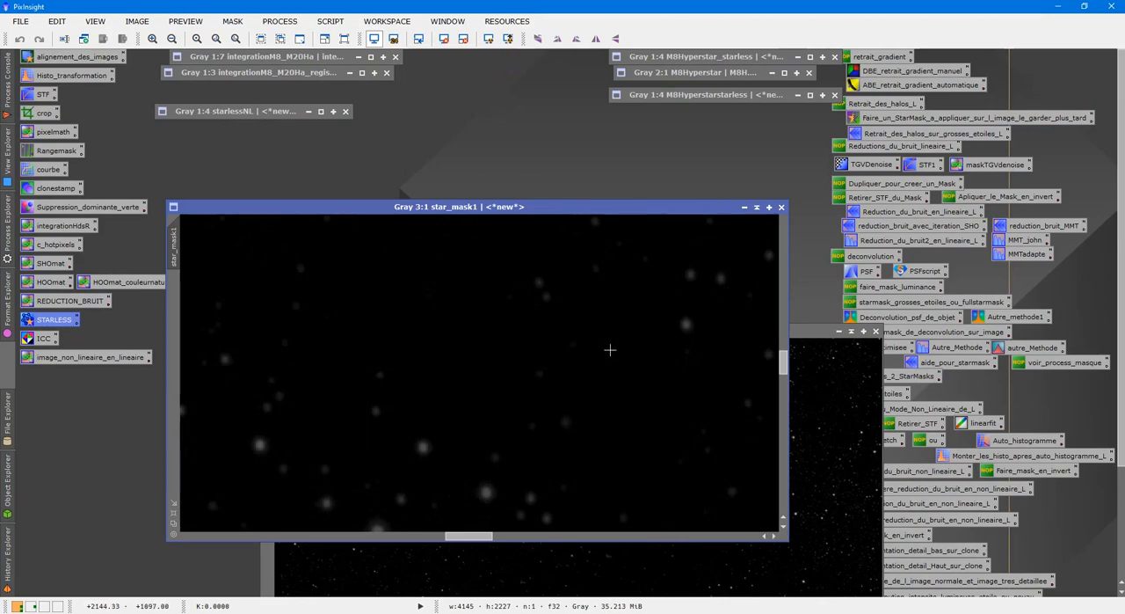
scroll(609, 350, "down", 1)
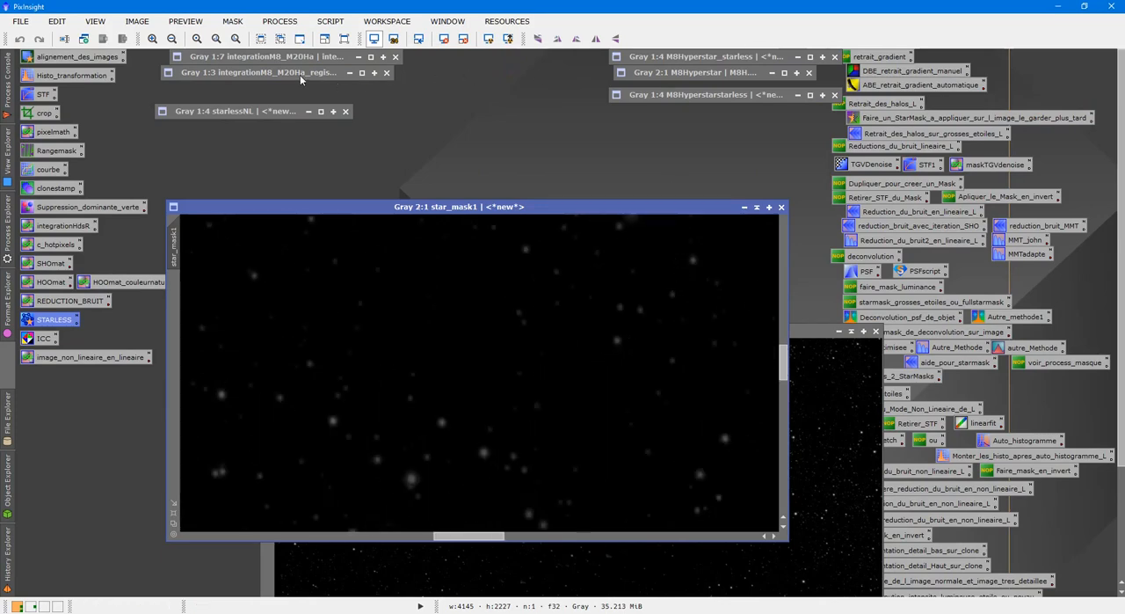
scroll(598, 395, "up", 1)
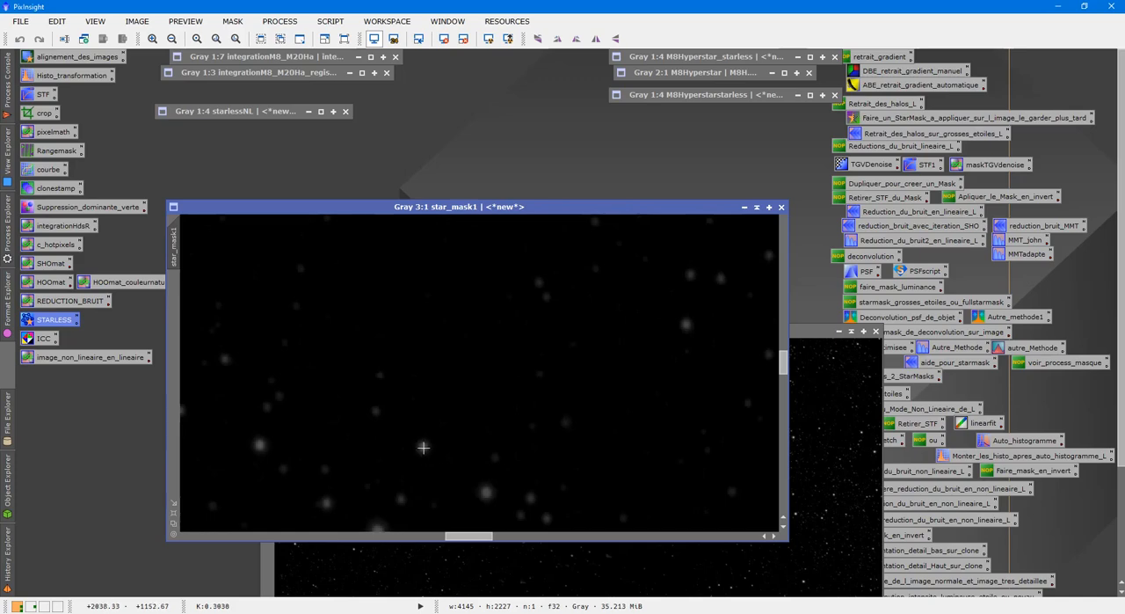
left_click(756, 211)
left_click(851, 332)
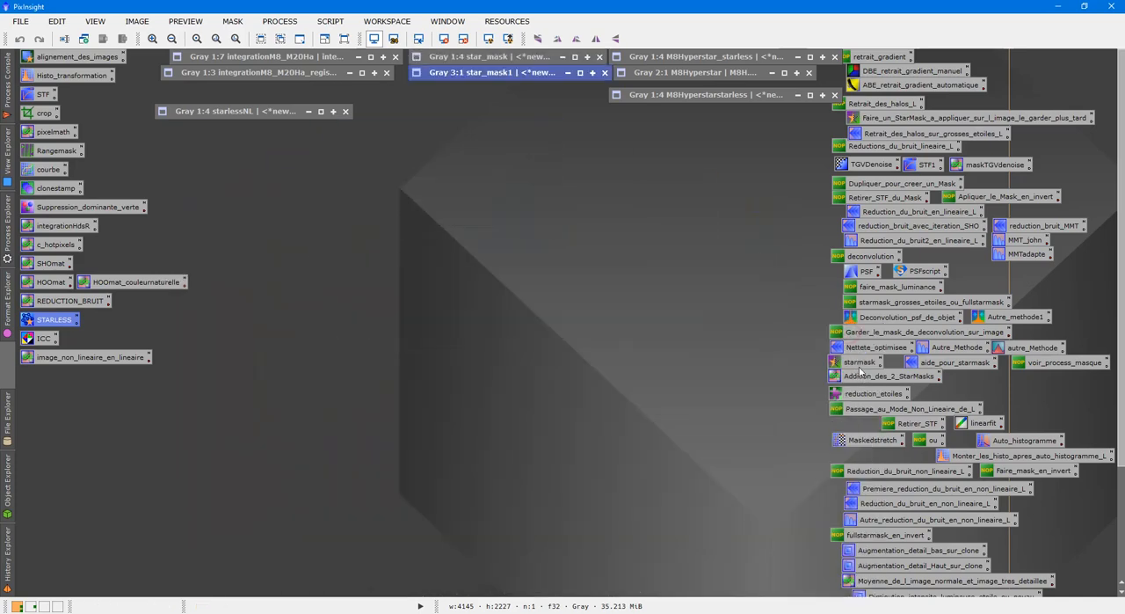
Add star_mask and star_mask1 with PixelMath into a new image named full_Star_Mask and inspect its stars
double_click(859, 376)
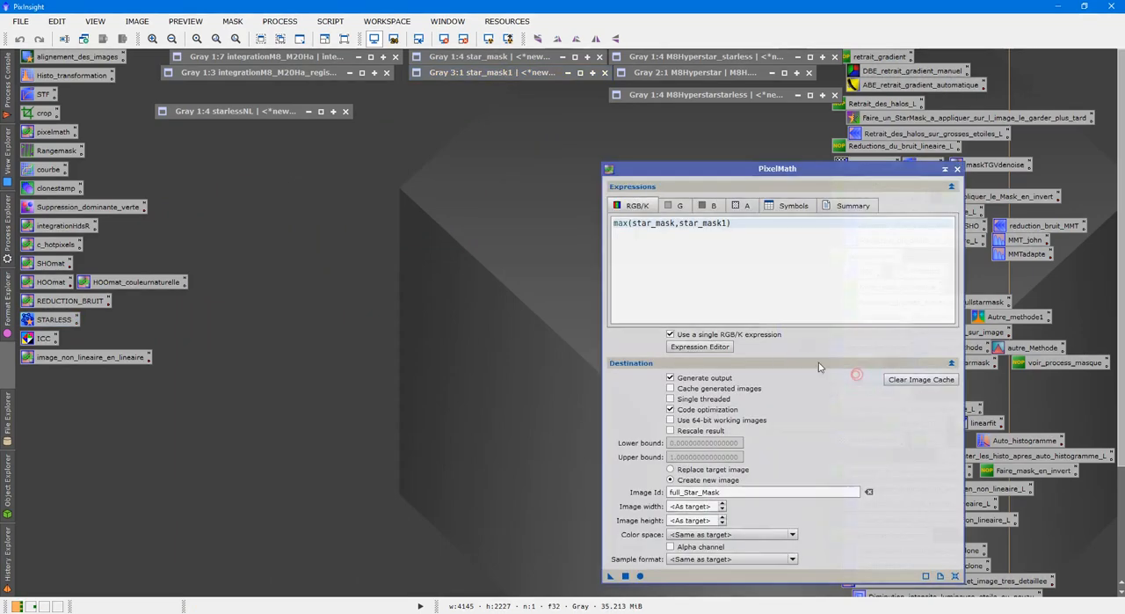
key("BackSpace")
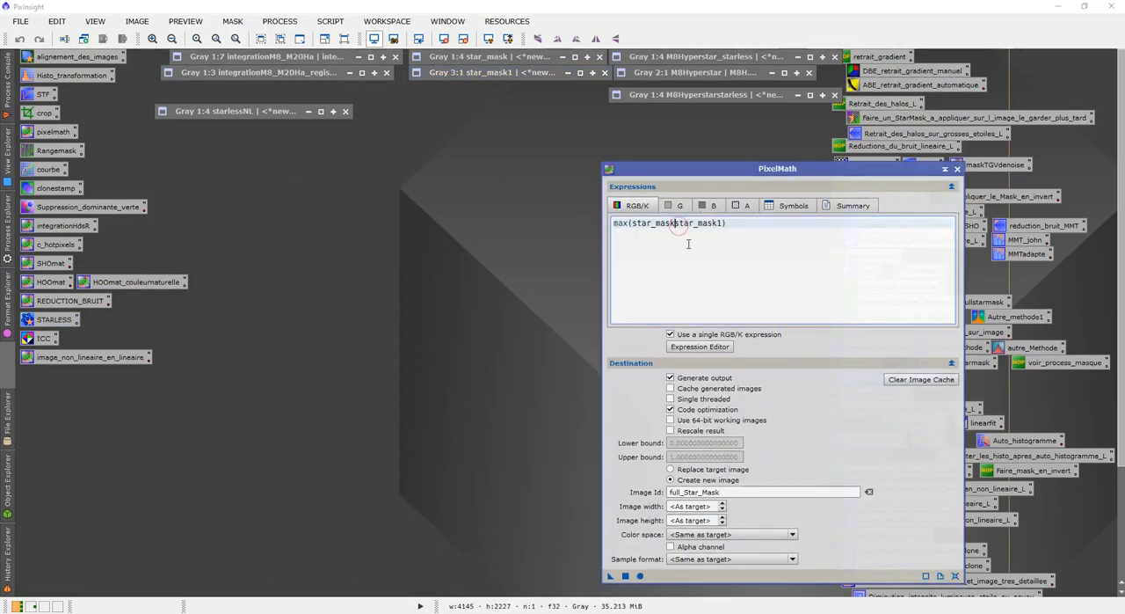
type("+")
left_click(631, 224)
key("BackSpace")
key("BackSpace")
key("BackSpace")
left_click(625, 576)
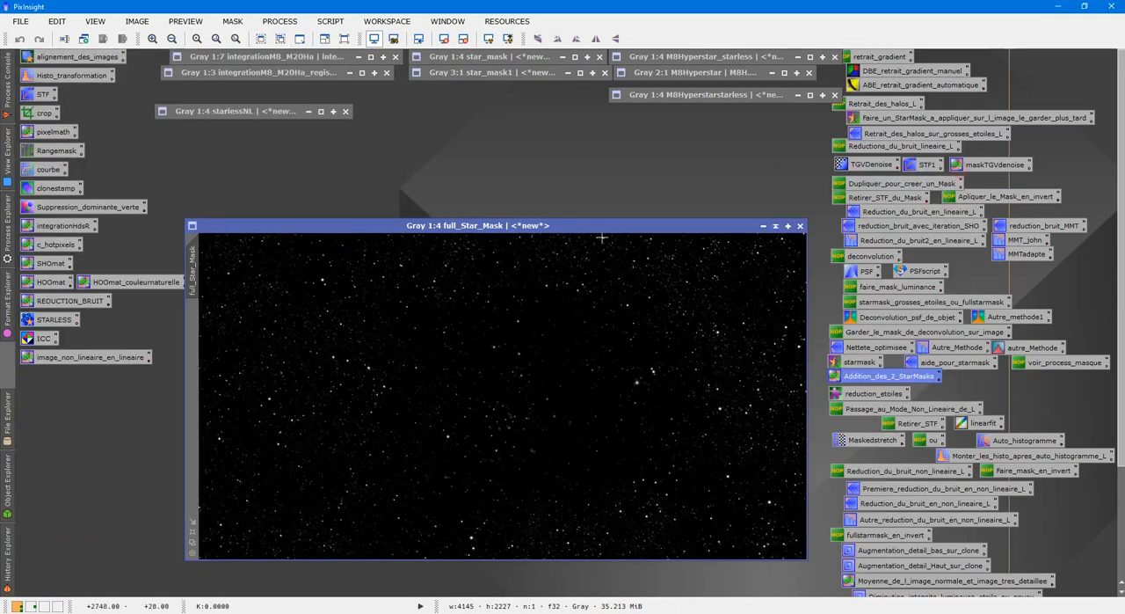
left_click_drag(598, 226, 637, 145)
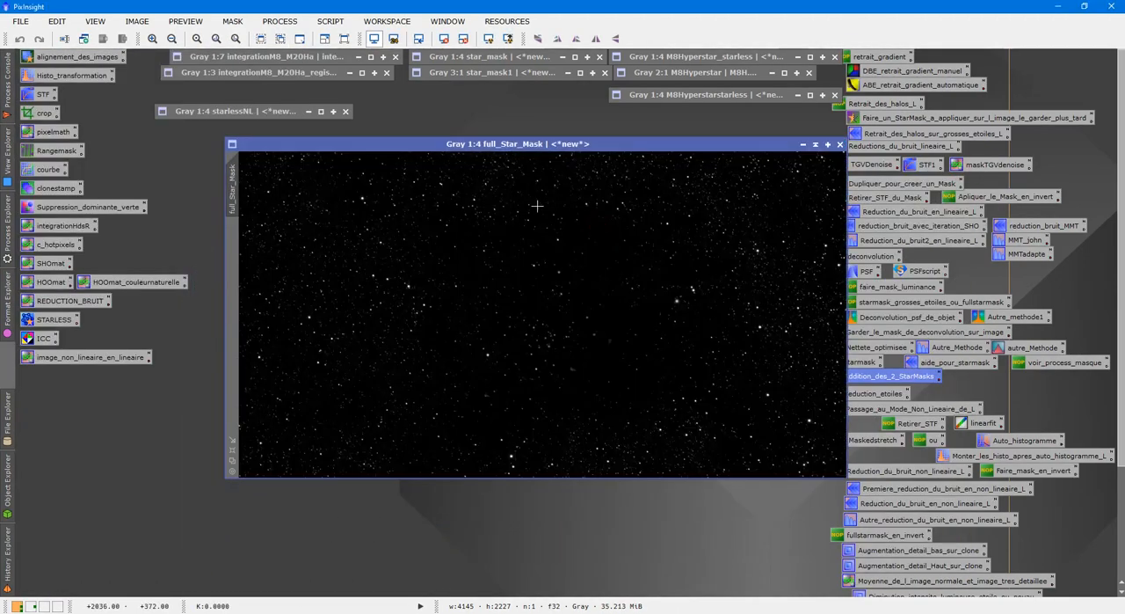
scroll(552, 233, "up", 5)
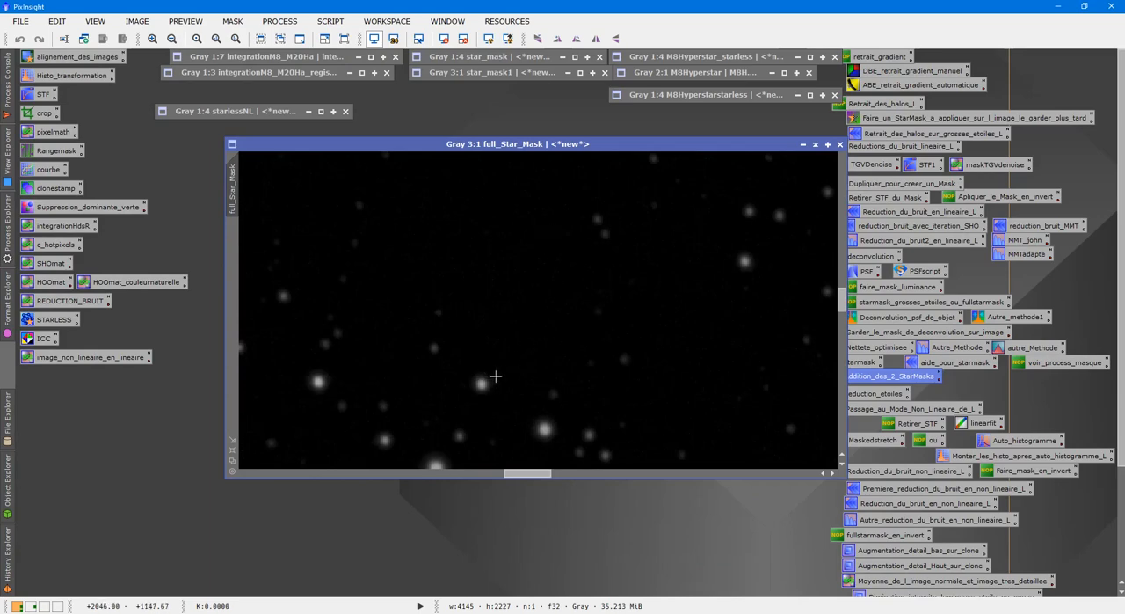
scroll(497, 374, "down", 4)
scroll(510, 362, "down", 1)
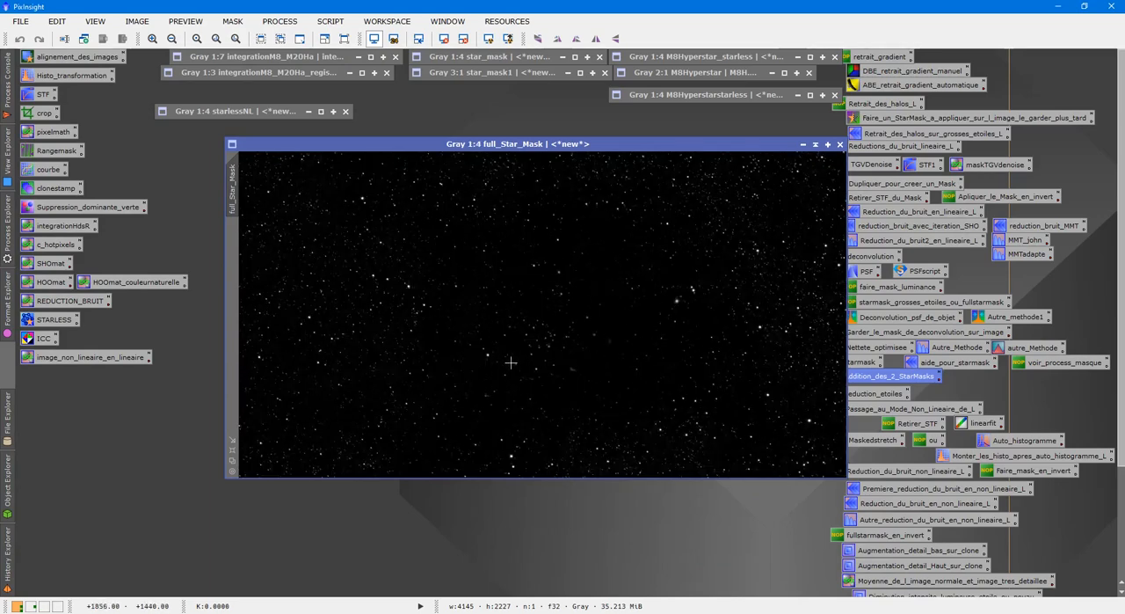
Create a new image named fullstarmask2 with the PixelMath expression full_Star_Mask*2
double_click(62, 135)
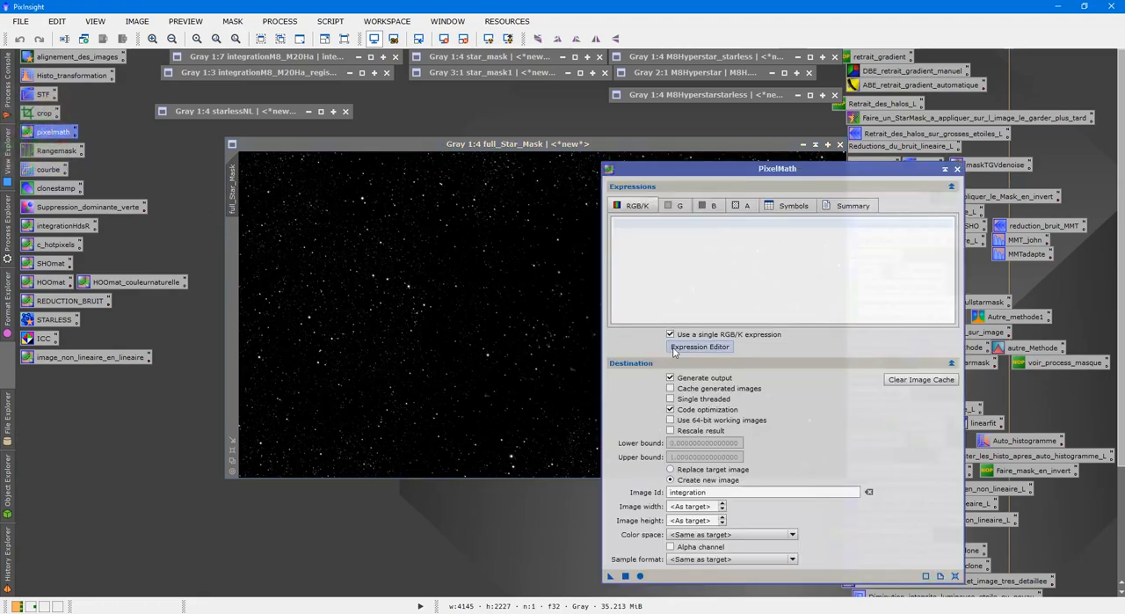
scroll(517, 280, "up", 5)
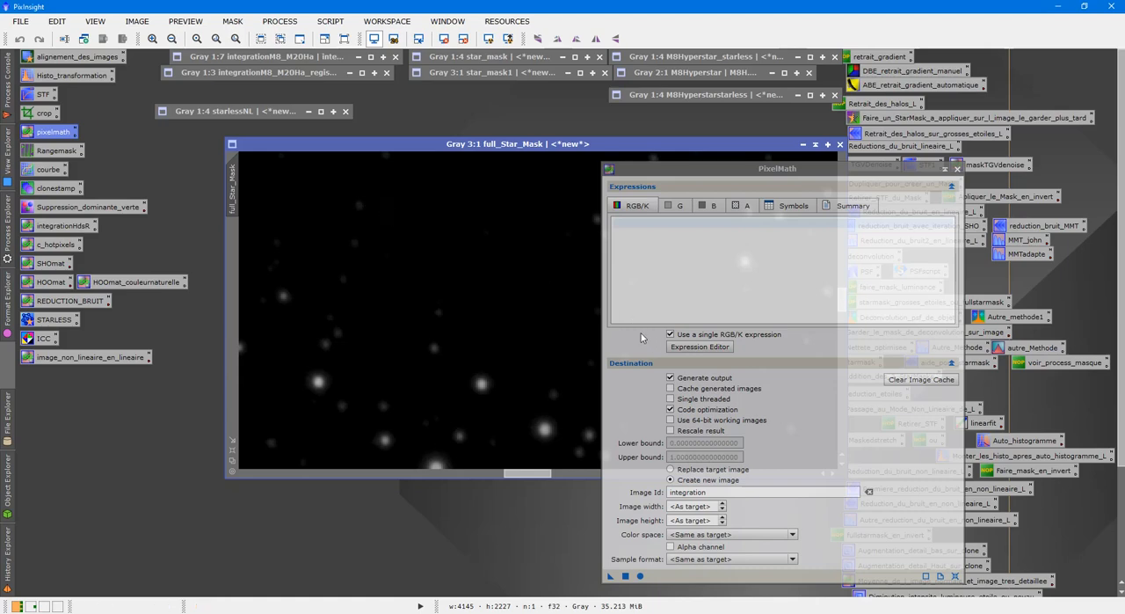
left_click(723, 349)
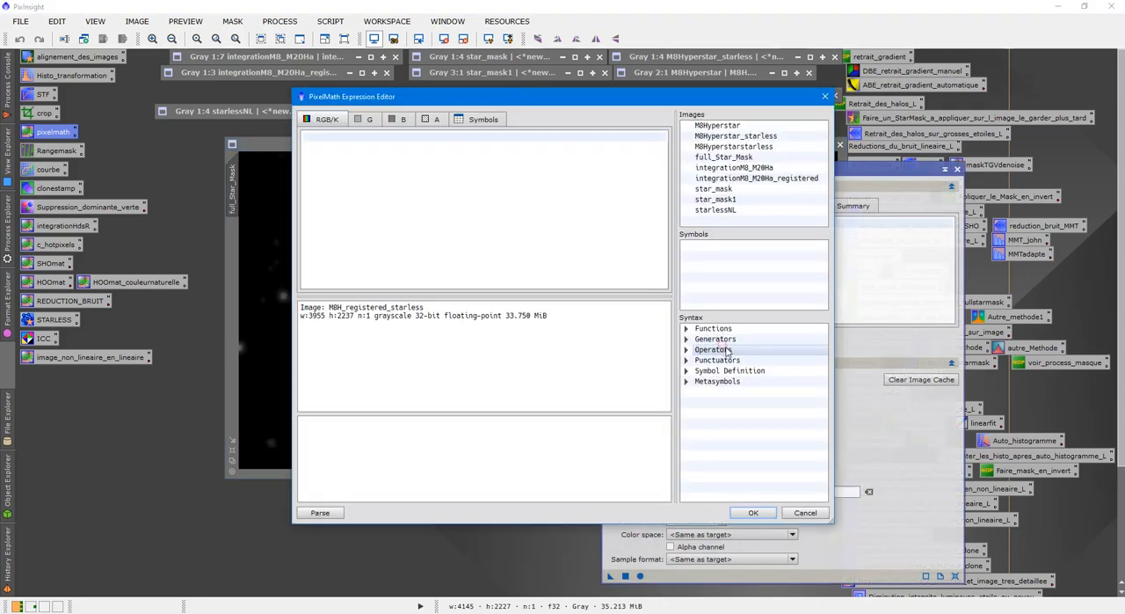
double_click(723, 156)
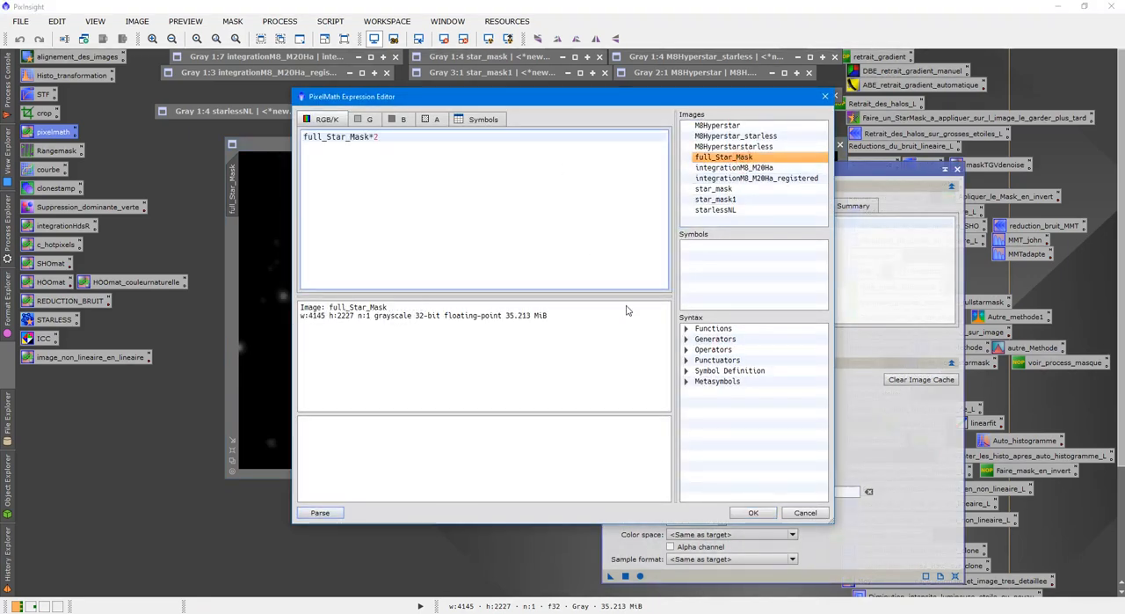
left_click(745, 513)
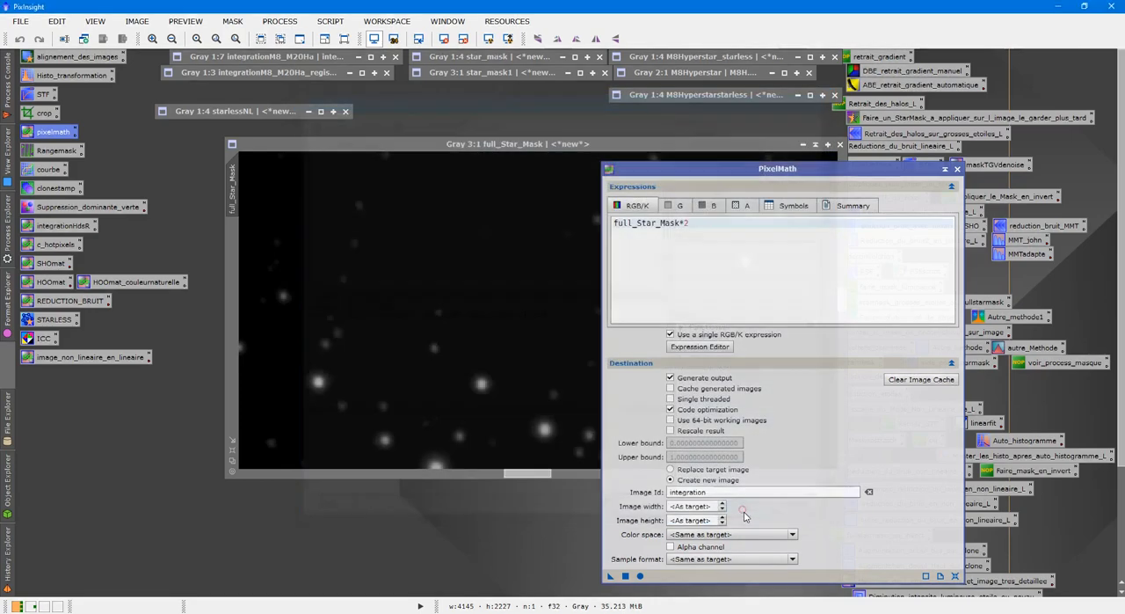
double_click(716, 492)
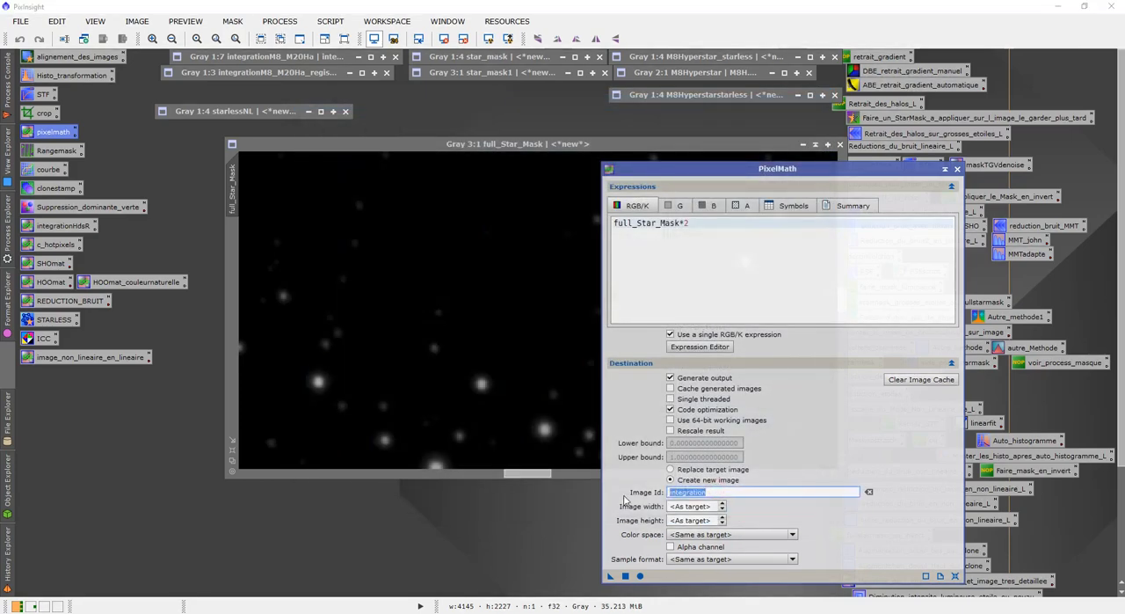
type("fullstarmask2")
left_click(625, 576)
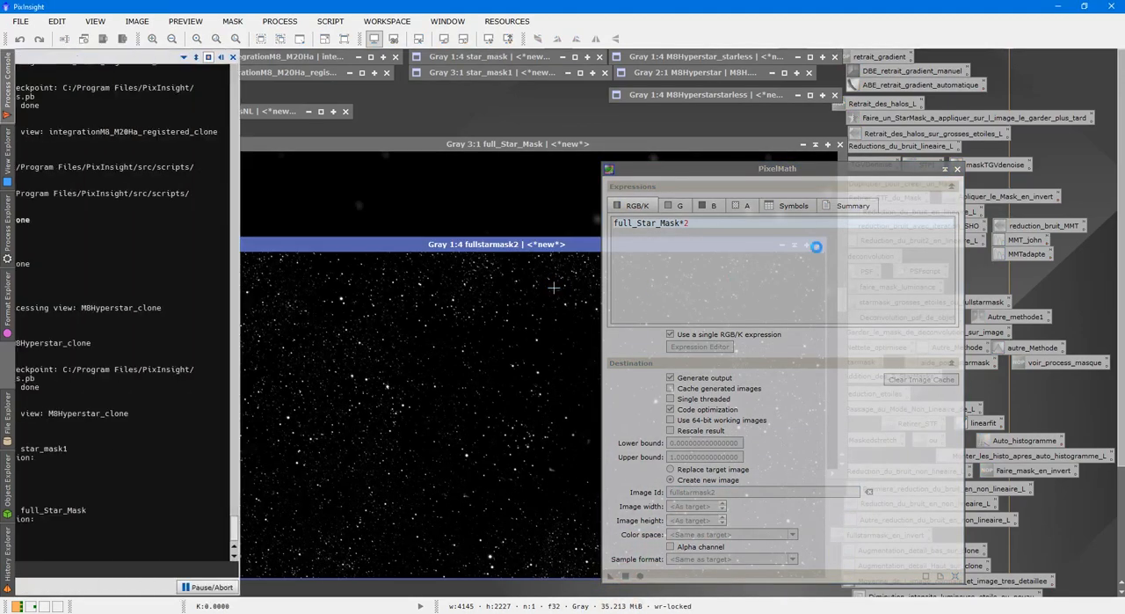
left_click(957, 169)
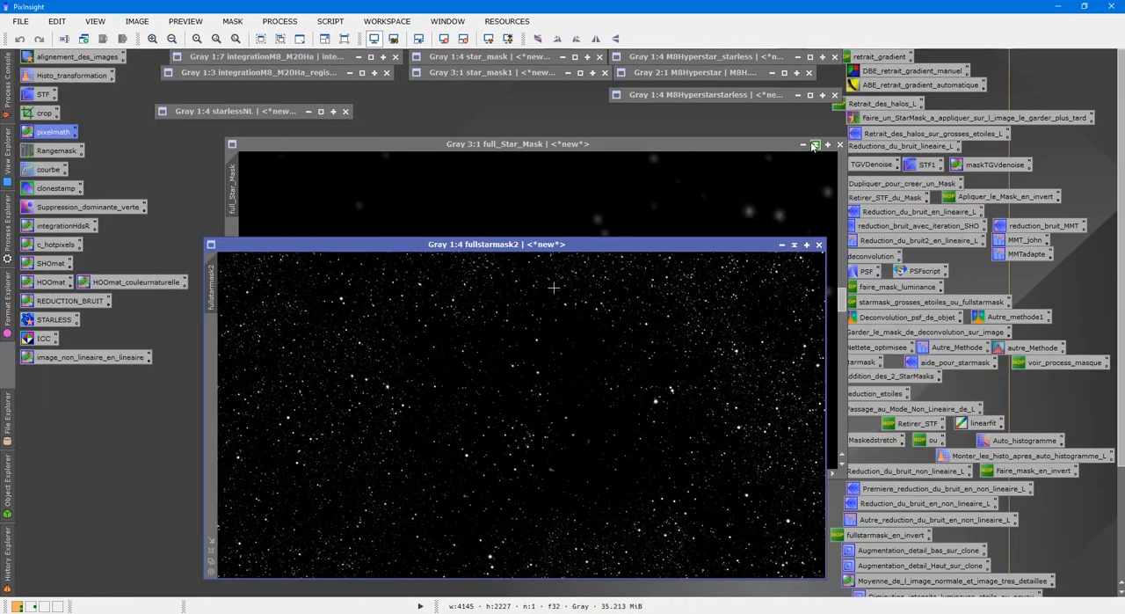
Collapse full_Star_Mask and fullstarmask2, and place full_Star_Mask beneath the two collapsed star masks
left_click(804, 144)
left_click(794, 244)
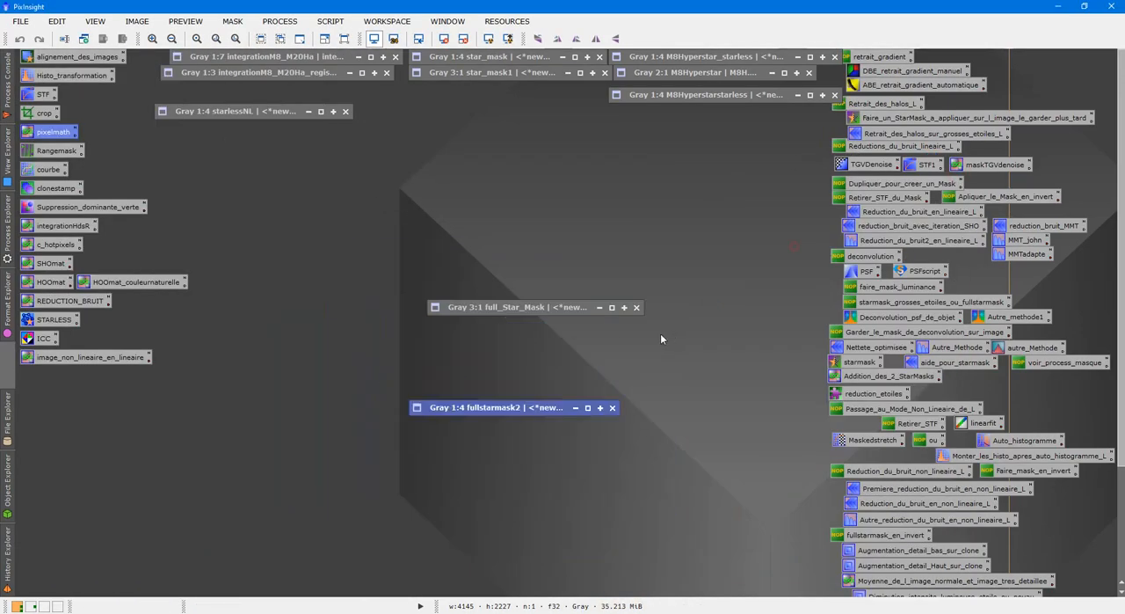
left_click_drag(520, 307, 503, 88)
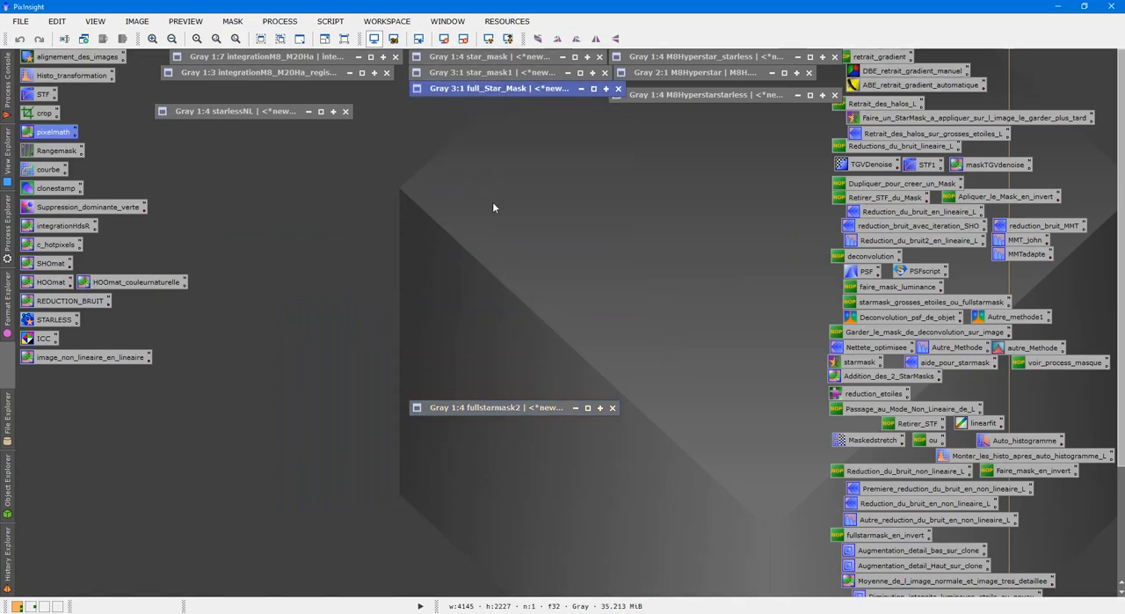
Place the collapsed fullstarmask2 beneath full_Star_Mask, and expand M8Hyperstarstarless in a free area of the workspace
left_click(480, 404)
left_click_drag(460, 409, 471, 107)
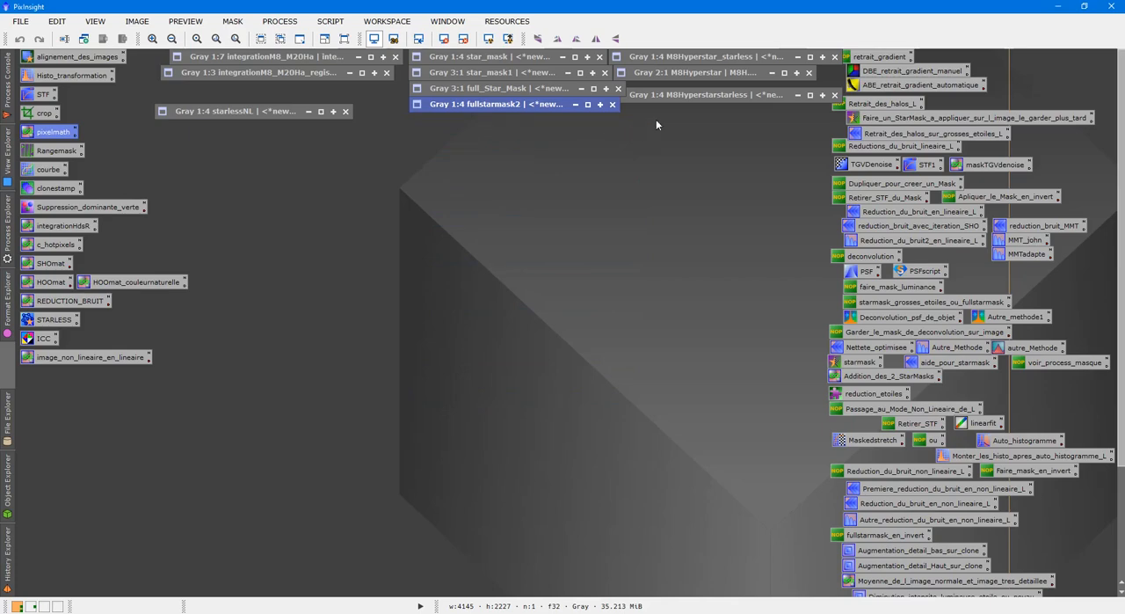
double_click(695, 94)
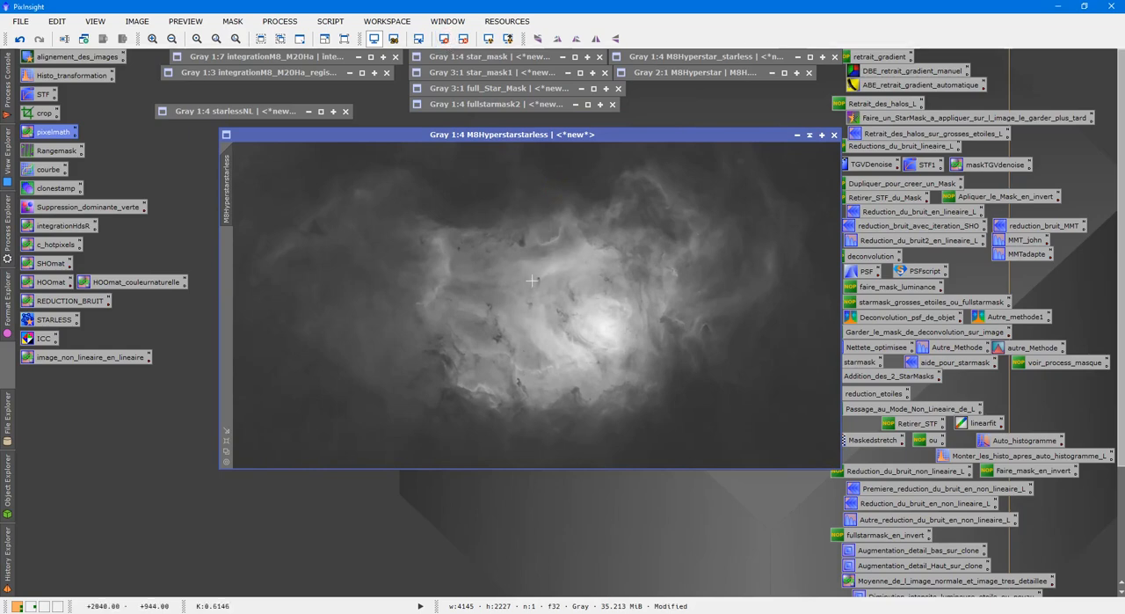
left_click_drag(605, 139, 638, 148)
left_click_drag(753, 142, 818, 139)
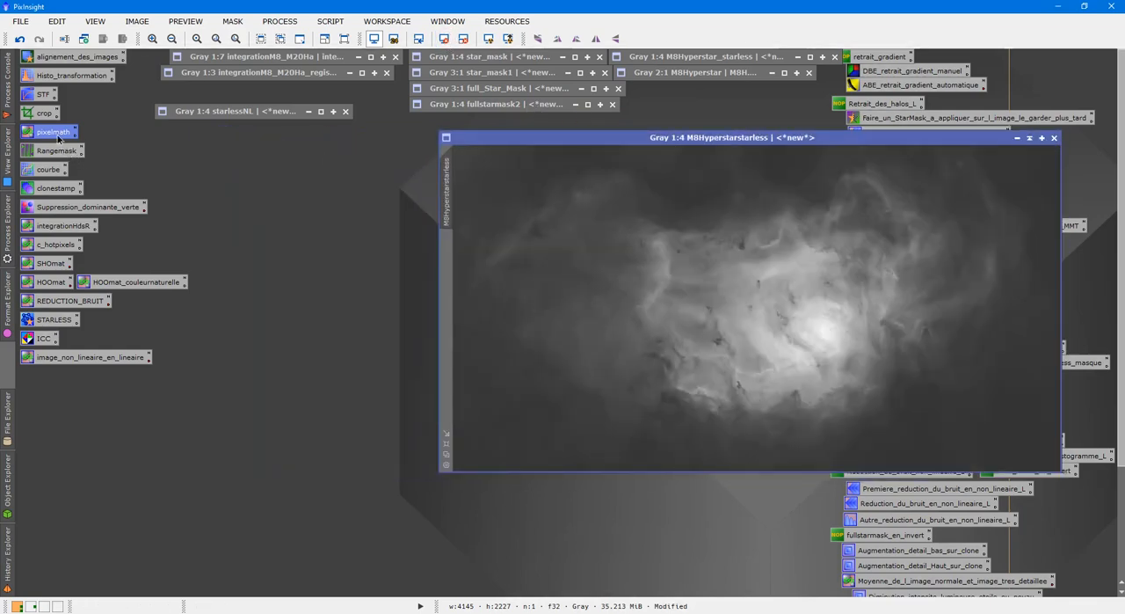
Create a new image named integration with the PixelMath expression M8Hyperstarstarless-fullstarmask2
double_click(58, 137)
left_click(721, 351)
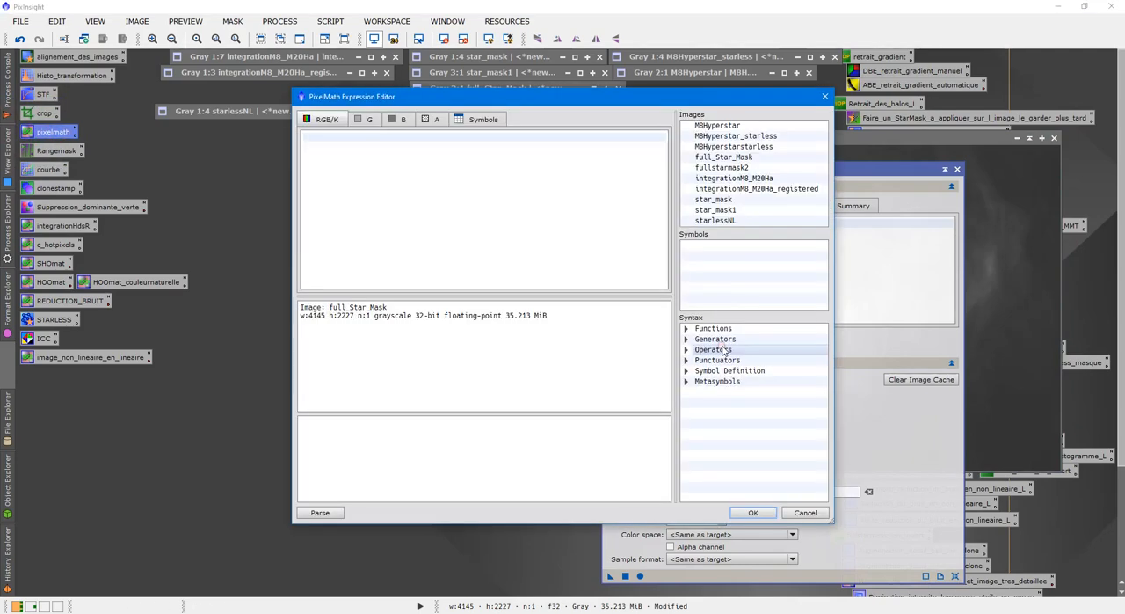
left_click_drag(750, 102, 765, 175)
double_click(749, 216)
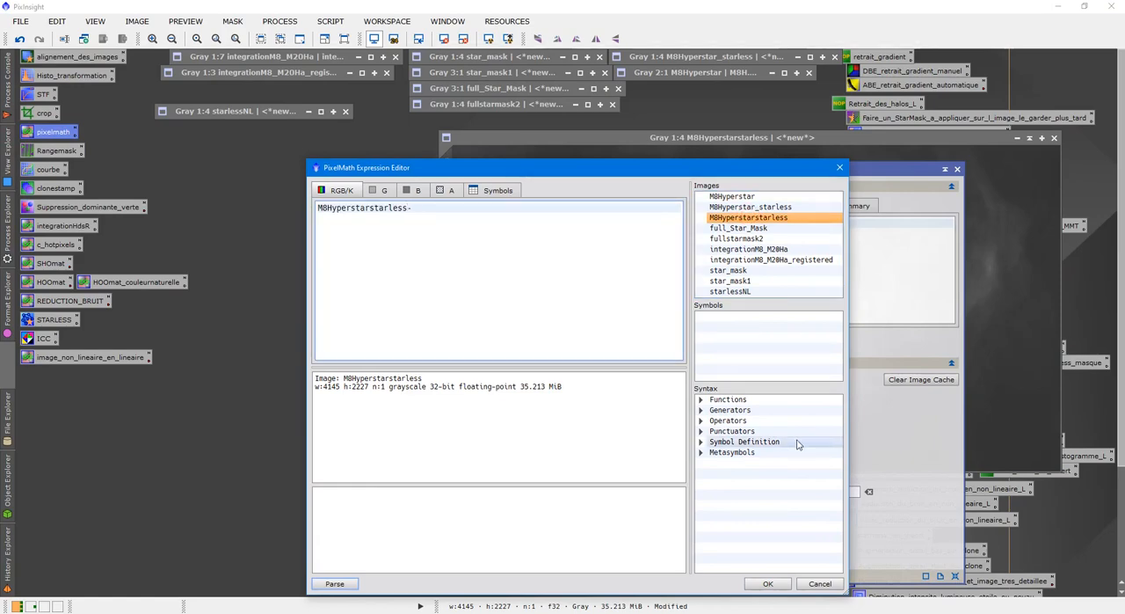
double_click(772, 238)
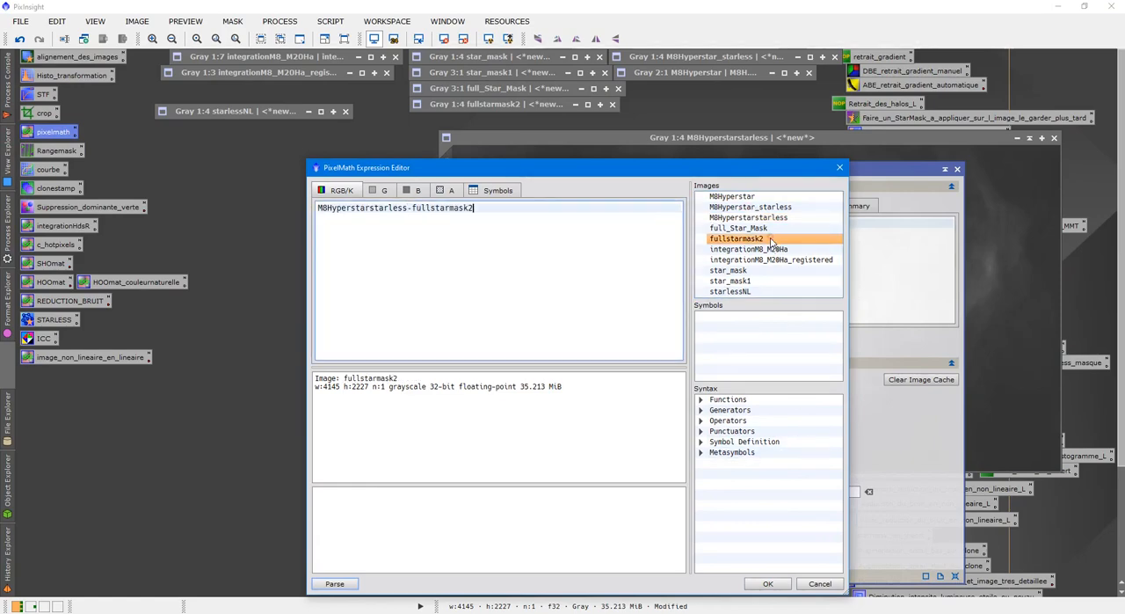
left_click(767, 583)
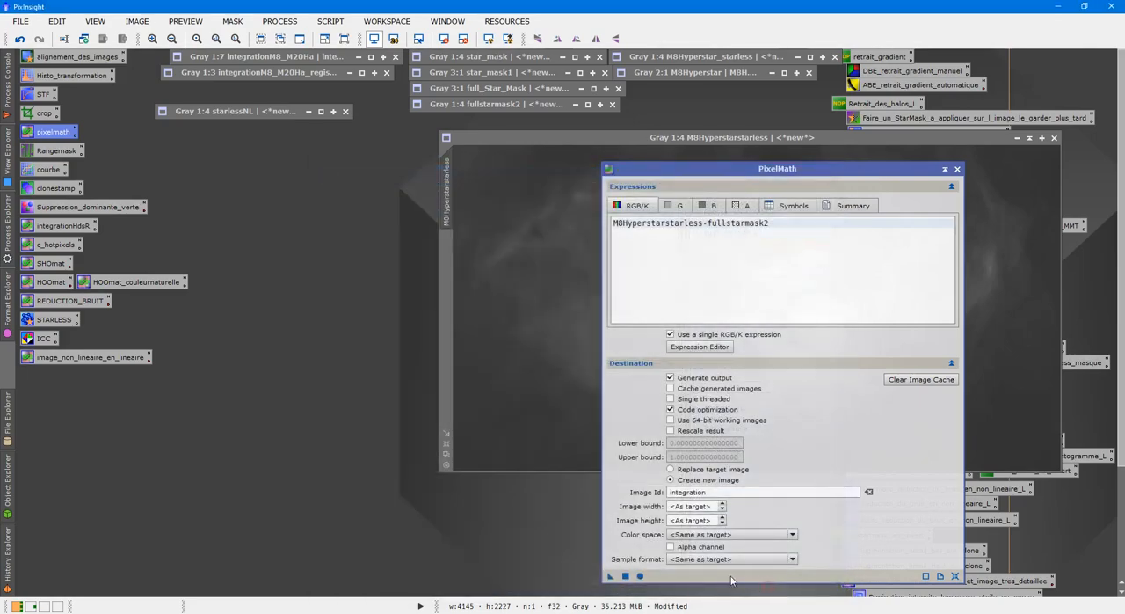
left_click(625, 576)
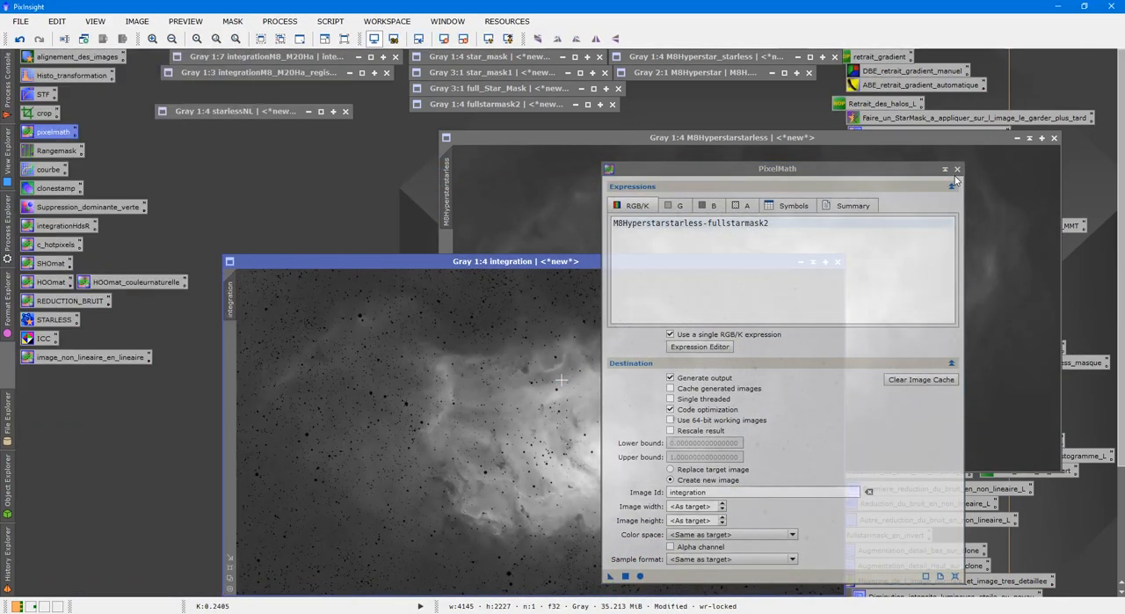
left_click(957, 169)
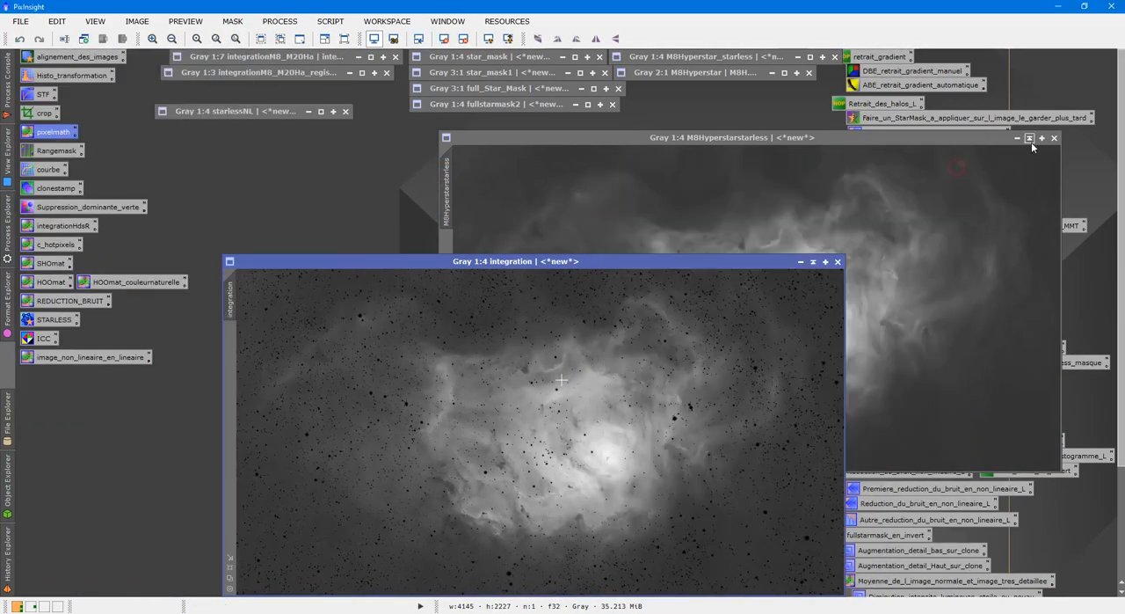
Collapse M8Hyperstarstarless and inspect the subtracted stars in the integration image close up
left_click(1031, 139)
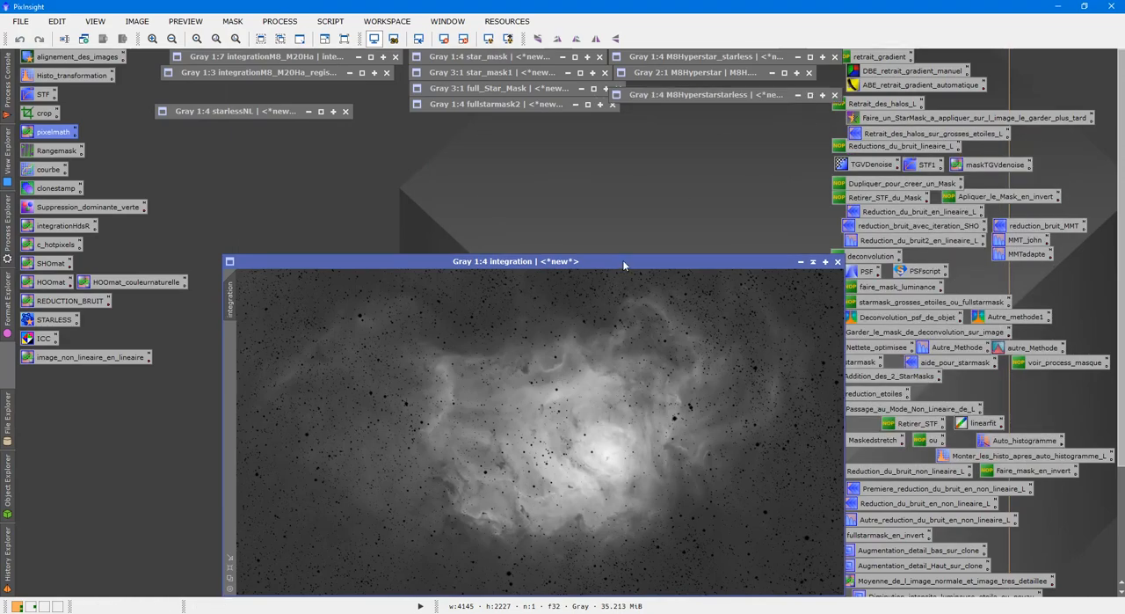
left_click_drag(623, 261, 763, 163)
scroll(754, 264, "up", 3)
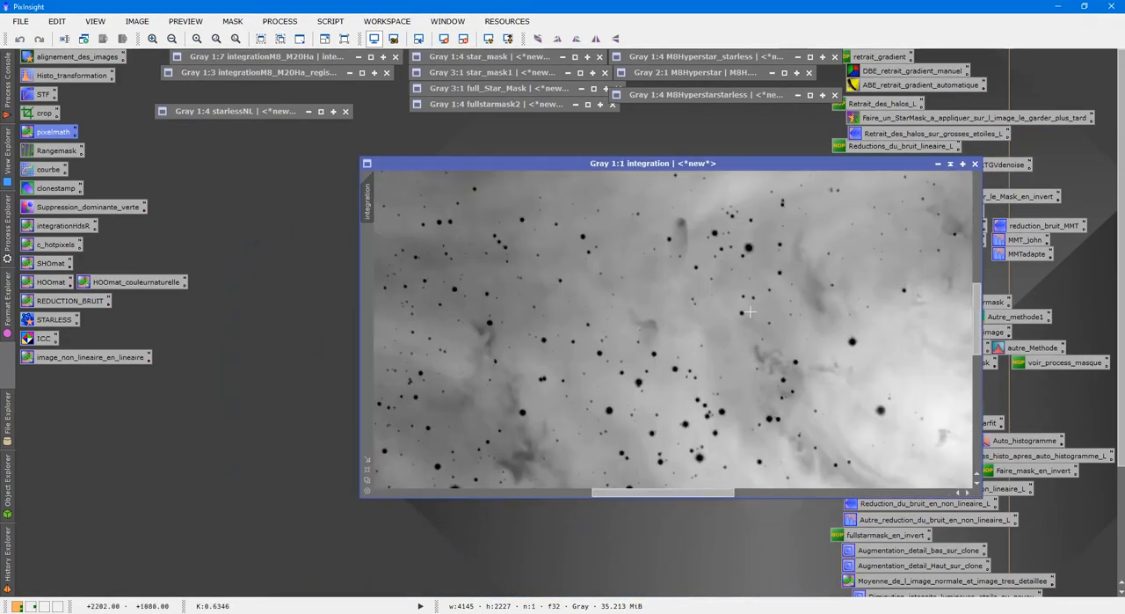
scroll(748, 311, "up", 1)
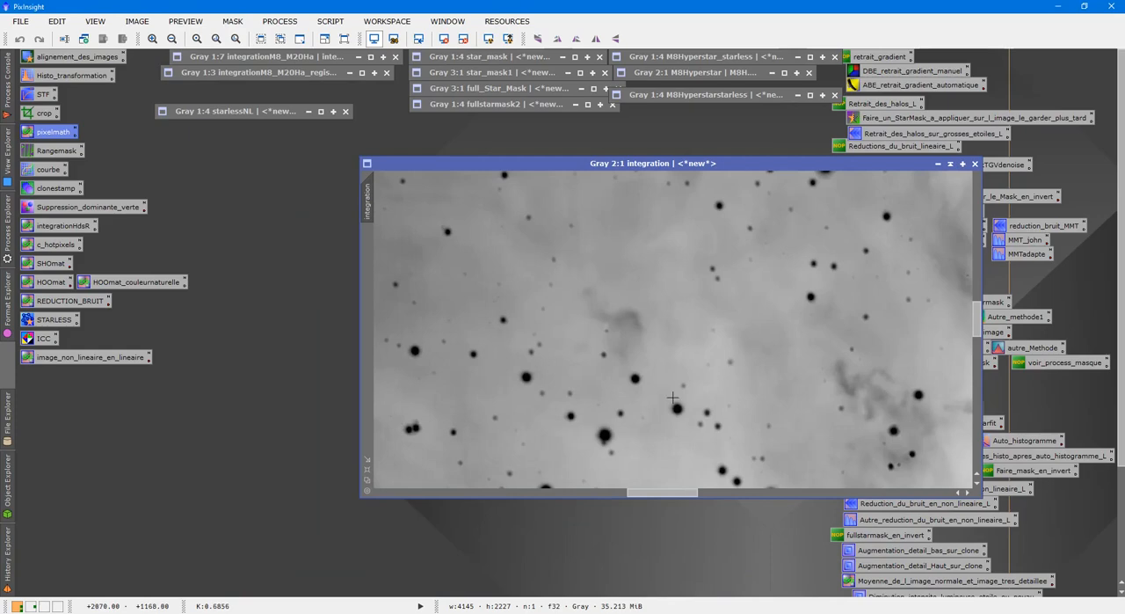
scroll(687, 393, "down", 5)
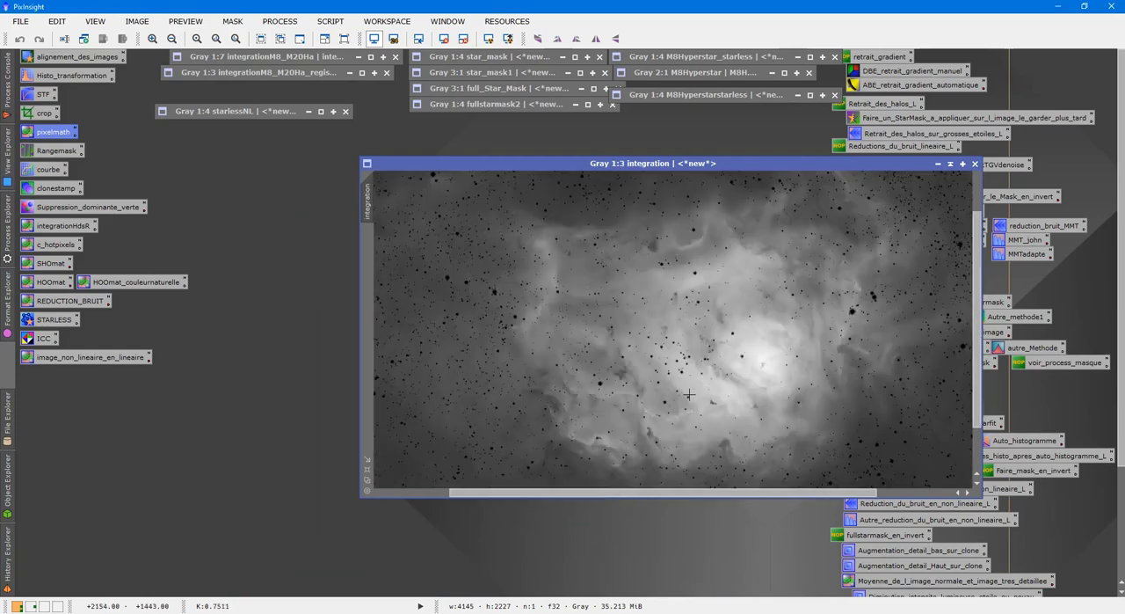
scroll(672, 300, "up", 1)
right_click(672, 300)
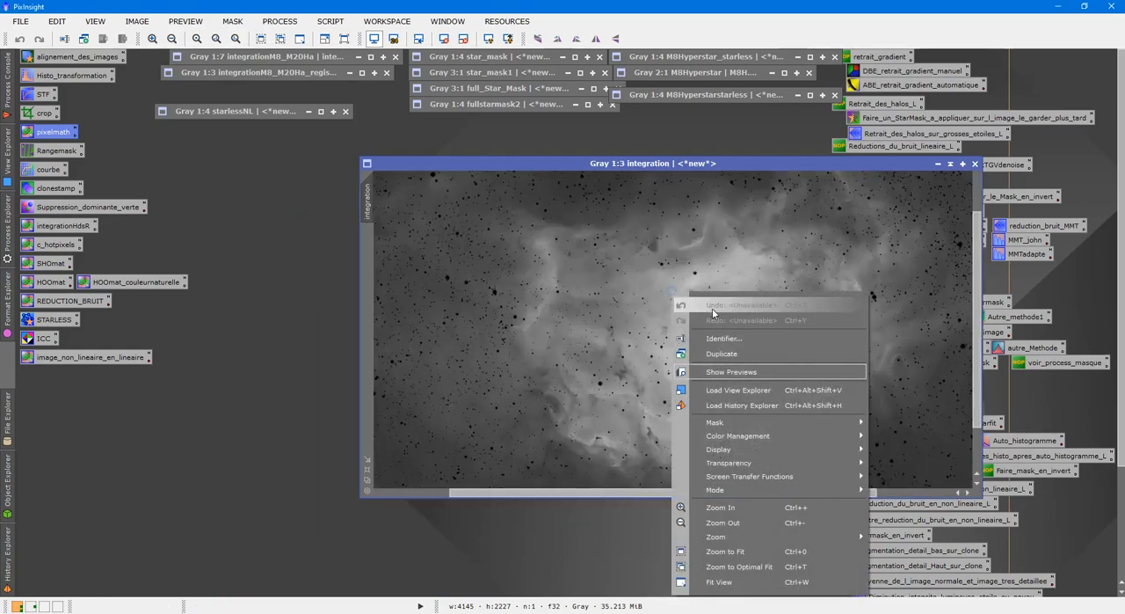
left_click(733, 354)
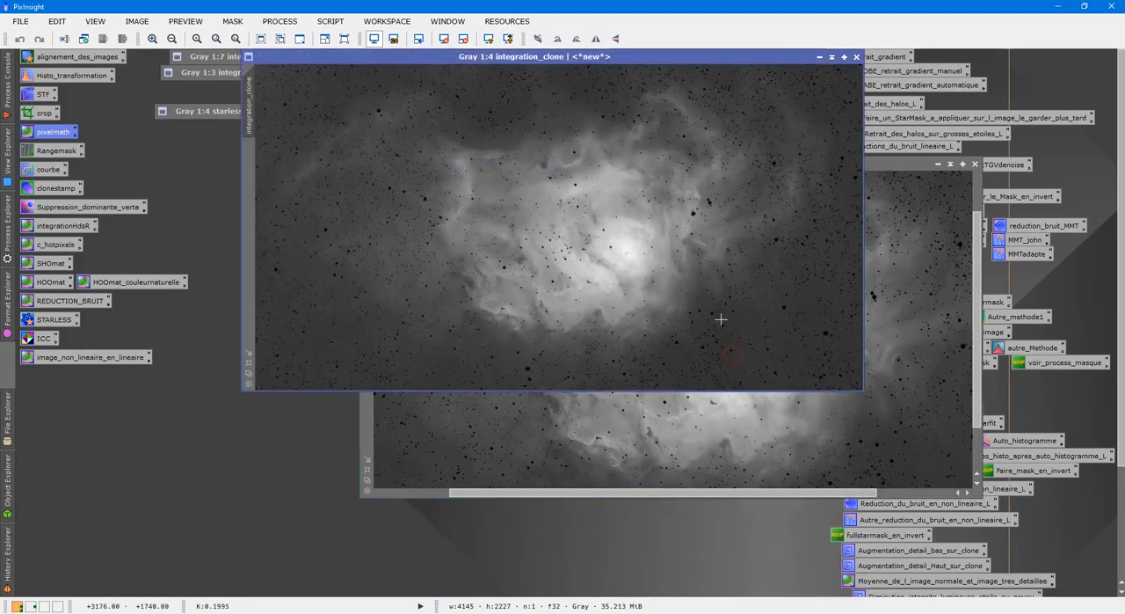
left_click(856, 57)
Rename the integration image as maskincrustation
right_click(735, 239)
left_click(778, 282)
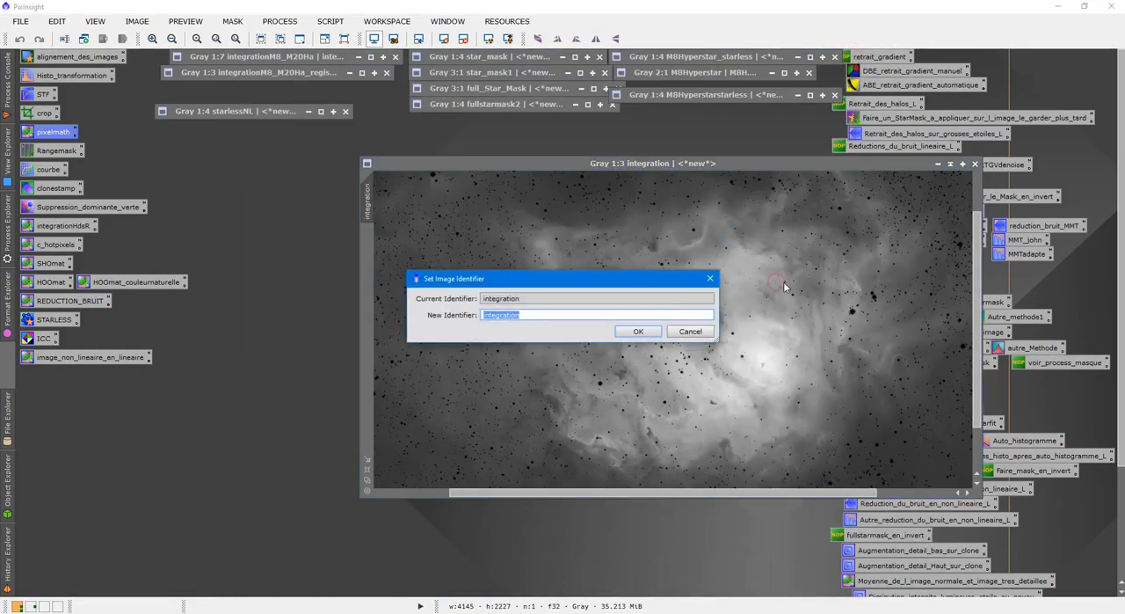
type("maskincrus")
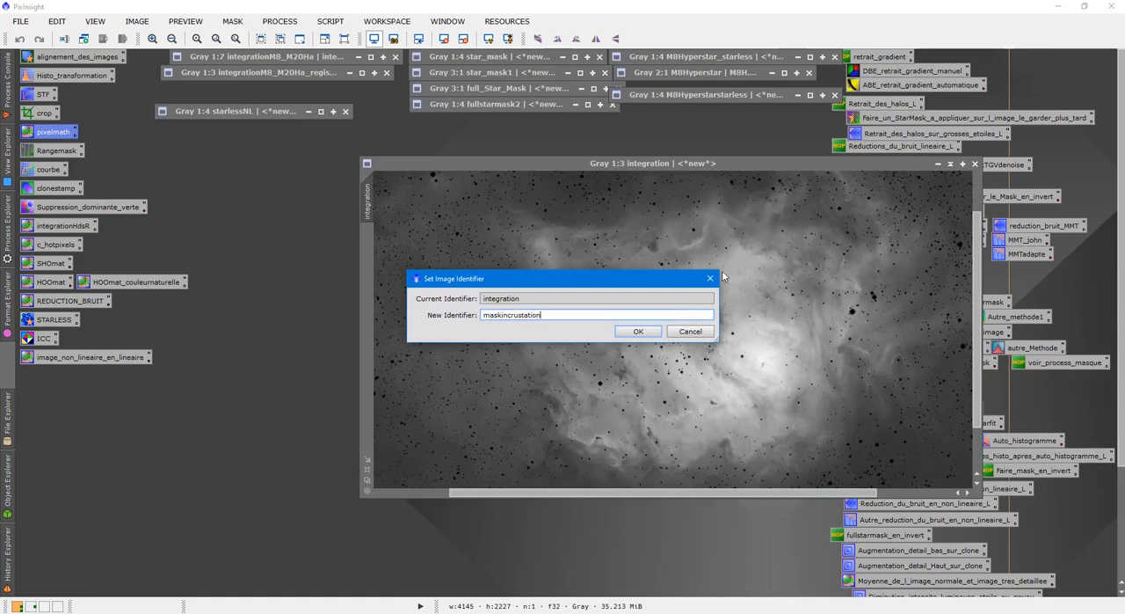
left_click(639, 331)
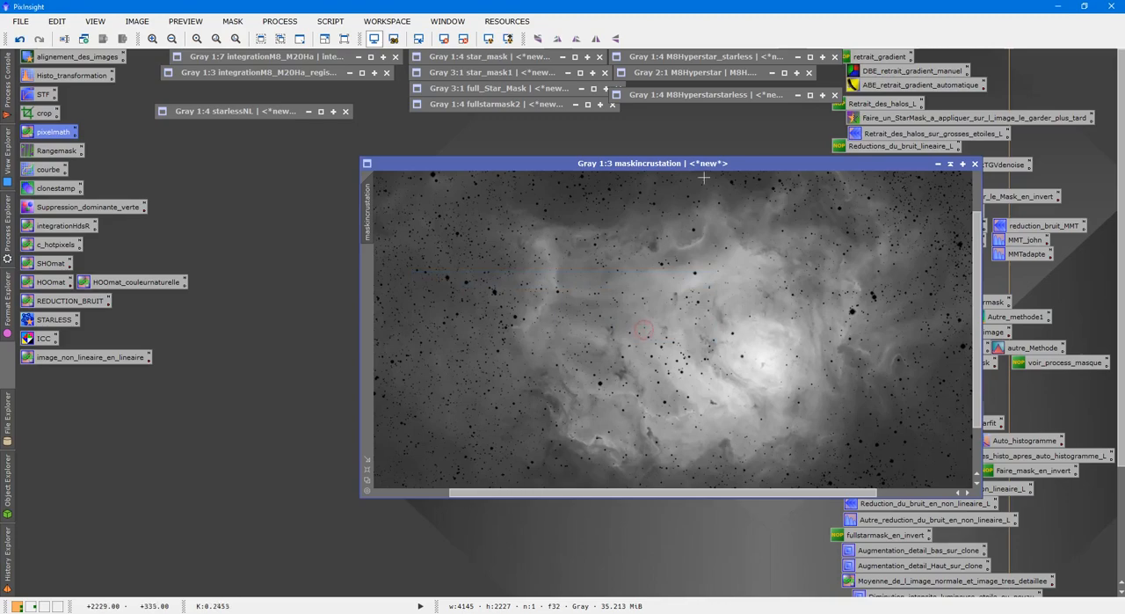
Examine the subtracted stars and nebula of maskincrustation at several magnifications, and collapse its window
left_click(950, 164)
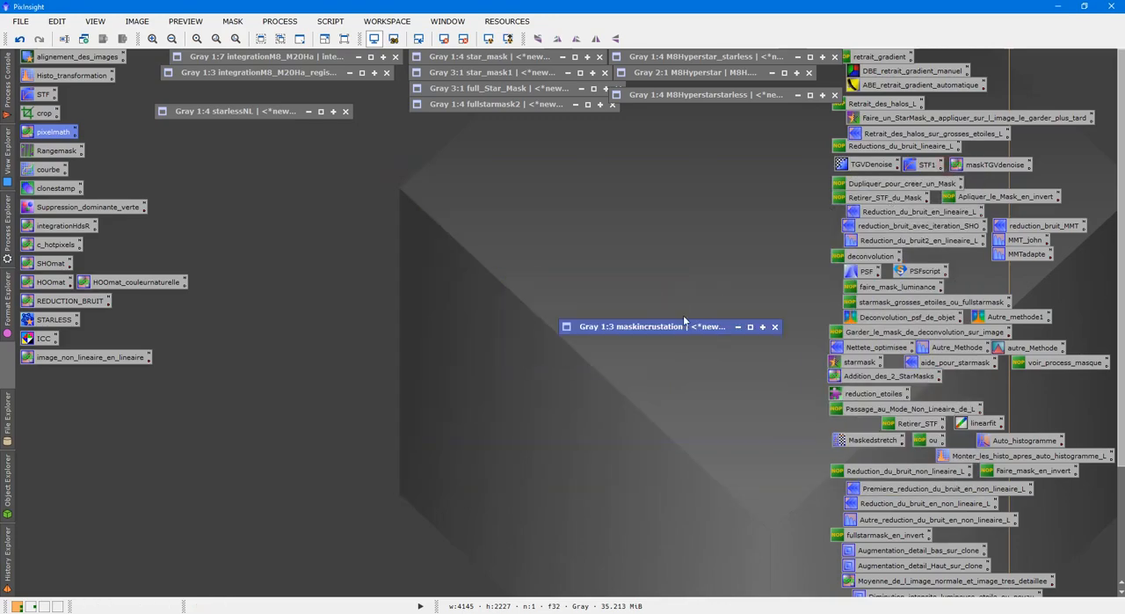
double_click(692, 329)
scroll(692, 322, "up", 2)
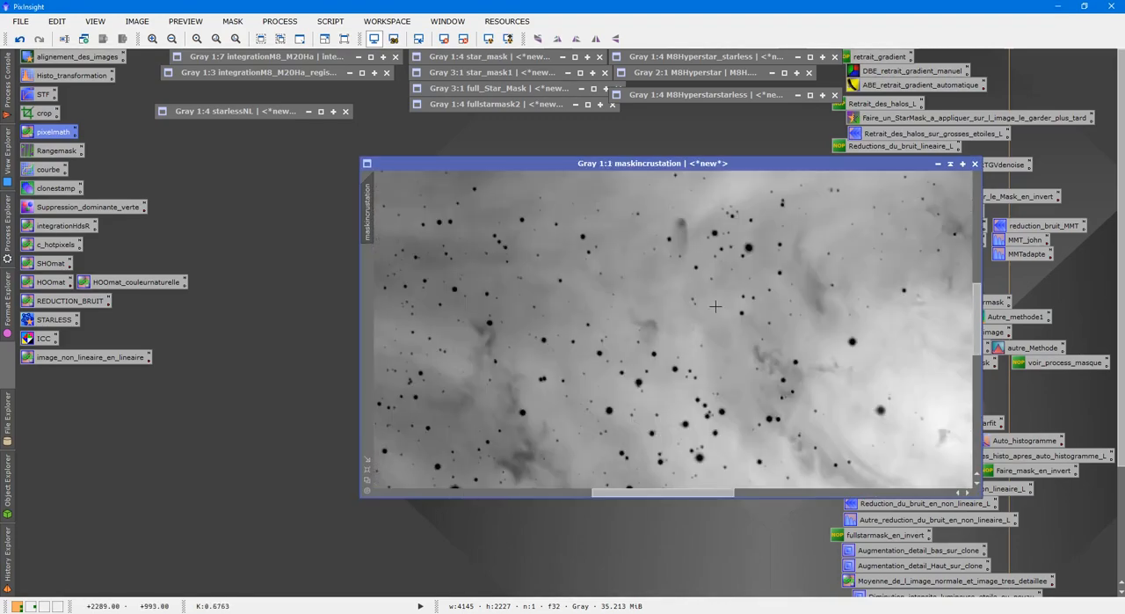
scroll(715, 316, "down", 2)
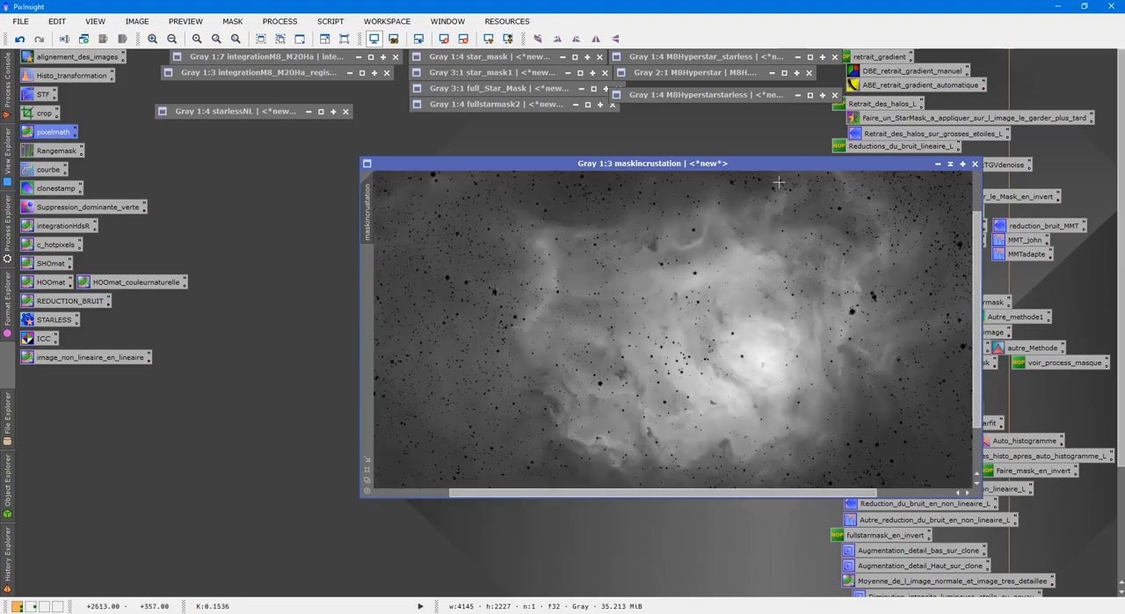
left_click_drag(795, 161, 830, 145)
scroll(814, 236, "up", 1)
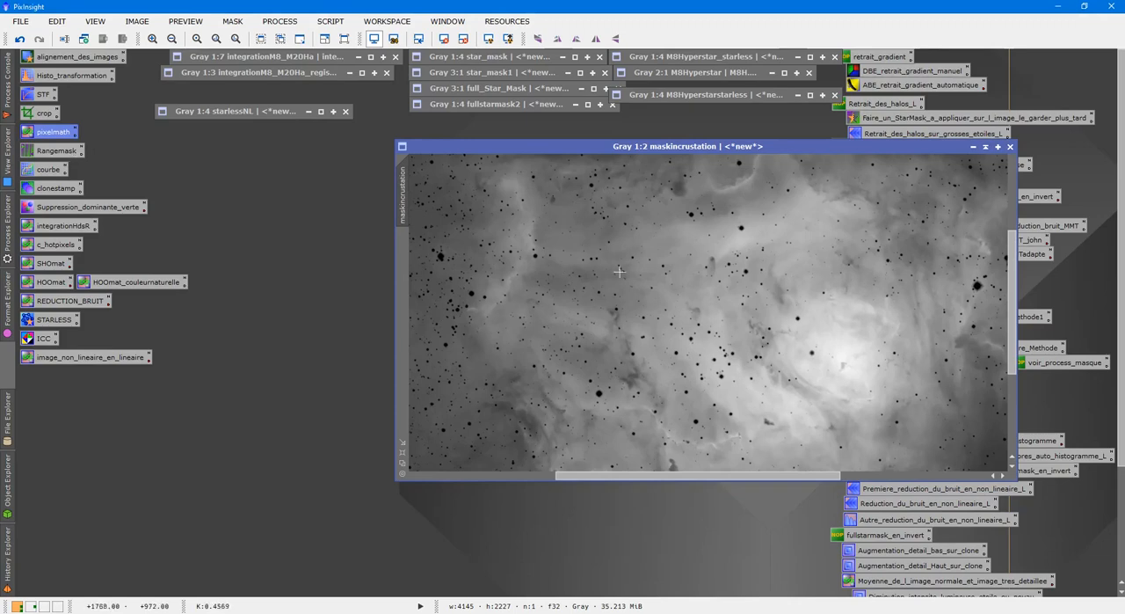
scroll(759, 225, "up", 1)
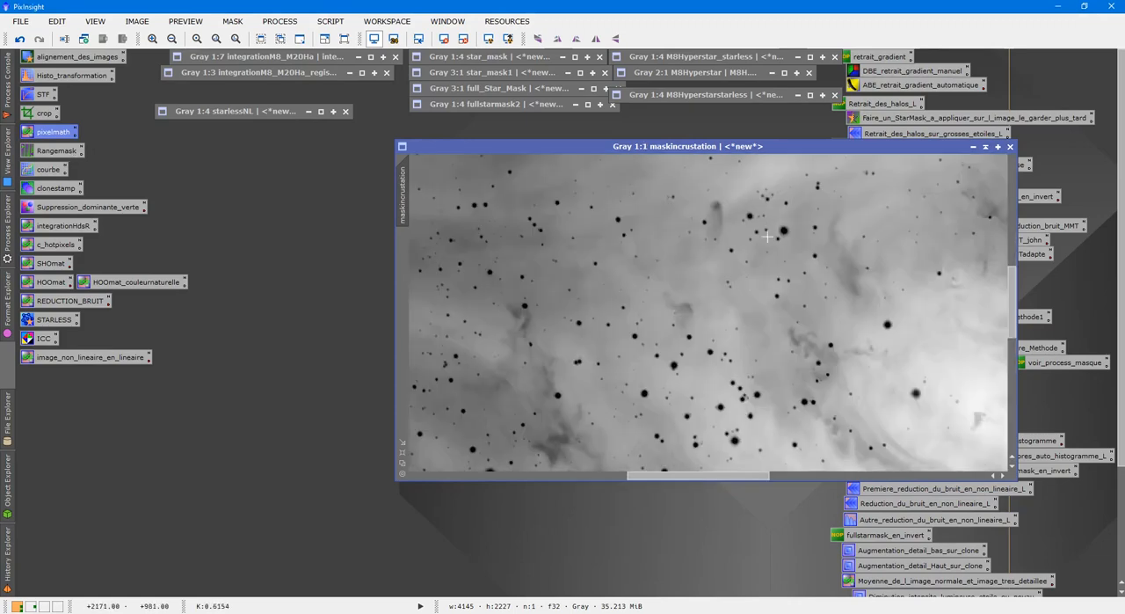
scroll(653, 314, "down", 2)
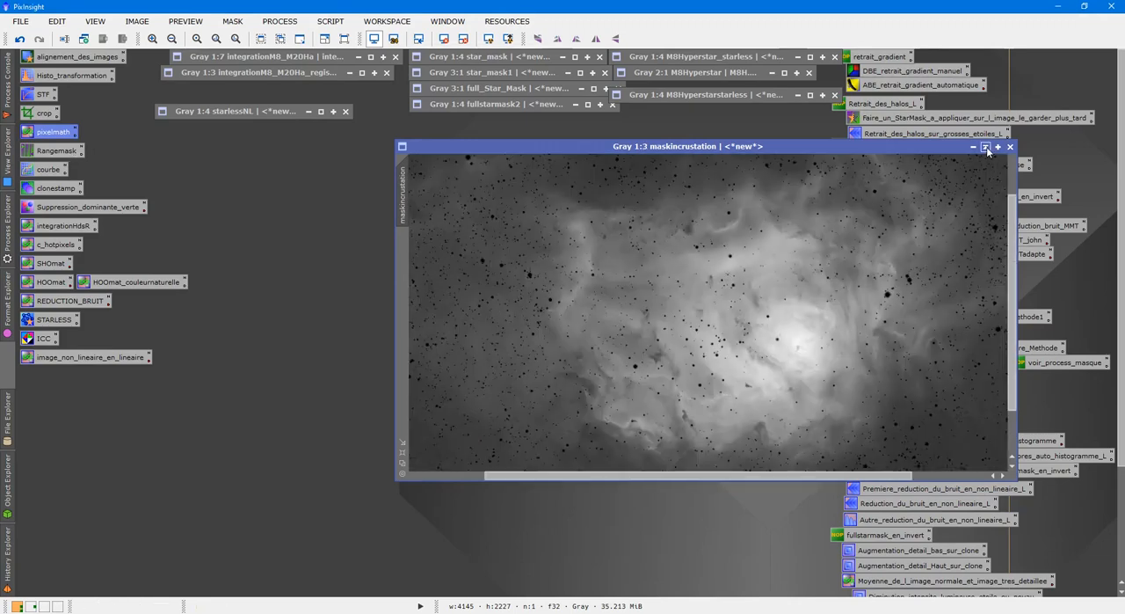
scroll(901, 211, "down", 1)
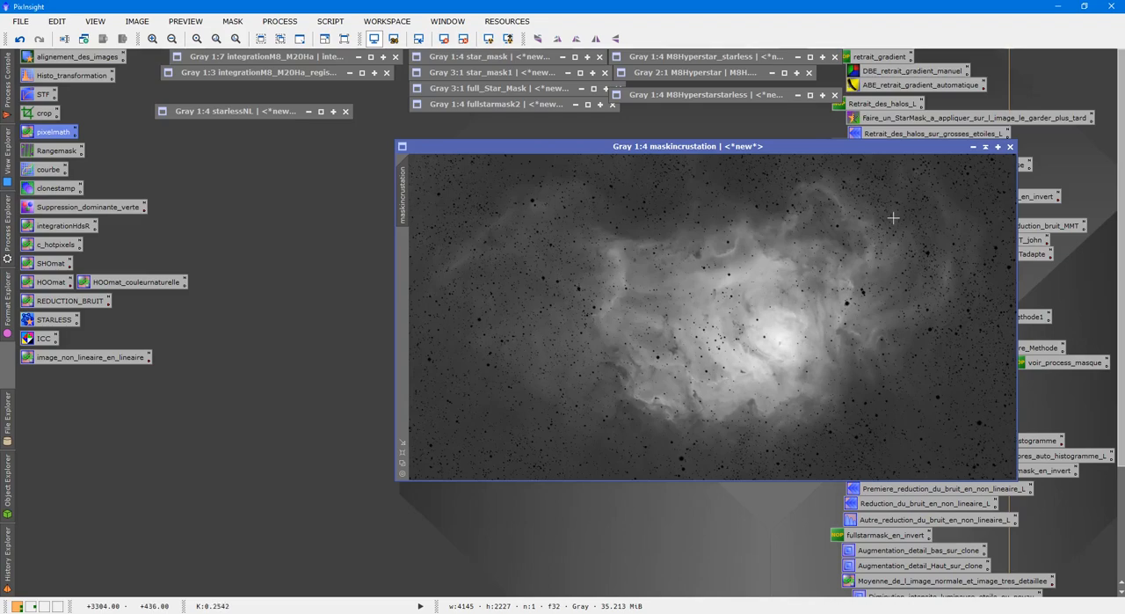
left_click(993, 150)
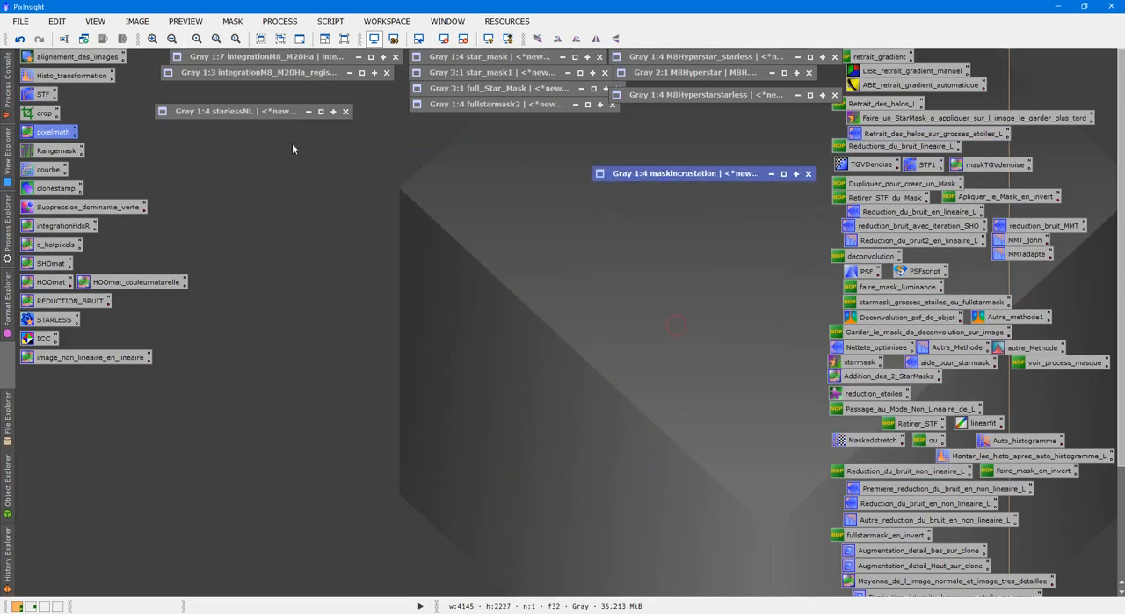
Expand integrationM8_M20Ha_registered, reset its screen stretch and reapply the automatic stretch
double_click(251, 72)
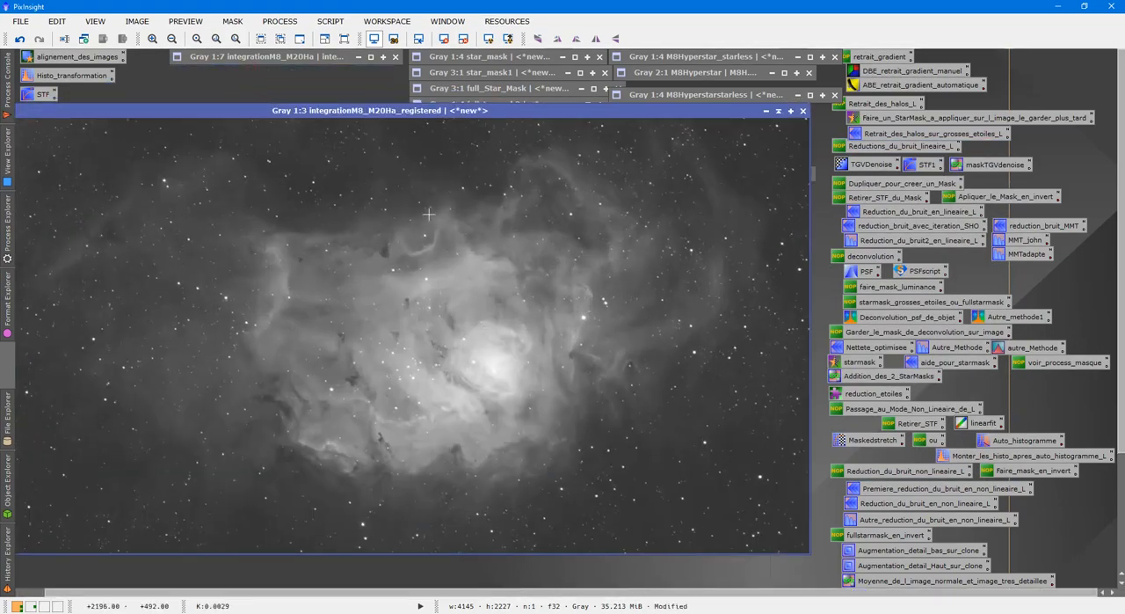
scroll(461, 199, "up", 3)
scroll(461, 203, "down", 3)
left_click(444, 39)
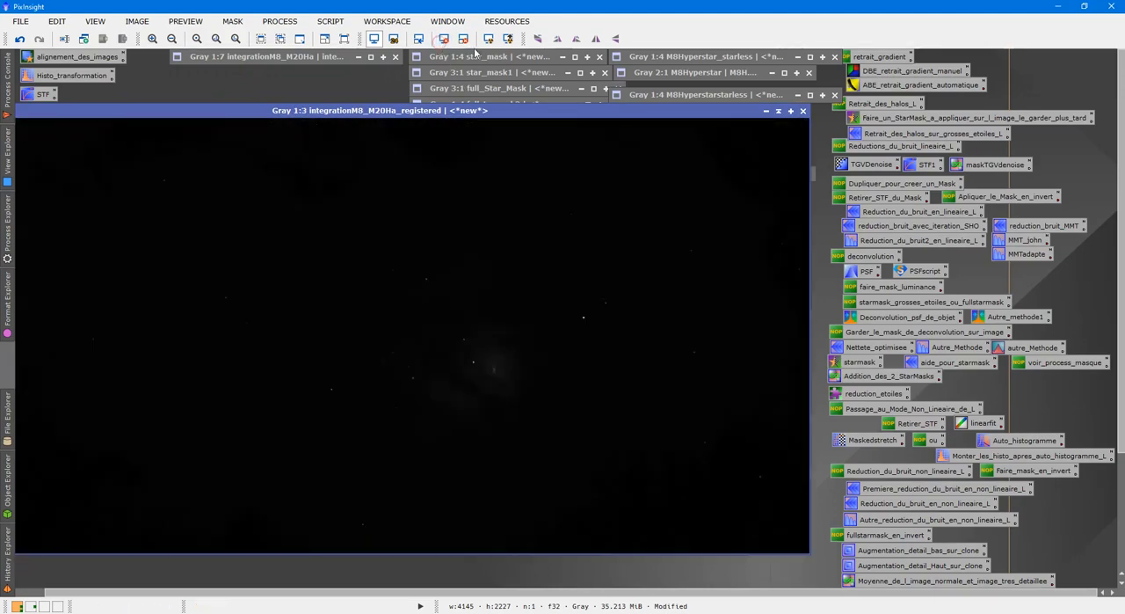
left_click(488, 39)
Apply maskincrustation as a mask to integrationM8_M20Ha_registered, and place the collapsed mask below the masked image
left_click_drag(562, 110, 575, 188)
double_click(655, 173)
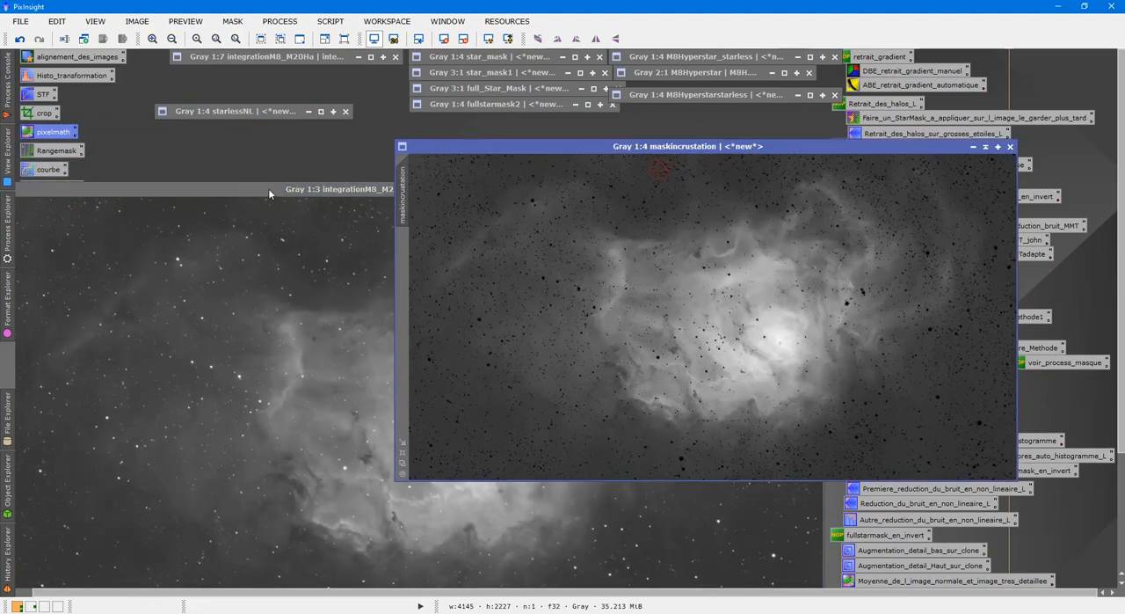
mouse_move(268, 188)
left_mouse_down()
mouse_move(387, 120)
mouse_move(434, 119)
mouse_move(361, 179)
mouse_move(403, 195)
mouse_move(55, 354)
left_mouse_up()
left_click(120, 545)
left_click(420, 214)
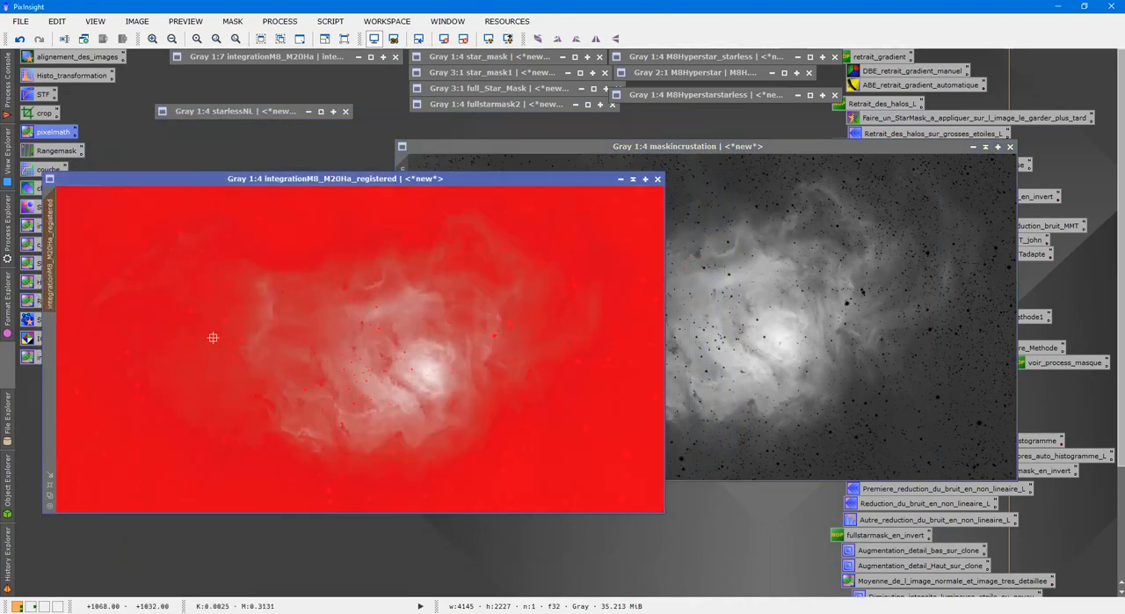
left_click(986, 146)
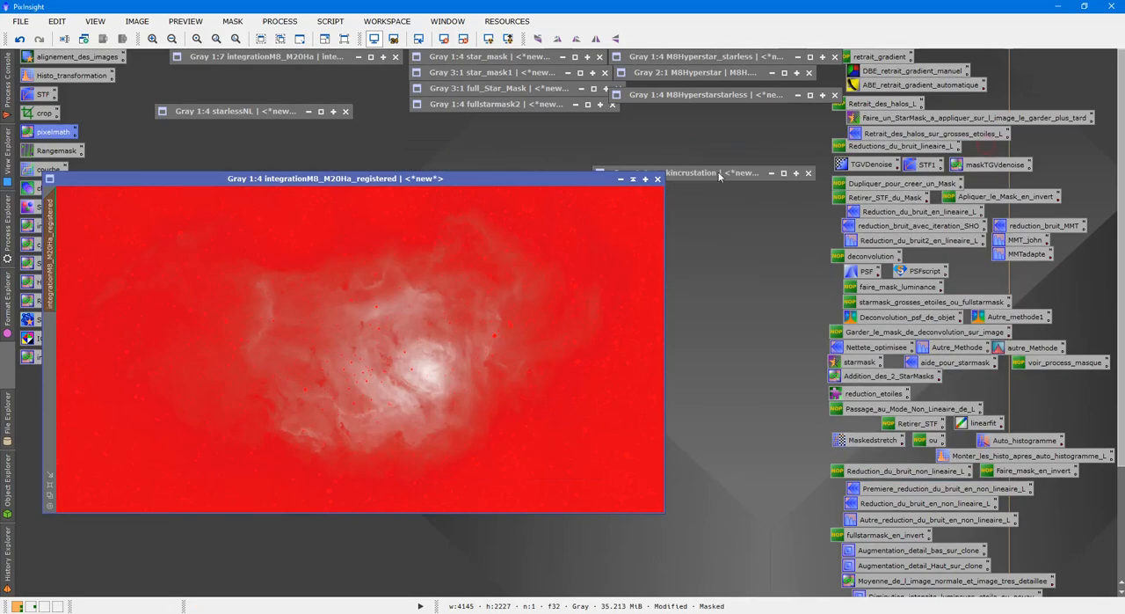
left_click_drag(718, 174, 496, 558)
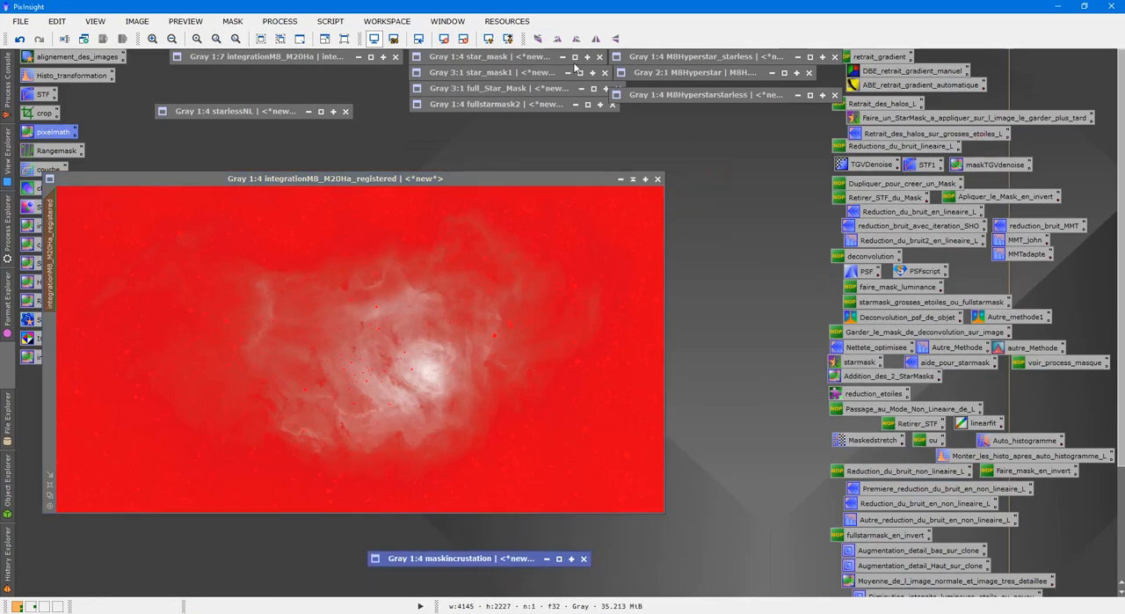
Expand M8Hyperstar_starless, place it beside integrationM8_M20Ha_registered, and reset then reapply its automatic screen stretch
double_click(719, 56)
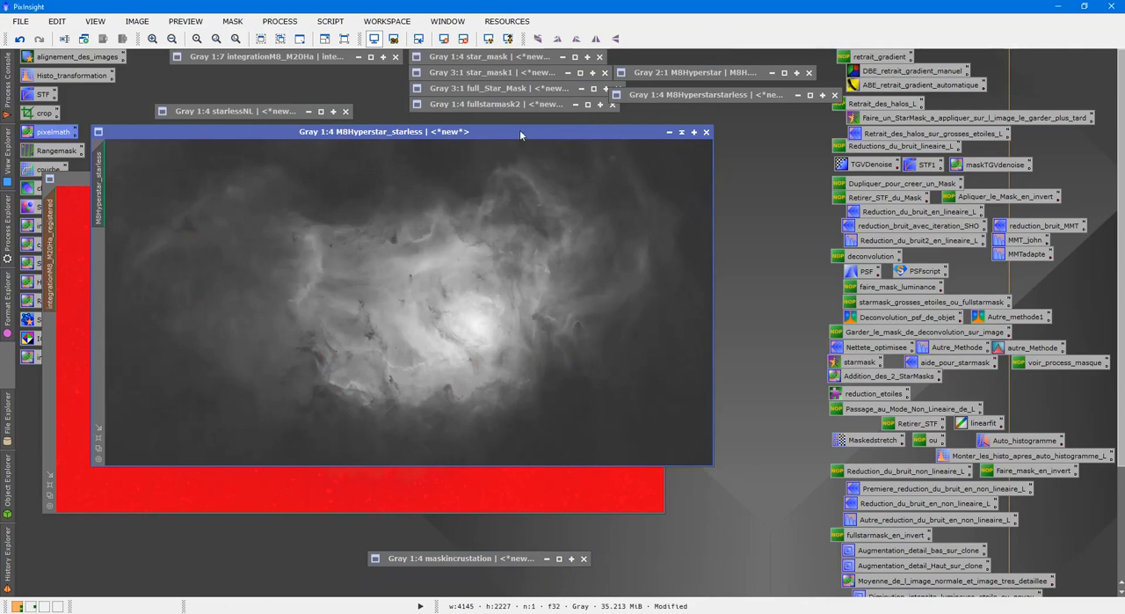
left_click_drag(520, 130, 838, 180)
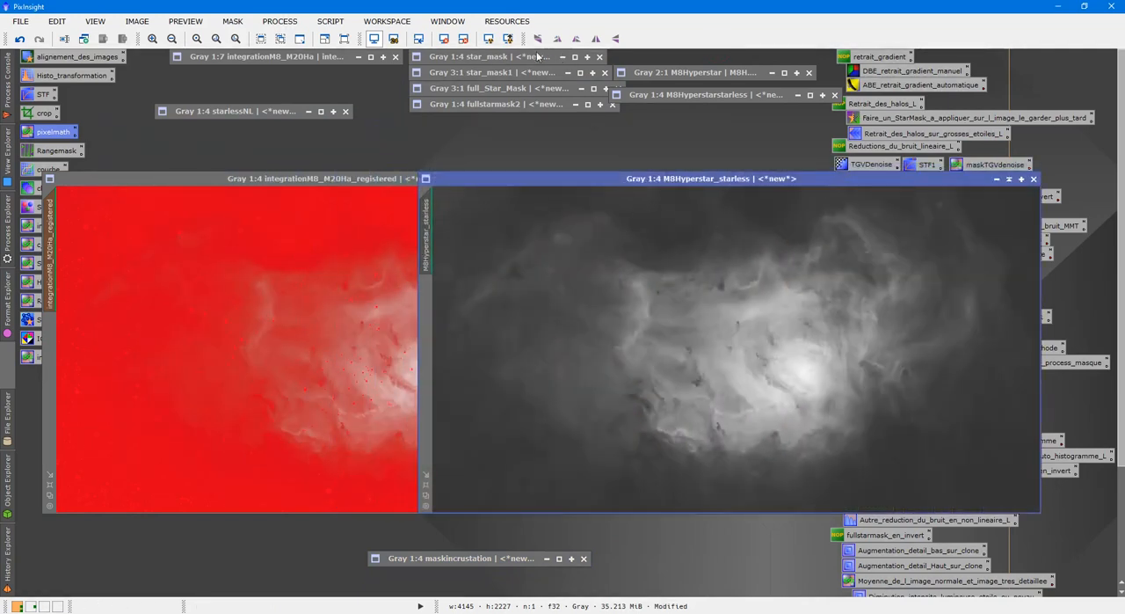
left_click(445, 42)
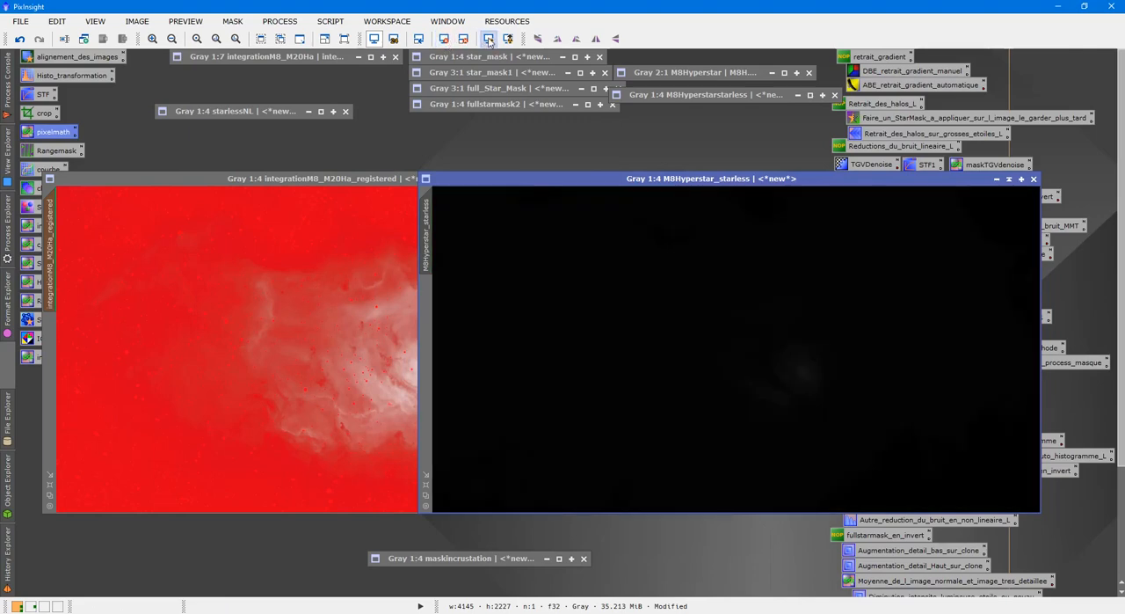
left_click(488, 39)
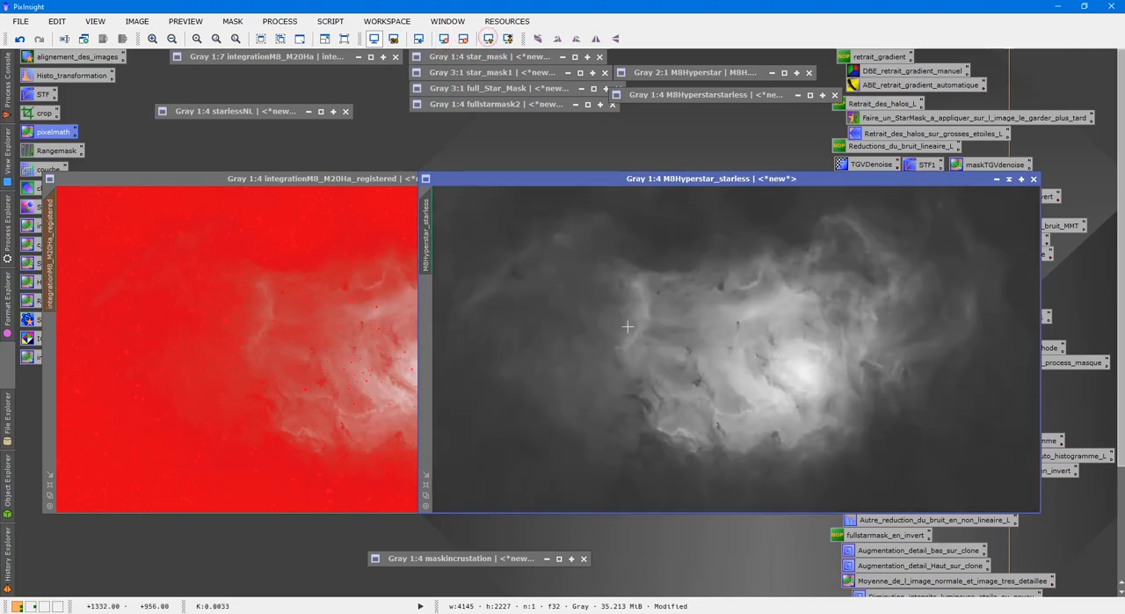
Hide the mask overlay on integrationM8_M20Ha_registered, and set up PixelMath to replace the target image with the expression M8Hyperstar_starless
left_click(363, 352)
key("ctrl+k")
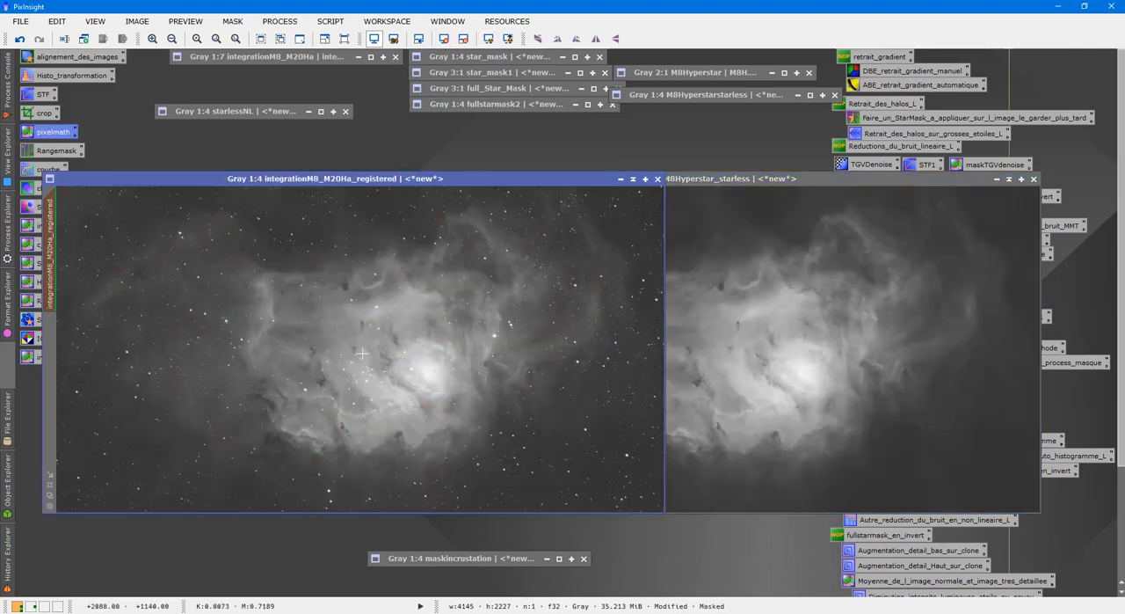
double_click(55, 133)
left_click_drag(774, 179, 835, 220)
left_click(765, 387)
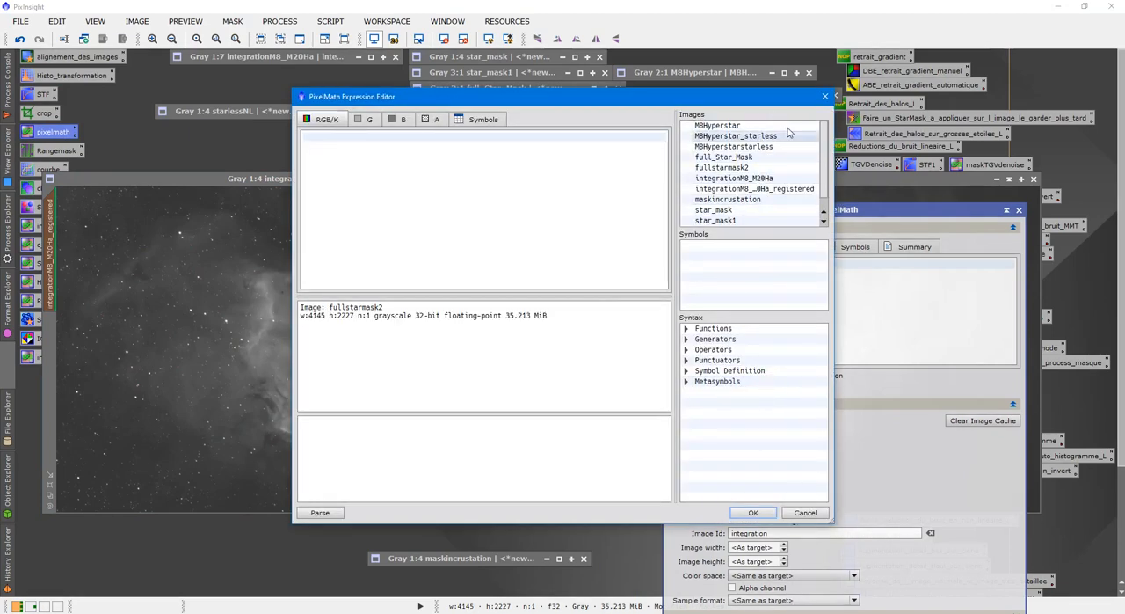
left_click(825, 95)
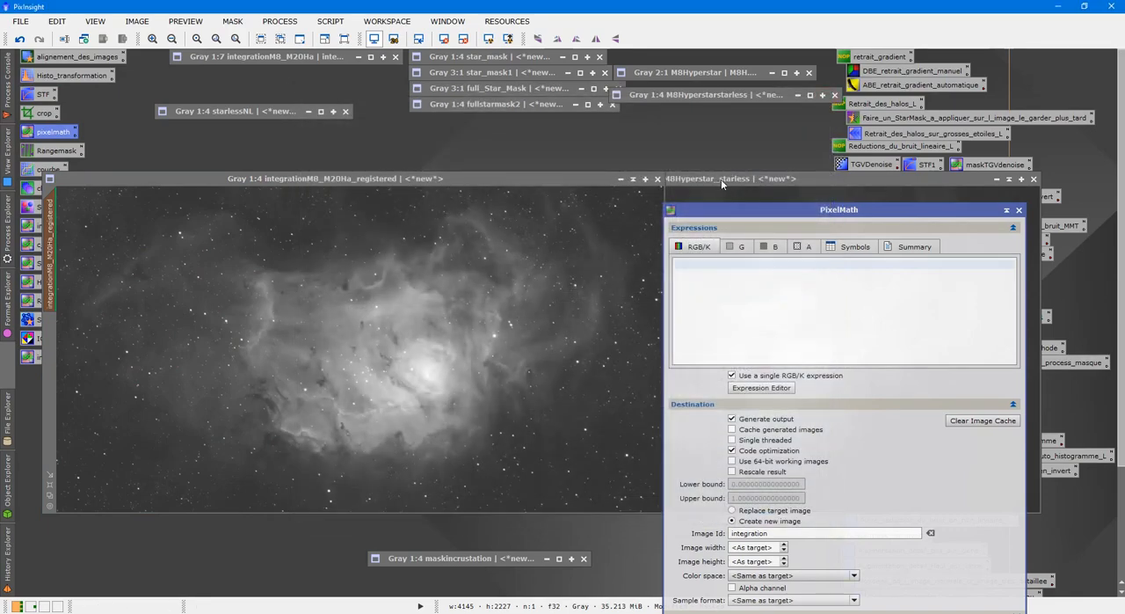
left_click(765, 392)
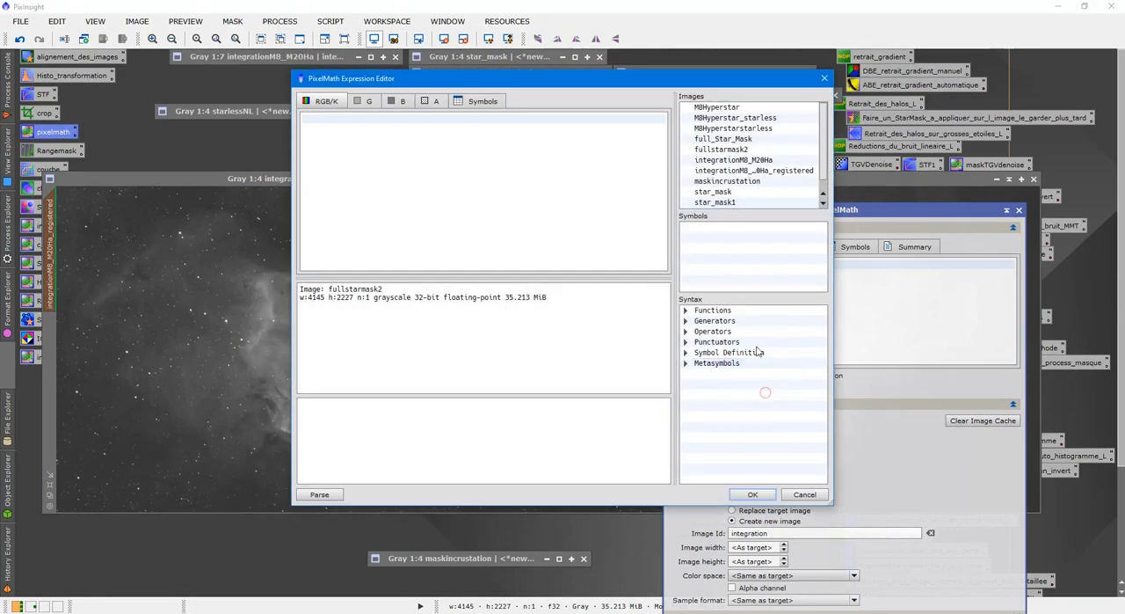
double_click(737, 118)
left_click(752, 494)
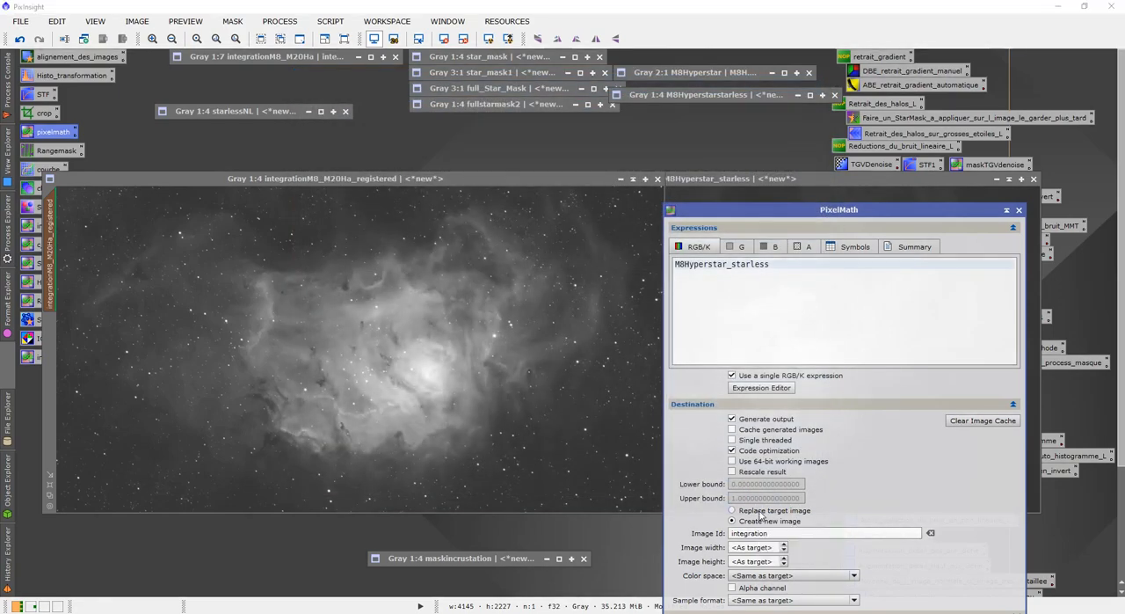
left_click(758, 512)
left_click_drag(803, 218, 851, 151)
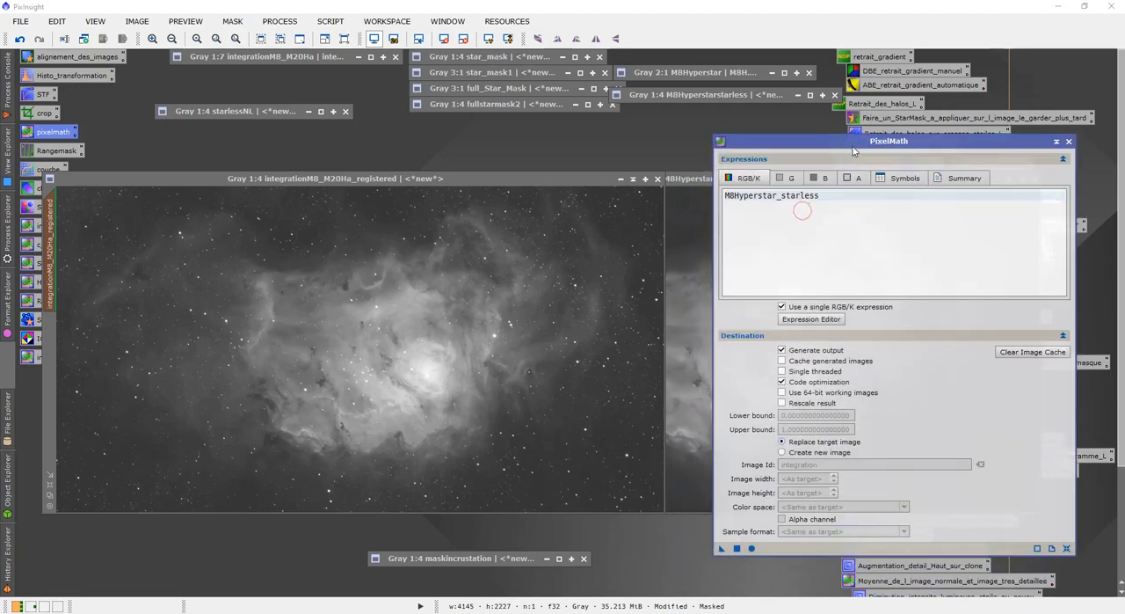
Apply the M8Hyperstar_starless PixelMath expression to the masked integrationM8_M20Ha_registered, with the dark nebula structures near the bright core in view
left_click(431, 358)
scroll(455, 372, "up", 3)
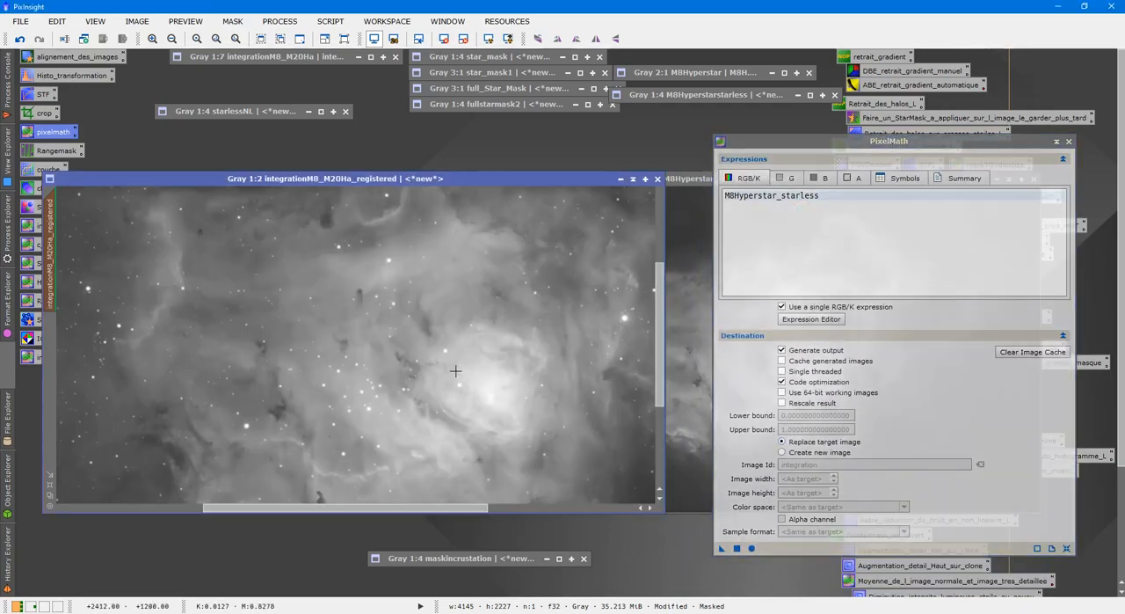
scroll(468, 381, "up", 1)
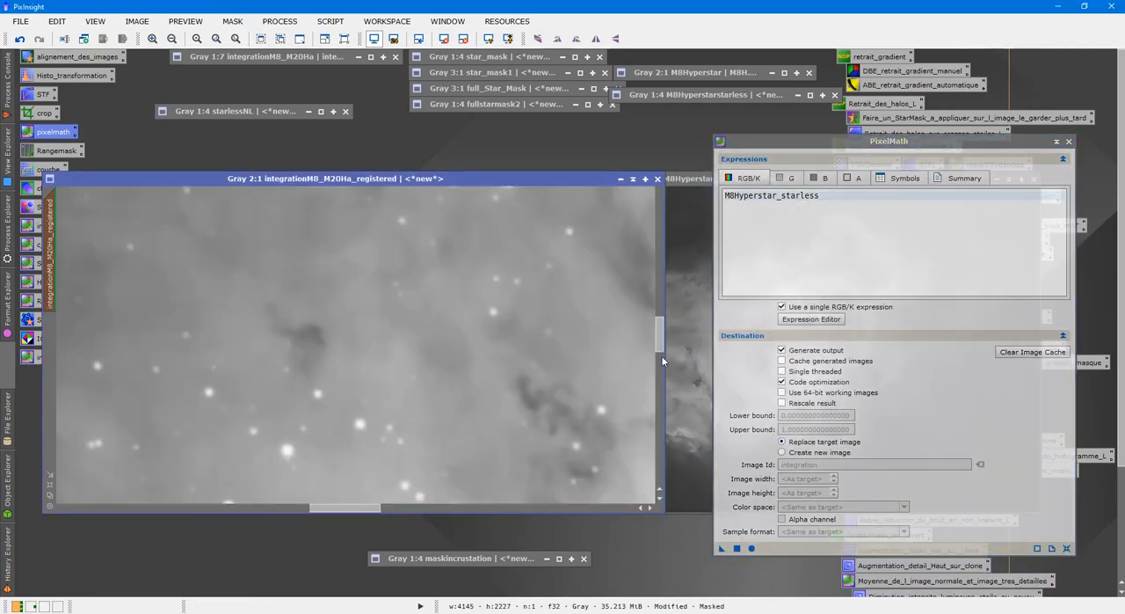
left_click_drag(662, 343, 662, 357)
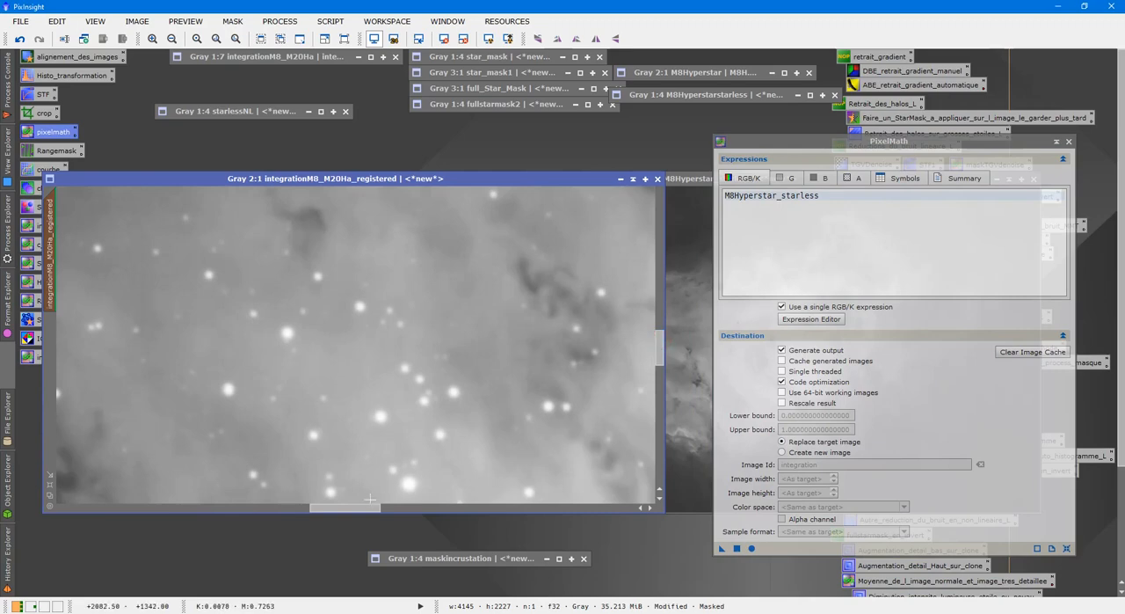
left_click_drag(364, 511, 381, 508)
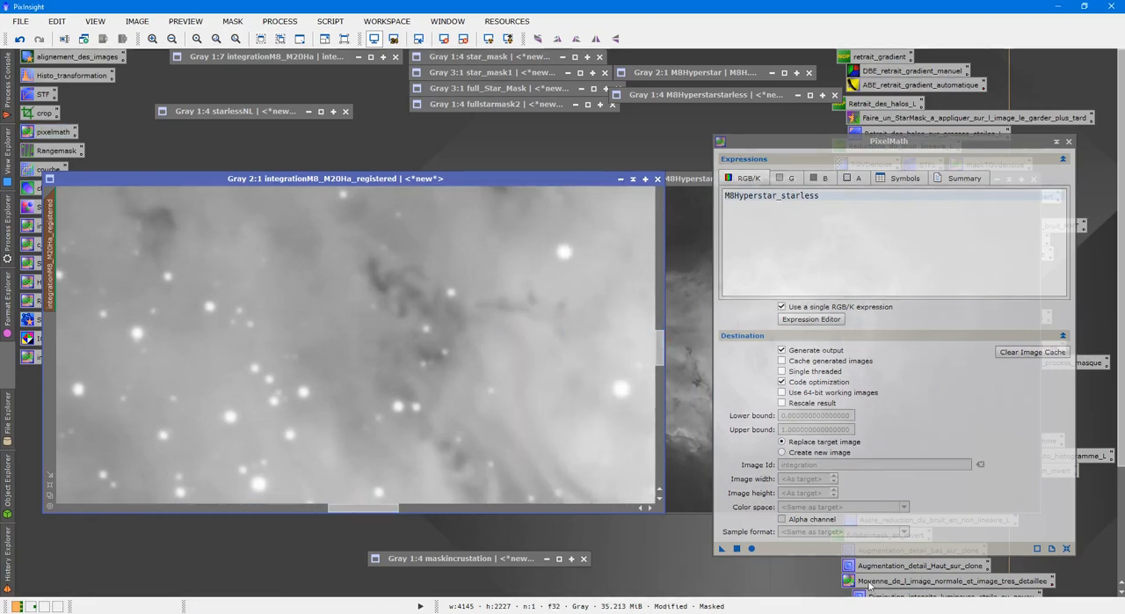
left_click_drag(721, 547, 436, 393)
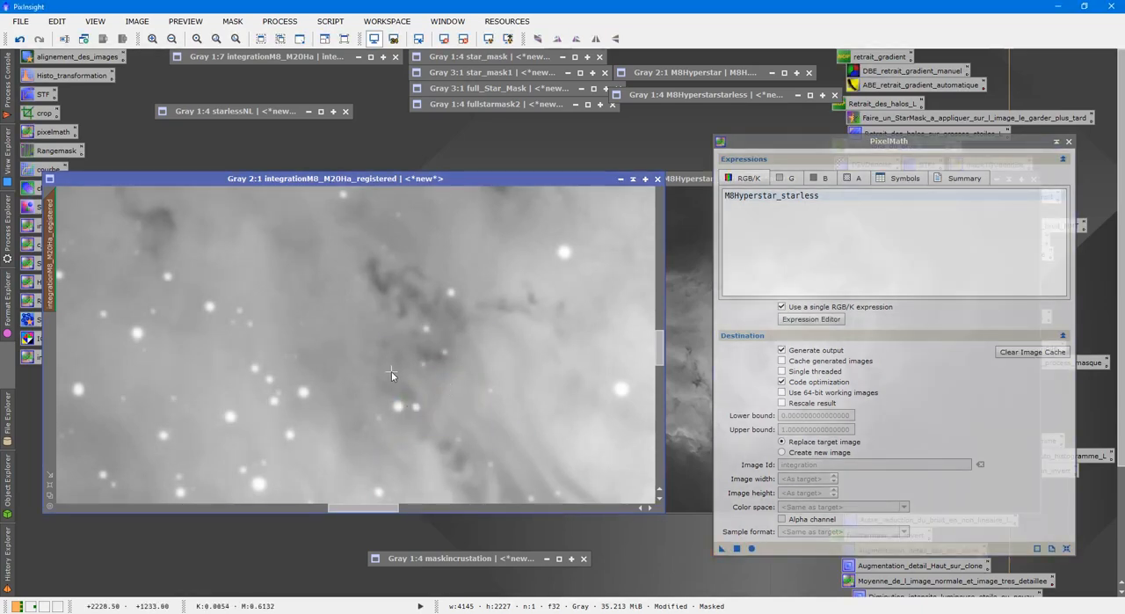
Compare the dark structures and bright arc of integrationM8_M20Ha_registered with and without the PixelMath result, and close PixelMath
scroll(492, 262, "up", 1)
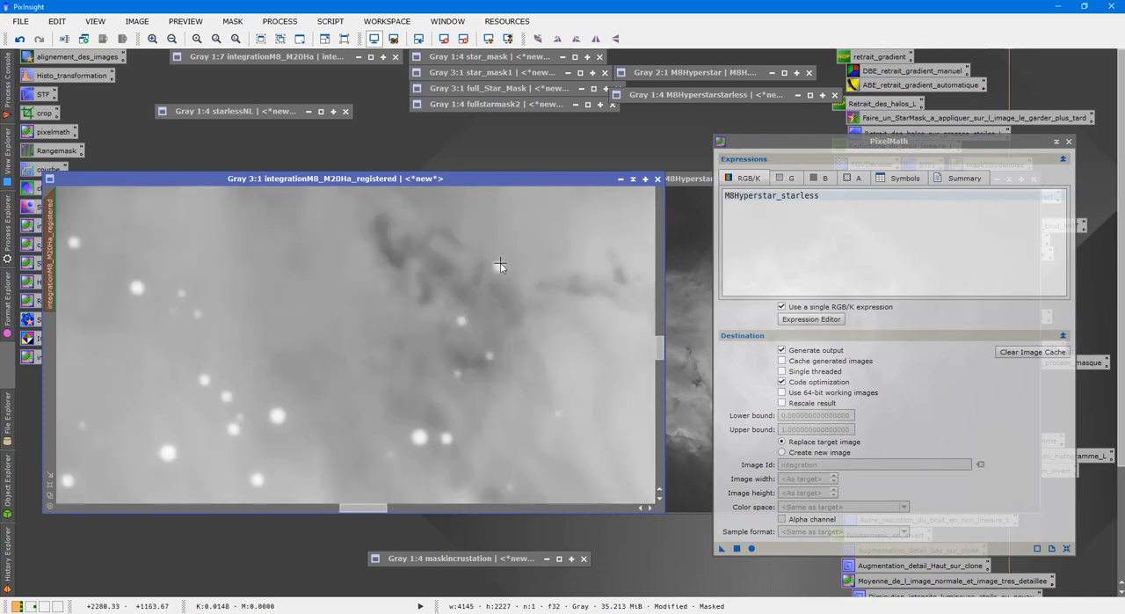
scroll(661, 349, "up", 2)
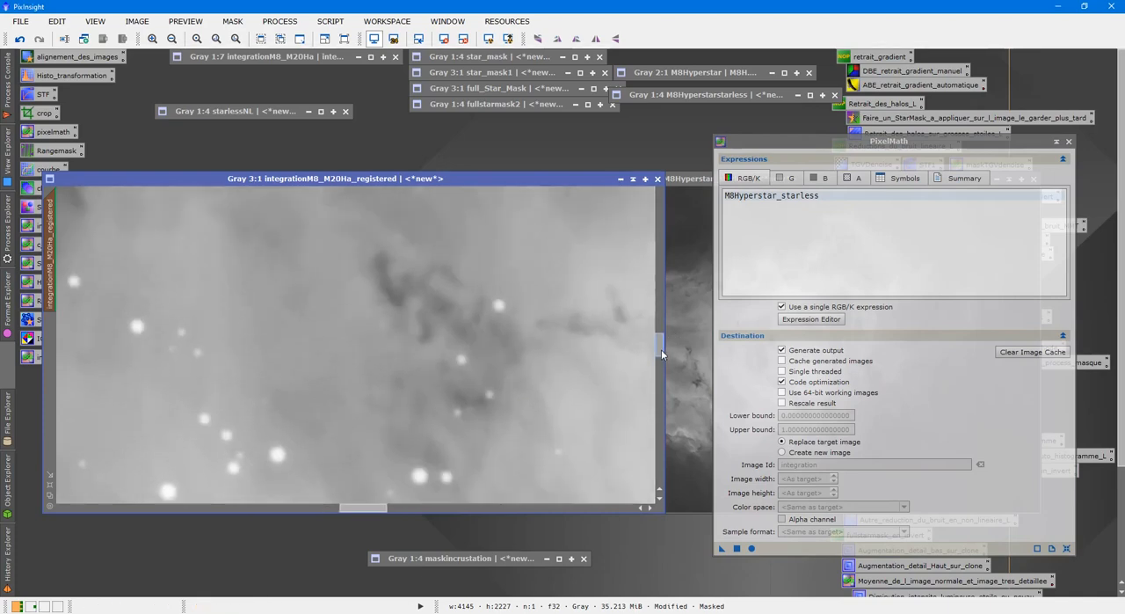
scroll(504, 457, "up", 1)
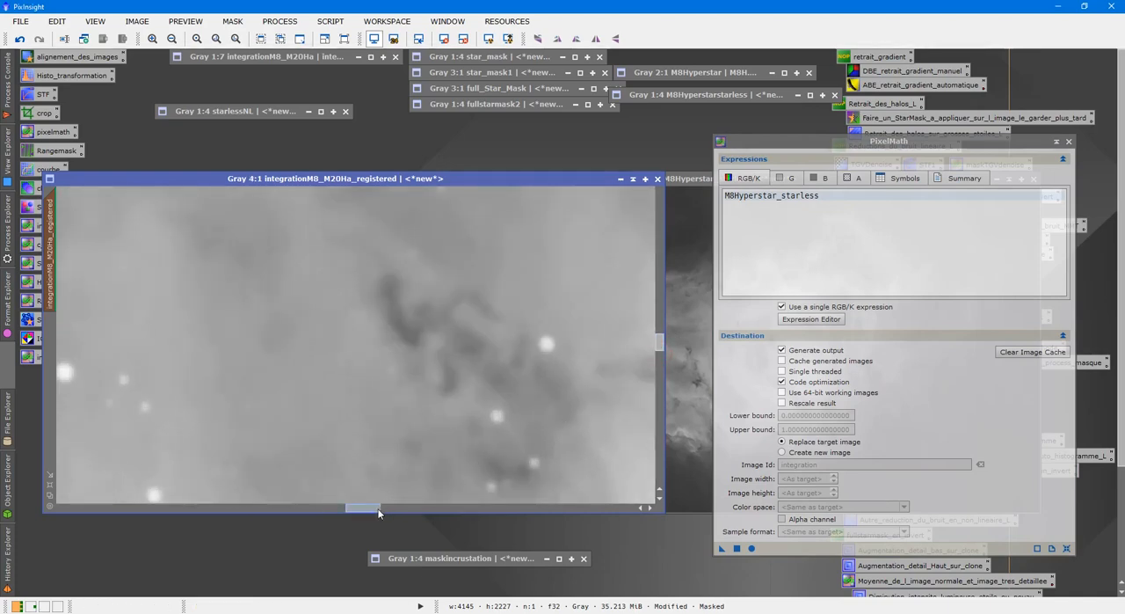
left_click_drag(366, 507, 378, 506)
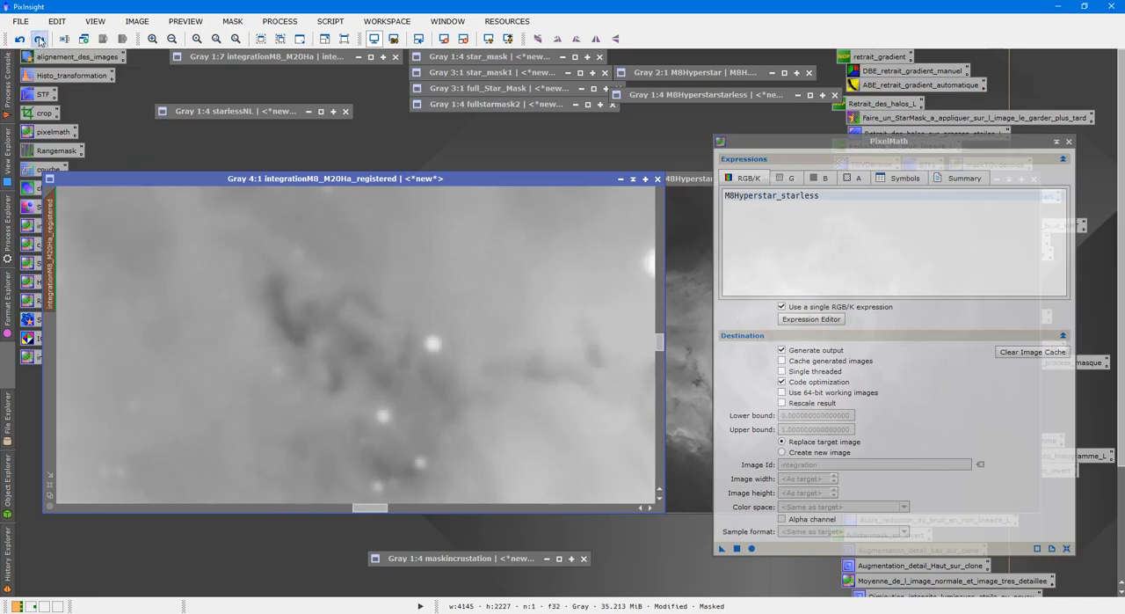
left_click(39, 39)
scroll(309, 309, "down", 6)
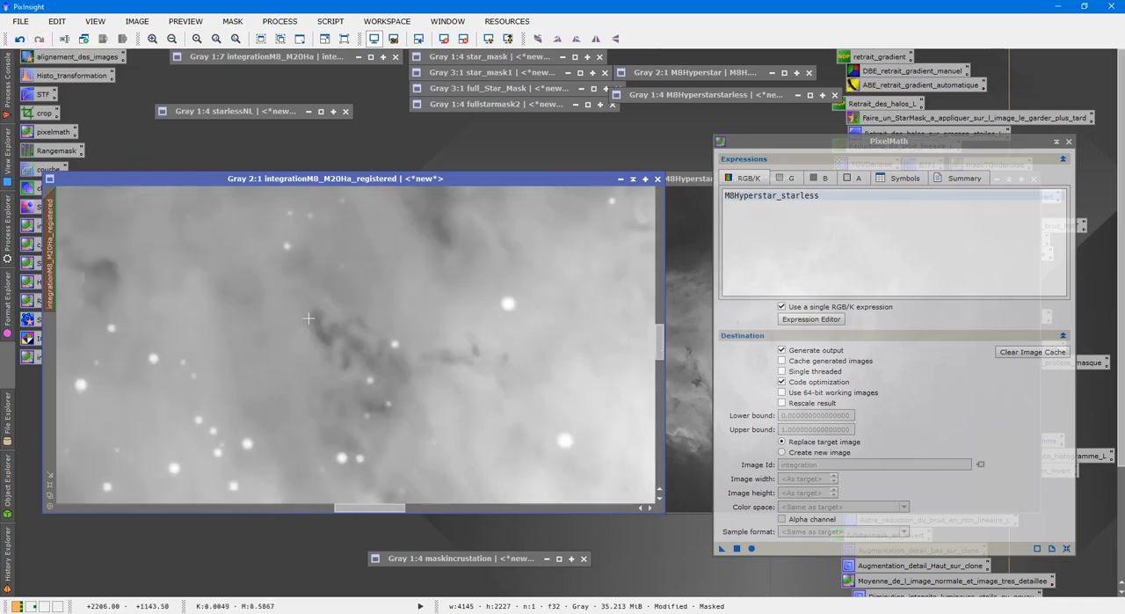
scroll(308, 309, "up", 2)
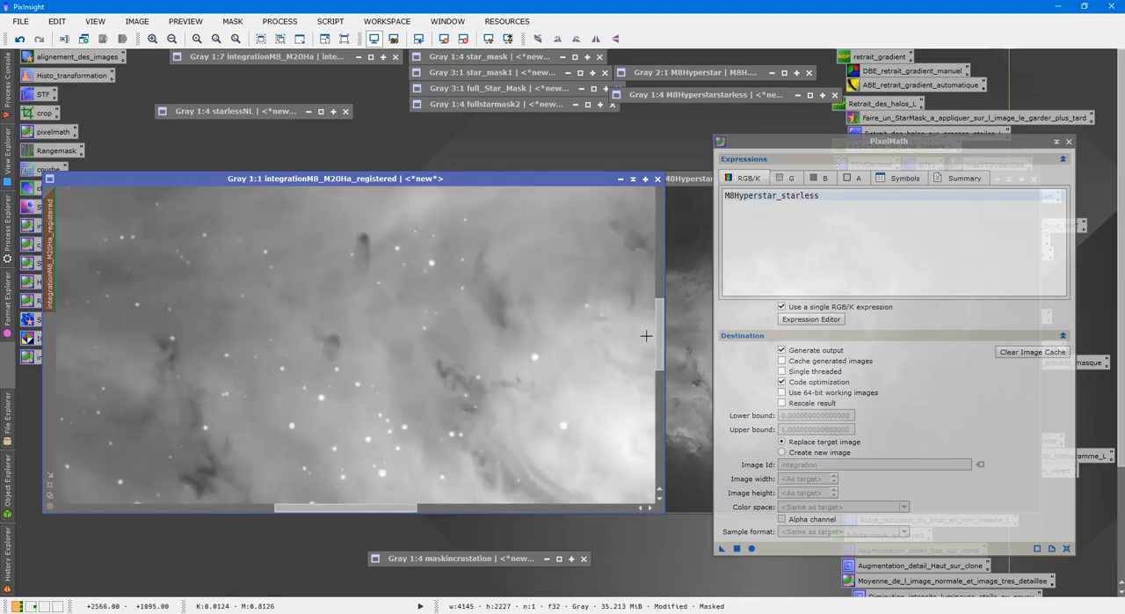
left_click_drag(664, 330, 667, 266)
scroll(599, 290, "up", 1)
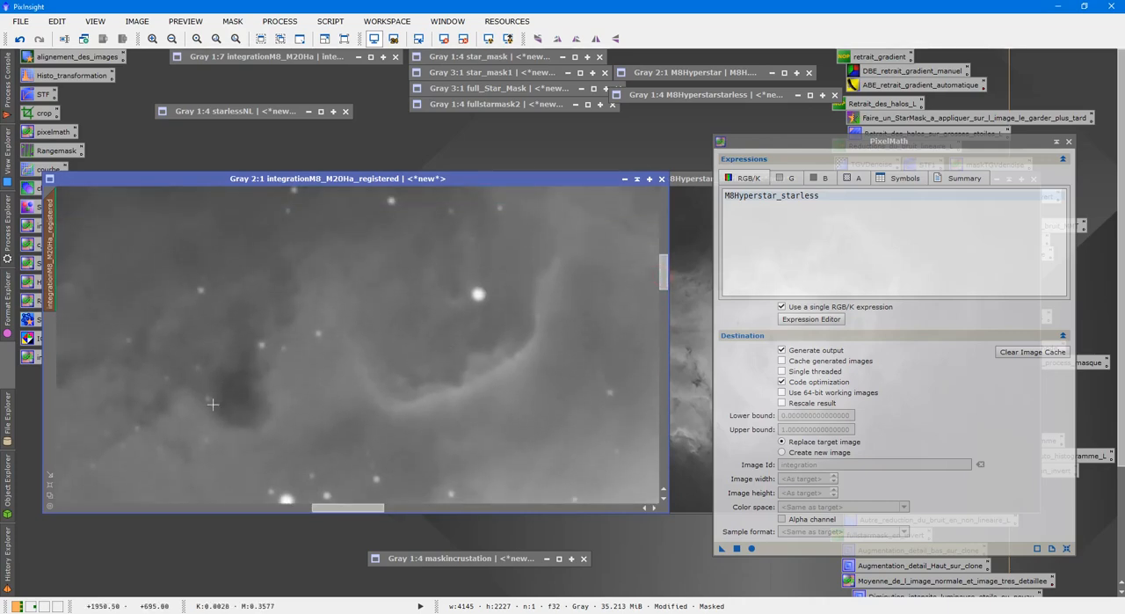
left_click(40, 40)
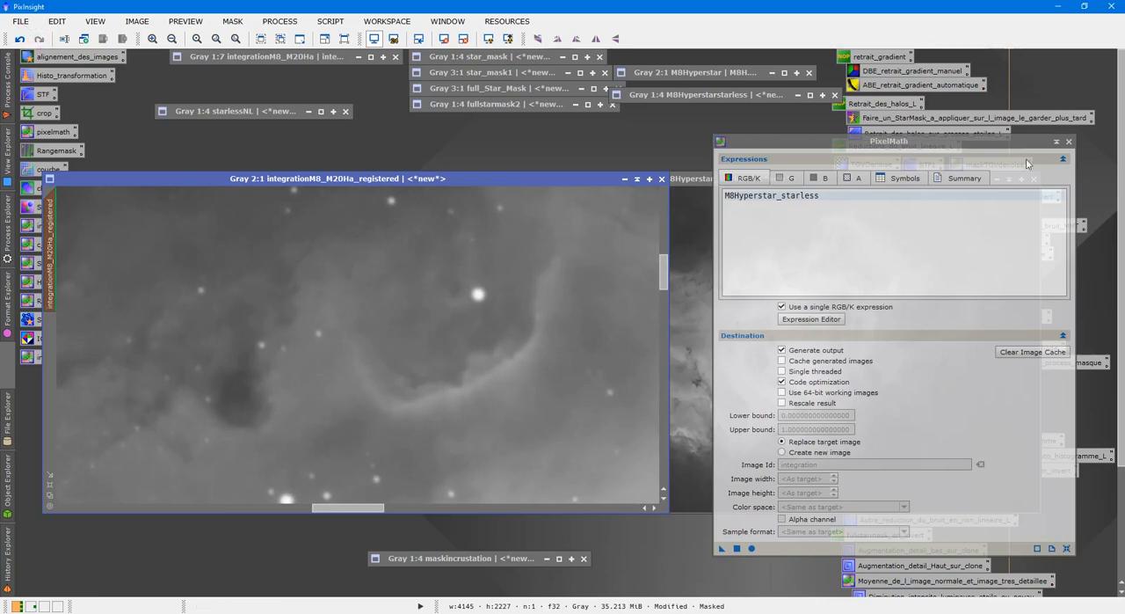
left_click(1069, 143)
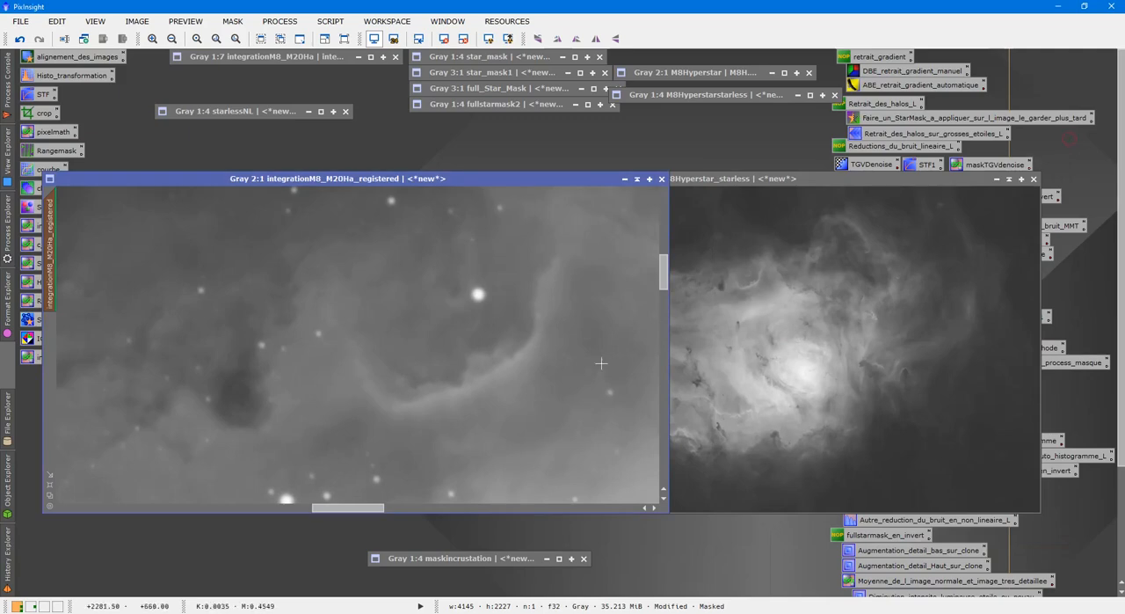
Examine more nebula regions of integrationM8_M20Ha_registered at several magnifications to judge the blended detail and the stars
left_click_drag(664, 278, 699, 275)
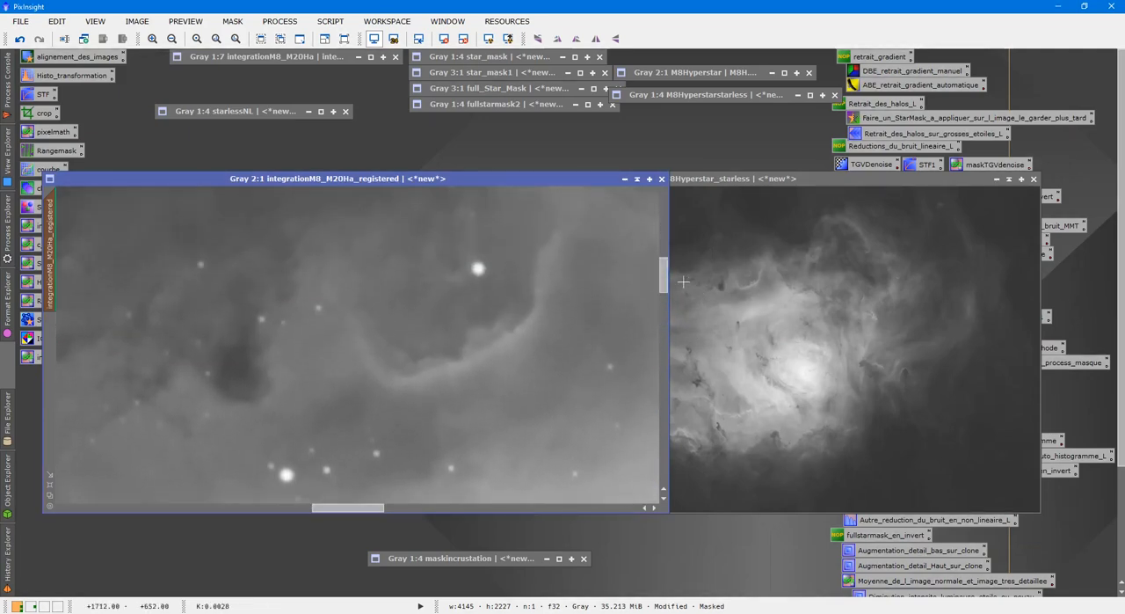
left_click_drag(343, 508, 385, 493)
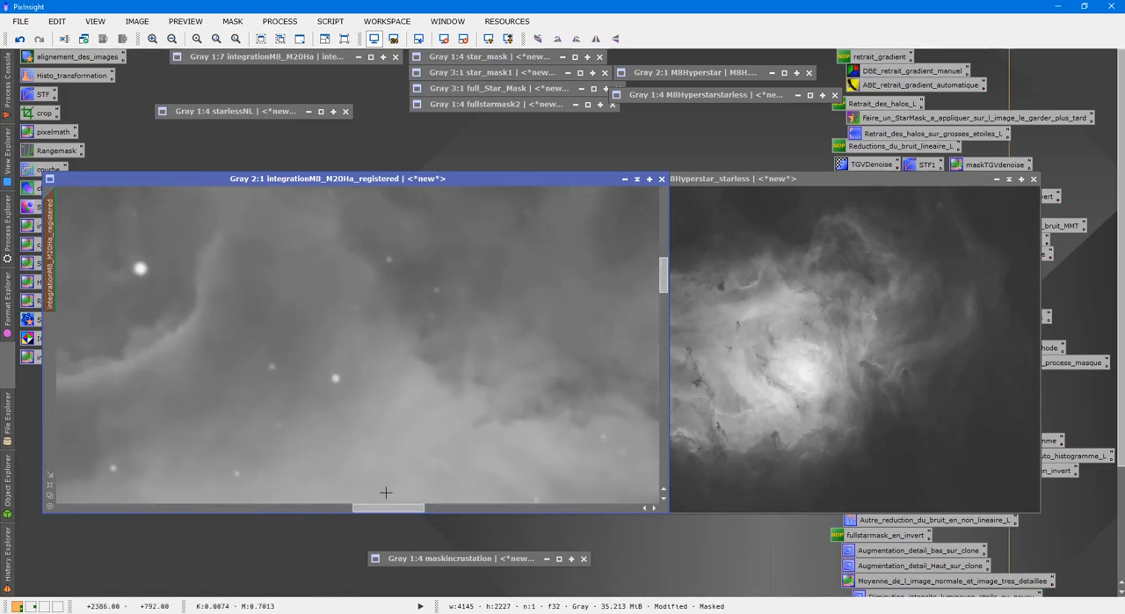
key("minus")
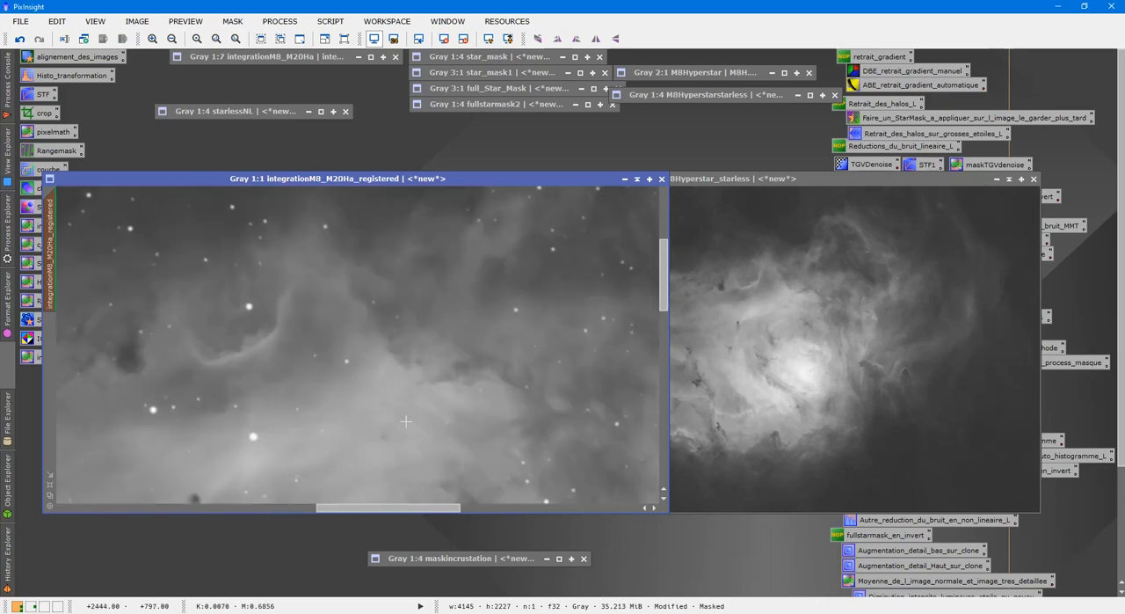
scroll(407, 421, "down", 2)
scroll(409, 420, "up", 3)
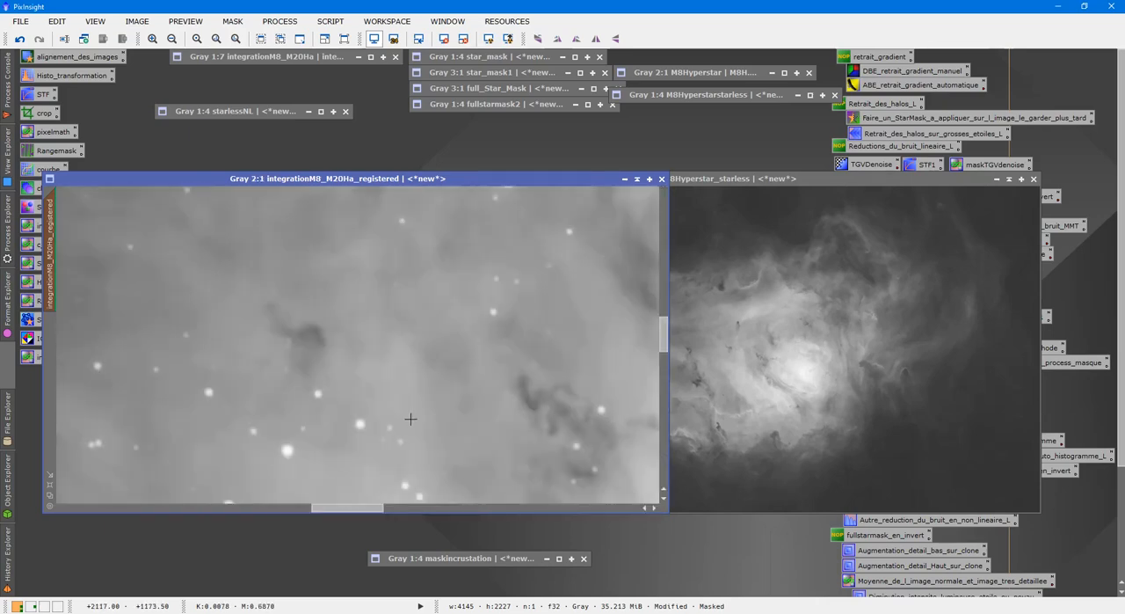
mouse_move(664, 324)
left_mouse_down()
mouse_move(686, 366)
mouse_move(692, 326)
mouse_move(684, 334)
left_mouse_up()
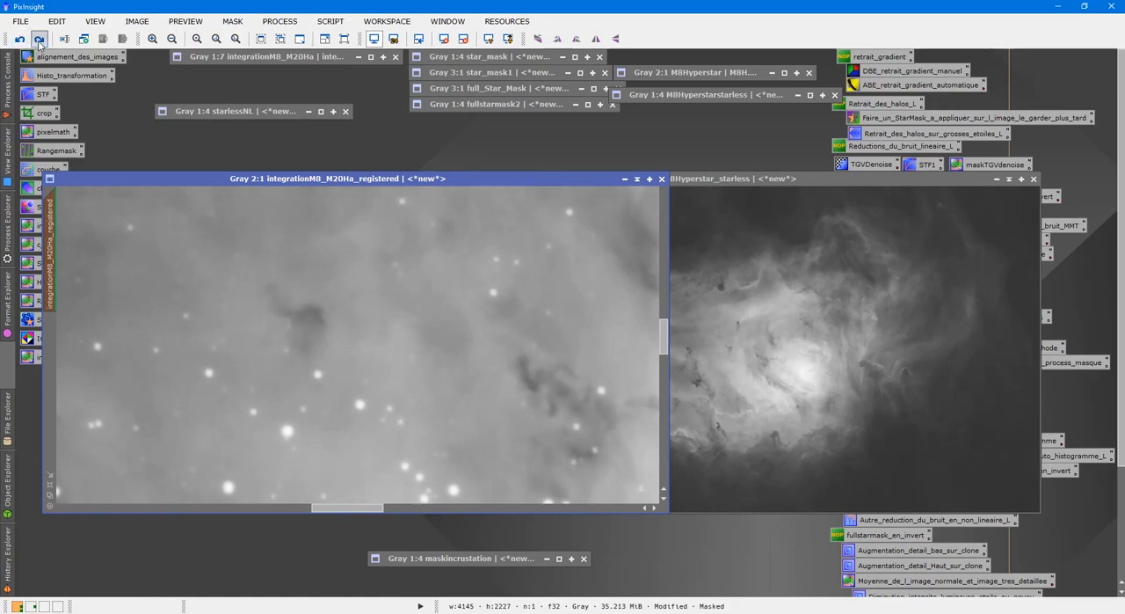
scroll(479, 353, "down", 3)
scroll(479, 353, "up", 4)
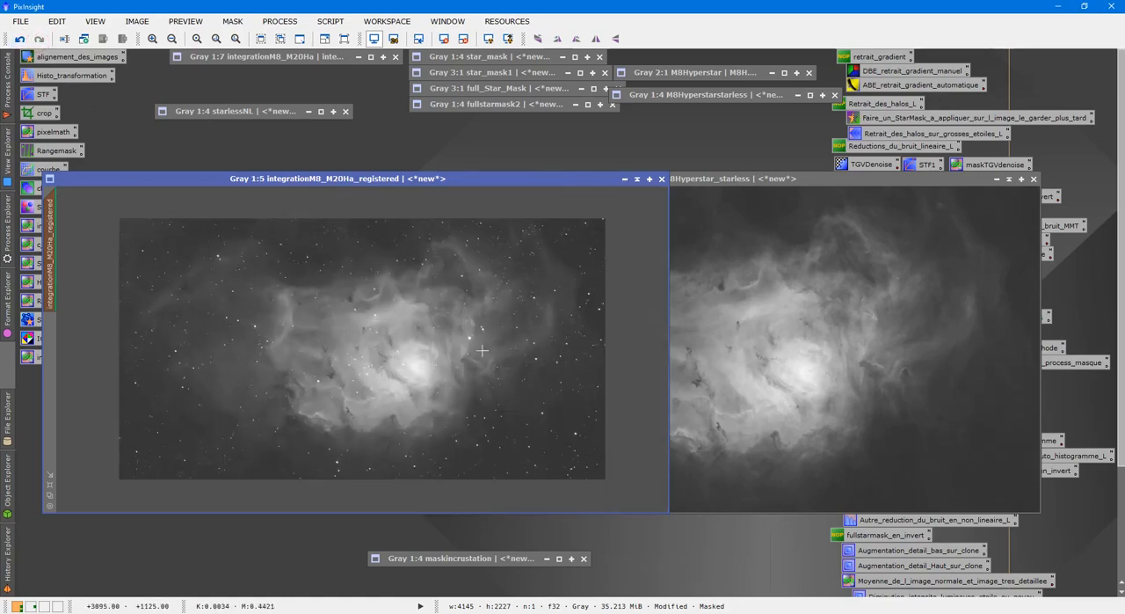
left_click_drag(663, 334, 664, 298)
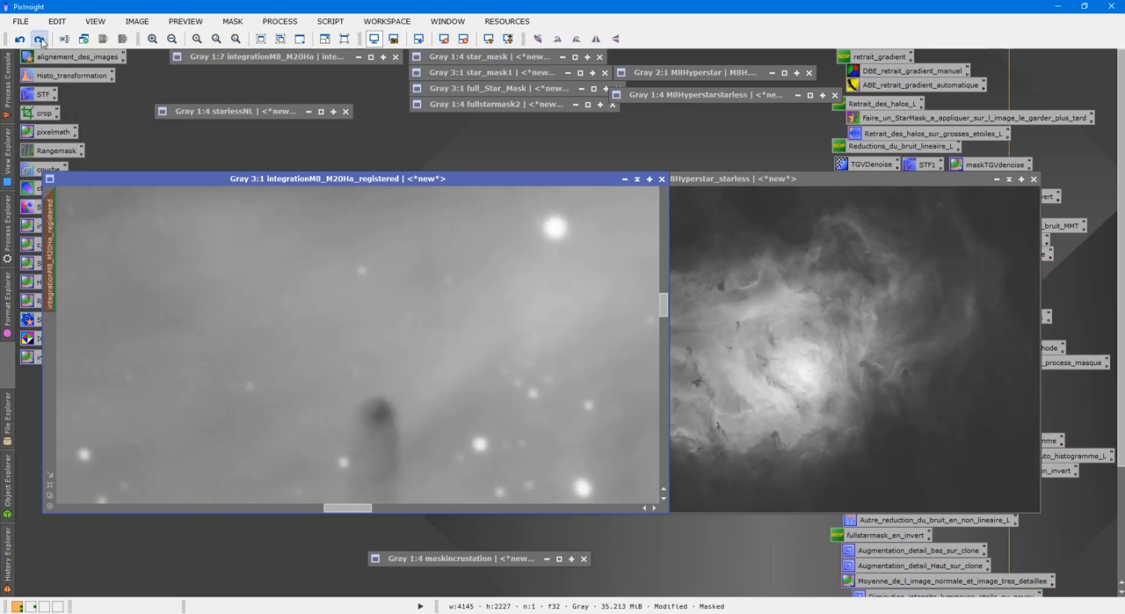
scroll(335, 412, "down", 5)
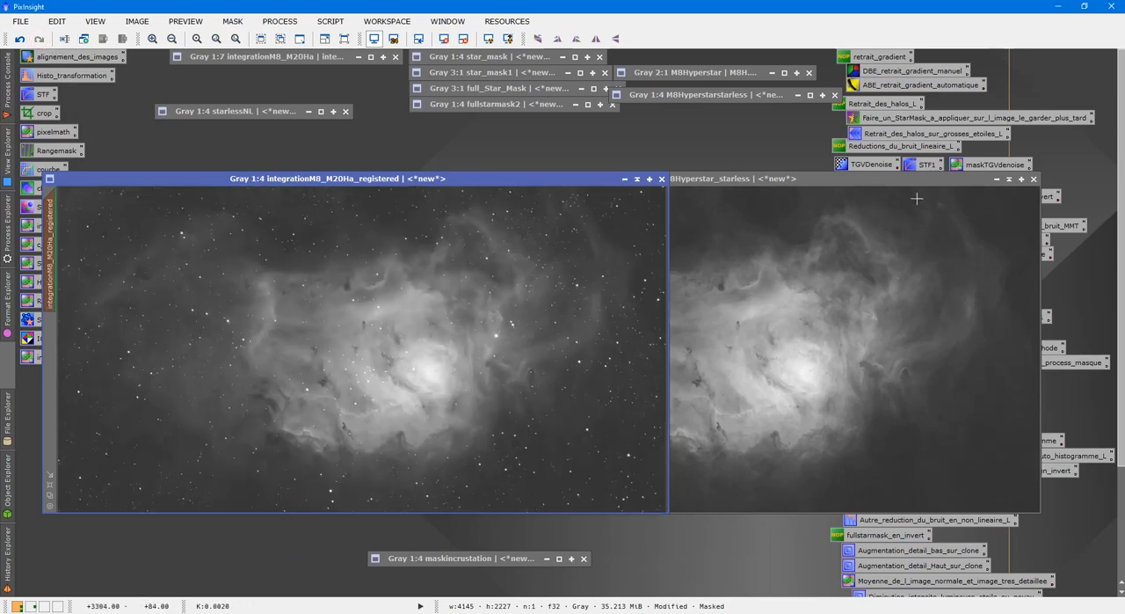
Collapse M8Hyperstar_starless and stack the collapsed maskincrustation beneath M8Hyperstarstarless
left_click(998, 178)
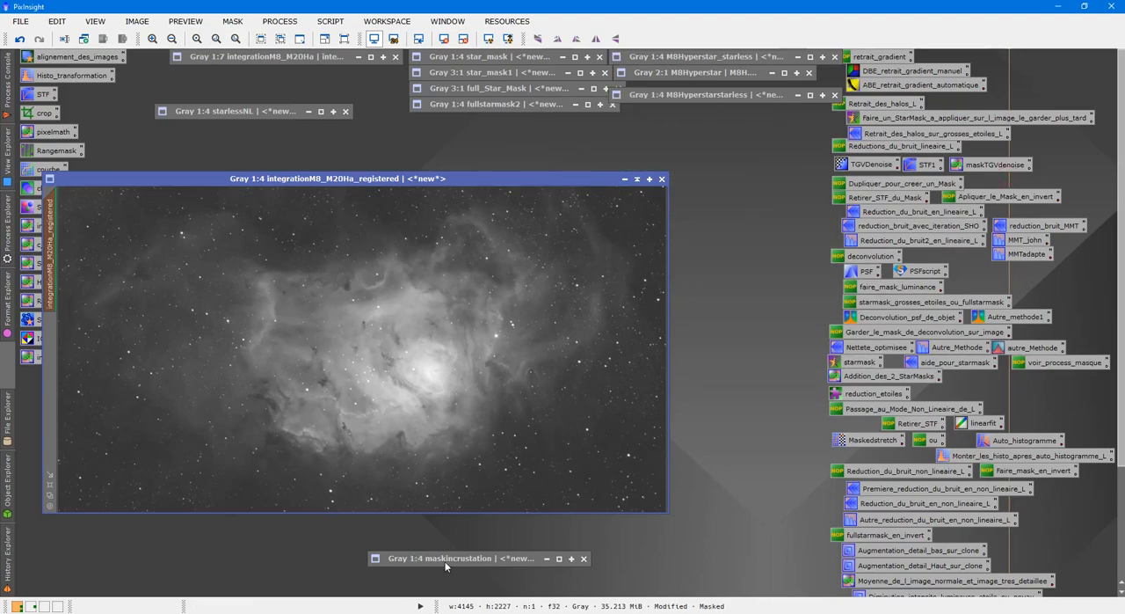
left_click_drag(435, 560, 683, 111)
Expand fullstarmask2, magnify its stars to 2:1, and move its window aside to uncover the edge of integrationM8_M20Ha_registered
double_click(516, 105)
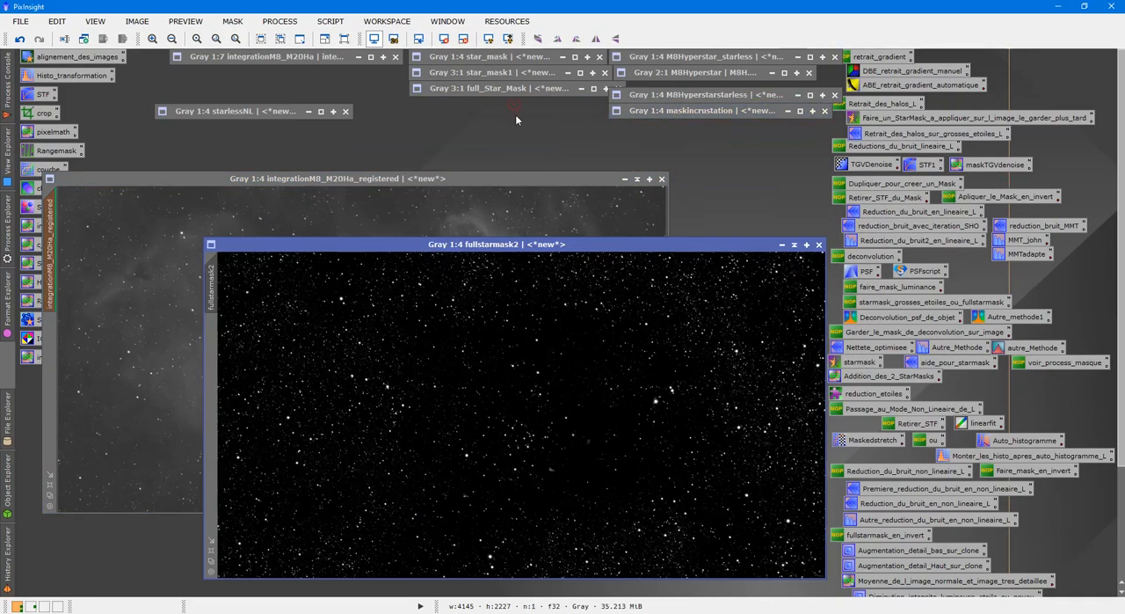
scroll(549, 313, "up", 3)
left_click_drag(542, 245, 623, 238)
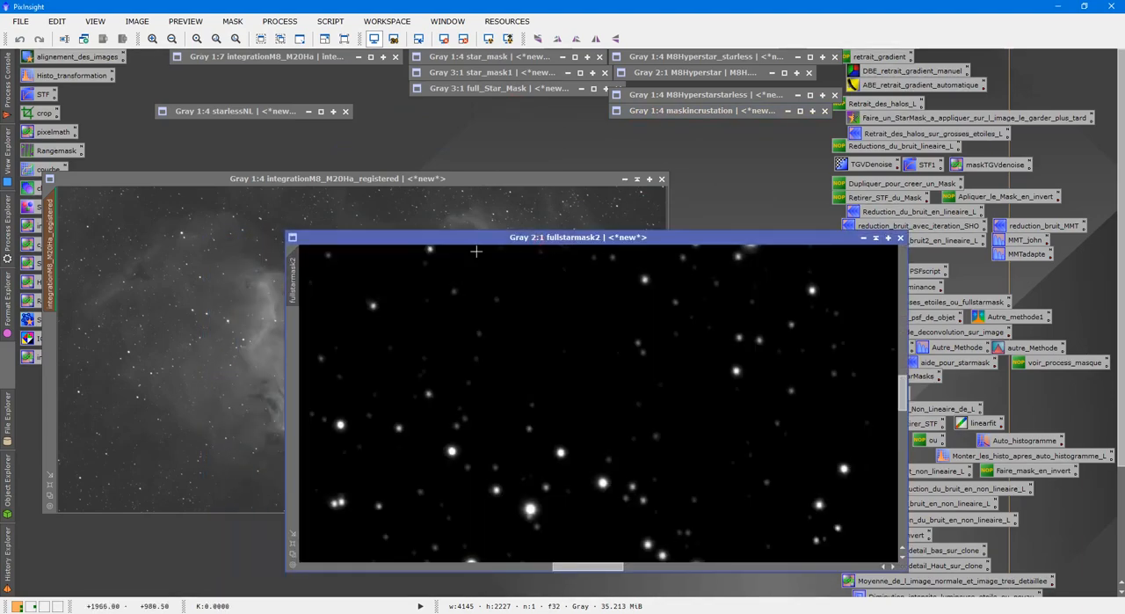
Apply fullstarmask2 as the mask of integrationM8_M20Ha_registered, and stack the collapsed starlessNL beneath integrationM8_M20Ha
left_click(58, 359)
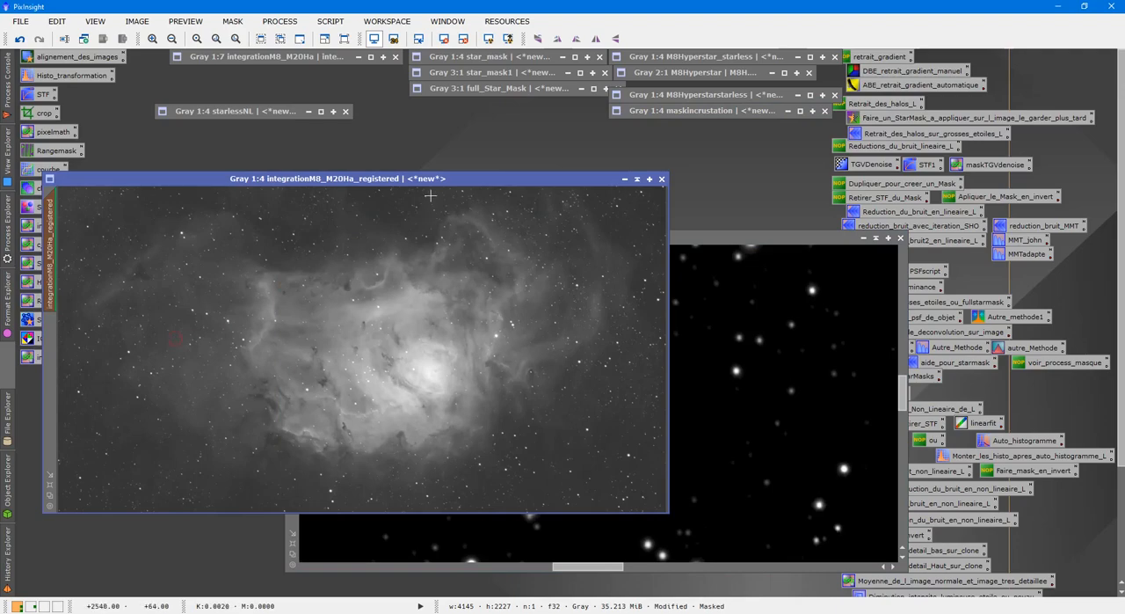
left_click_drag(413, 180, 482, 201)
scroll(503, 287, "up", 4)
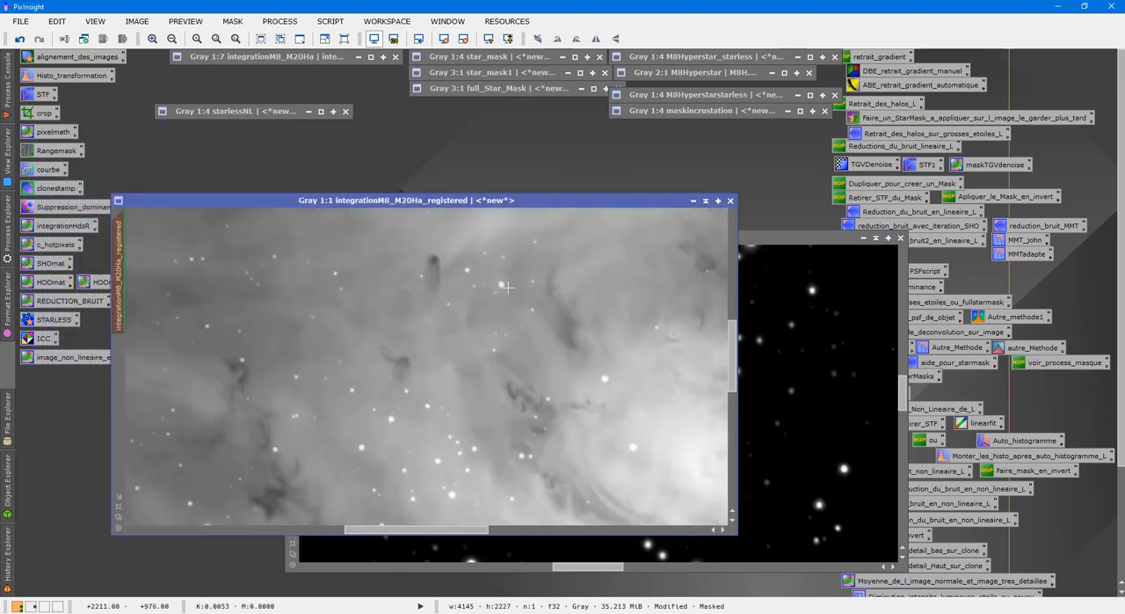
scroll(497, 284, "down", 1)
left_click_drag(264, 116, 313, 80)
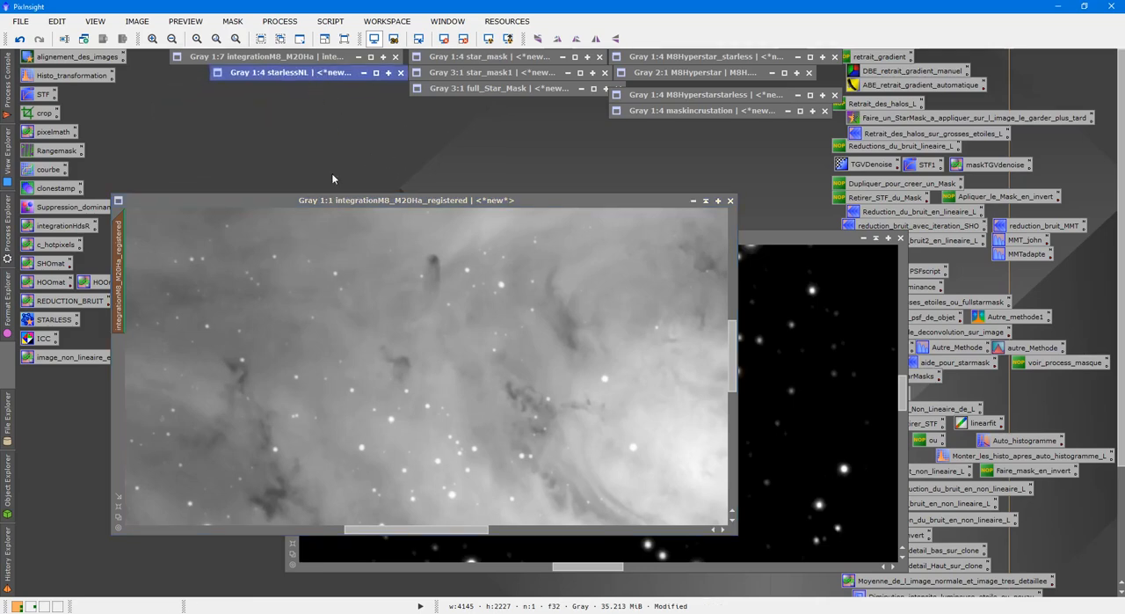
Duplicate the pre-PixelMath state of integrationM8_M20Ha_registered, and park the collapsed clone above the original's window
left_click(356, 263)
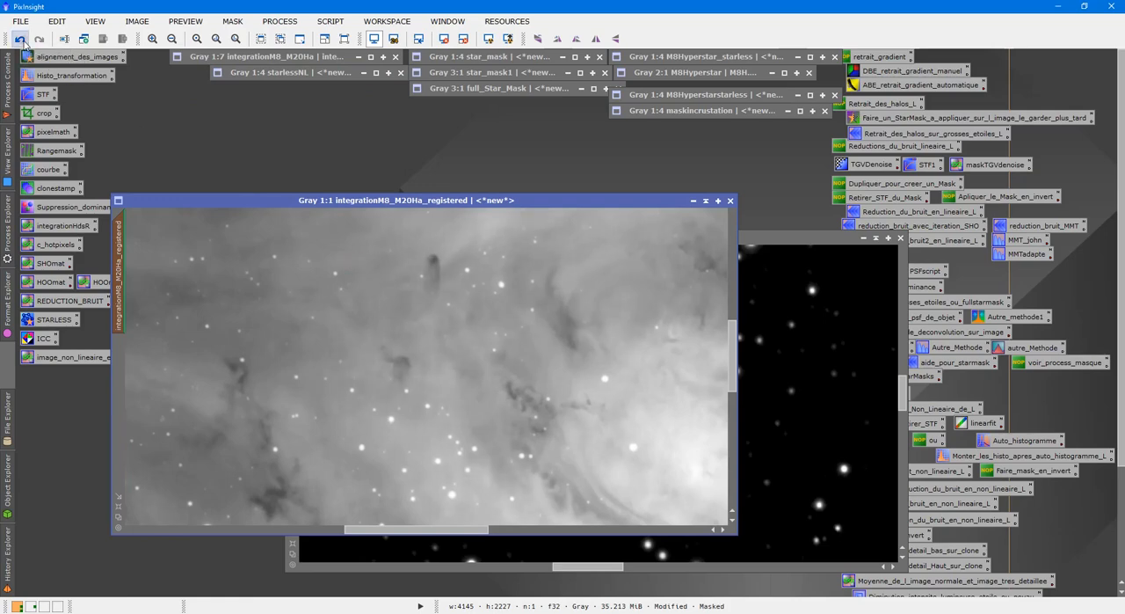
right_click(325, 291)
left_click(381, 356)
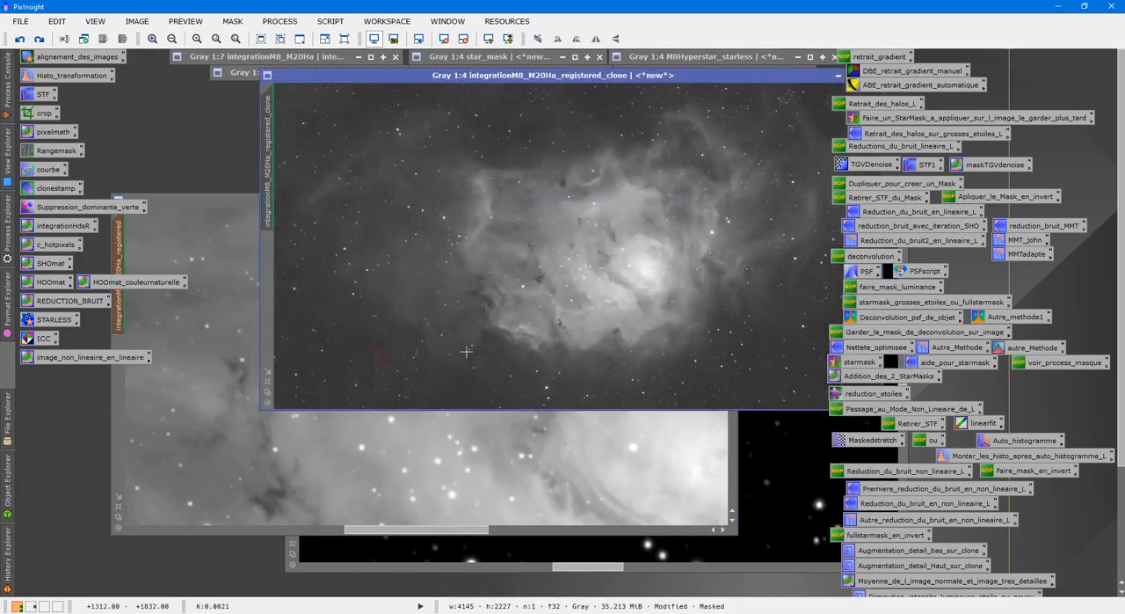
left_click(843, 76)
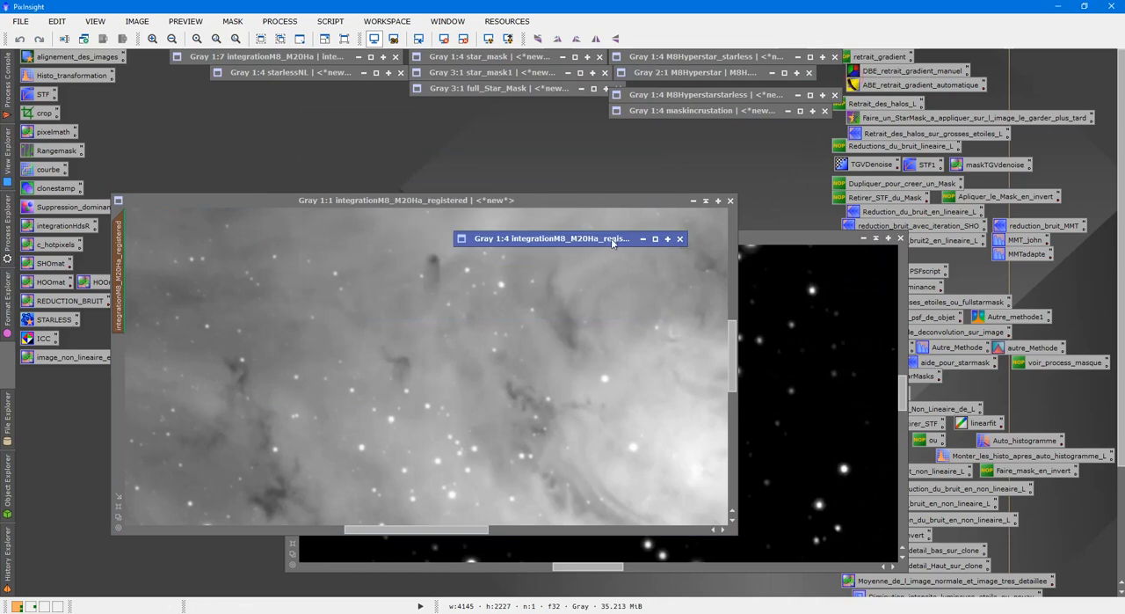
left_click_drag(484, 221, 251, 147)
double_click(251, 146)
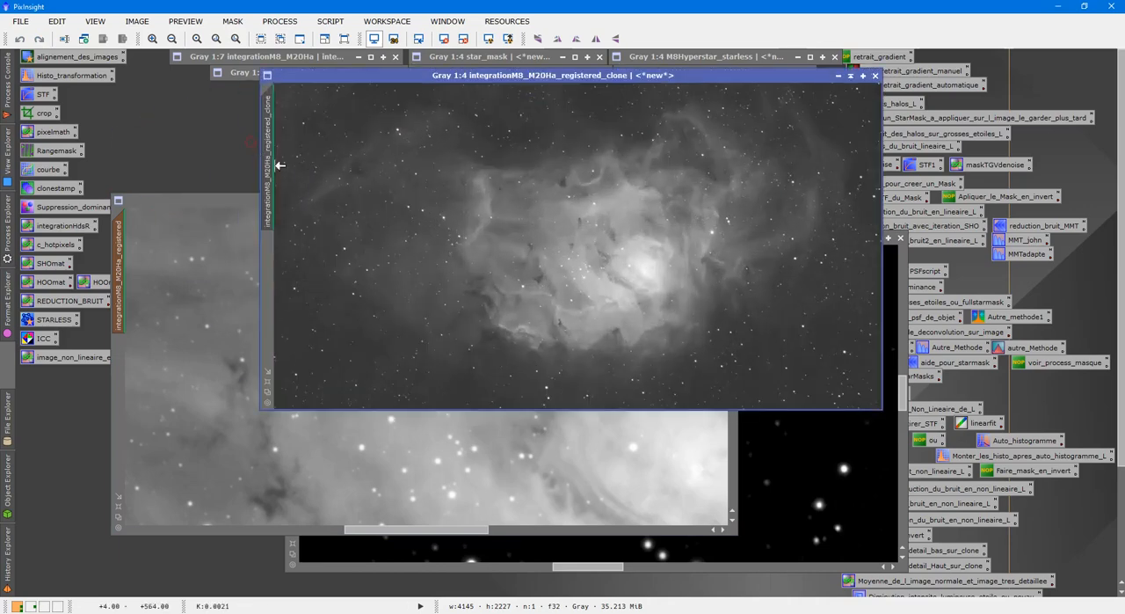
right_click(427, 219)
left_click(483, 268)
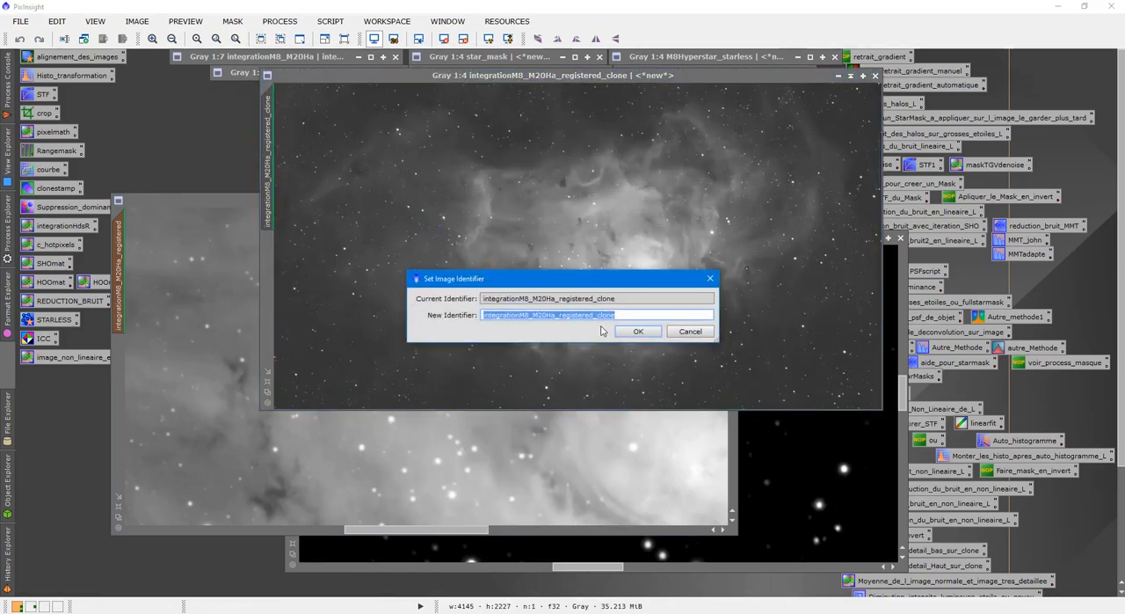
left_click(711, 279)
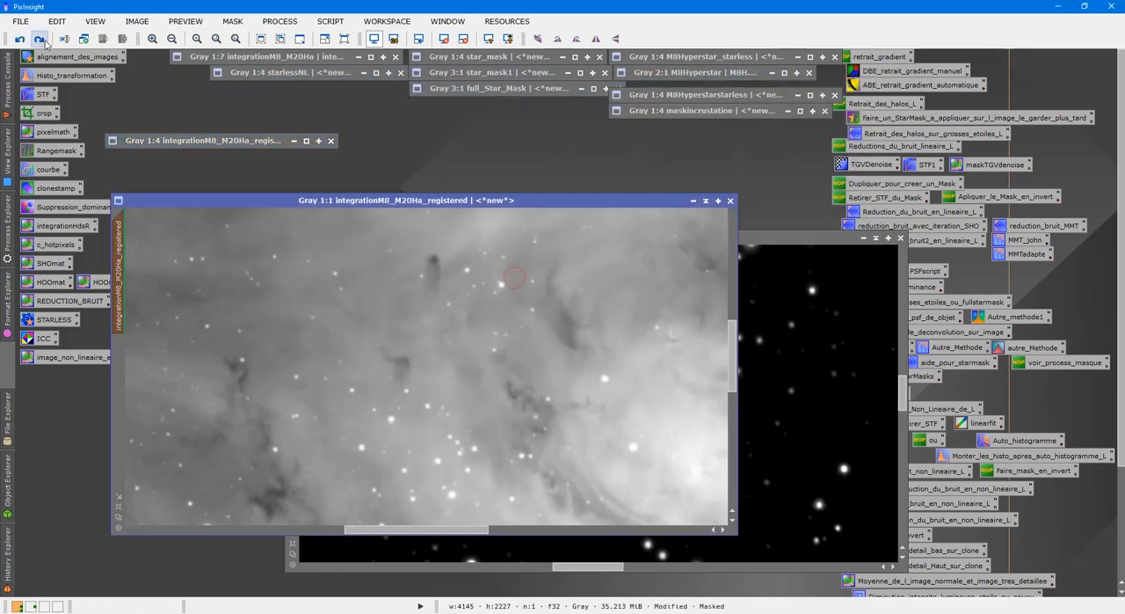
Restore the PixelMath blend on integrationM8_M20Ha_registered, and inspect its nebula and stars against fullstarmask2 at several magnifications
scroll(423, 431, "up", 1)
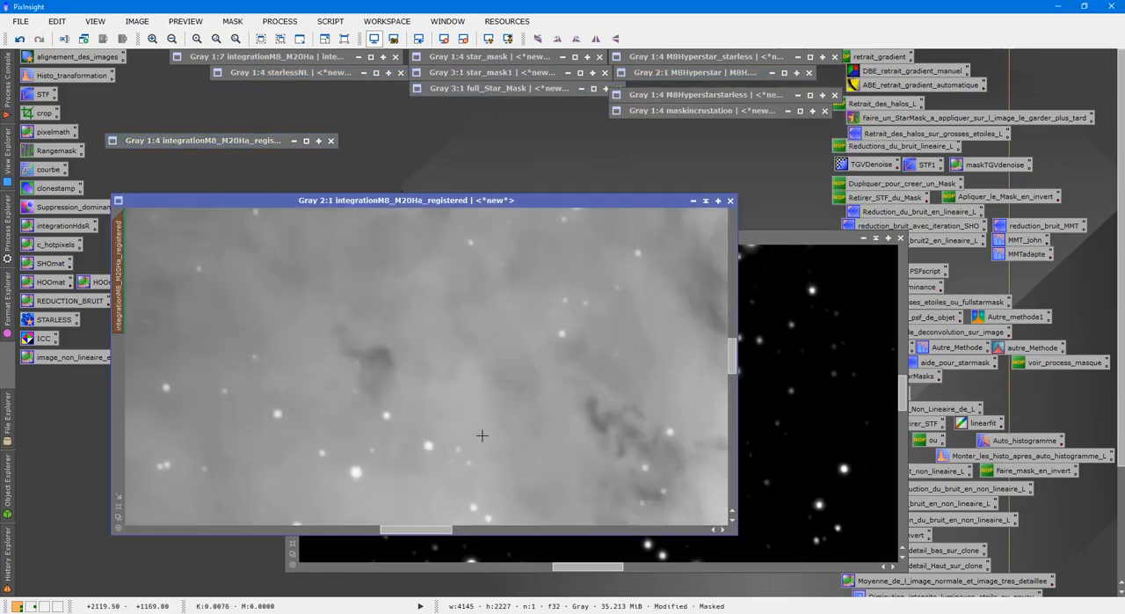
scroll(306, 444, "up", 1)
scroll(157, 501, "down", 4)
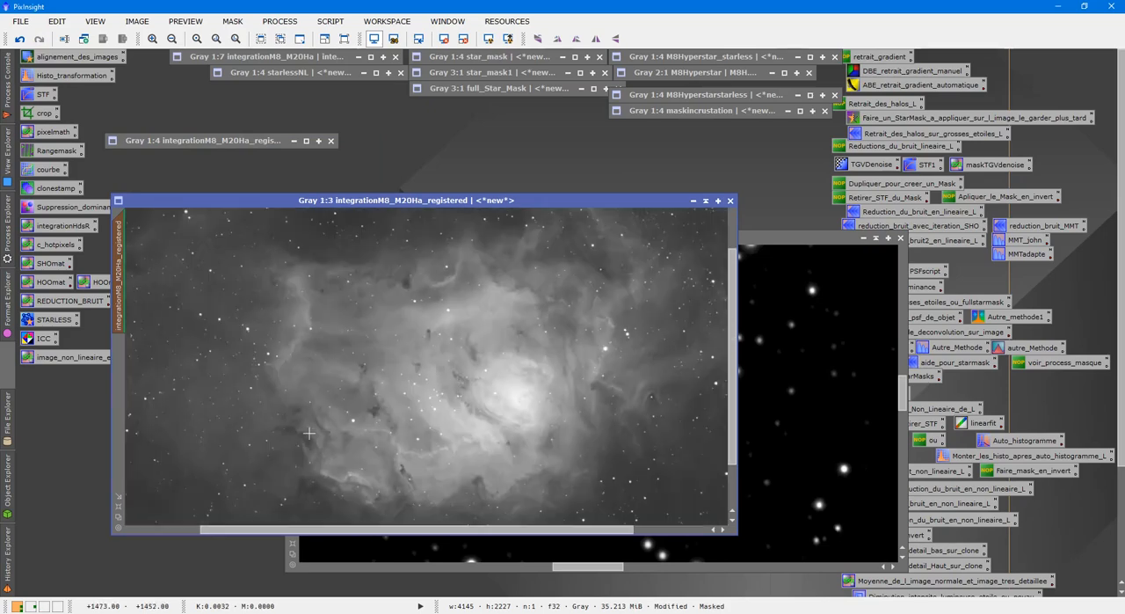
scroll(120, 523, "down", 1)
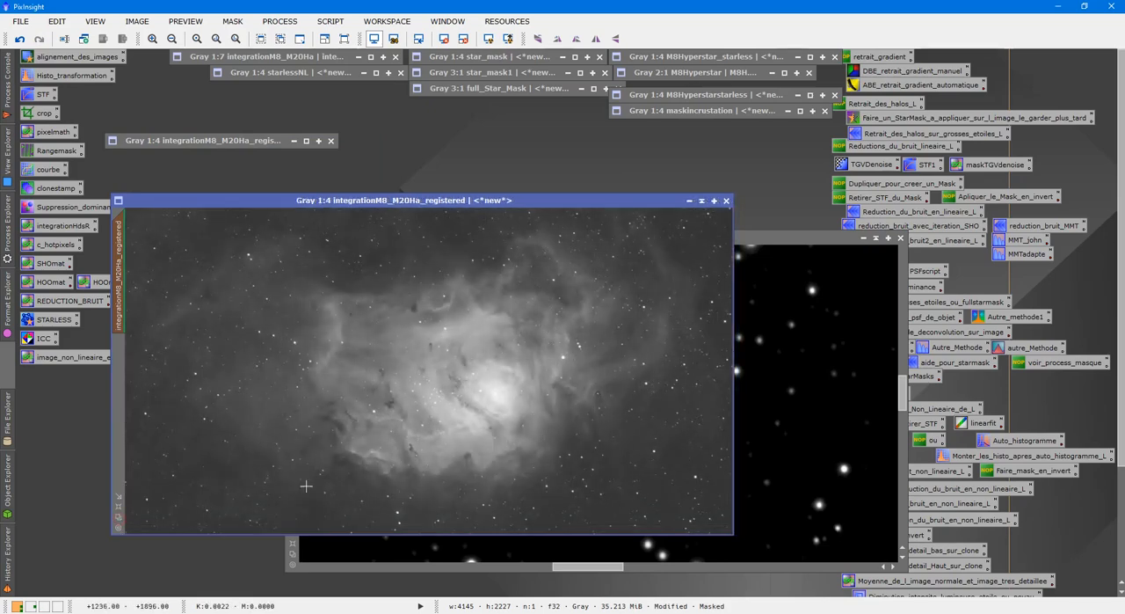
left_click(809, 385)
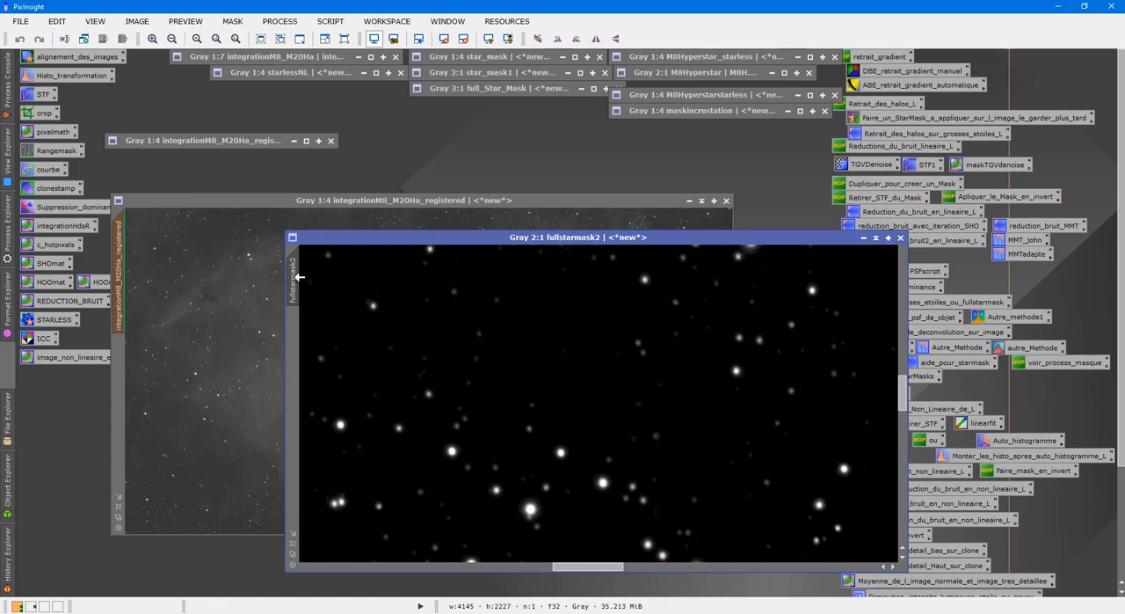
left_click(177, 371)
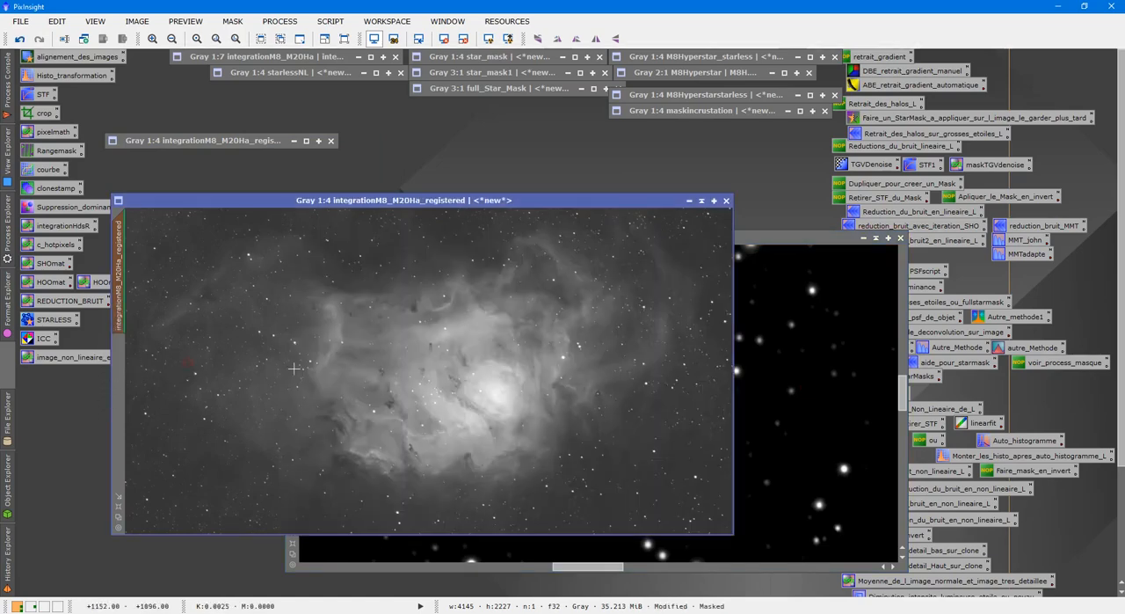
scroll(334, 371, "up", 4)
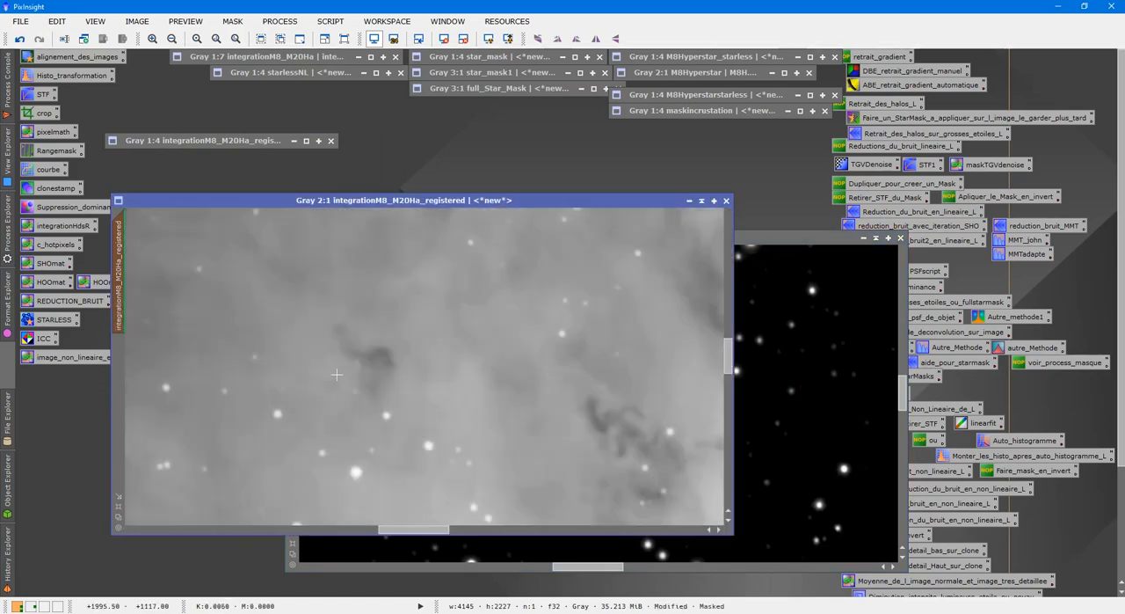
Show the mask overlay on integrationM8_M20Ha_registered, compare its exposed stars with the clone at 3:1, and hide the overlay
key("ctrl+k")
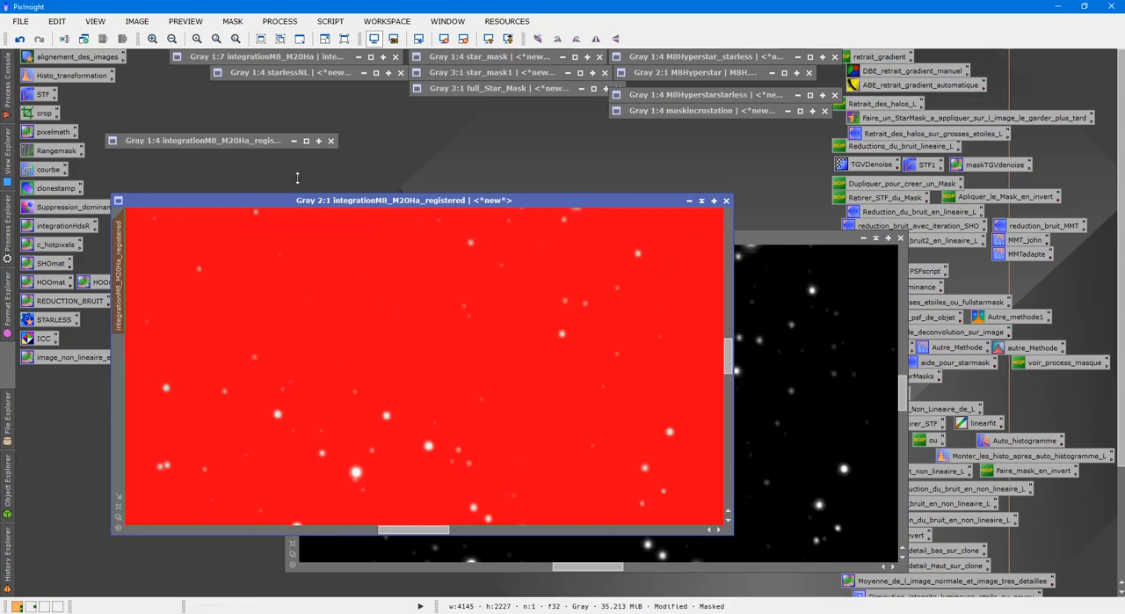
double_click(274, 142)
scroll(545, 280, "up", 2)
scroll(545, 279, "up", 3)
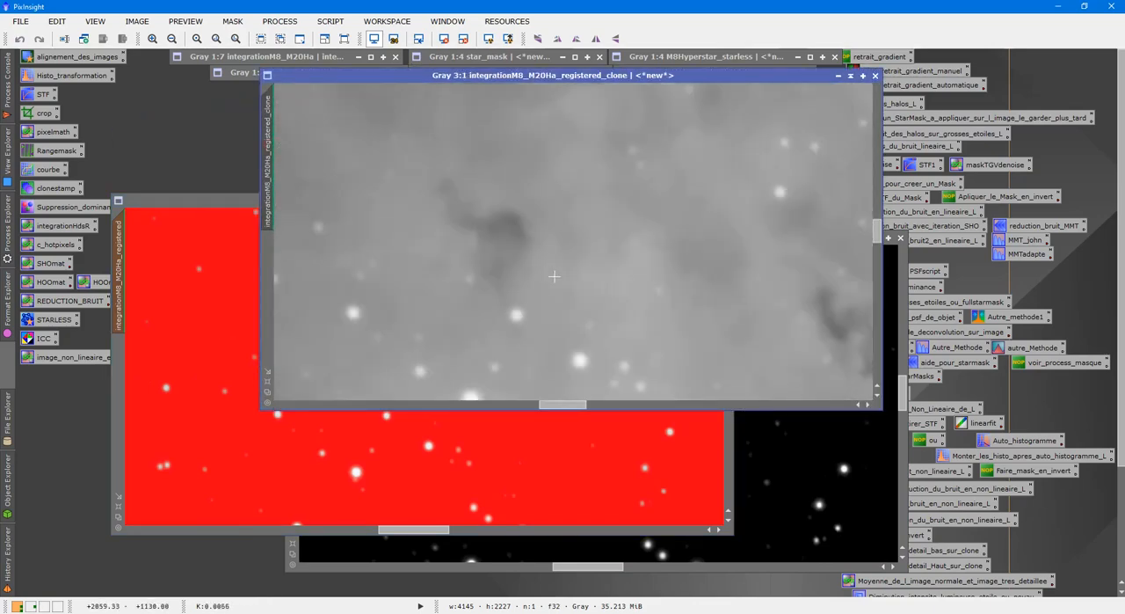
left_click(850, 75)
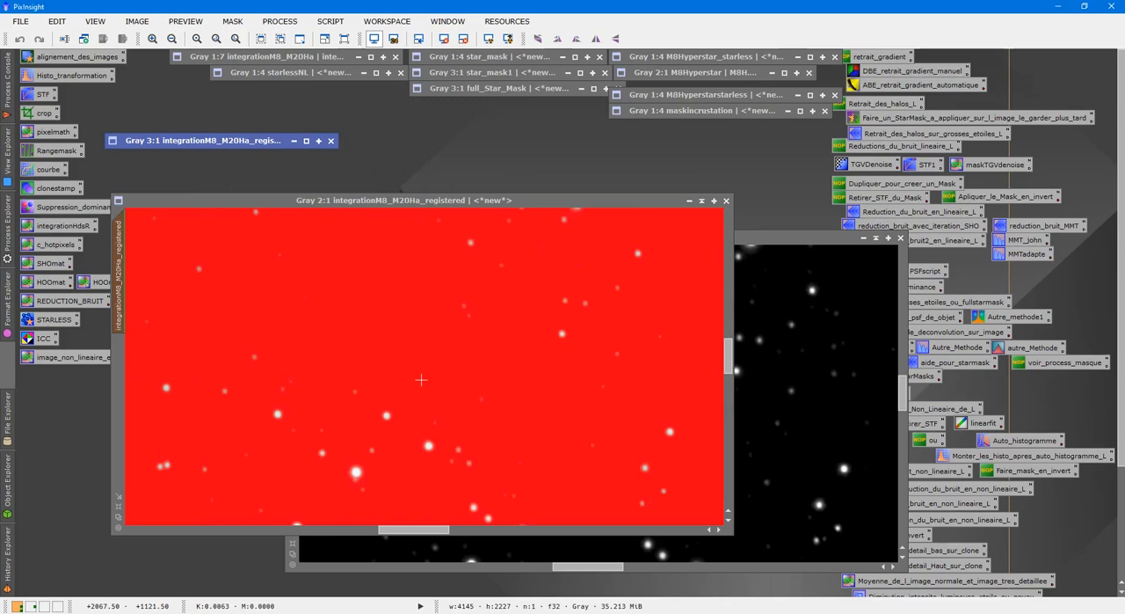
left_click(422, 379)
key("ctrl+k")
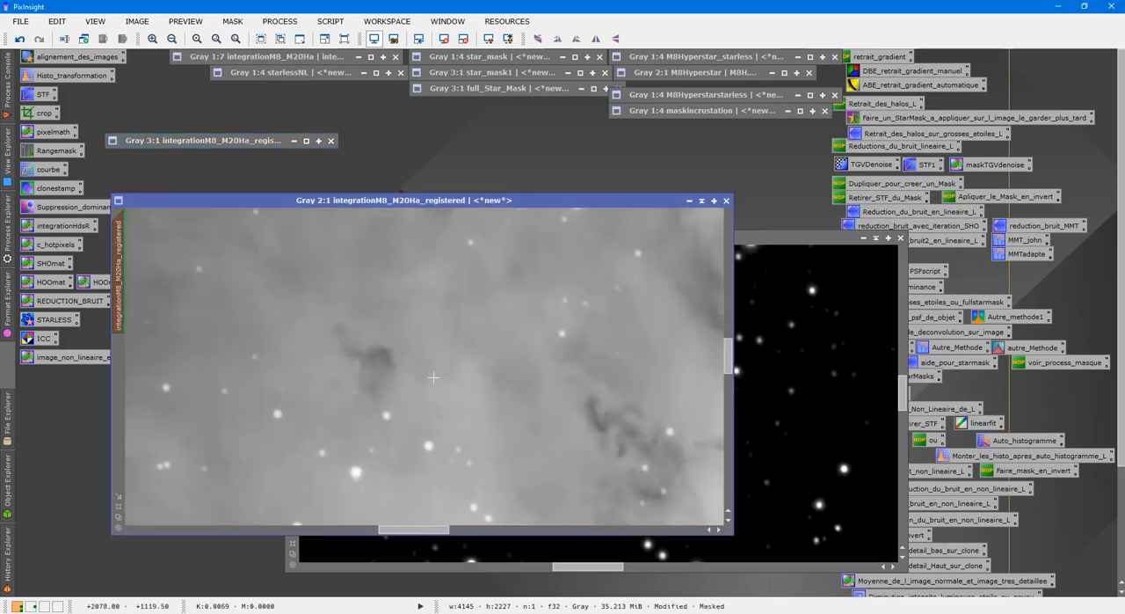
Enter the PixelMath expression max(integrationM8_M20Ha_registered,integrationM8_M20Ha_registered_clone)
double_click(51, 131)
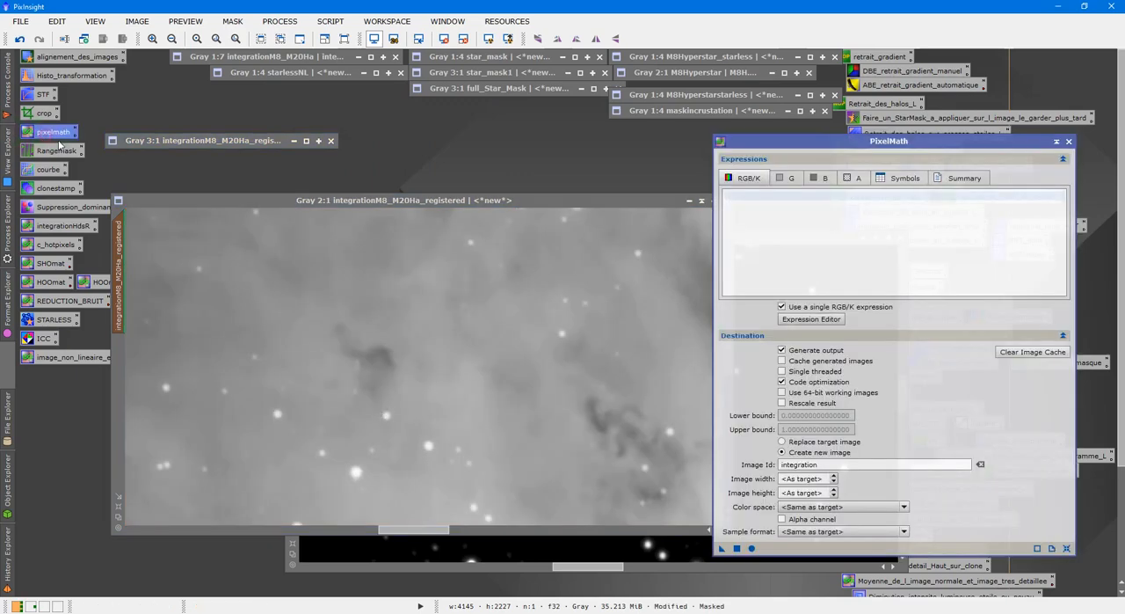
left_click(810, 319)
left_click_drag(771, 94, 980, 151)
left_click(527, 191)
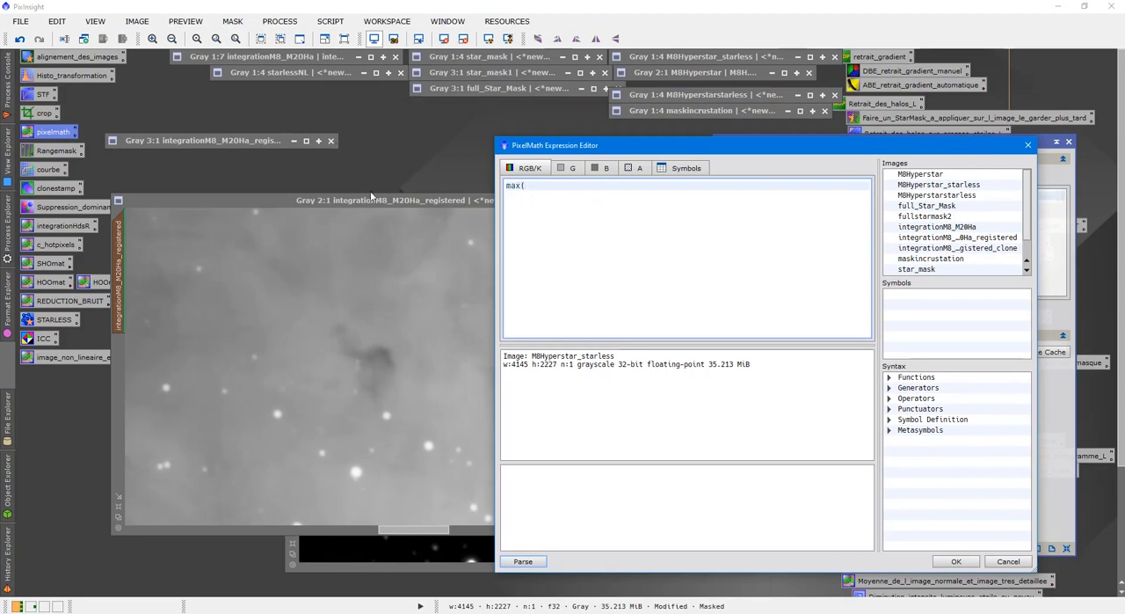
double_click(973, 239)
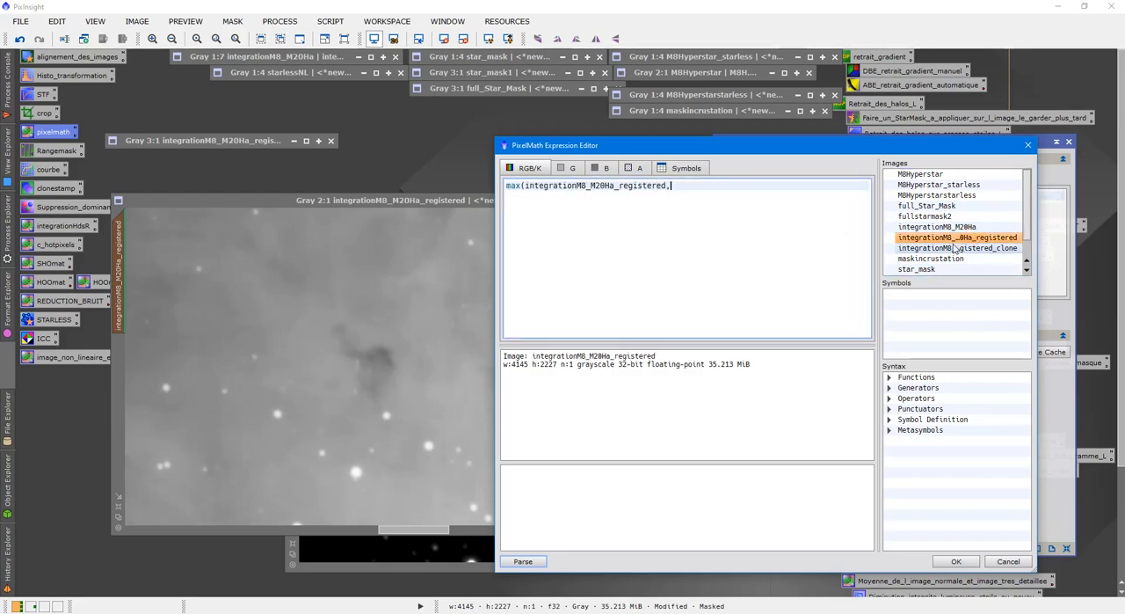
type(",")
double_click(971, 249)
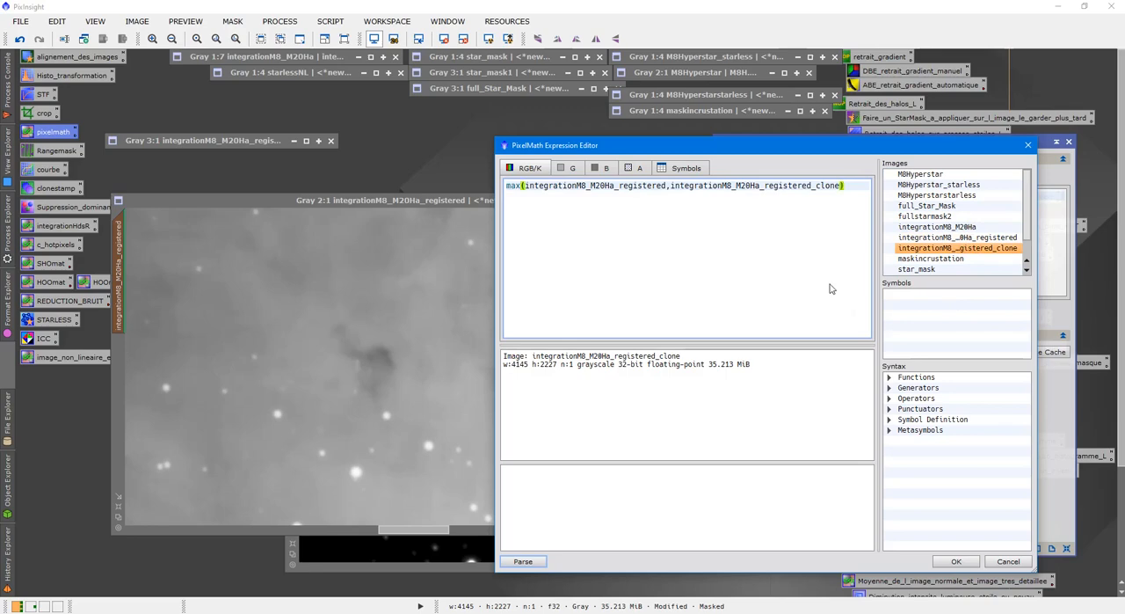
left_click(956, 561)
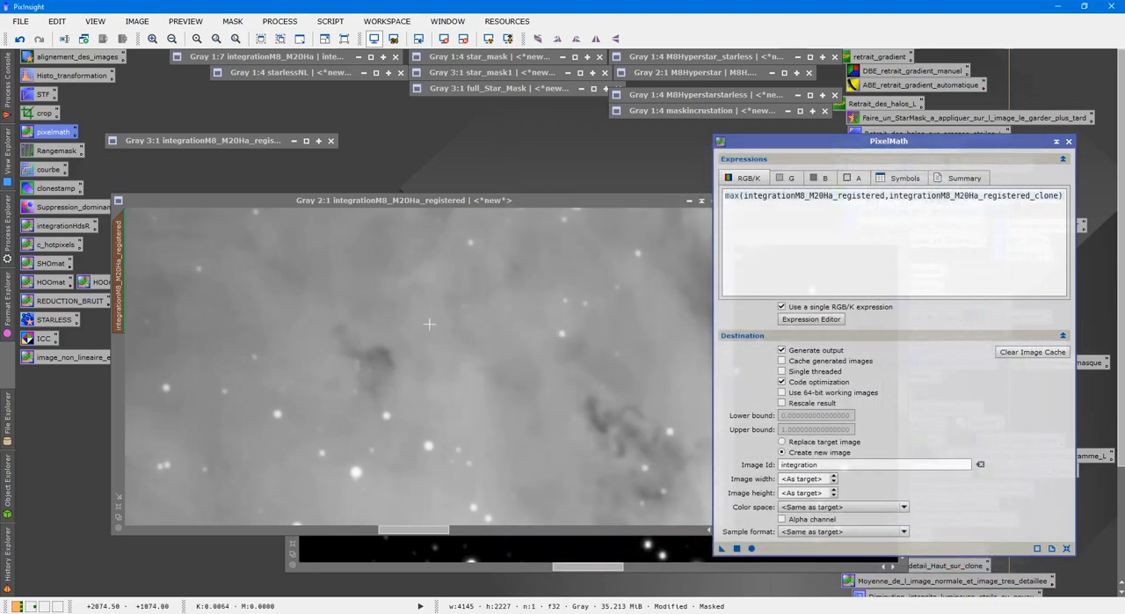
Match integrationM8_M20Ha_registered to the clone's 3:1 view, and apply the max expression to it with Replace target image
double_click(227, 140)
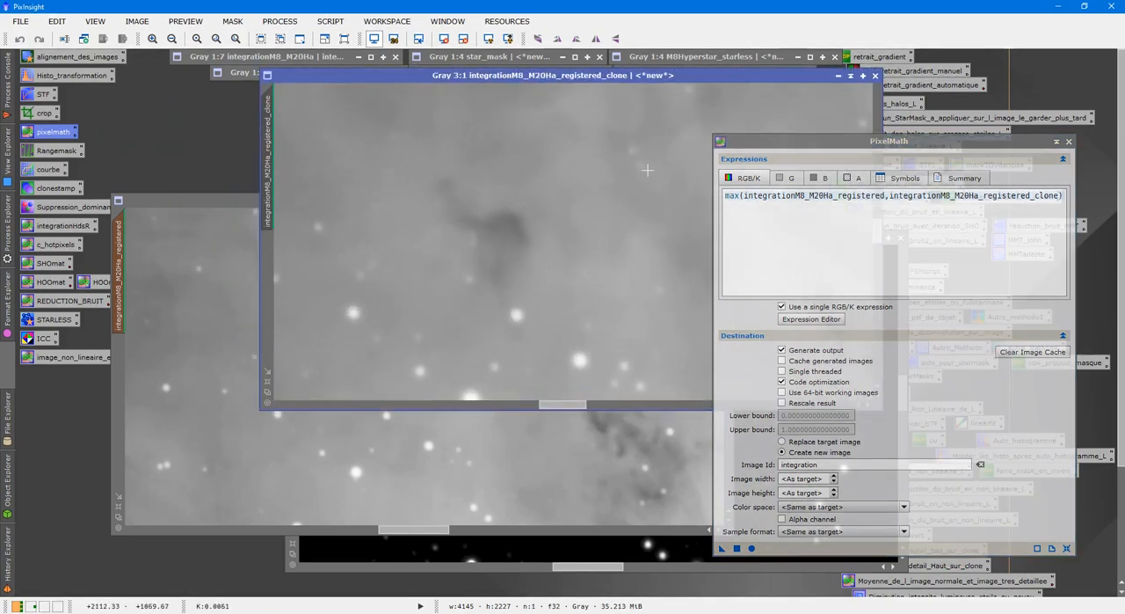
mouse_move(267, 171)
left_mouse_down()
mouse_move(213, 264)
mouse_move(121, 280)
left_mouse_up()
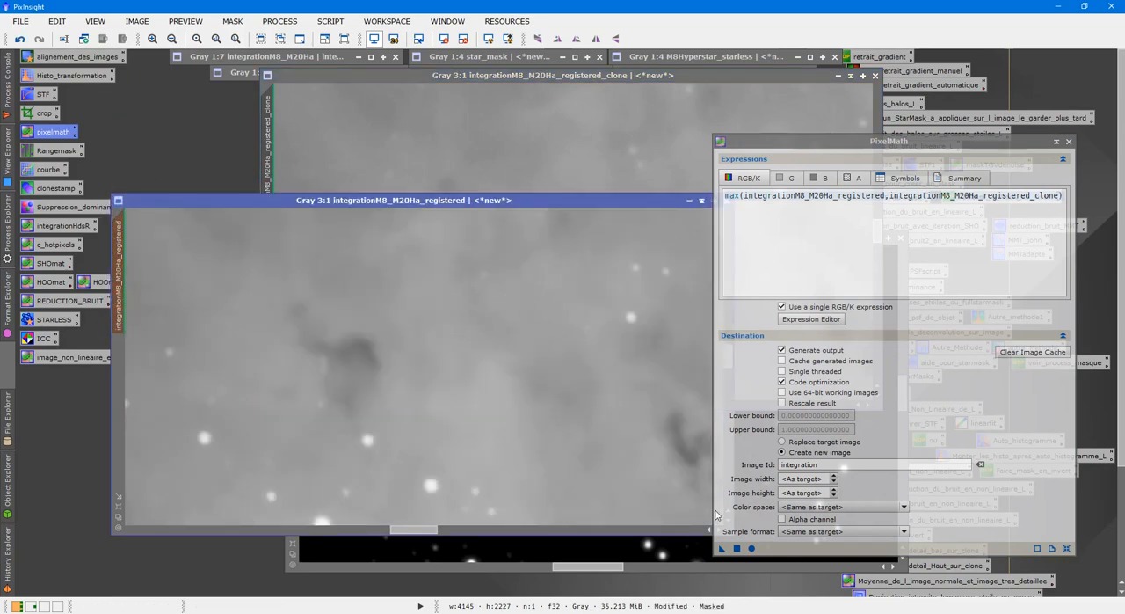
left_click(782, 441)
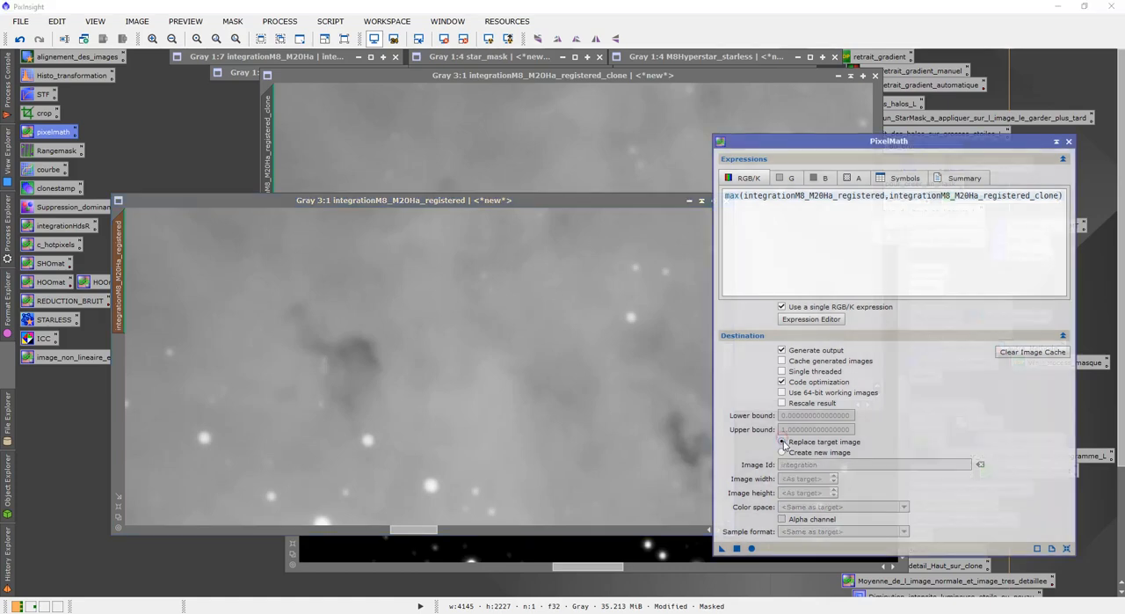
left_click_drag(722, 548, 399, 383)
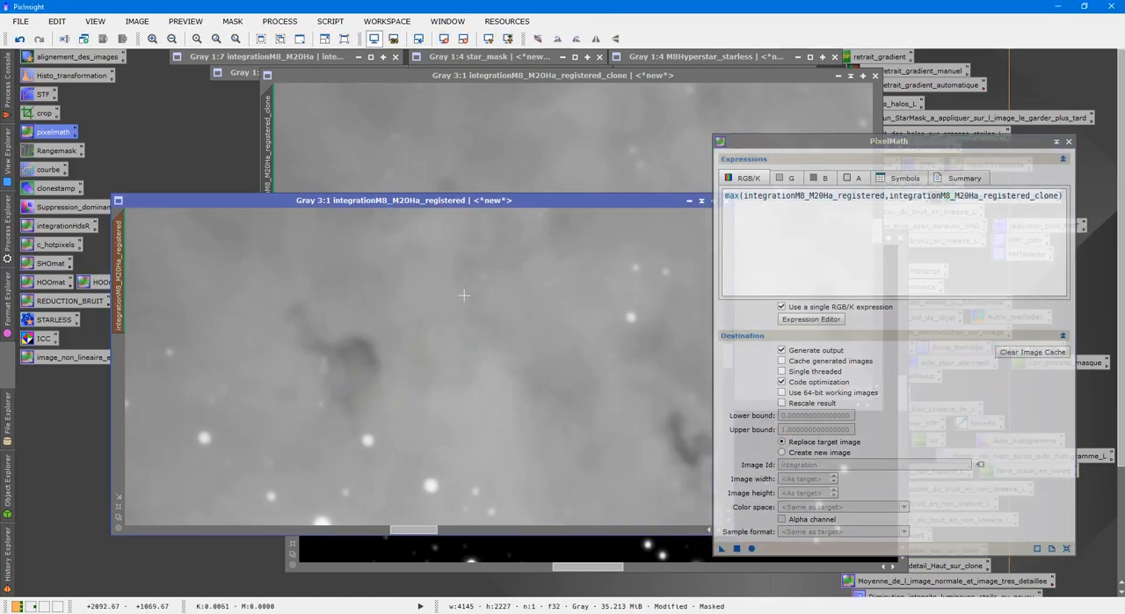
scroll(497, 340, "down", 3)
scroll(511, 343, "down", 2)
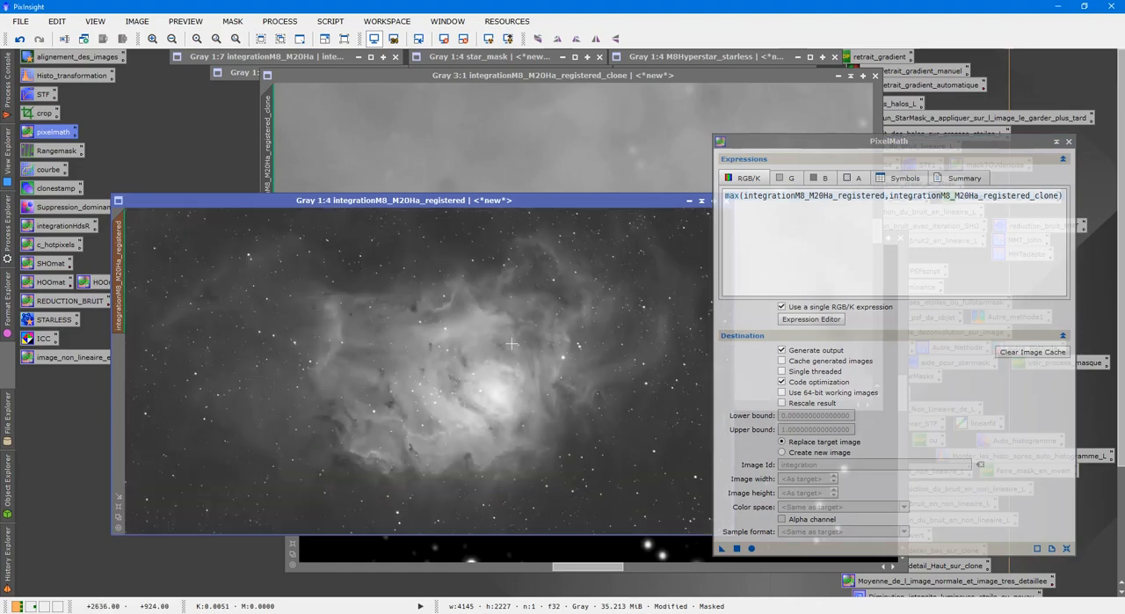
Close PixelMath and discard the integrationM8_M20Ha_registered_clone image
left_click(838, 111)
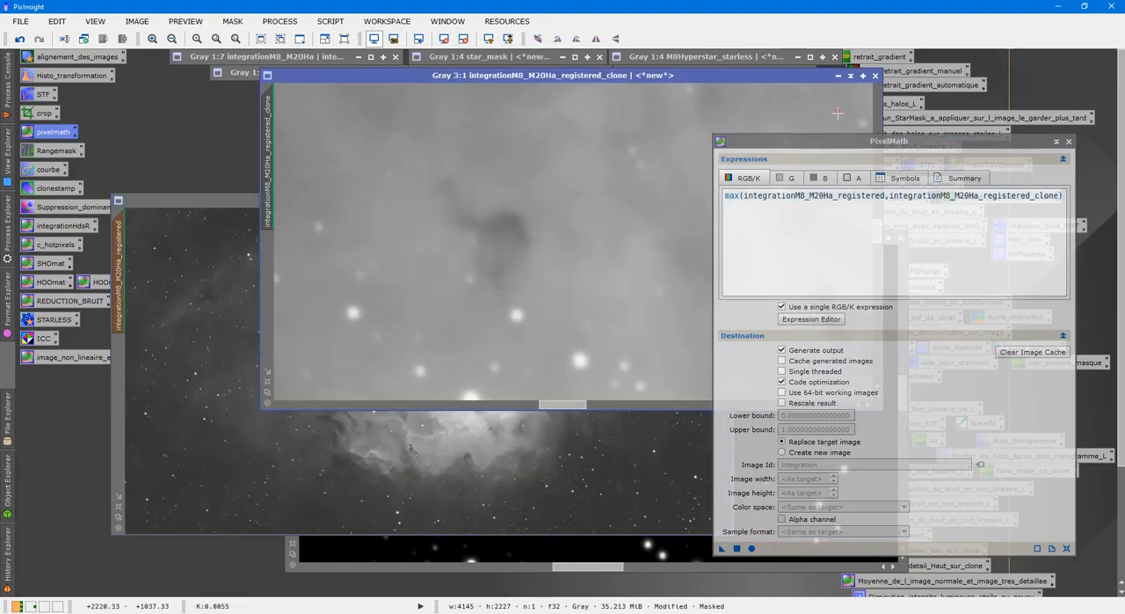
left_click(1070, 142)
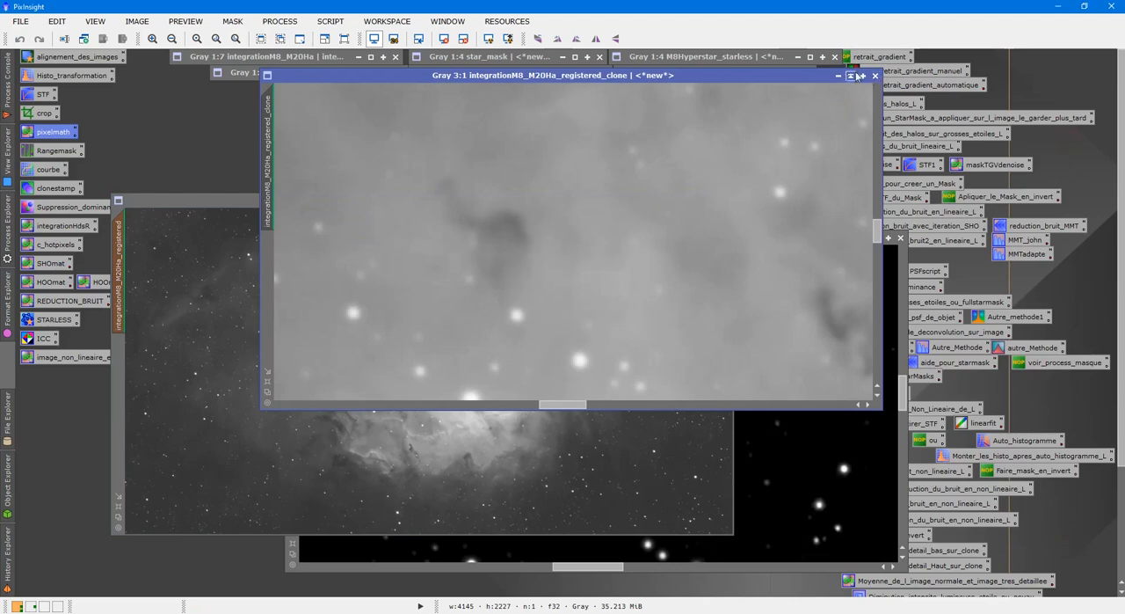
left_click(850, 78)
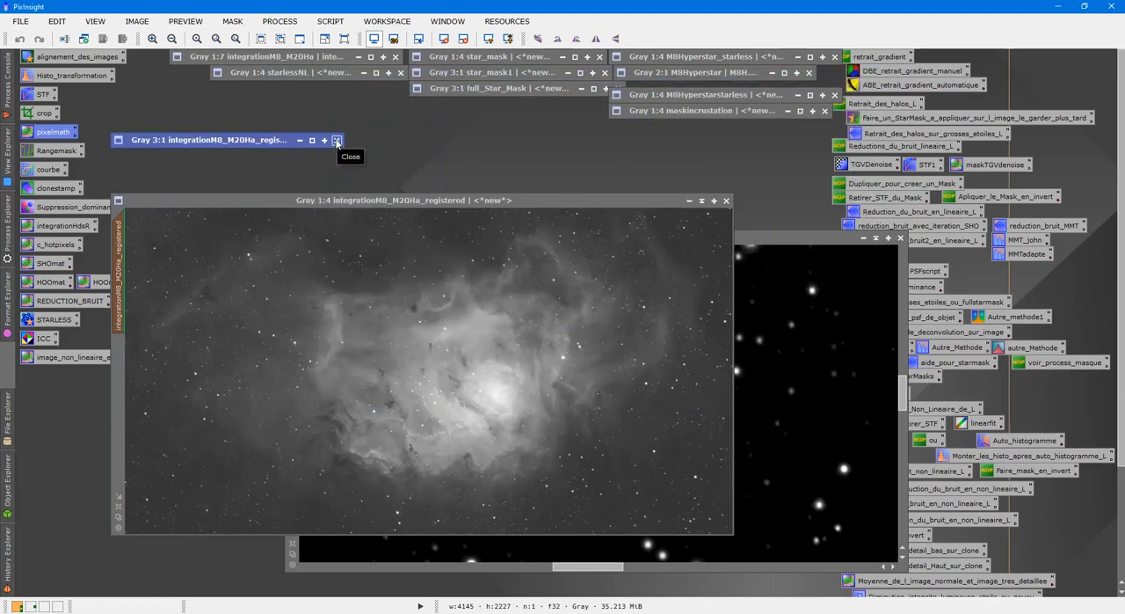
left_click(337, 141)
Close fullstarmask2, releasing it as the mask of integrationM8_M20Ha_registered
left_click(799, 306)
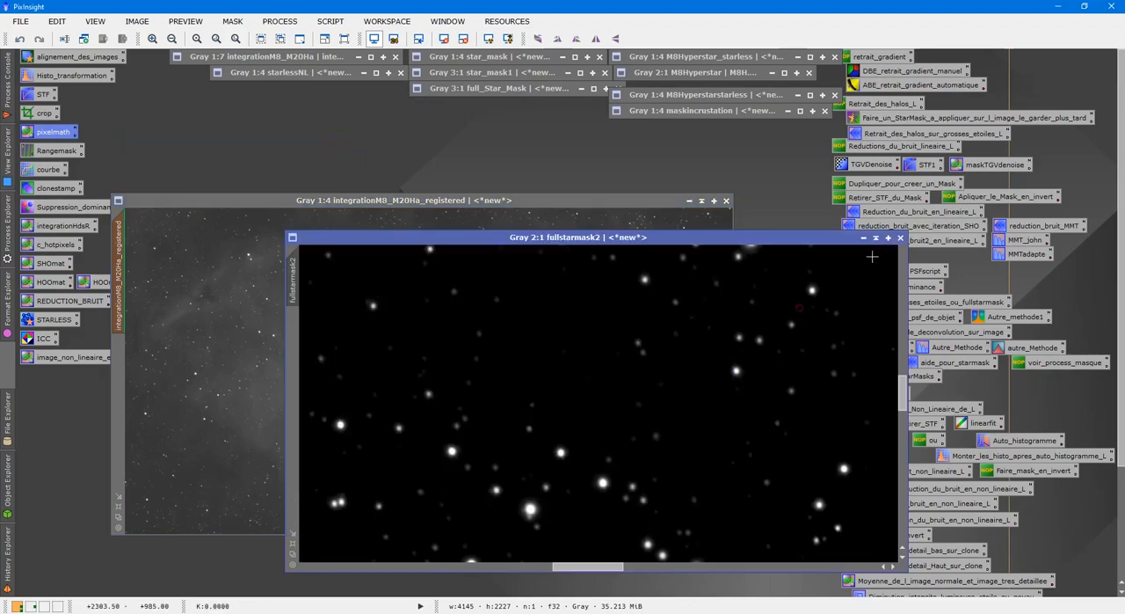
left_click(900, 239)
left_click(558, 339)
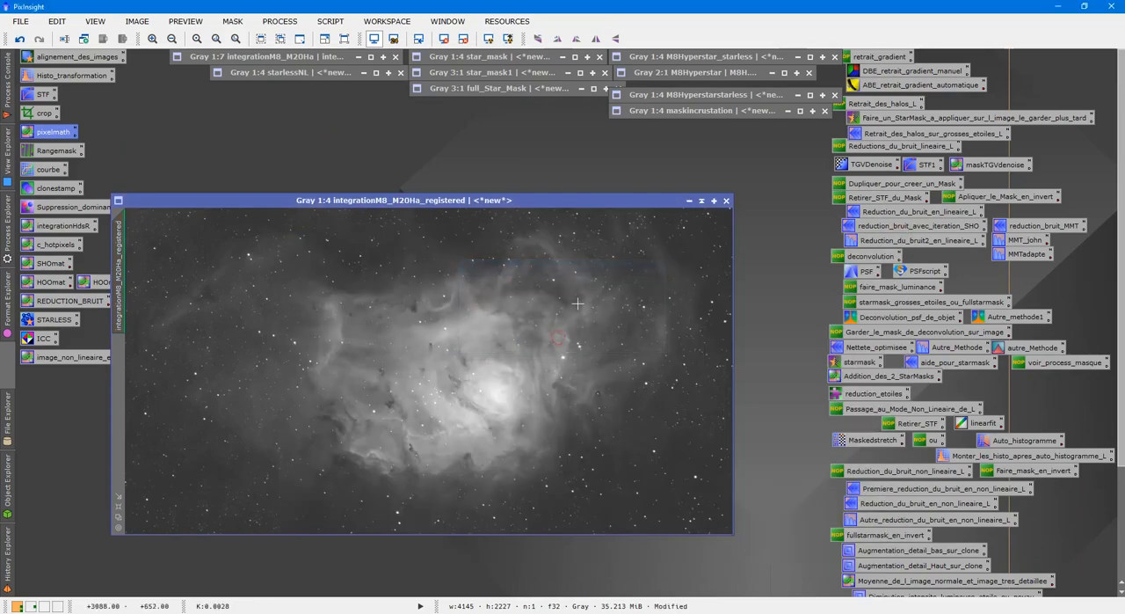
Rename the integrationM8_M20Ha_registered image's identifier to incrustation
right_click(393, 303)
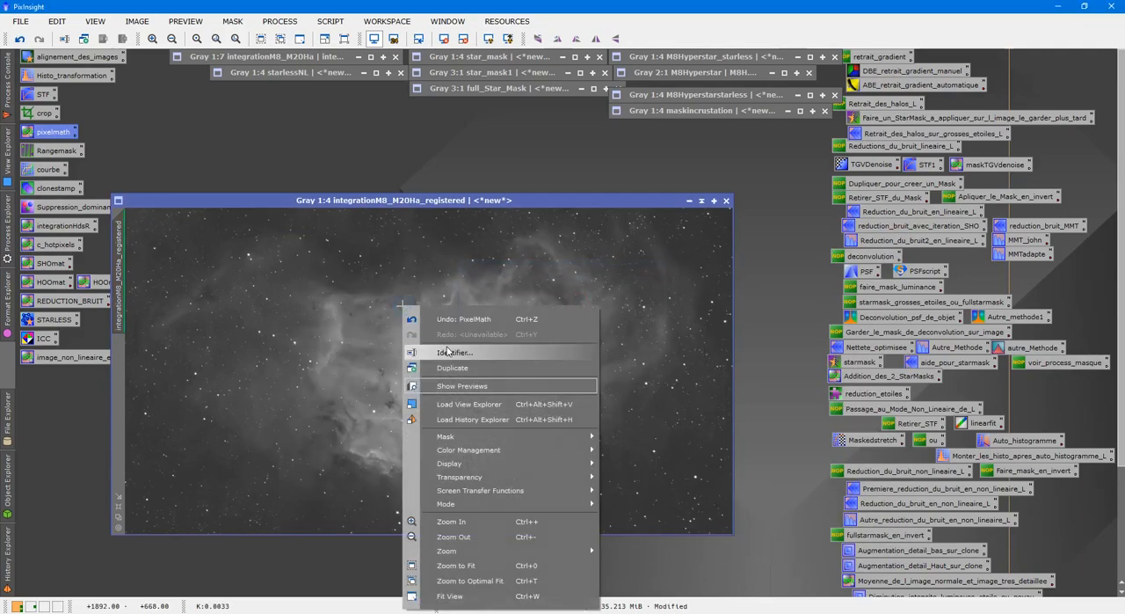
left_click(448, 350)
type("incrusta")
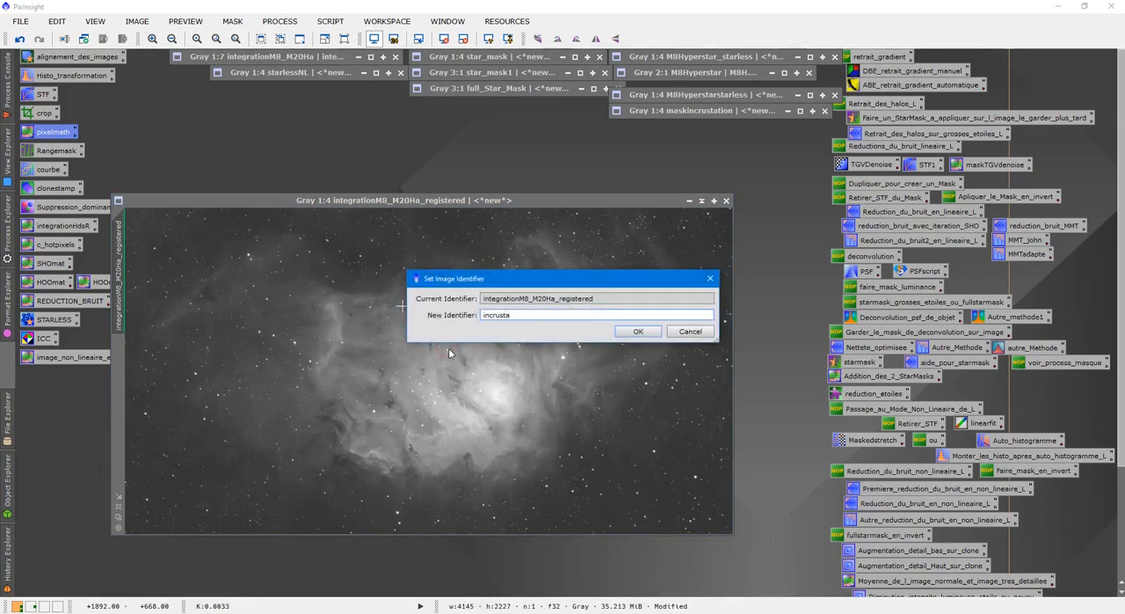
type("tion")
key("Return")
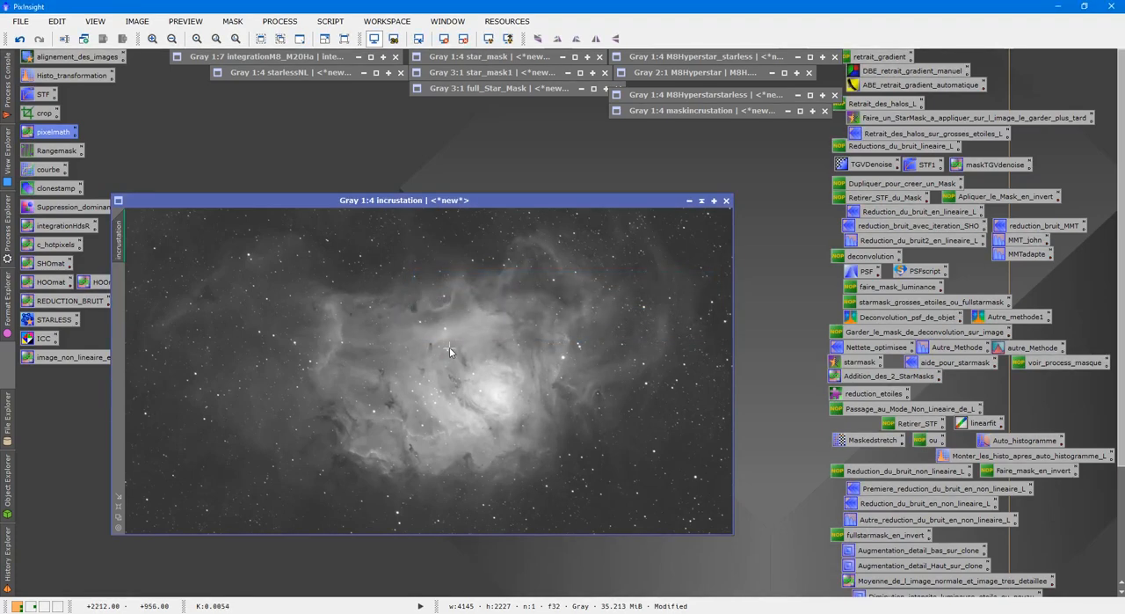
Close the starlessNL and maskincrustation images without saving, breaking the existing mask references
left_click(400, 72)
left_click(545, 344)
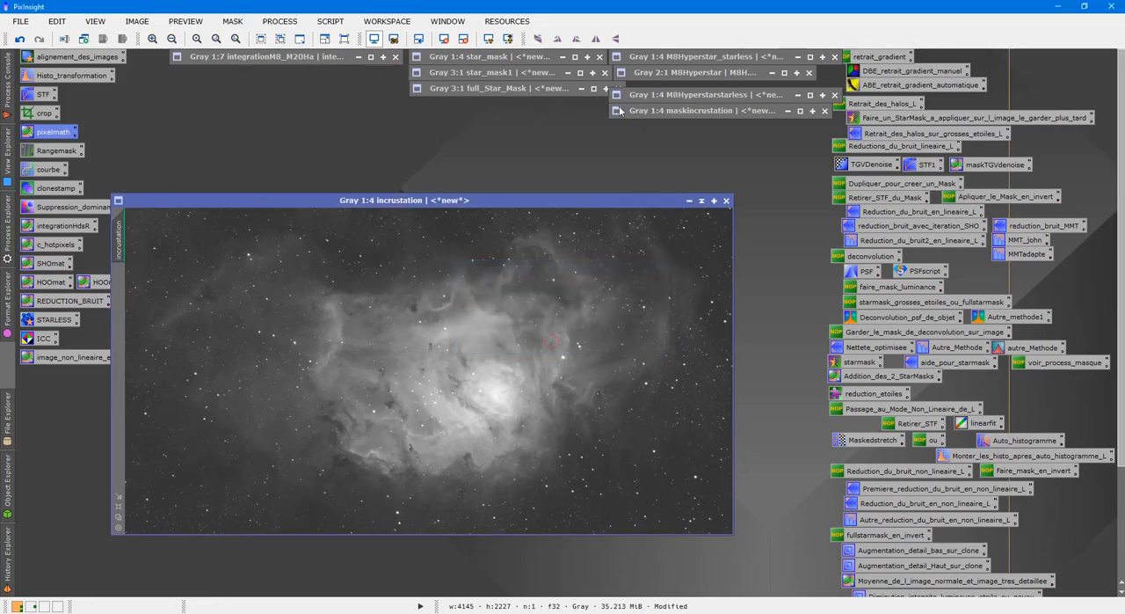
left_click(825, 111)
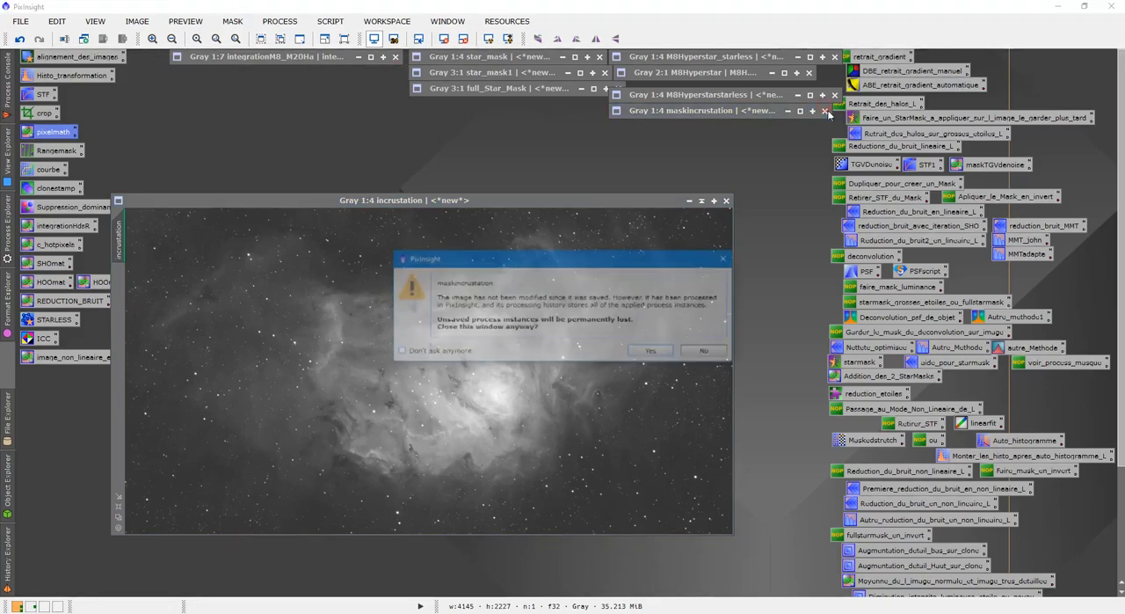
left_click(653, 352)
left_click(521, 341)
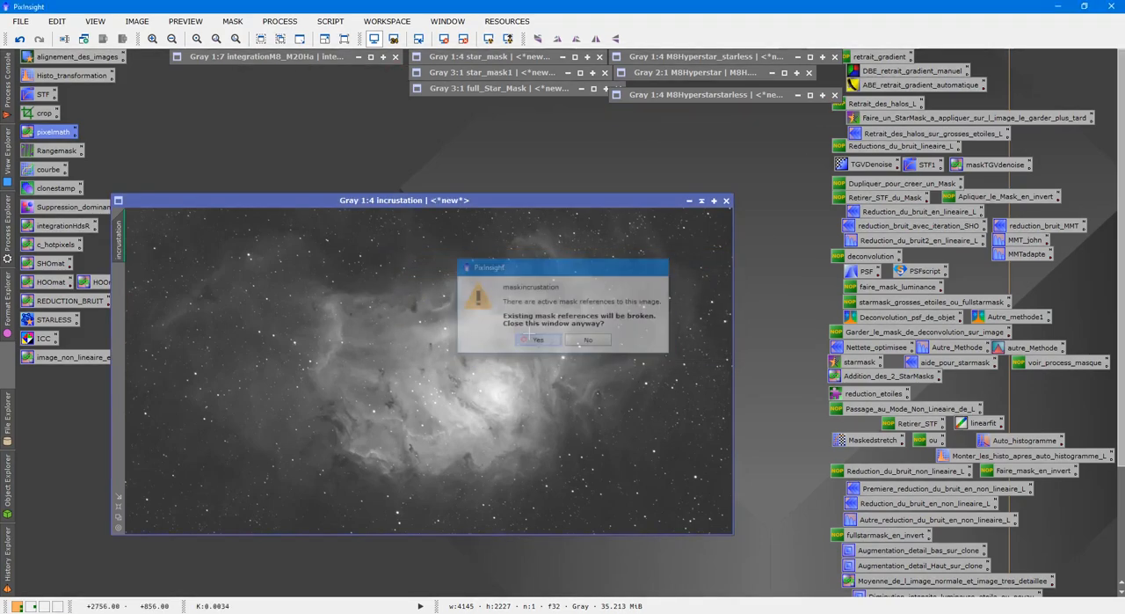
Close the M8Hyperstarstarless, M8Hyperstar and M8Hyperstar_starless images, discarding their unsaved data
left_click(833, 94)
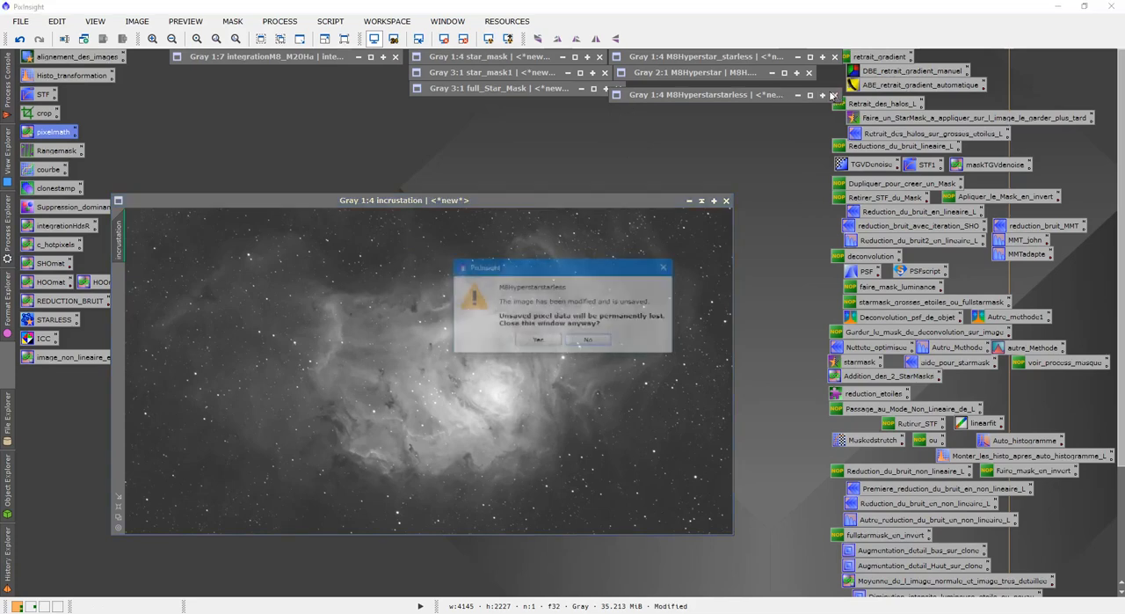
left_click(558, 340)
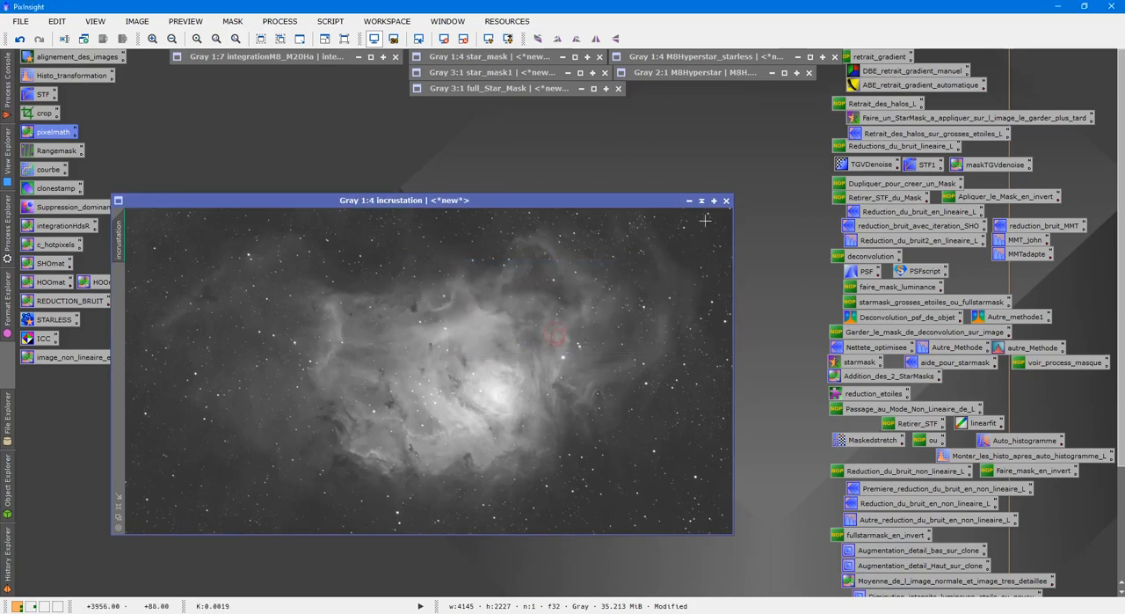
left_click(809, 72)
left_click(556, 341)
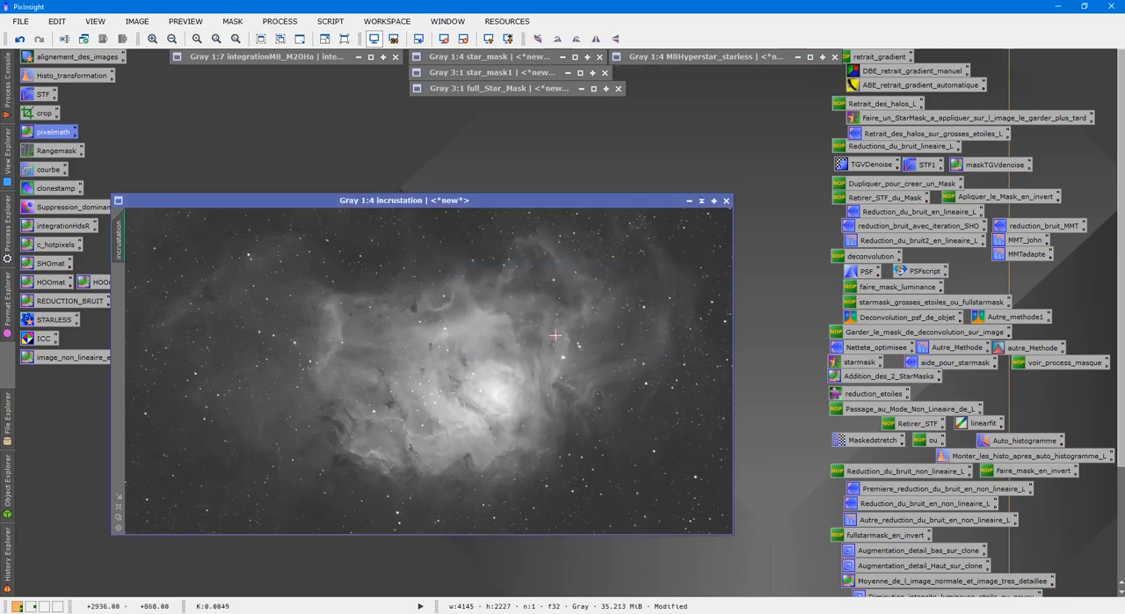
left_click(835, 56)
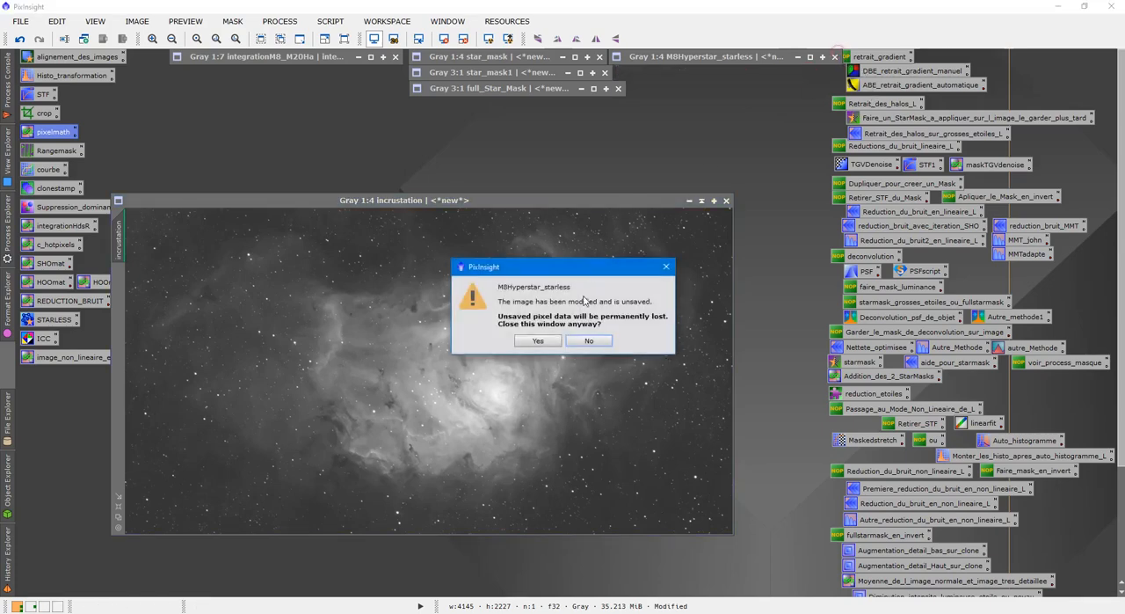
left_click(537, 340)
Close the three remaining star masks: full_Star_Mask, star_mask1 and star_mask
left_click(620, 89)
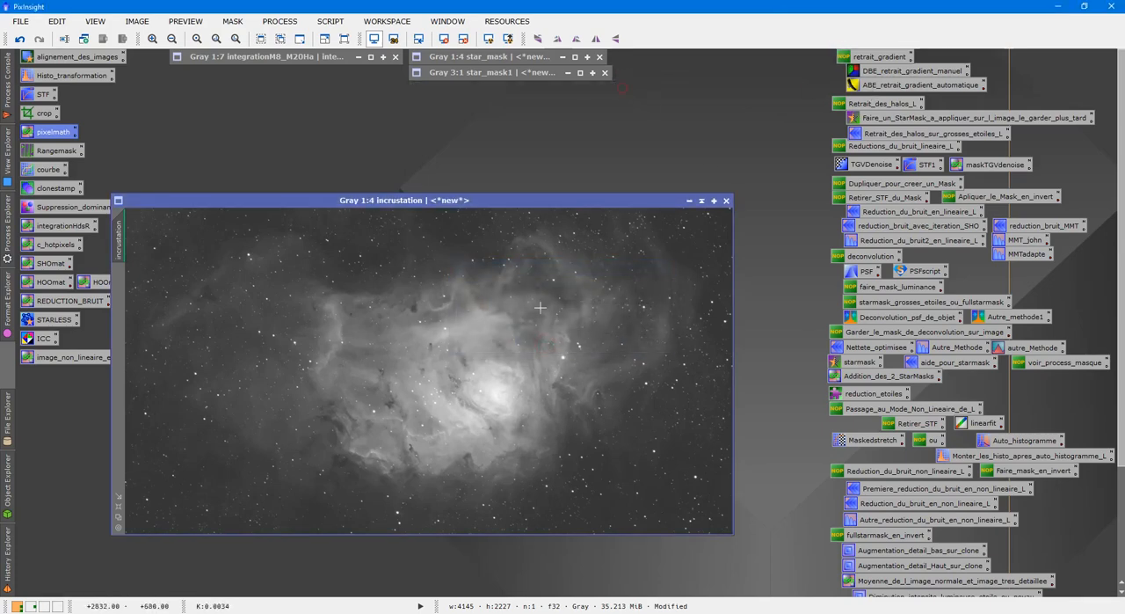
left_click(605, 73)
left_click(600, 56)
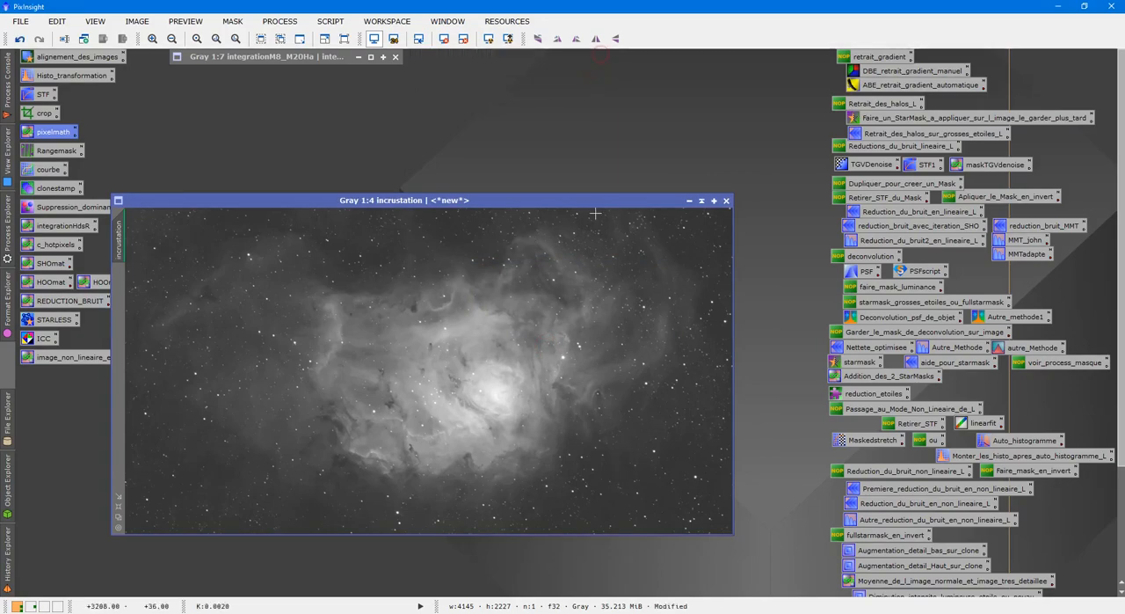
Restore the integrationM8_M20Ha window and place the incrustation image partly beside it so both are accessible
left_click(701, 202)
double_click(282, 57)
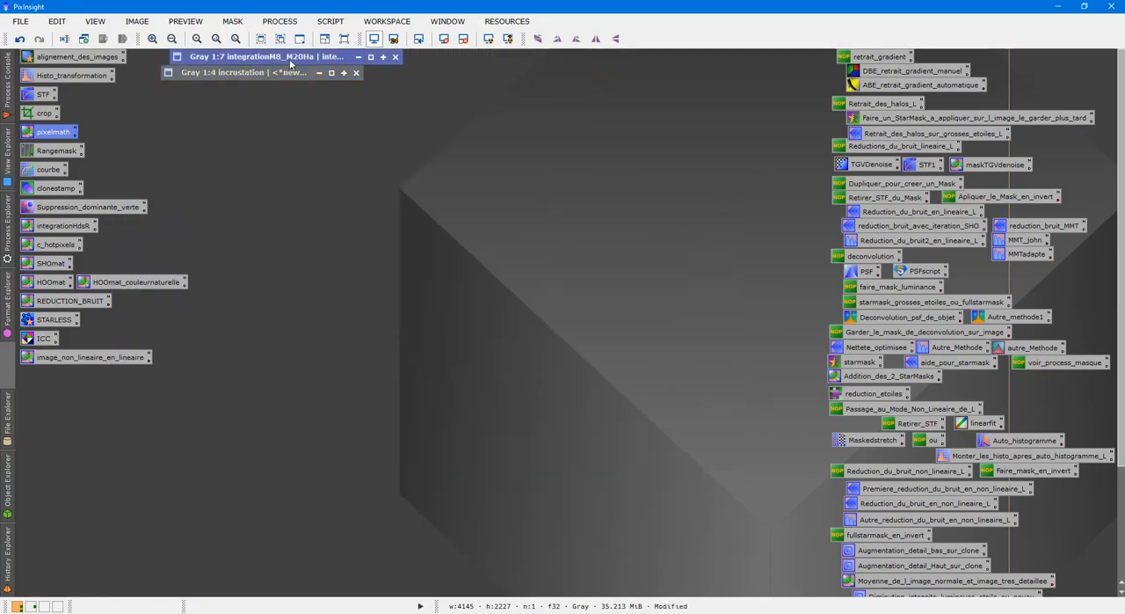
left_click_drag(286, 69, 287, 117)
double_click(273, 77)
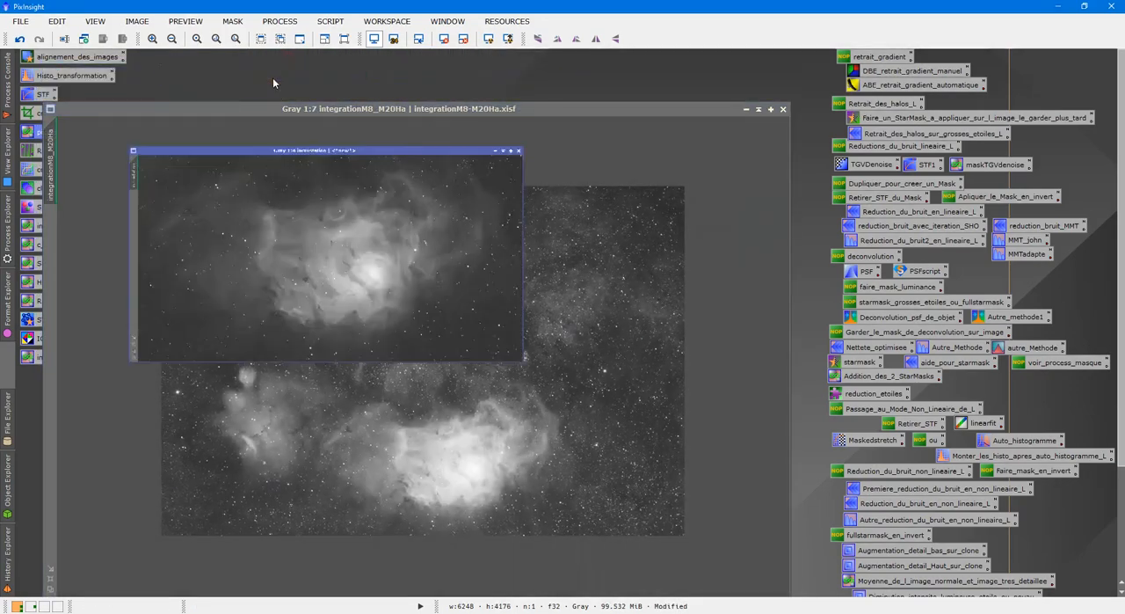
left_click(700, 201)
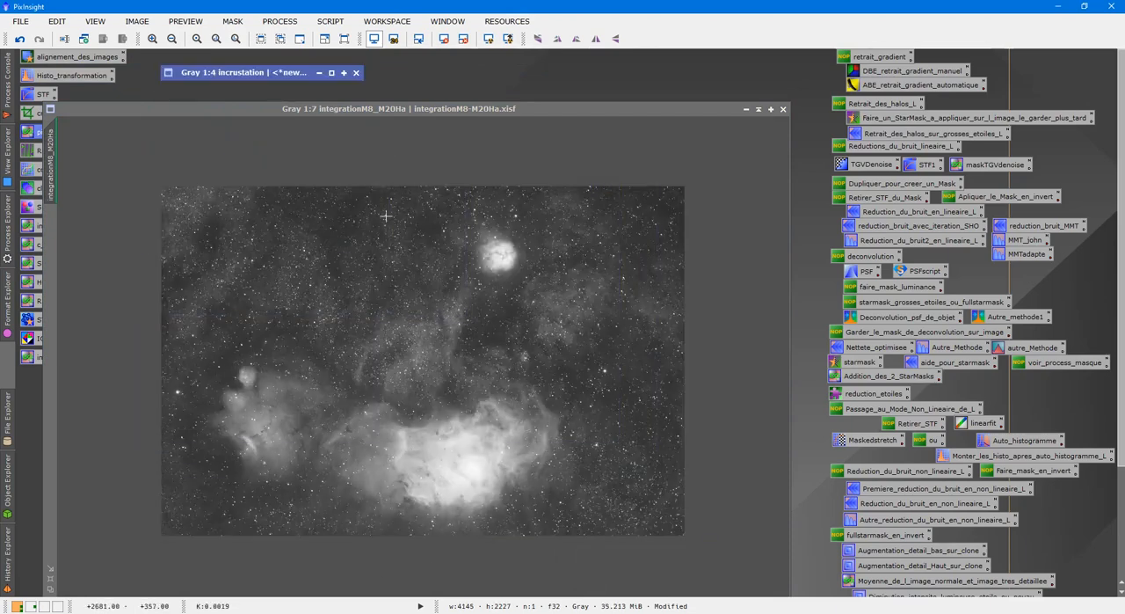
left_click_drag(258, 78, 508, 73)
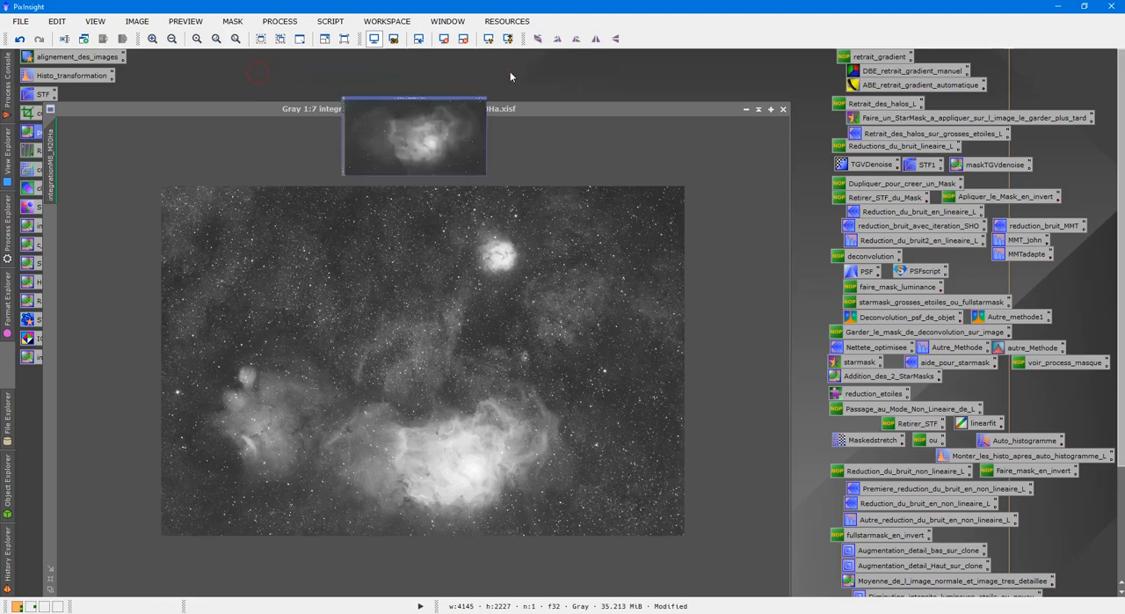
double_click(510, 71)
left_click_drag(513, 194, 816, 181)
Define a preview on integrationM8_M20Ha that frames the large bright nebula down to the image's lower edge
left_click(377, 334)
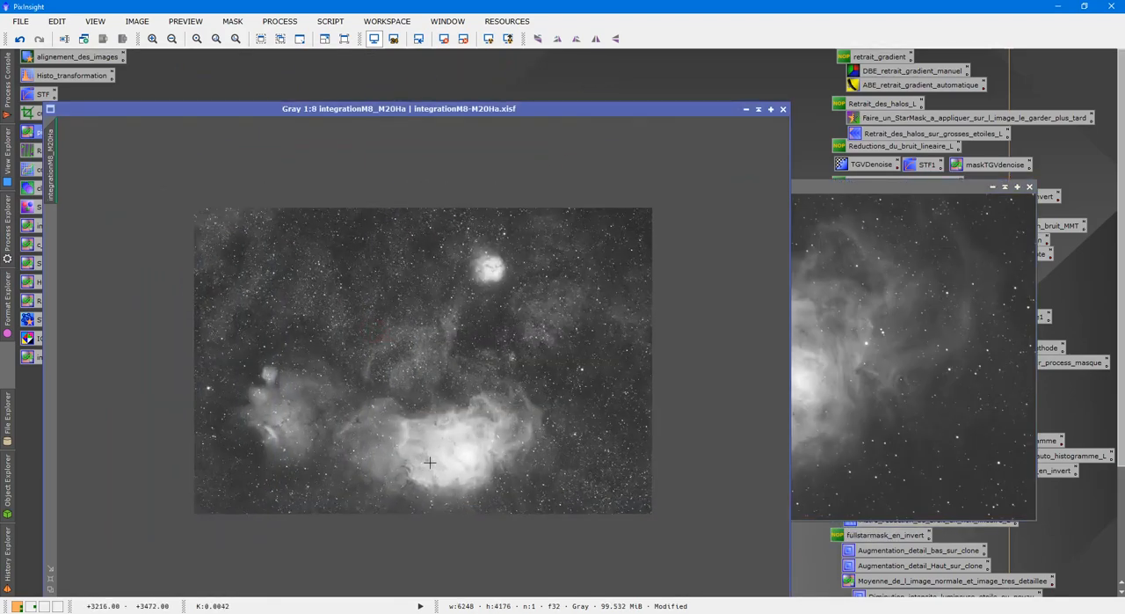
left_click_drag(589, 341, 297, 538)
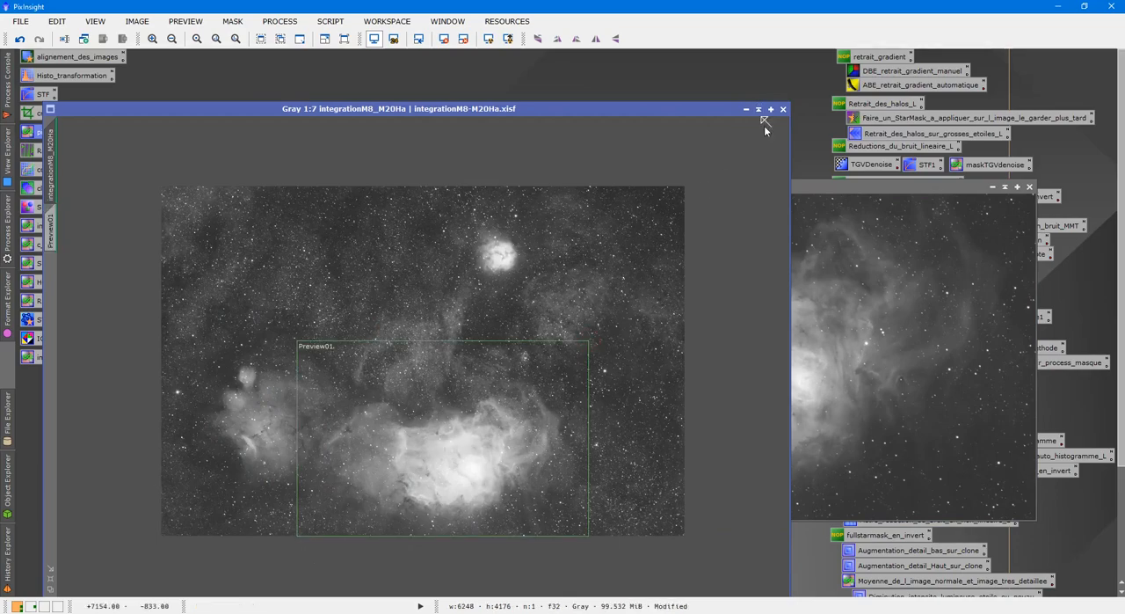
Set integrationM8_M20Ha as the StarAlignment reference image and apply the alignment to the incrustation image
left_click(826, 197)
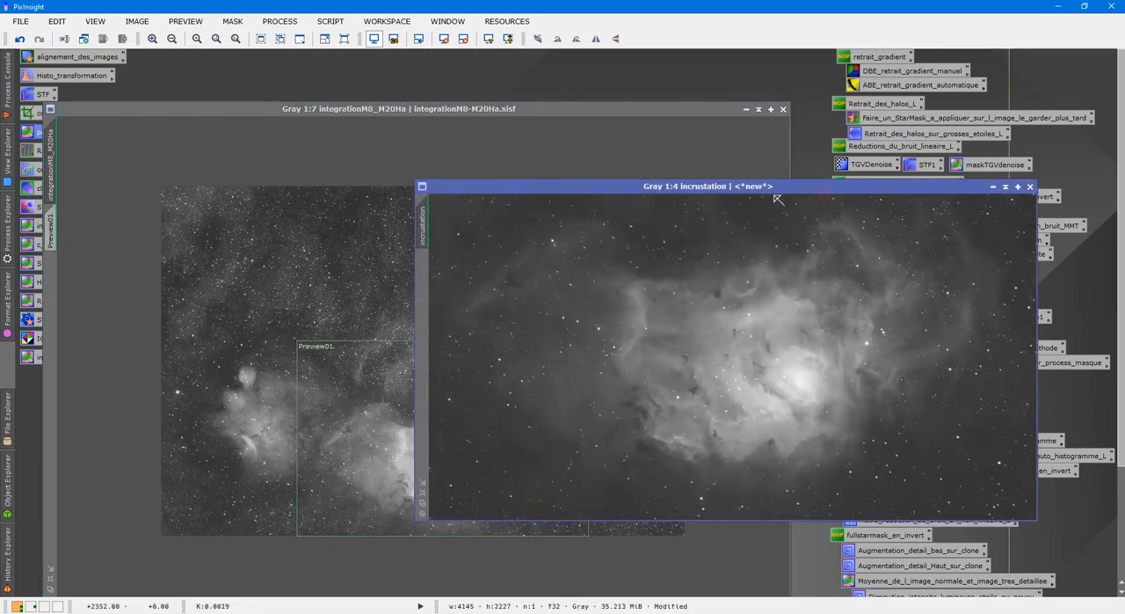
double_click(72, 57)
left_click(1074, 107)
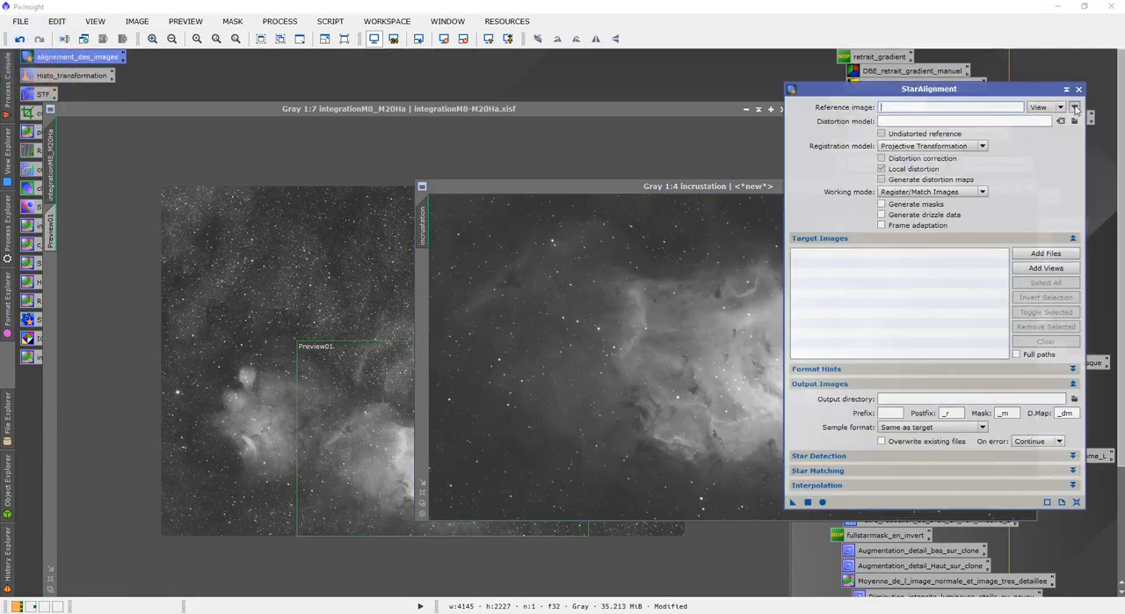
left_click(545, 294)
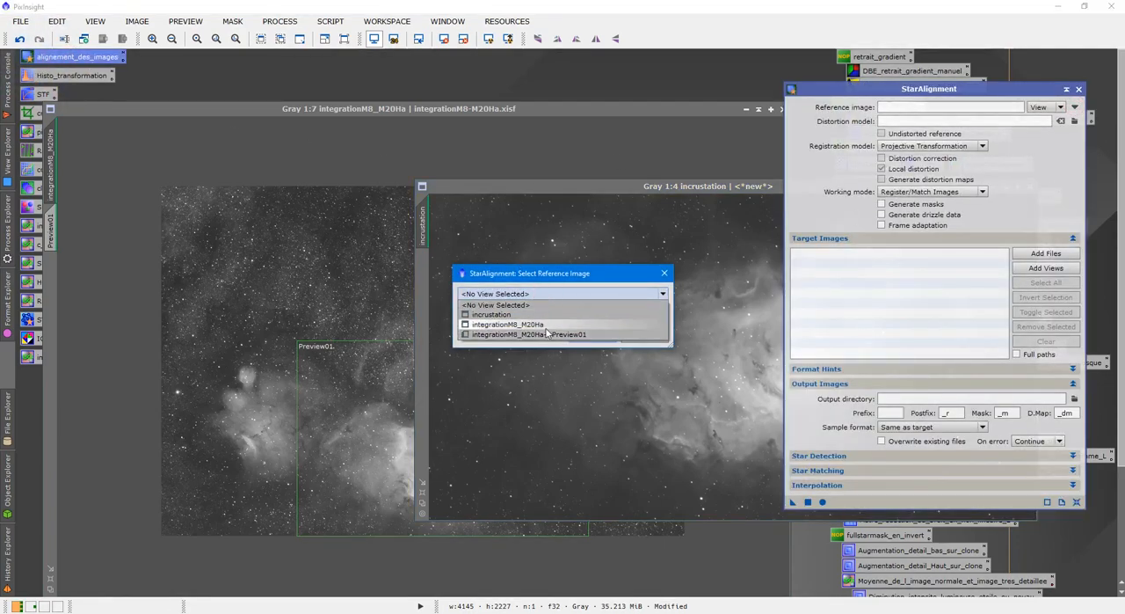
left_click(540, 325)
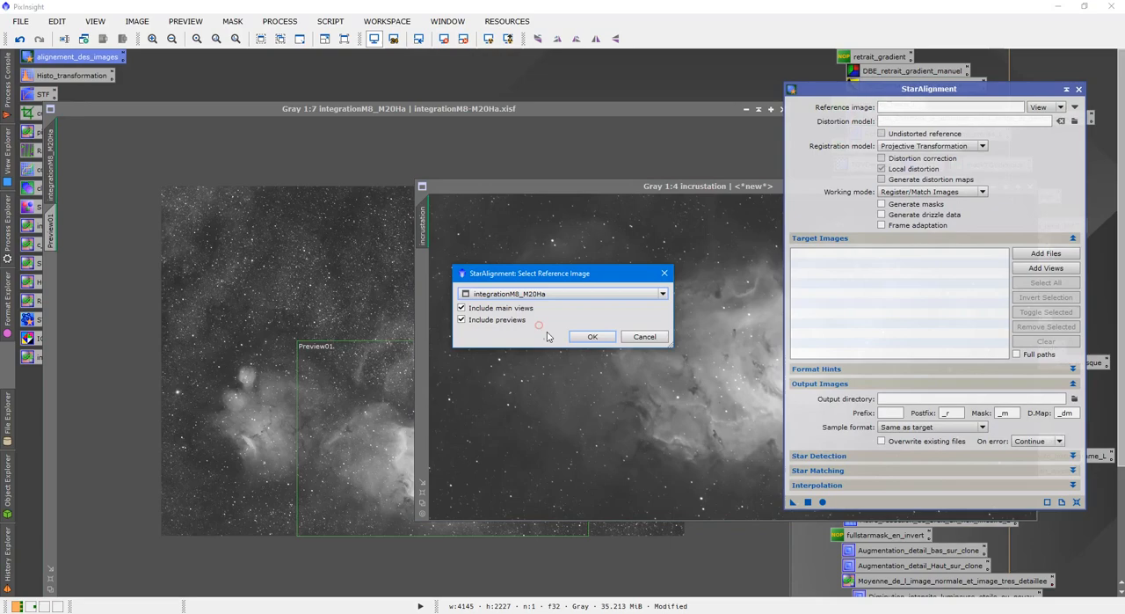
left_click(591, 338)
left_click_drag(792, 502, 702, 451)
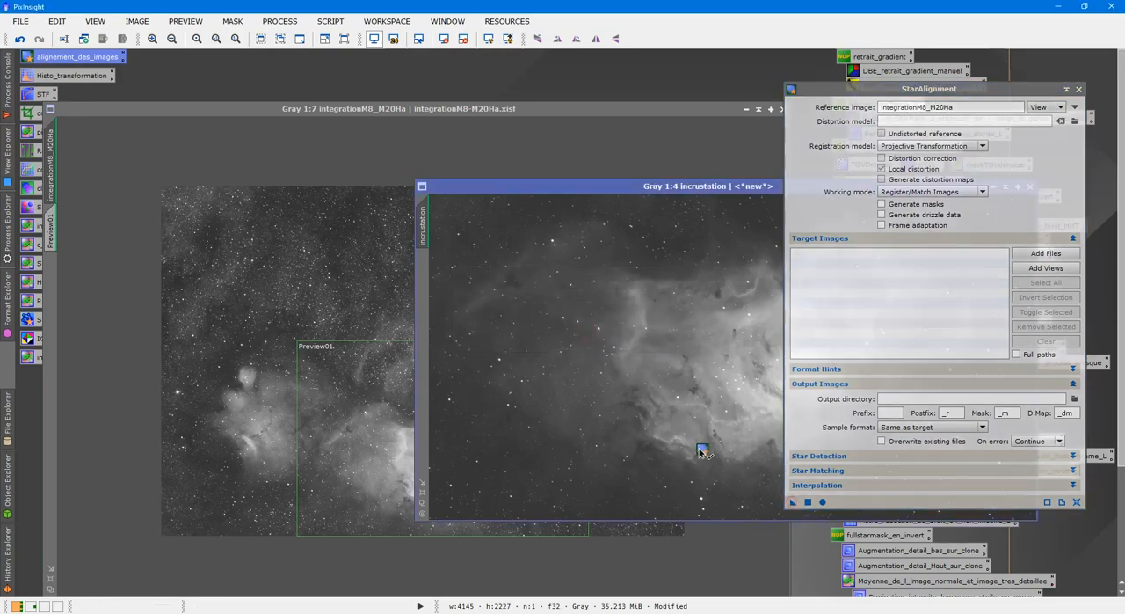
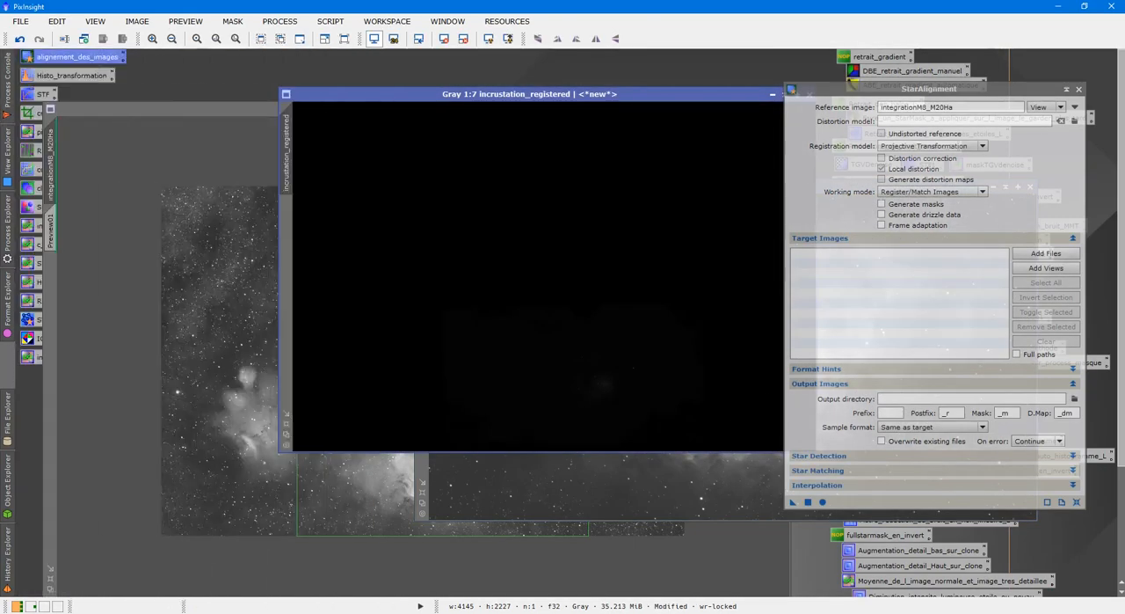
Close StarAlignment, collapse the incrustation window, and apply an automatic screen stretch to incrustation_registered
left_click(1079, 89)
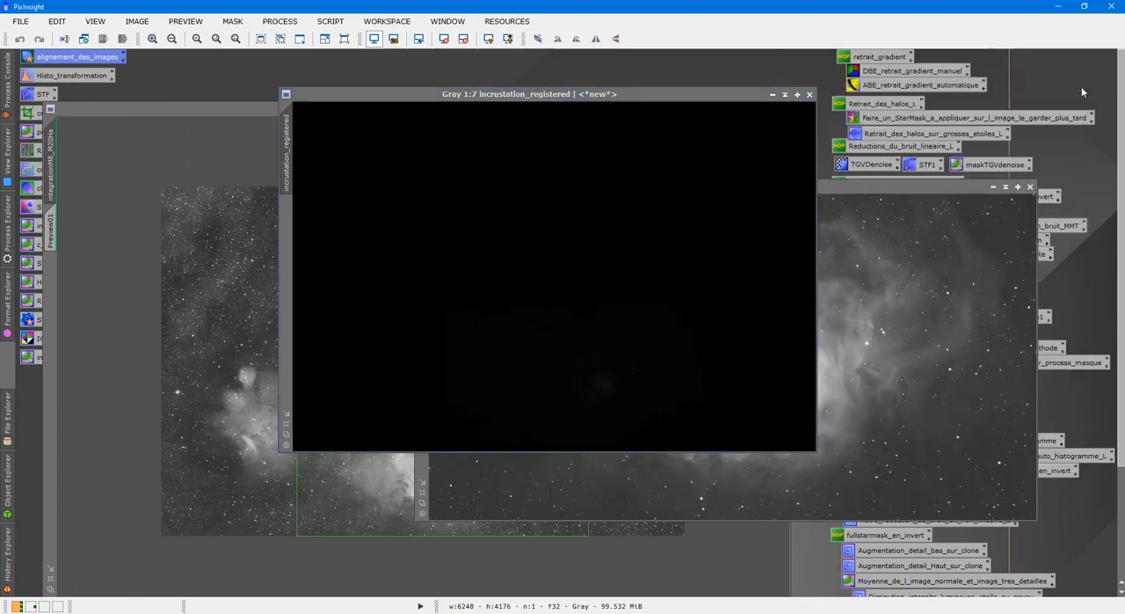
left_click(1005, 186)
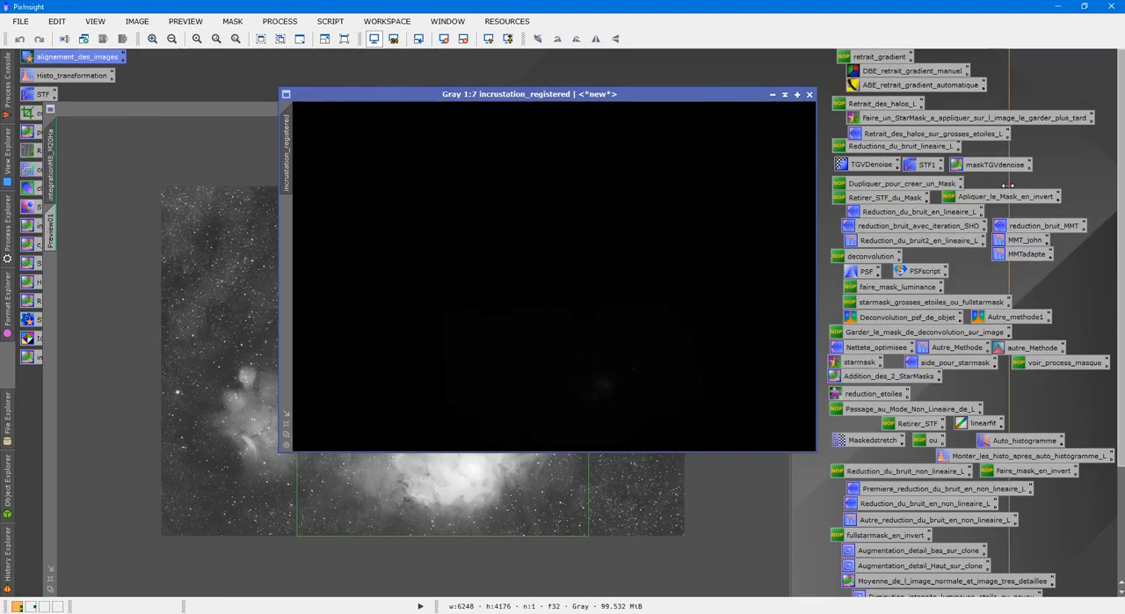
left_click(488, 39)
Delete Preview01 from integrationM8_M20Ha and fit the window to the image
left_click(220, 142)
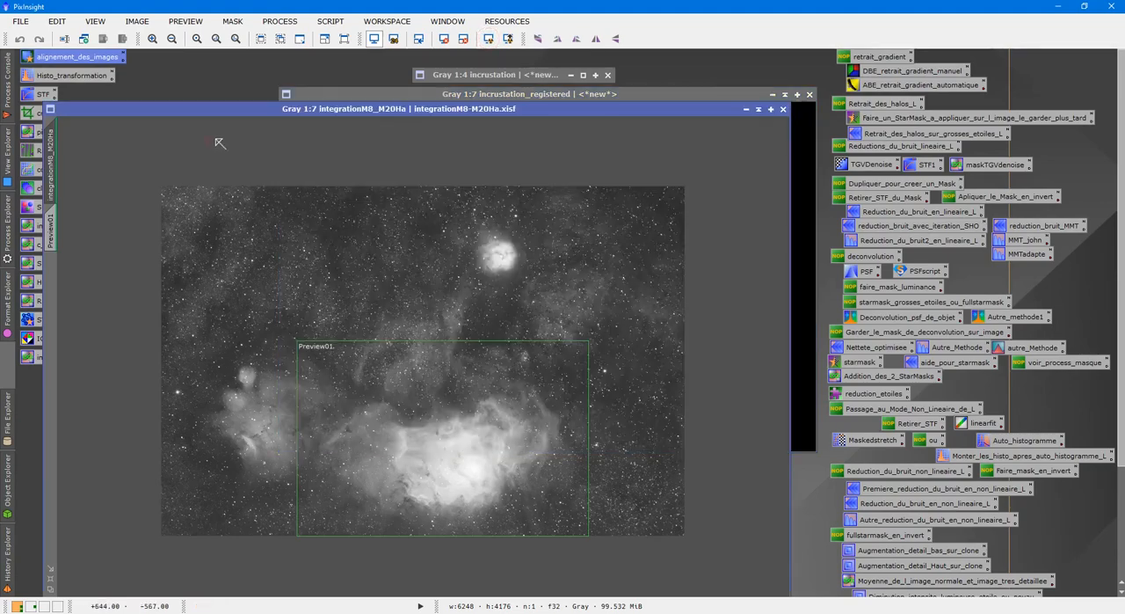
right_click(377, 237)
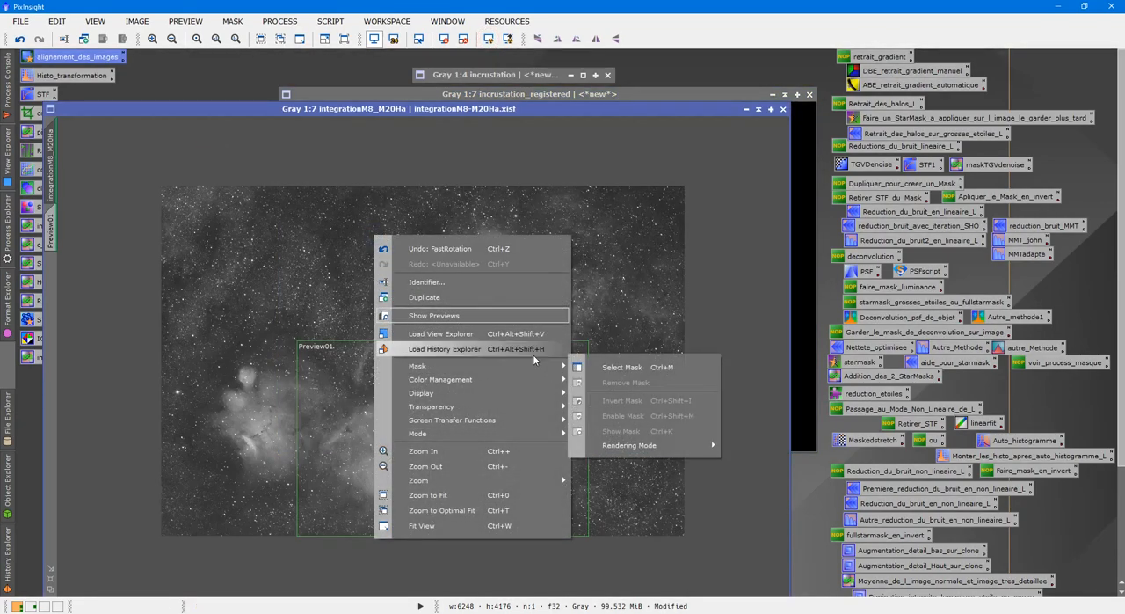
left_click(185, 21)
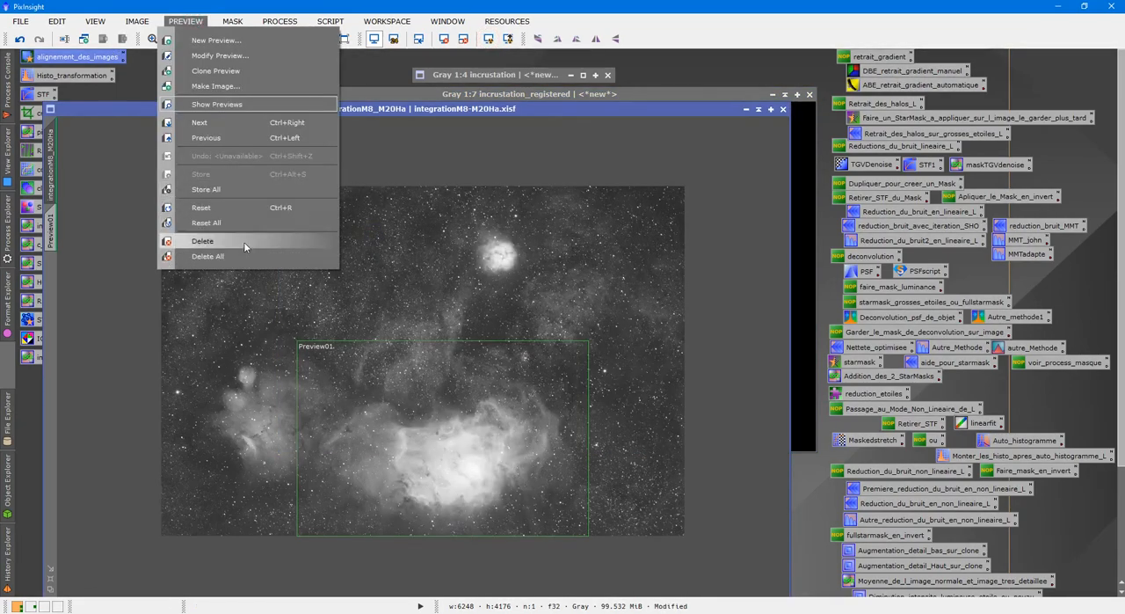
left_click(202, 241)
left_click(50, 591)
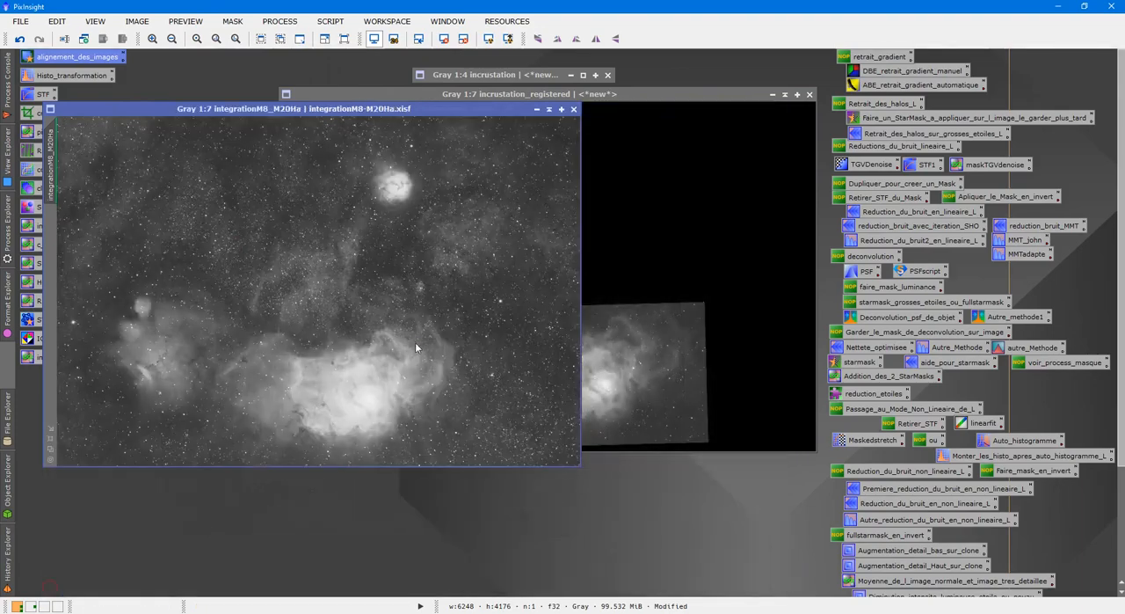
Compare incrustation_registered side by side with integrationM8_M20Ha, and collapse both windows at the upper part of the workspace
left_click_drag(669, 92, 809, 107)
left_click(332, 350)
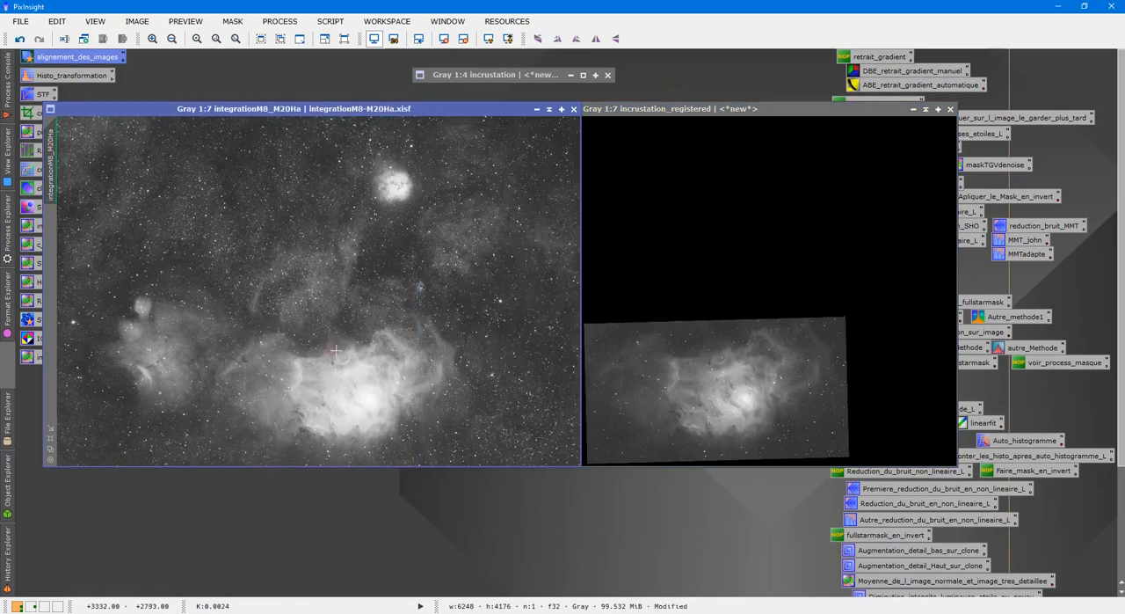
left_click(925, 109)
left_click_drag(692, 279, 534, 94)
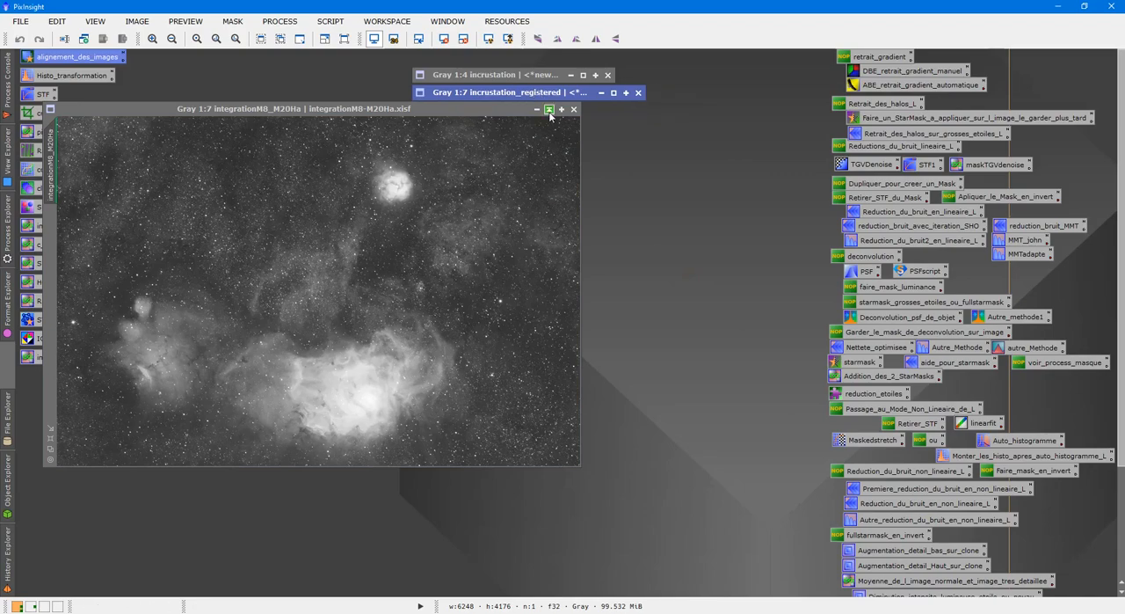
left_click(549, 110)
left_click_drag(267, 60, 248, 59)
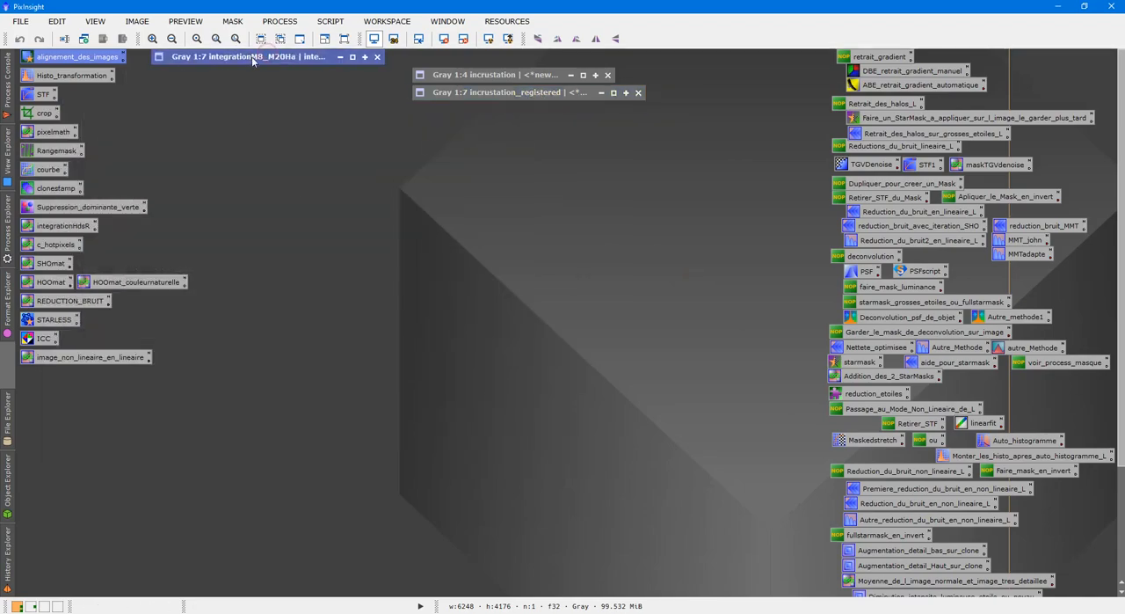
Duplicate incrustation_registered and keep only the clone open, with incrustation_registered and integrationM8_M20Ha collapsed
double_click(286, 57)
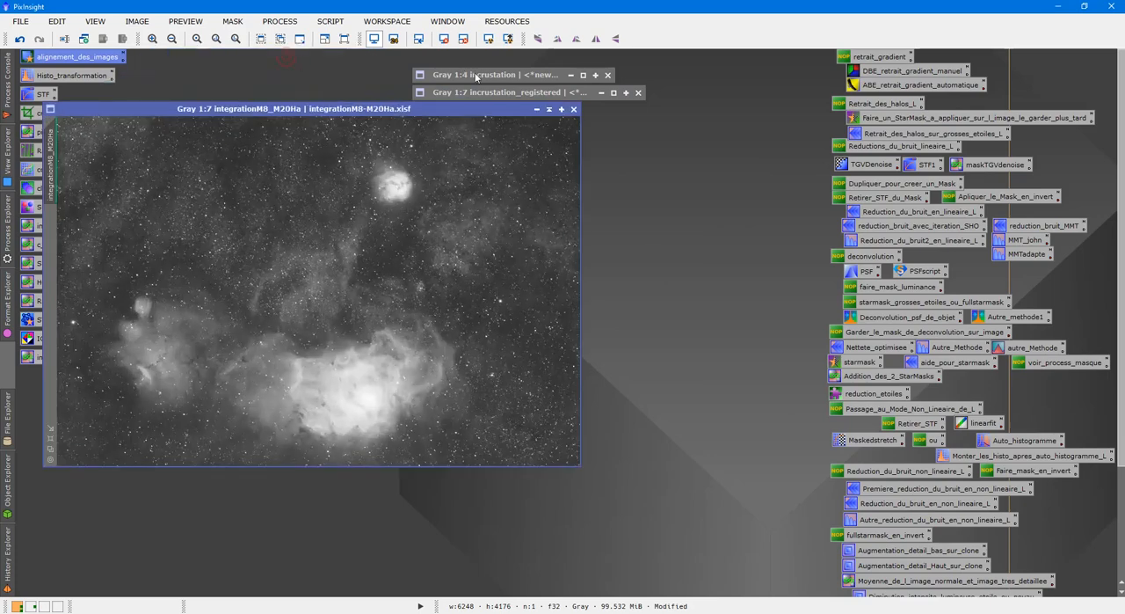
double_click(488, 92)
right_click(658, 218)
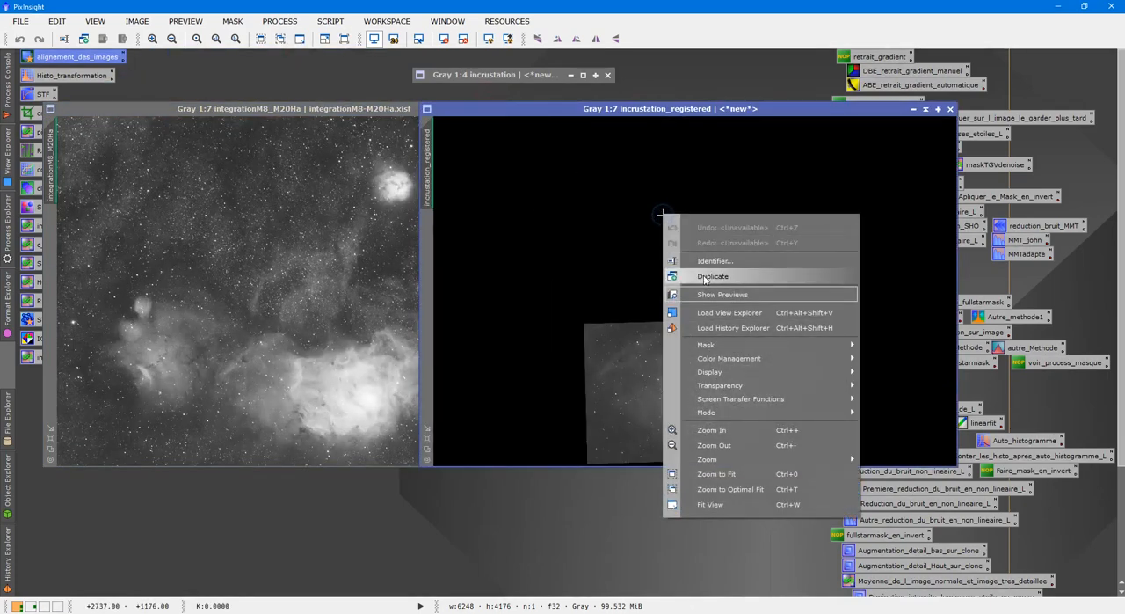
left_click(705, 276)
left_click(925, 109)
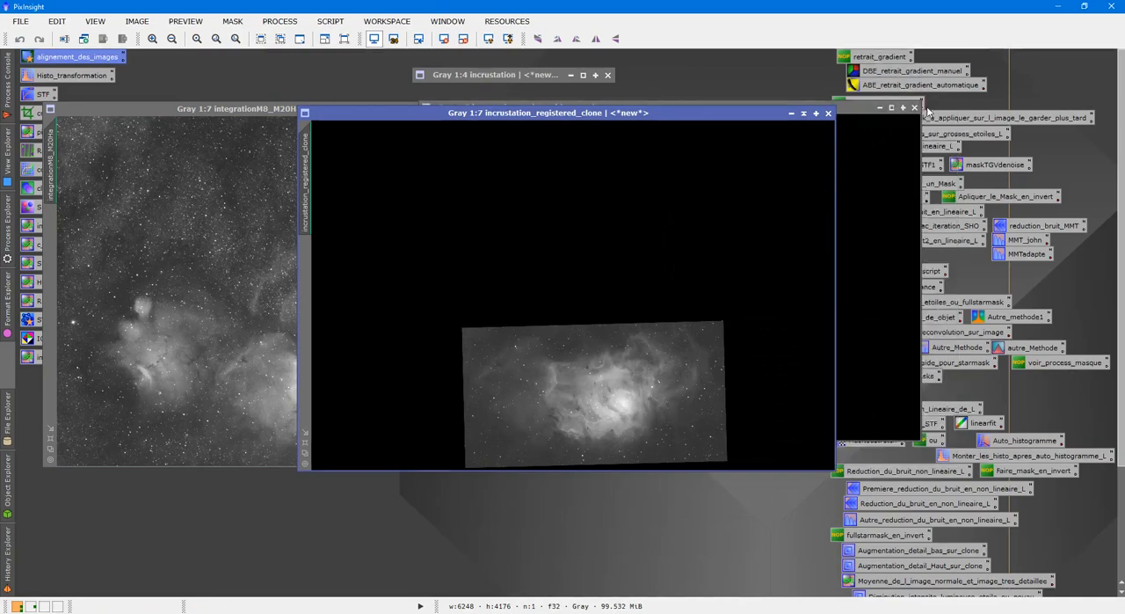
left_click_drag(693, 115, 731, 141)
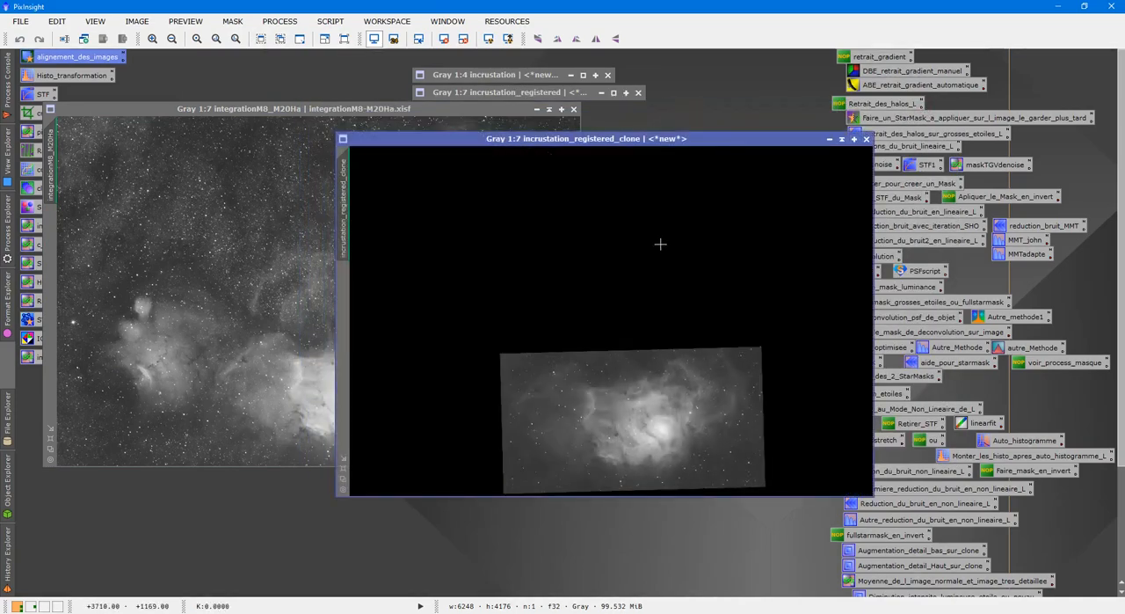
left_click(550, 110)
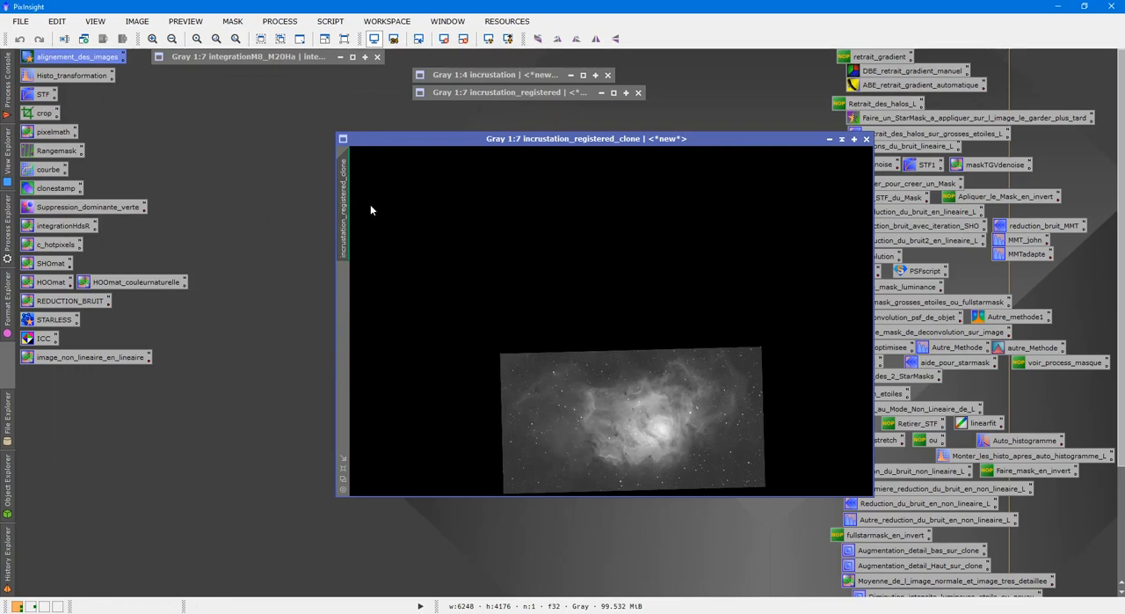
Run the DeLinear utility script on incrustation_registered_clone
left_click(329, 21)
mouse_move(450, 207)
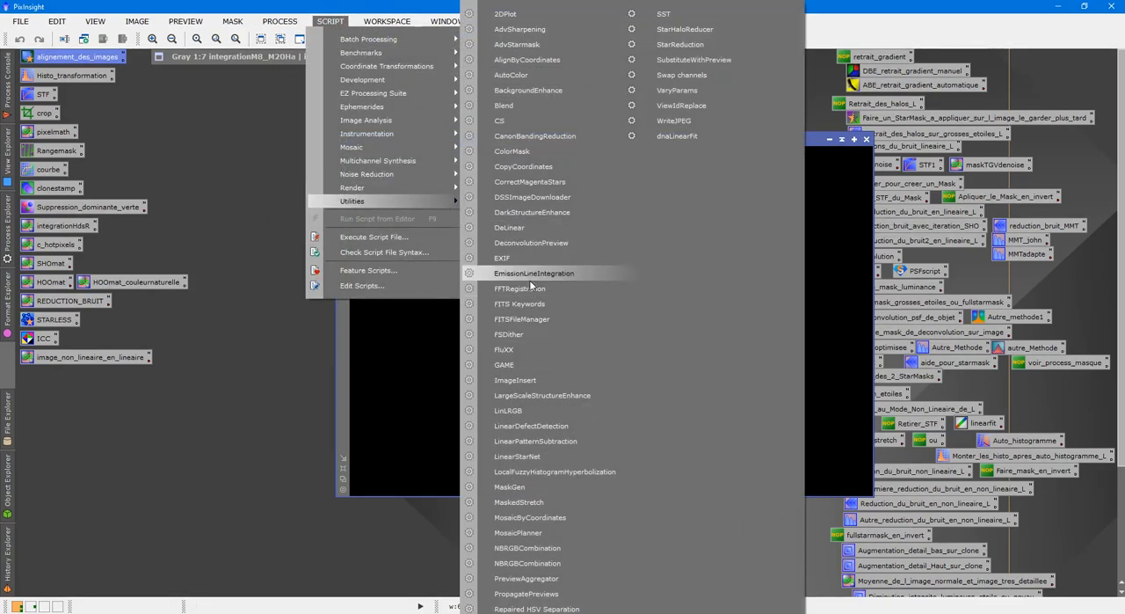
left_click(525, 230)
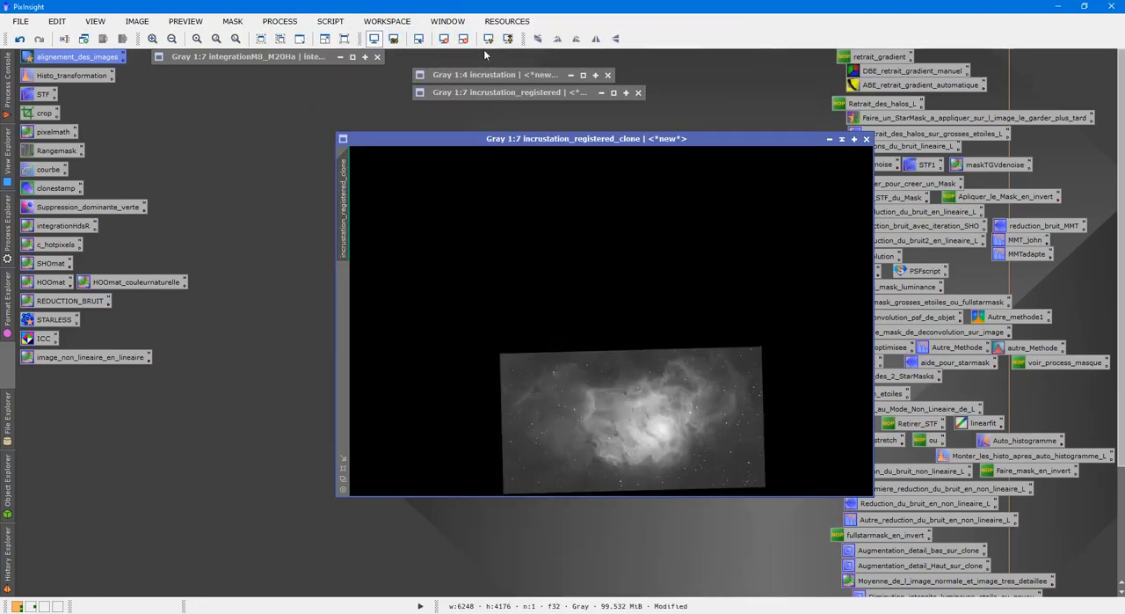
Create a range mask from incrustation_registered_clone with RangeSelection, using lower limit 0.24, smoothness 100 and screening off
double_click(56, 149)
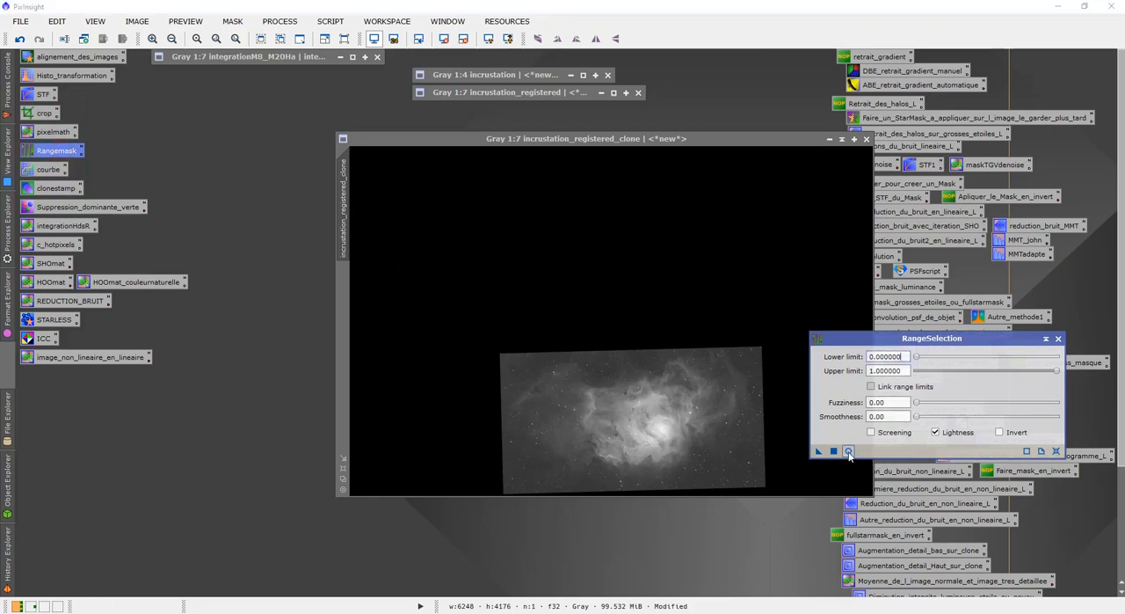
left_click(849, 451)
left_click(872, 432)
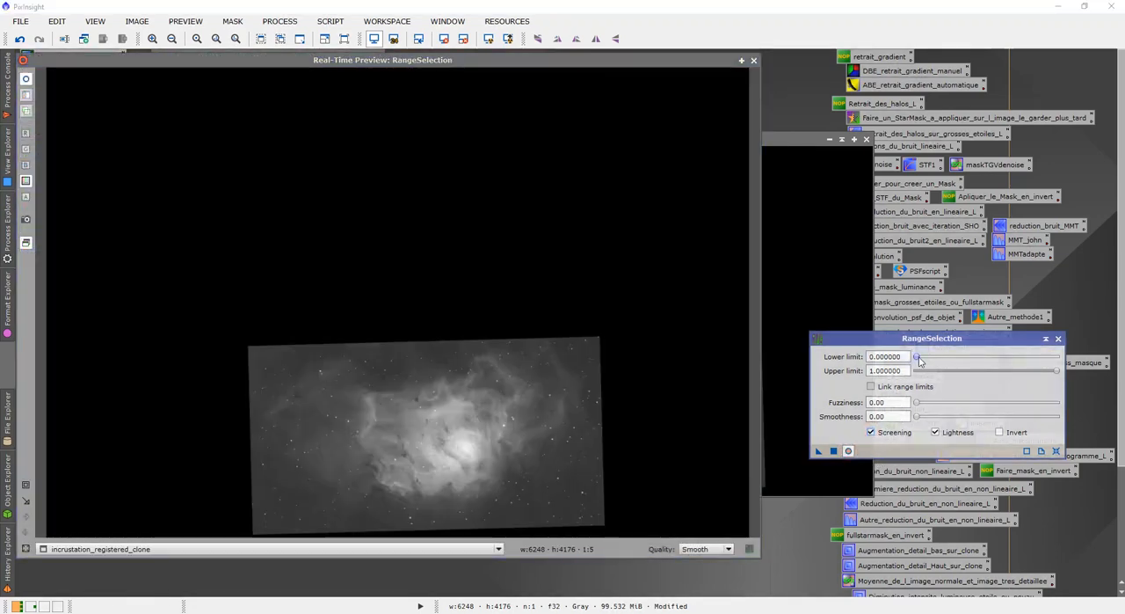
left_click_drag(918, 359, 951, 359)
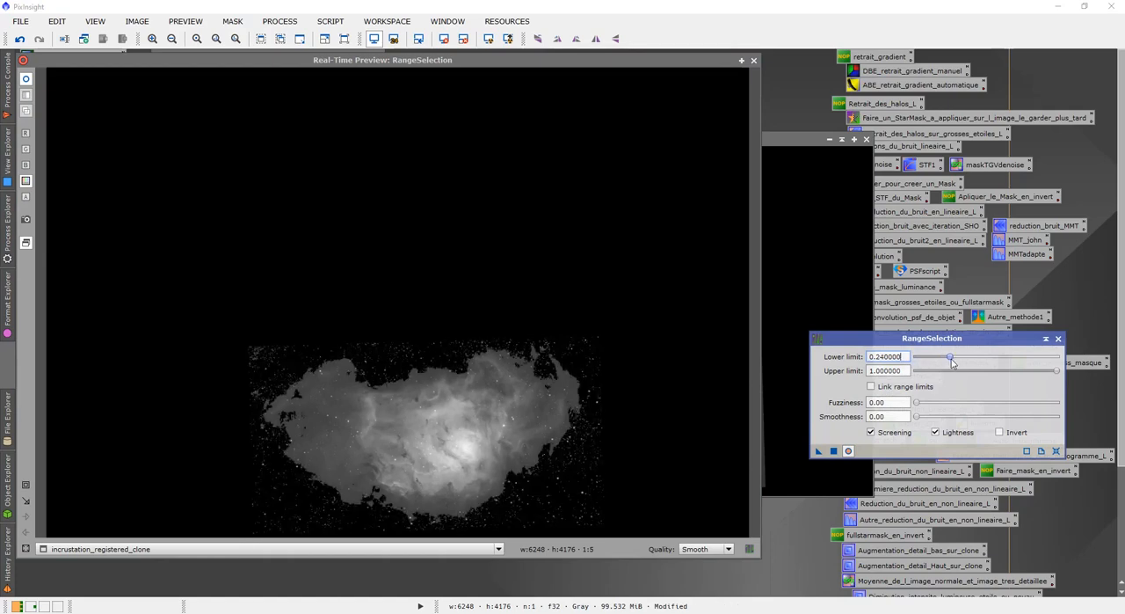
left_click_drag(917, 417, 1071, 436)
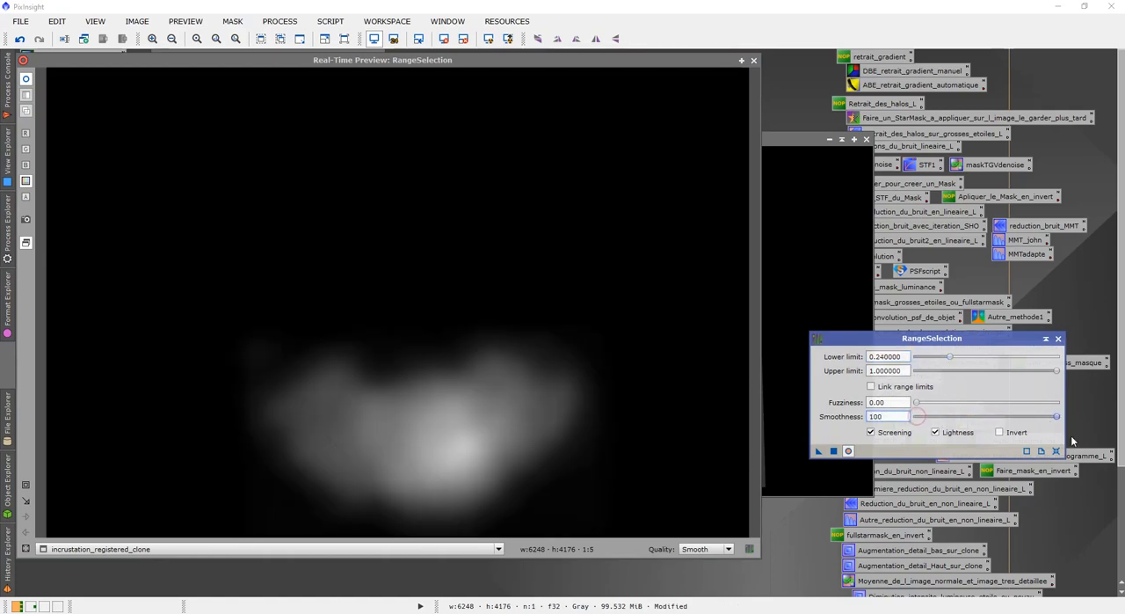
left_click(890, 431)
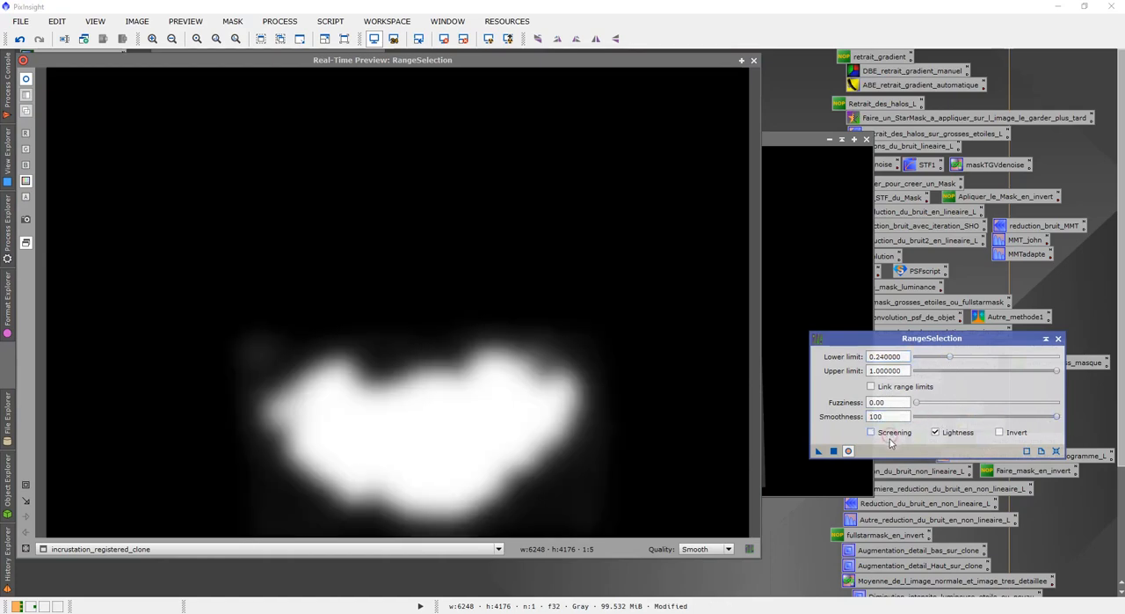
left_click(834, 452)
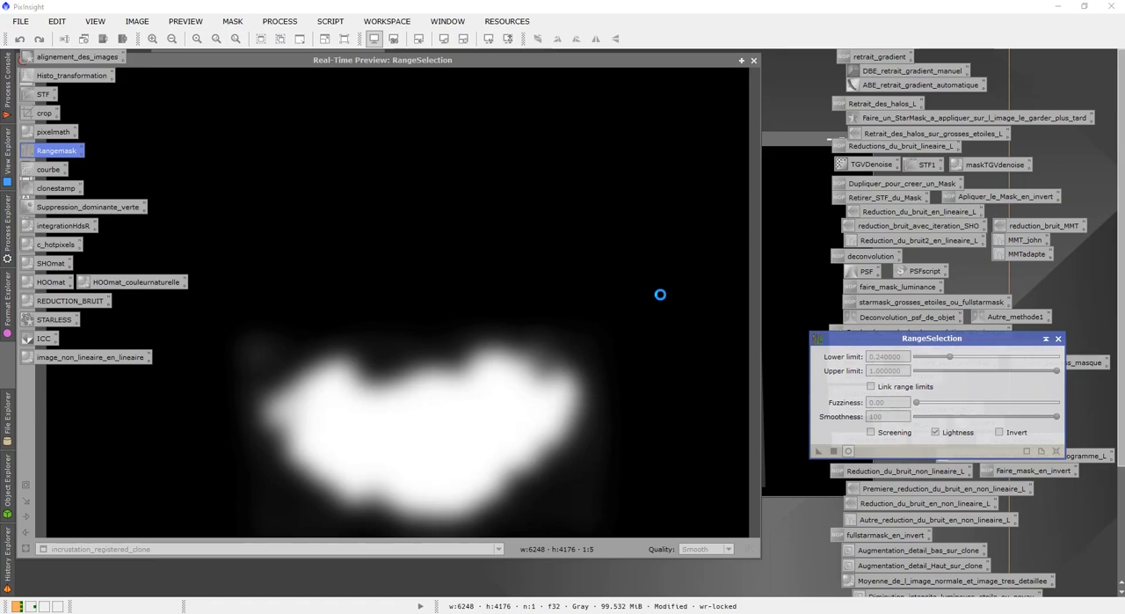
left_click(754, 60)
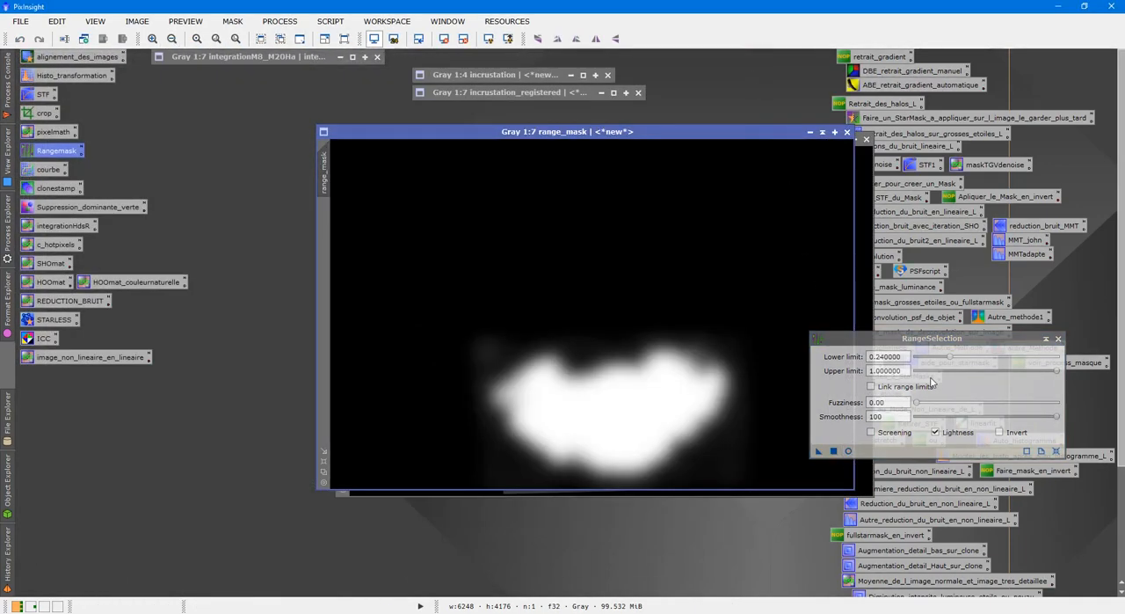
left_click(1059, 340)
Inspect range_mask and integrationM8_M20Ha, and collapse range_mask below the other collapsed image windows
scroll(693, 366, "up", 4)
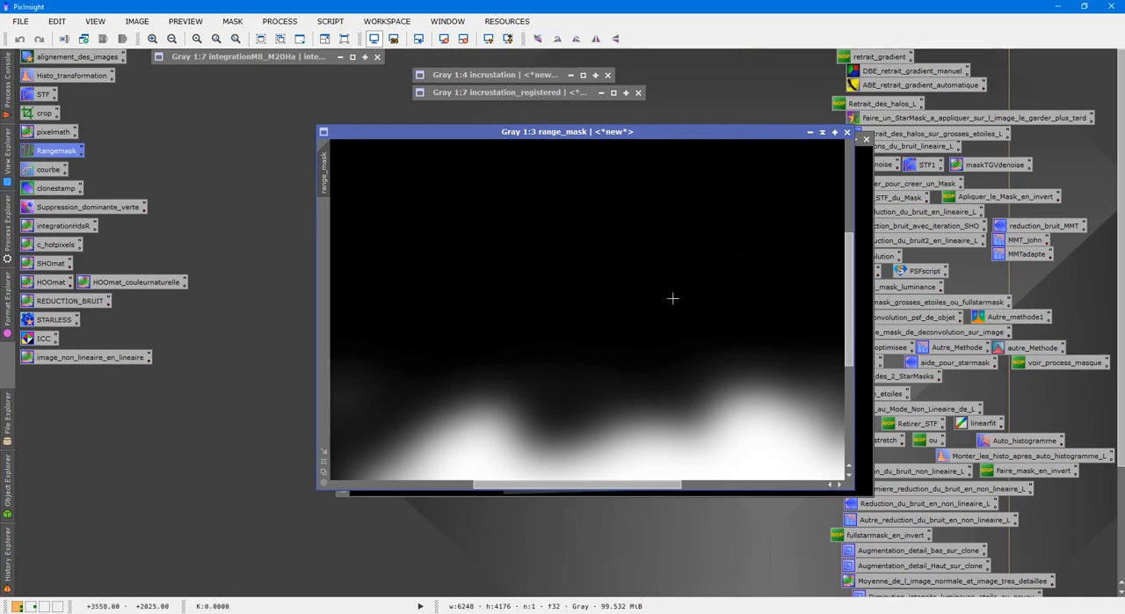
scroll(673, 304, "down", 6)
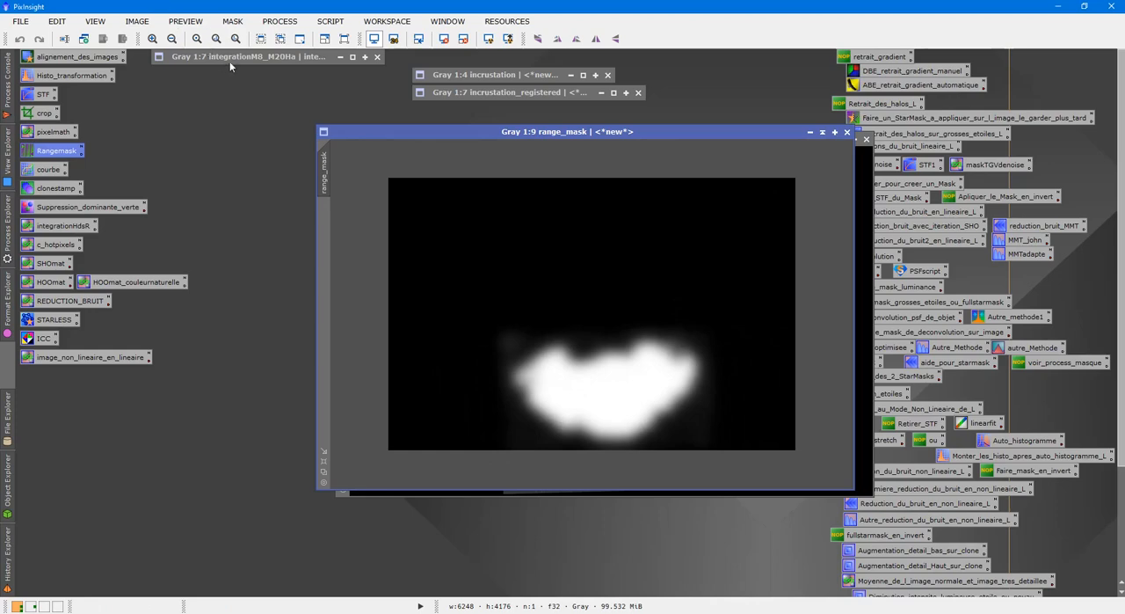
double_click(231, 58)
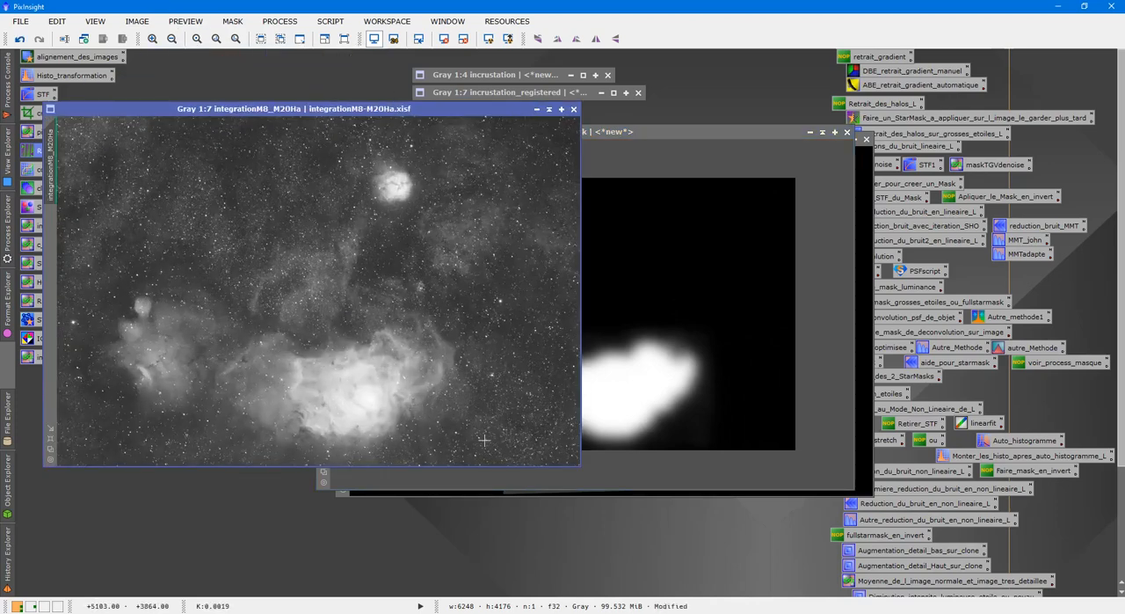
left_click(549, 109)
left_click(823, 132)
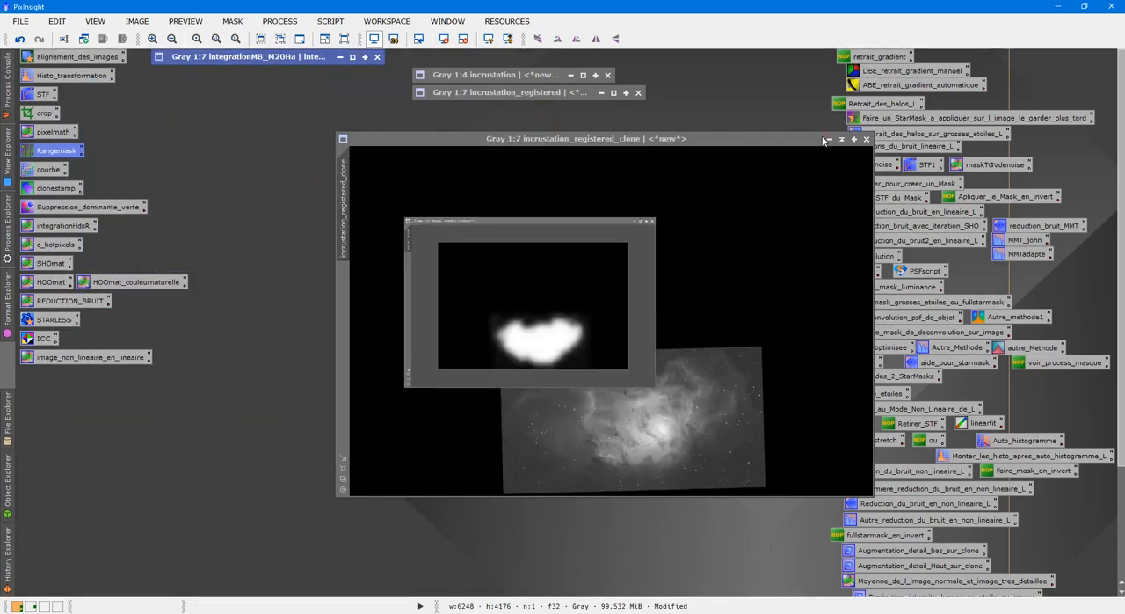
mouse_move(604, 308)
left_mouse_down()
mouse_move(681, 124)
mouse_move(534, 109)
left_mouse_up()
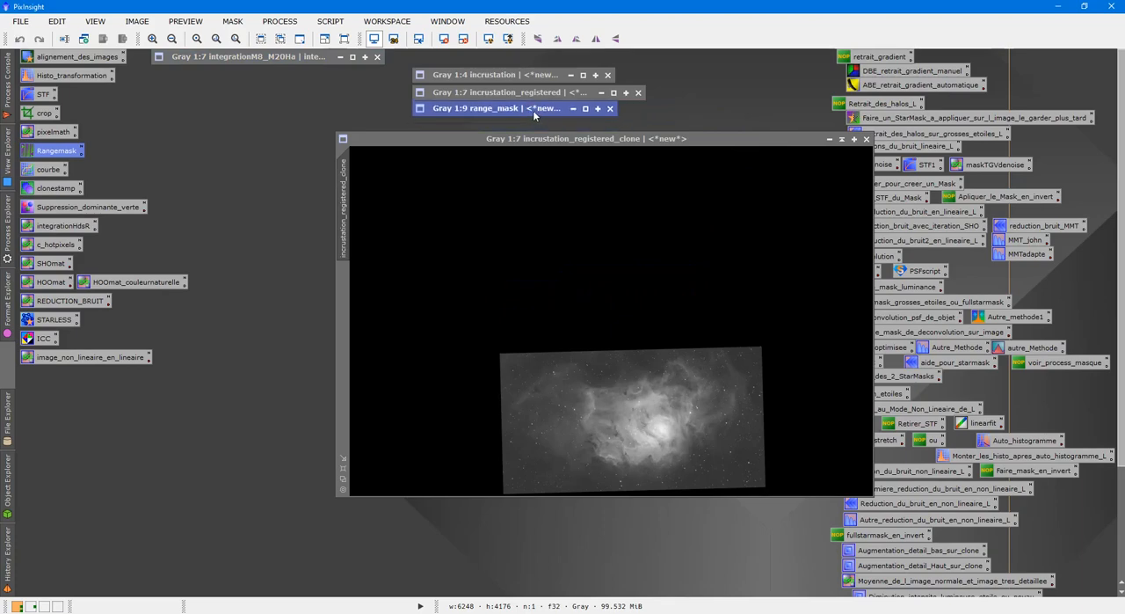
Apply HistogramTransformation to incrustation_registered_clone with highlights at about 0.098 to turn the tilted image area fully white
left_click(566, 214)
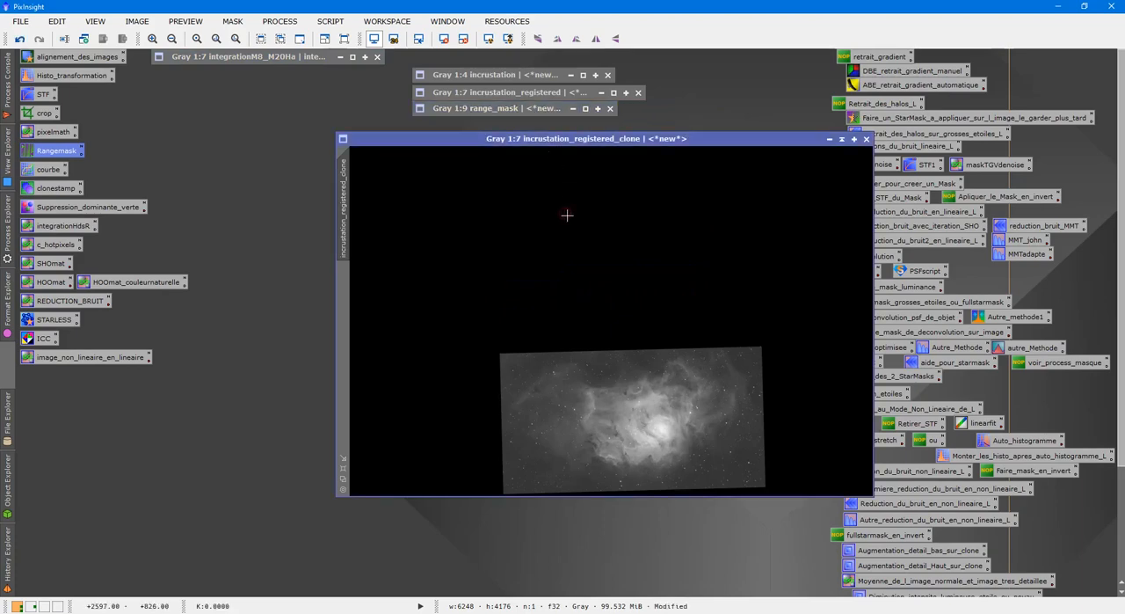
double_click(72, 75)
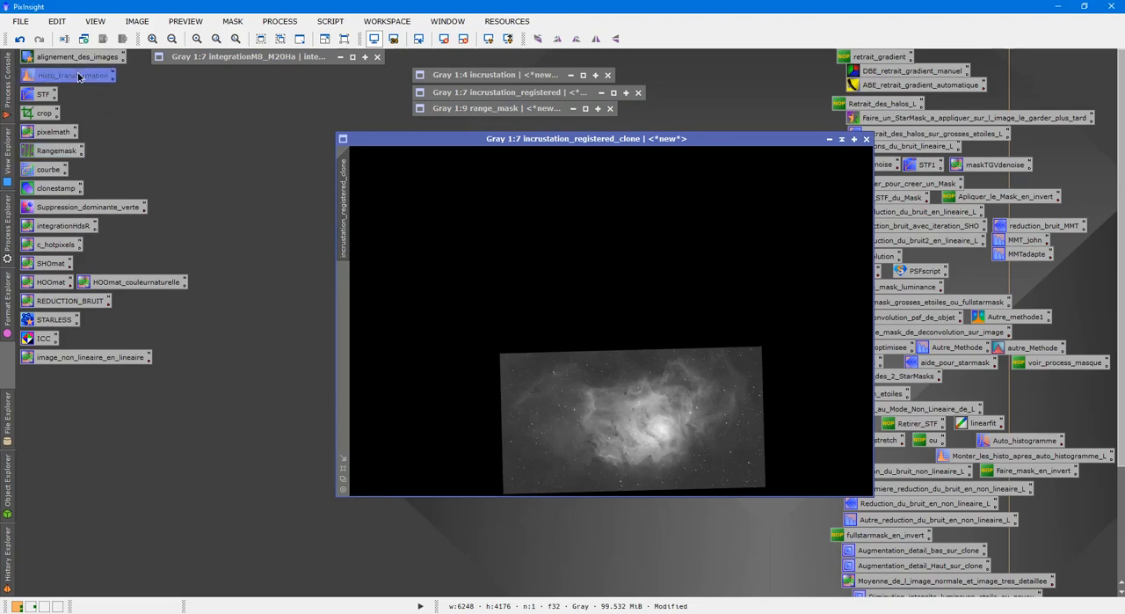
left_click(878, 481)
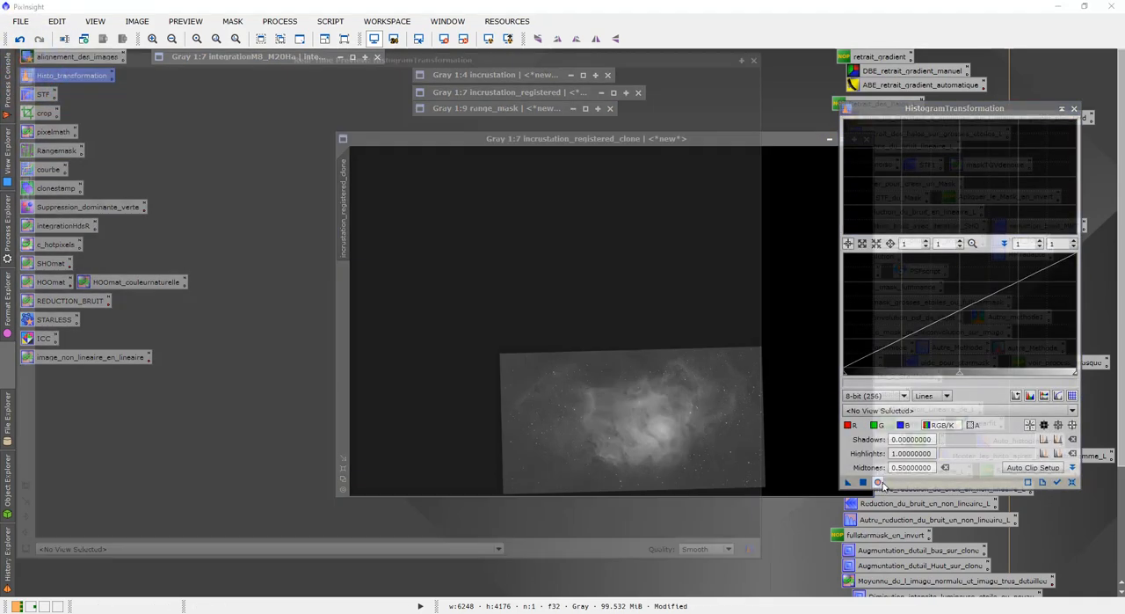
left_click_drag(1073, 373, 867, 364)
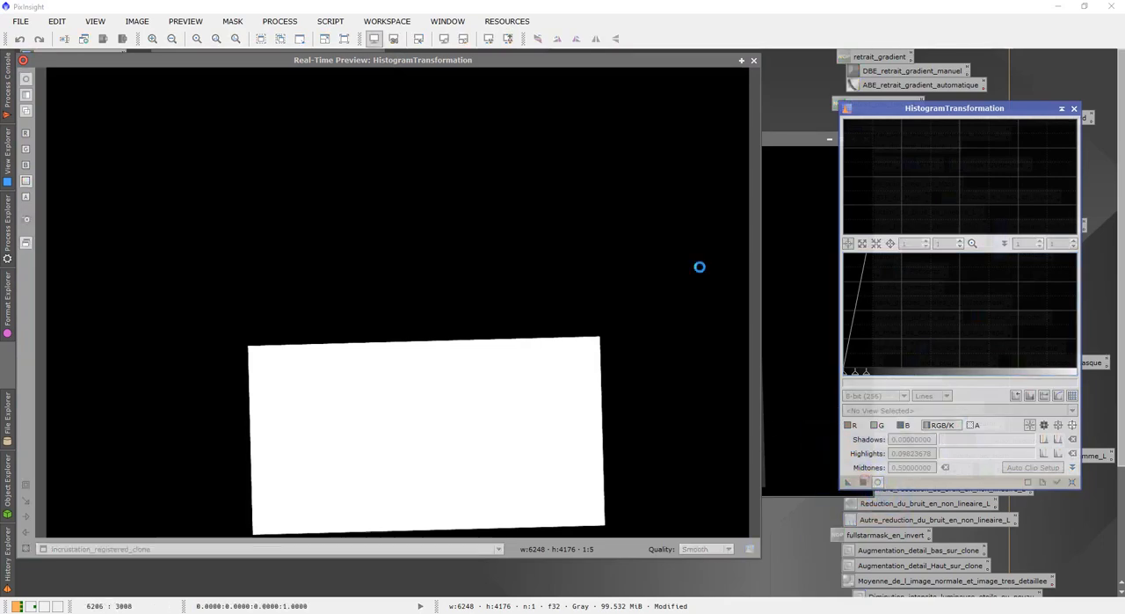
left_click(753, 61)
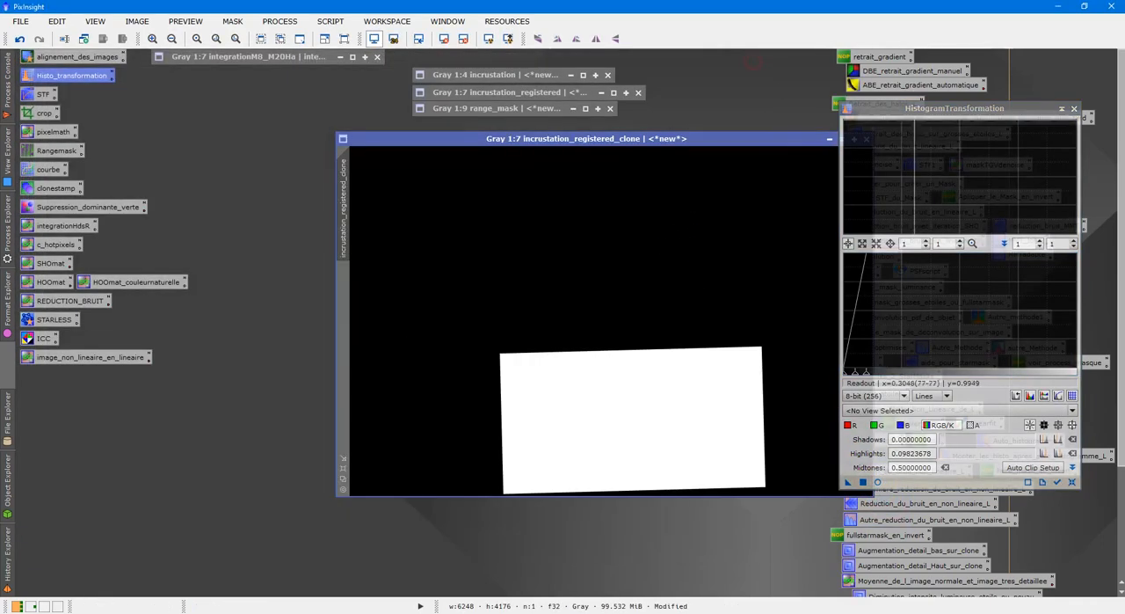
Generate a black image with the ID integration from incrustation_registered_clone, using the PixelMath expression 0
double_click(66, 131)
left_click(755, 197)
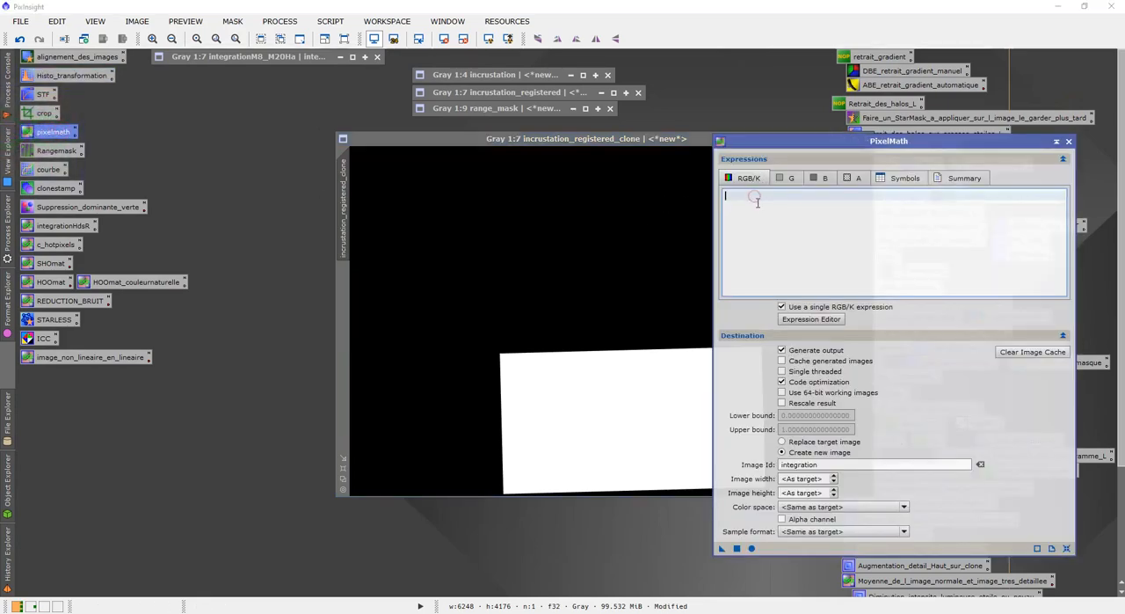
type("0")
left_click(739, 548)
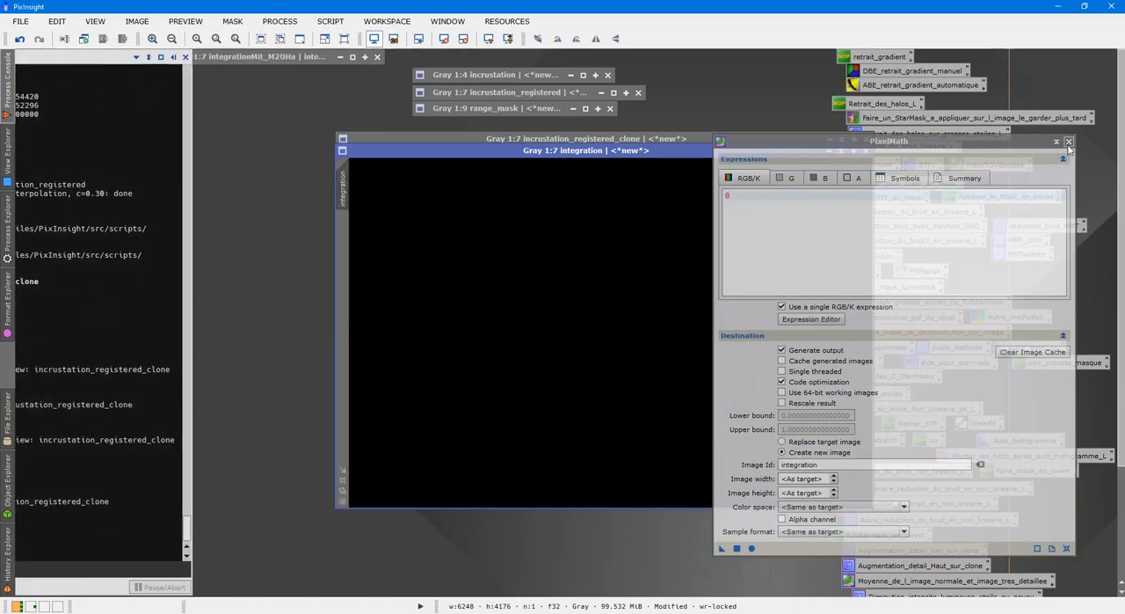
Close PixelMath, place the integration and incrustation_registered_clone windows side by side, and apply incrustation_registered_clone as the mask of integration
left_click(1068, 142)
left_click_drag(648, 151, 392, 206)
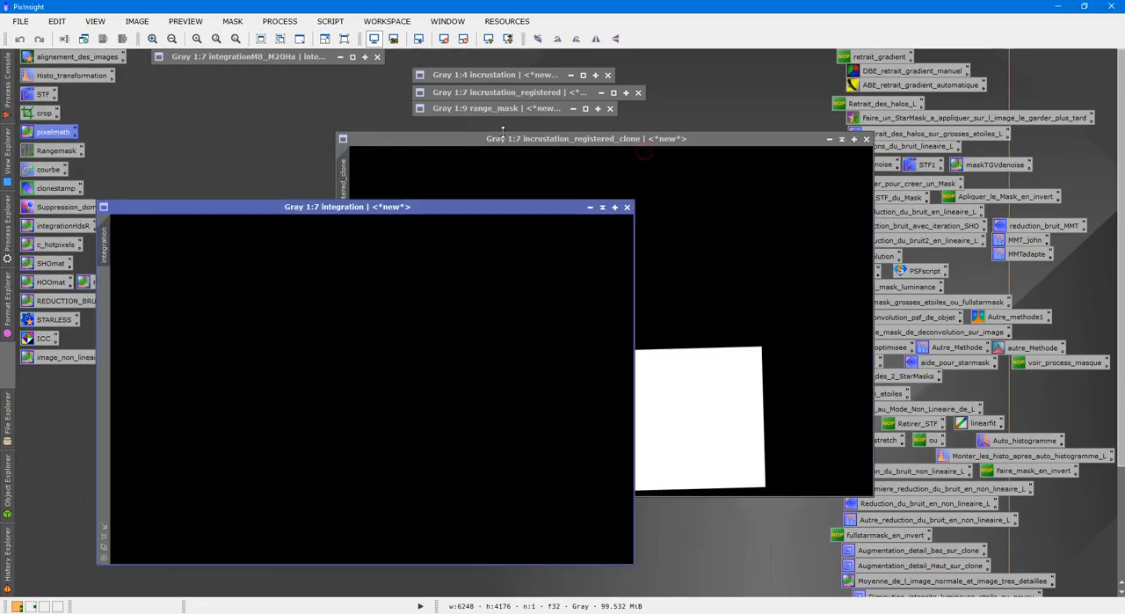
left_click_drag(503, 138, 655, 207)
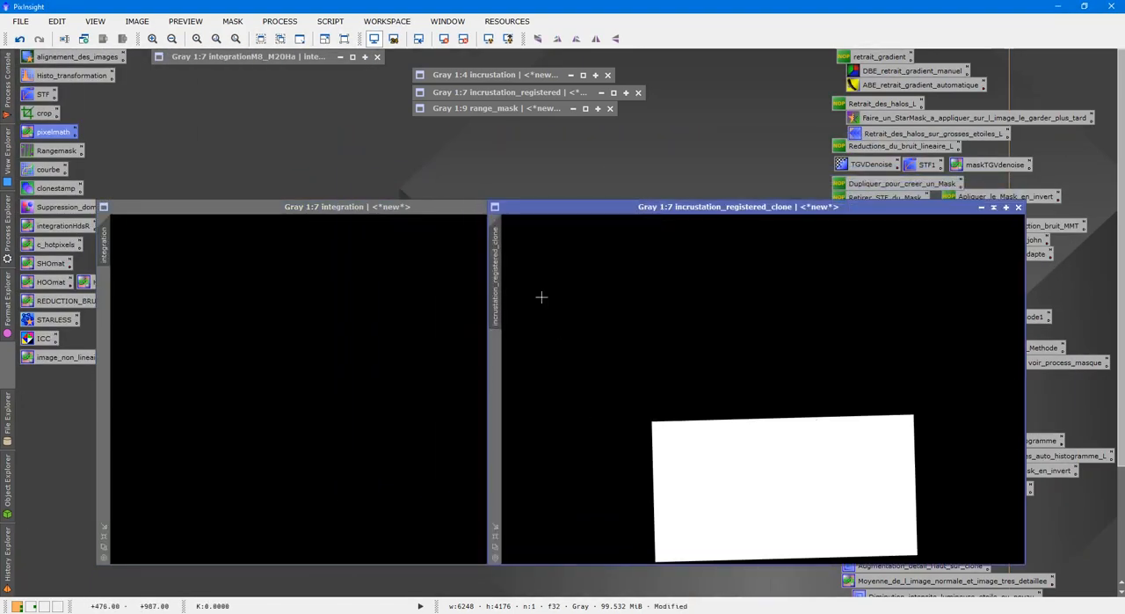
mouse_move(495, 252)
left_mouse_down()
mouse_move(173, 346)
mouse_move(108, 322)
left_mouse_up()
left_click(364, 327)
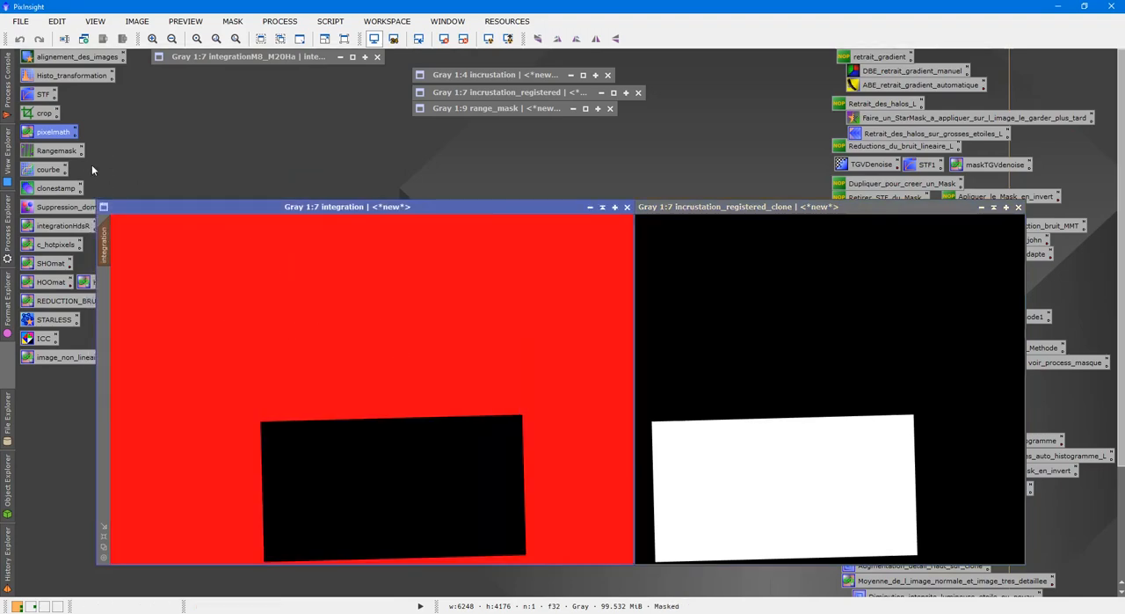
Replace the unmasked area of integration with range_mask using PixelMath set to replace the target image
double_click(38, 134)
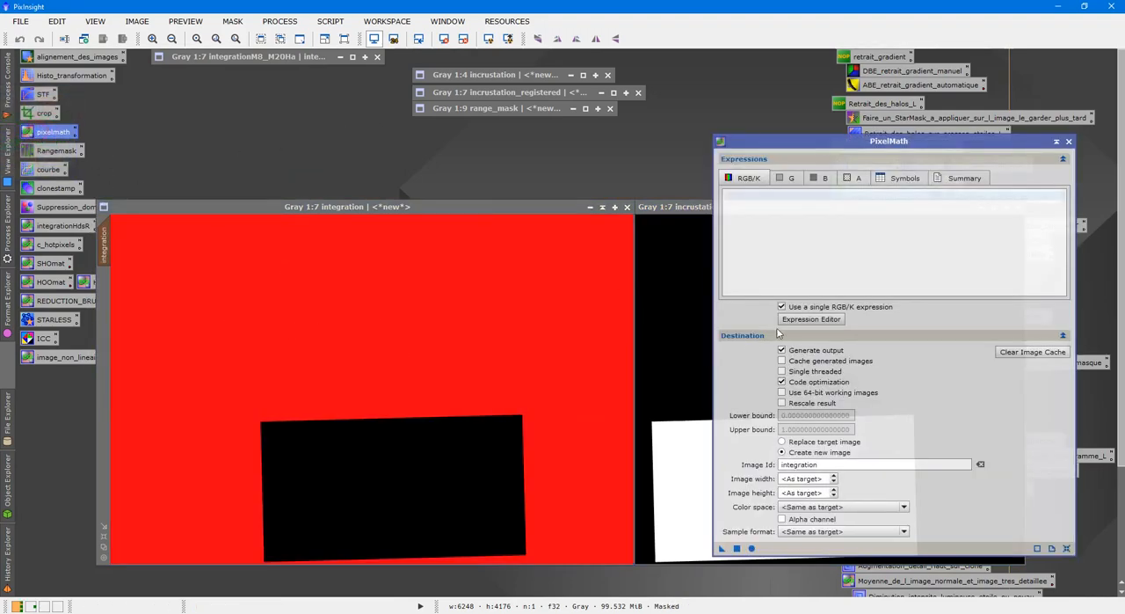
left_click(792, 324)
double_click(715, 178)
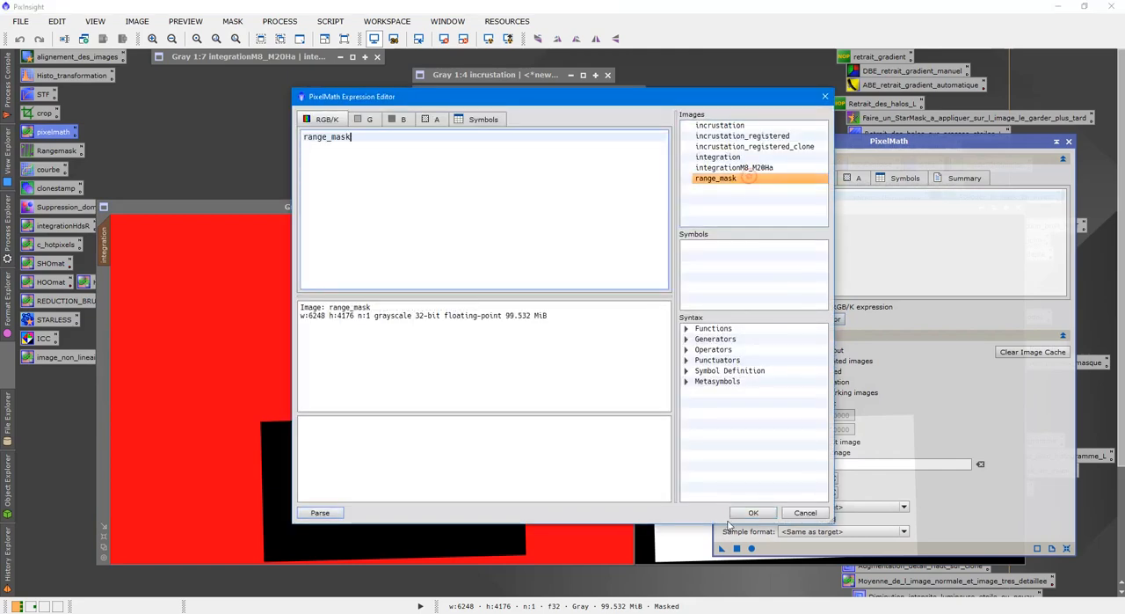
left_click(752, 510)
left_click(781, 441)
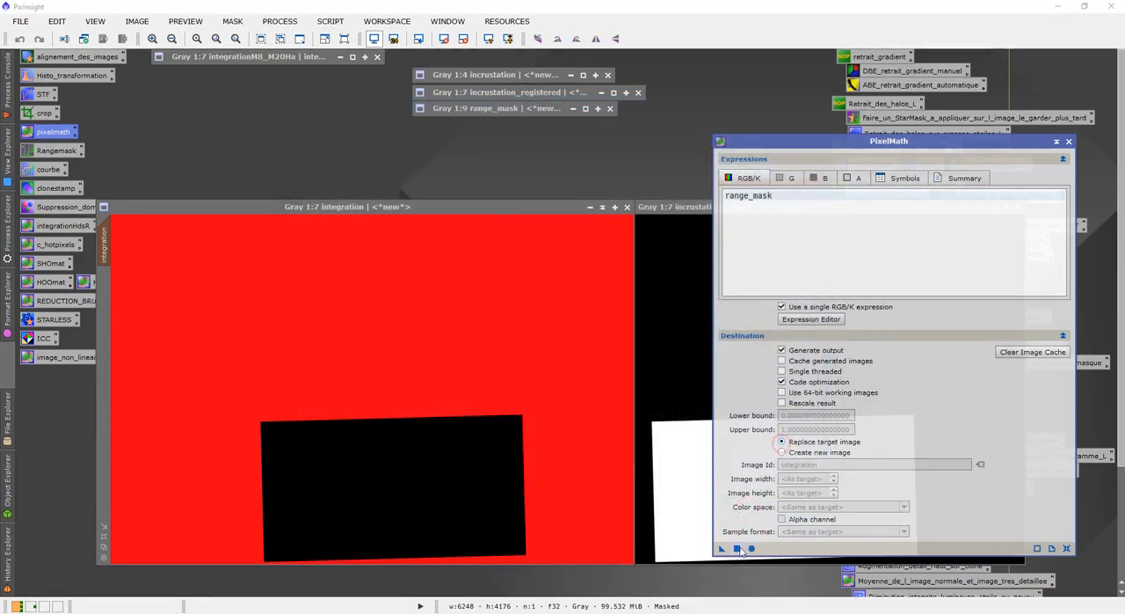
left_click_drag(722, 550, 457, 473)
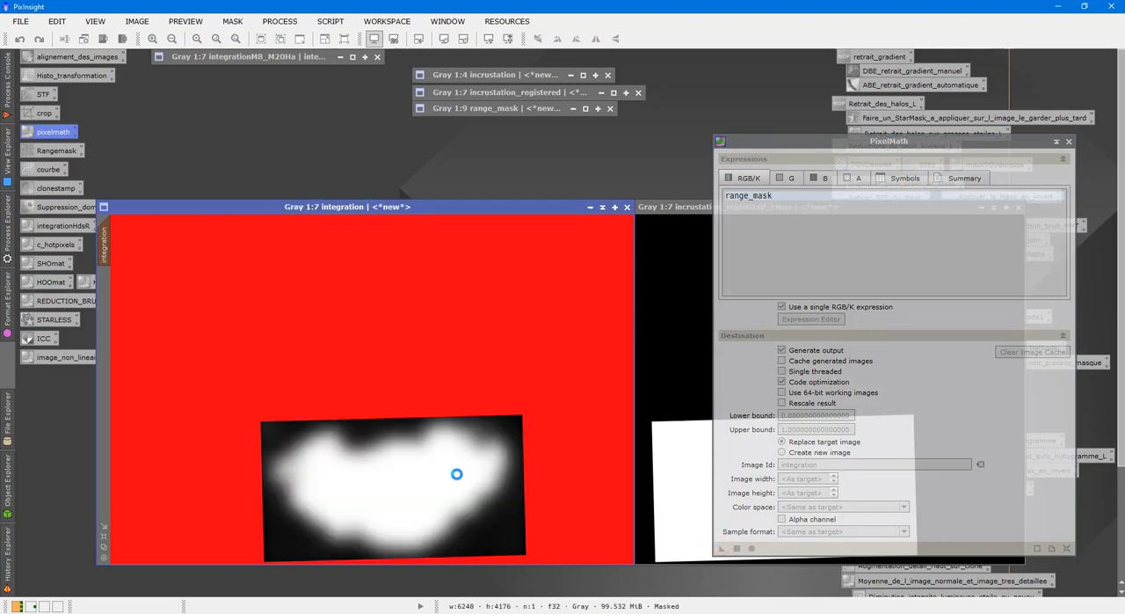
left_click(1069, 141)
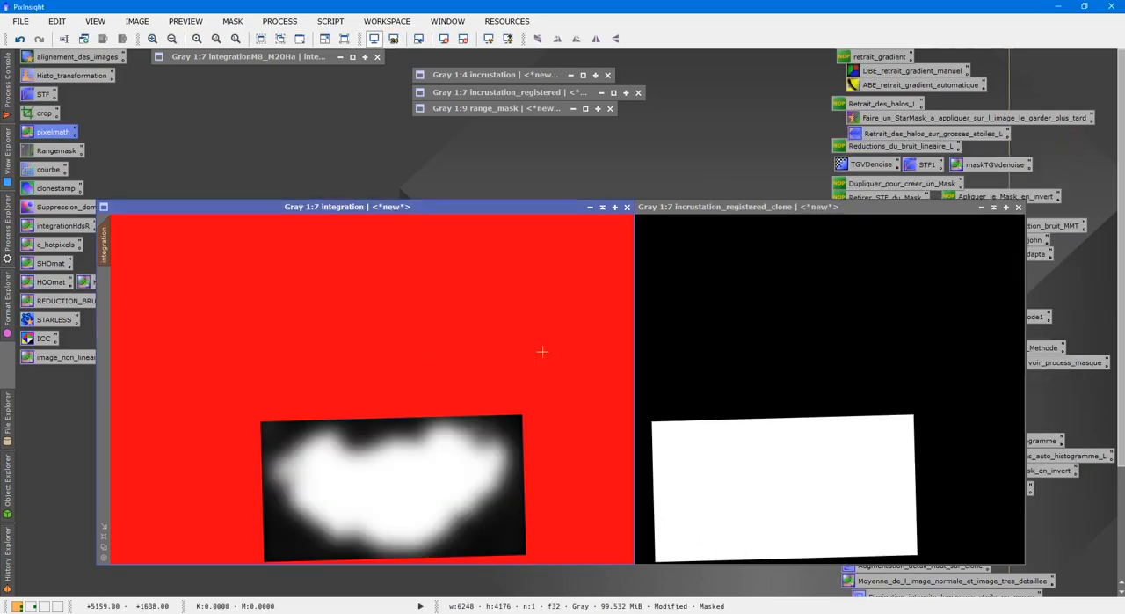
Close the incrustation_registered_clone and range_mask images without saving them
left_click(1018, 206)
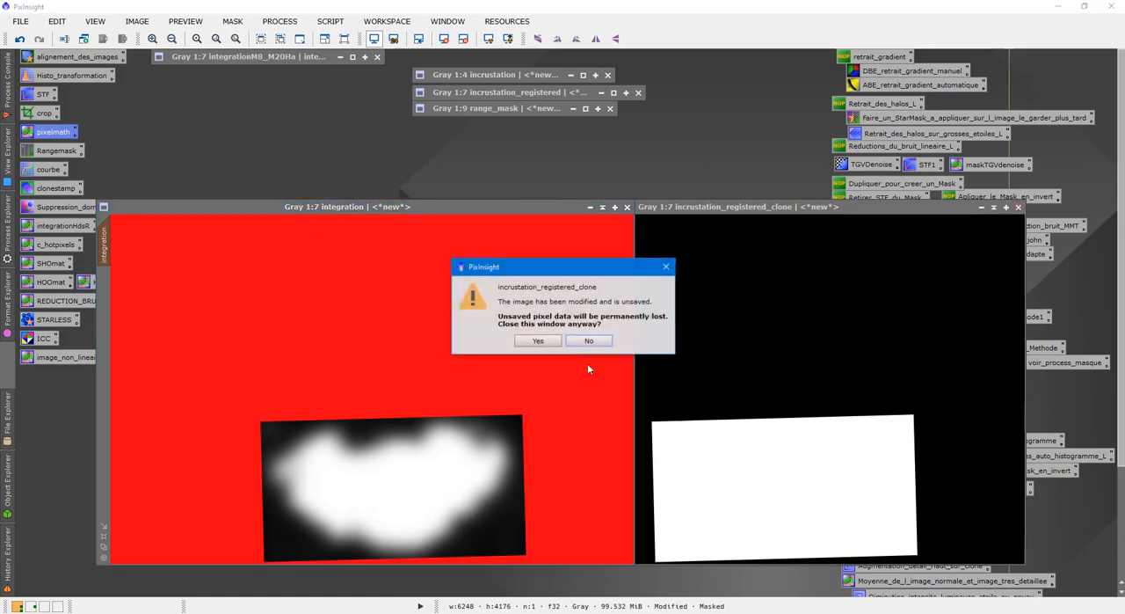
left_click(538, 341)
left_click(538, 342)
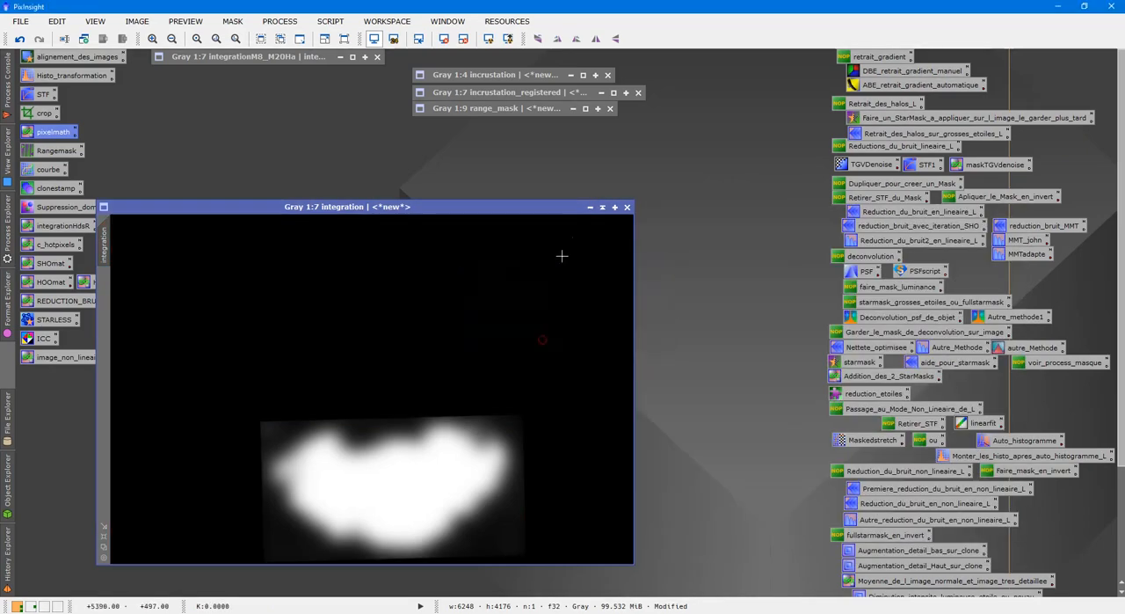
left_click(608, 109)
Apply integration as the mask of integrationM8_M20Ha, hide the mask overlay and collapse the integration window
left_click_drag(450, 206, 627, 147)
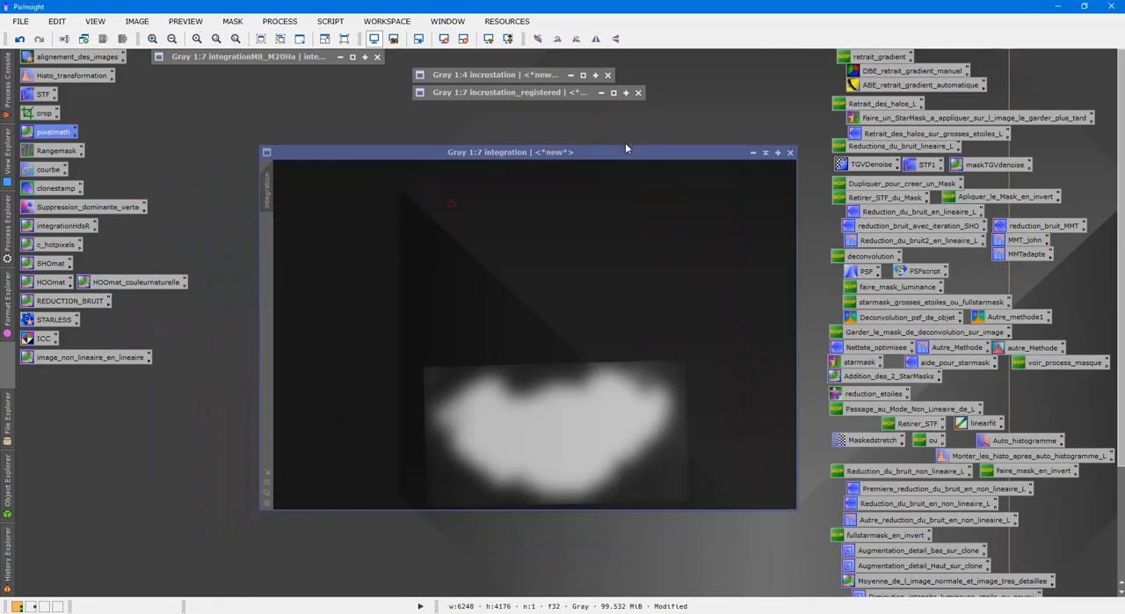
scroll(623, 304, "up", 3)
scroll(624, 446, "up", 2)
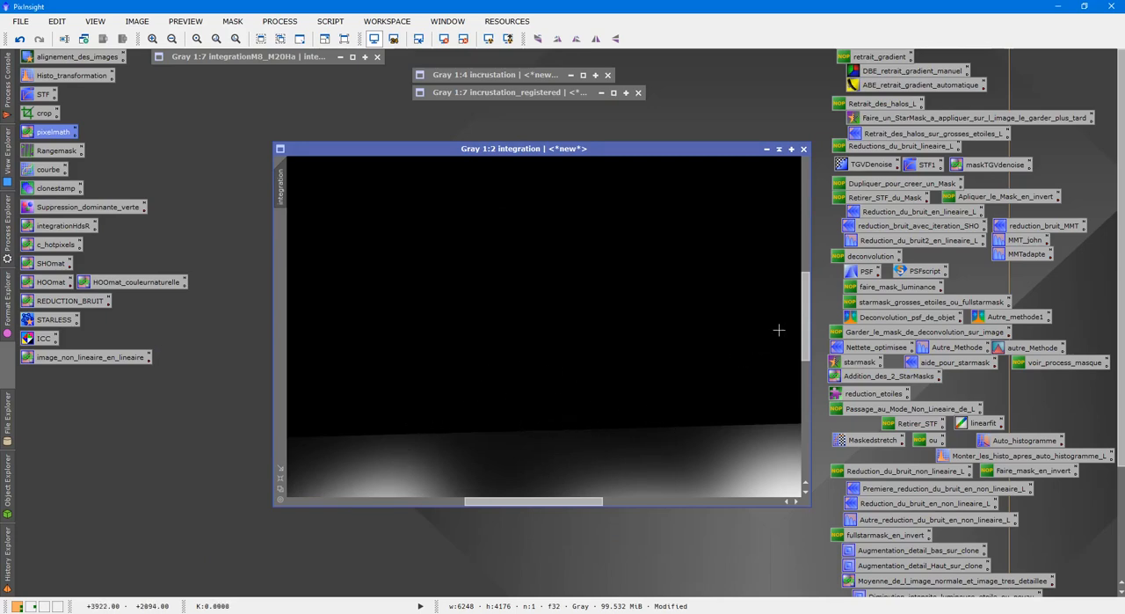
left_click_drag(805, 331, 830, 461)
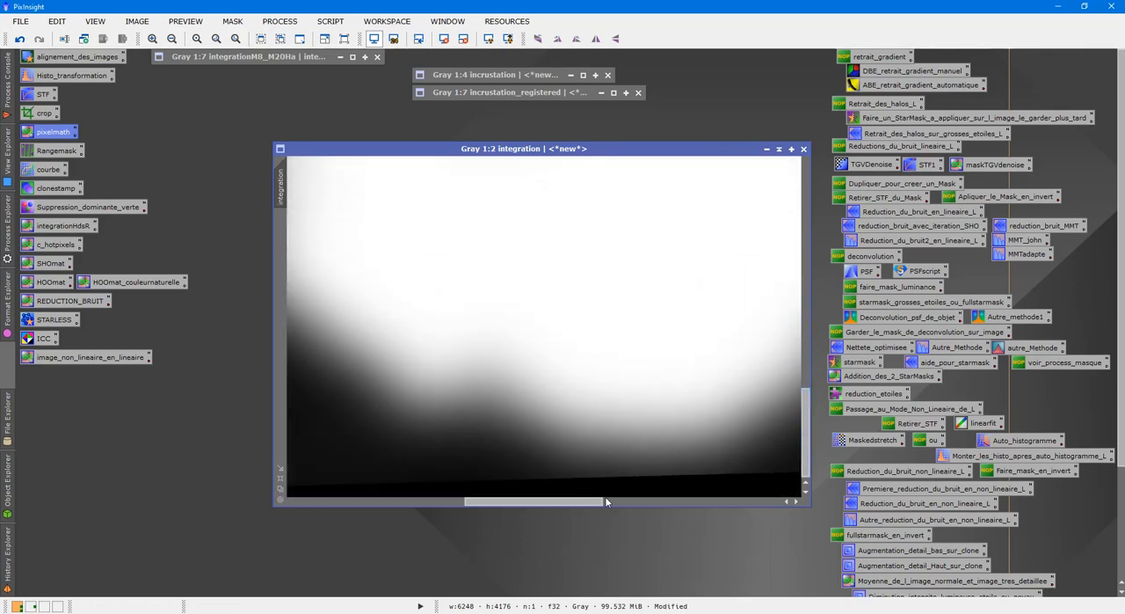
scroll(603, 445, "down", 3)
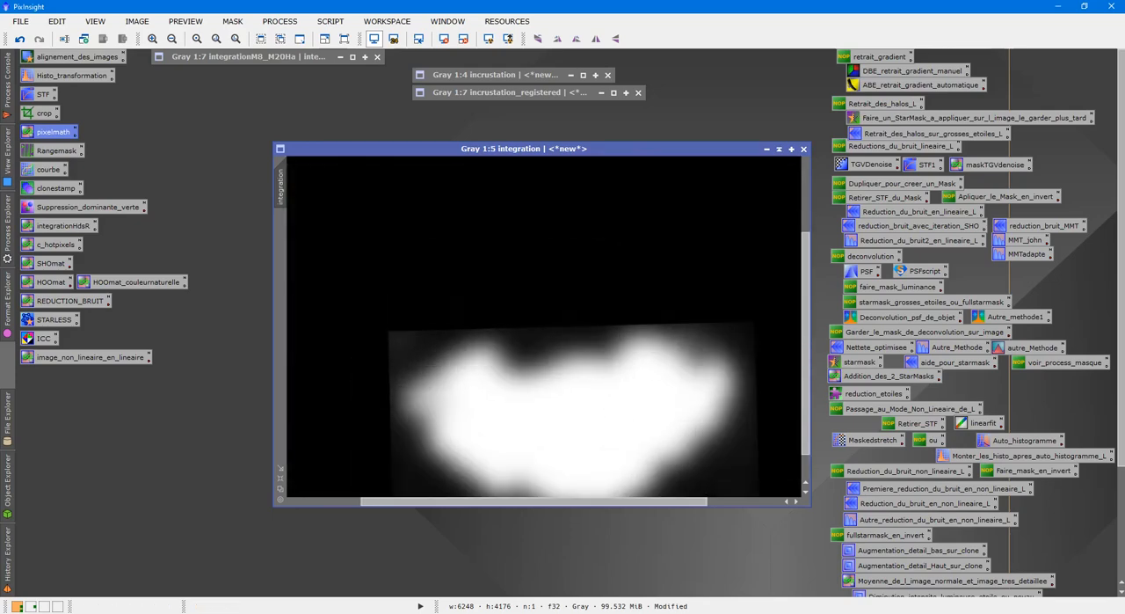
left_click_drag(688, 149, 885, 72)
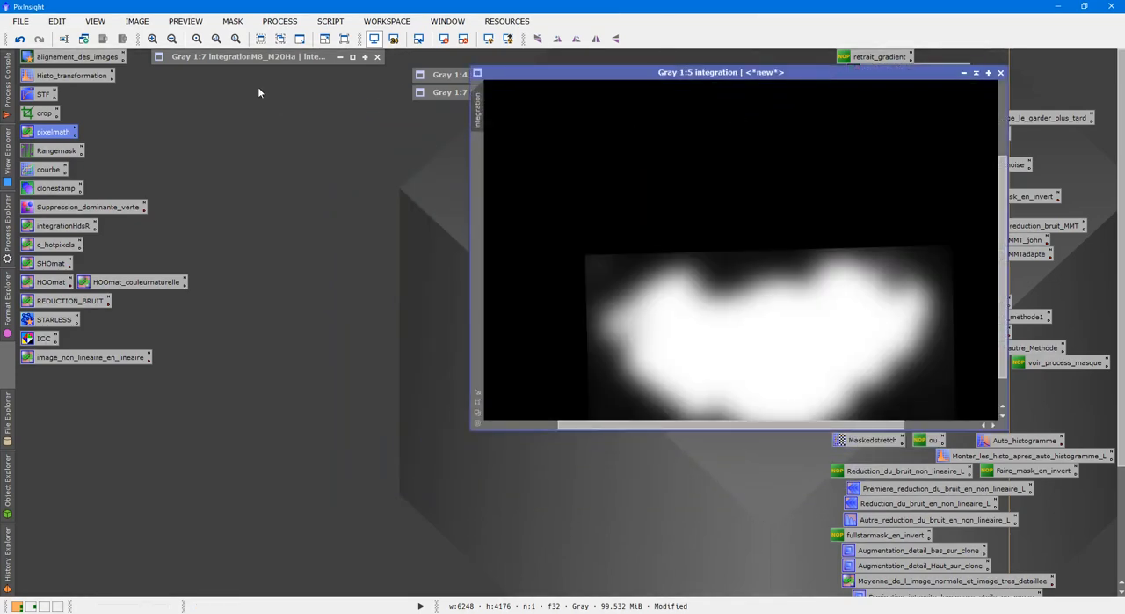
double_click(269, 57)
left_click(665, 139)
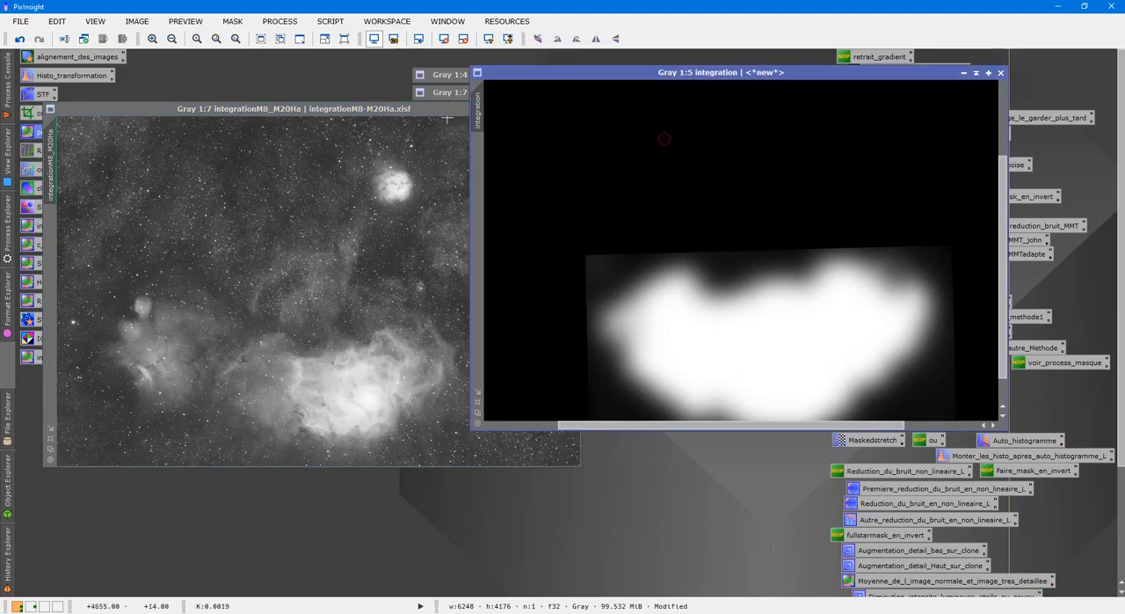
left_click_drag(477, 110, 50, 235)
left_click_drag(340, 111, 462, 167)
key("ctrl+k")
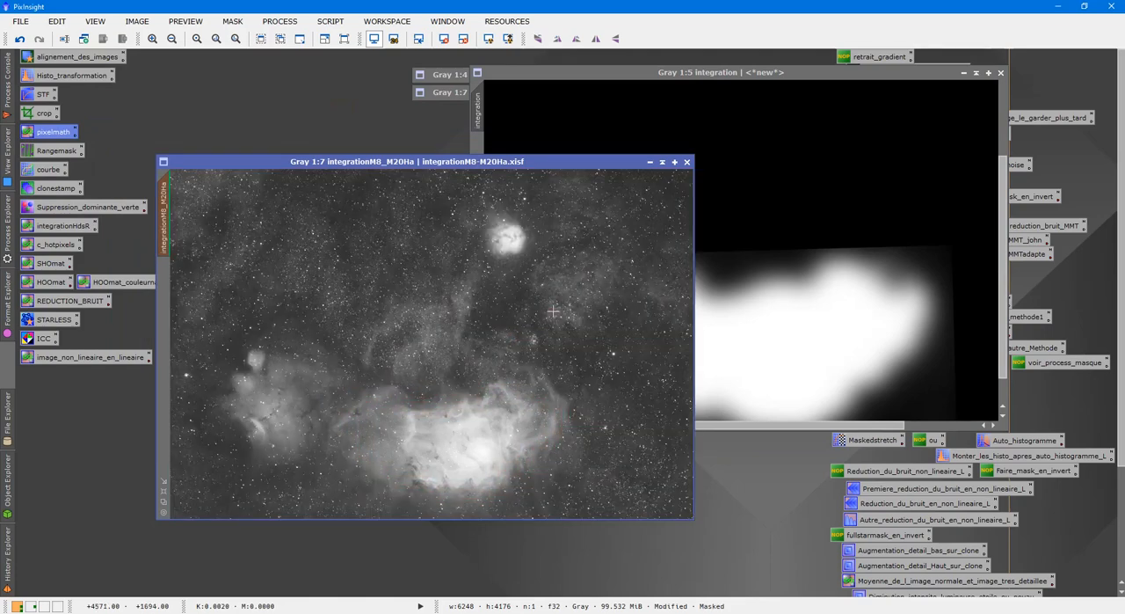
left_click(976, 75)
Try to blend incrustation into the masked integrationM8_M20Ha using PixelMath set to replace the target image
double_click(492, 74)
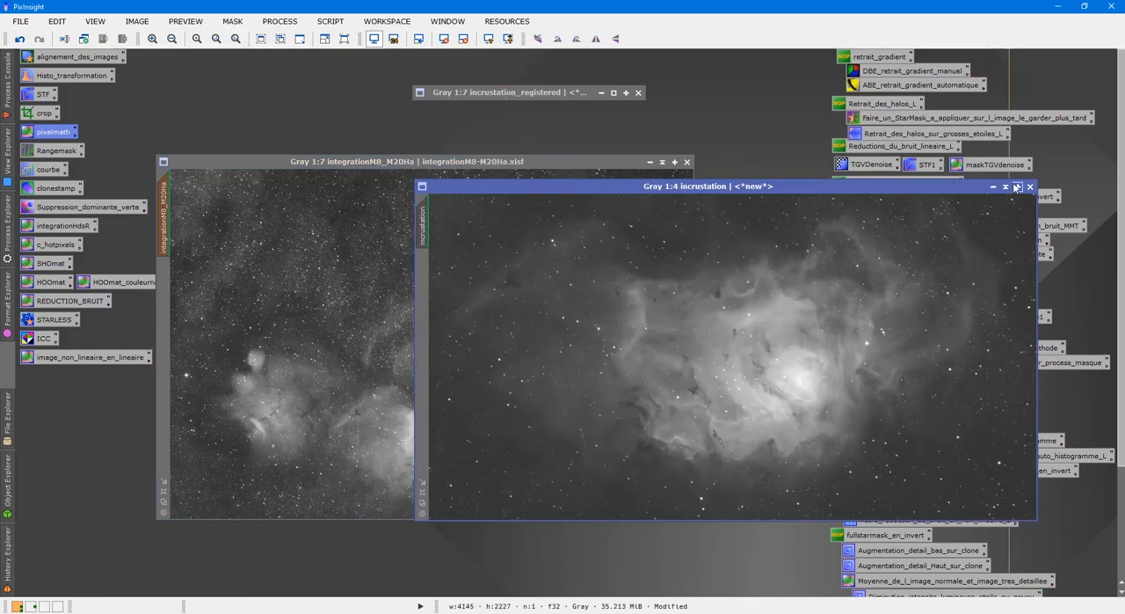
left_click(1007, 187)
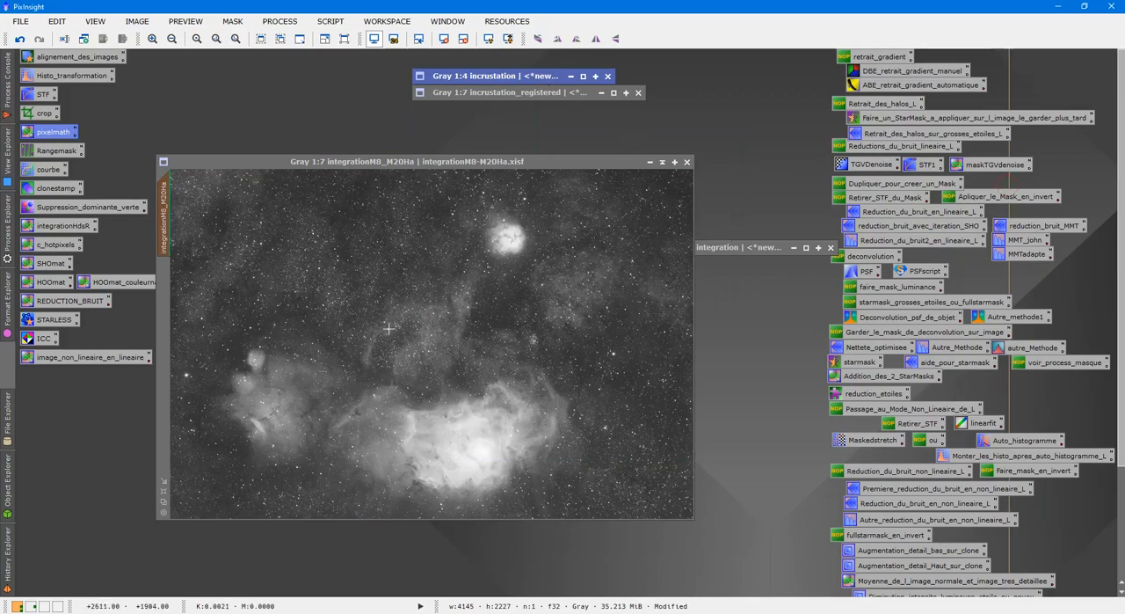
scroll(388, 328, "up", 8)
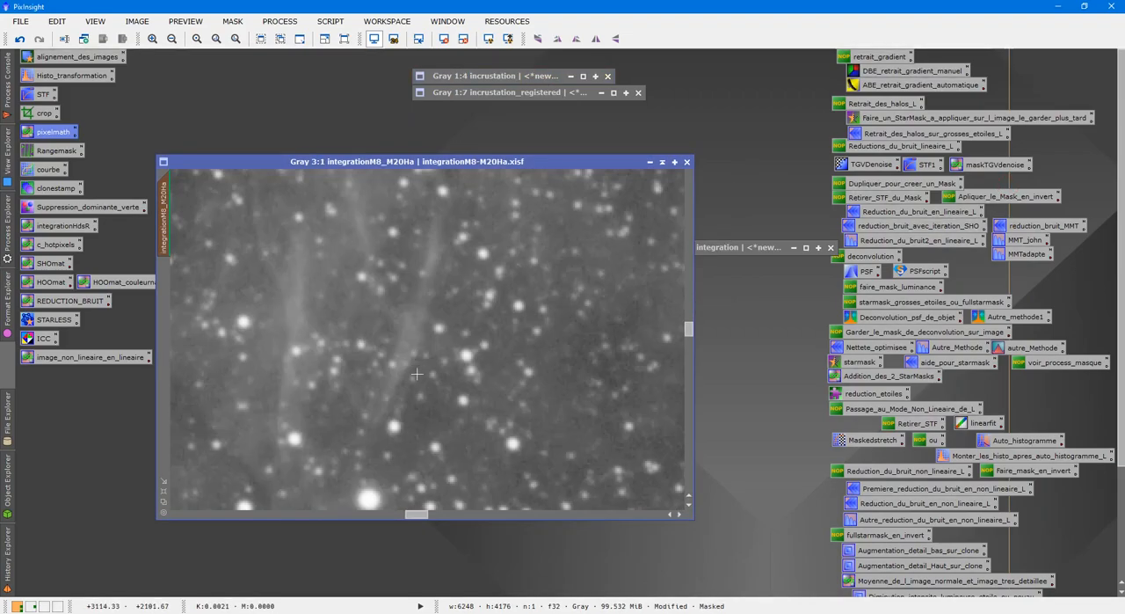
scroll(417, 375, "down", 8)
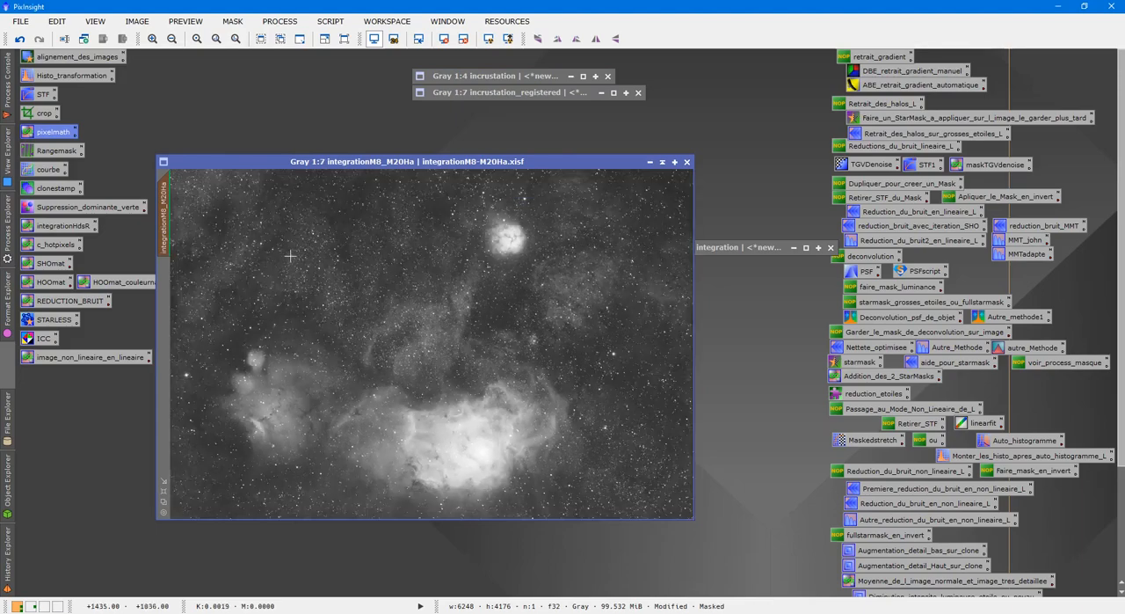
double_click(53, 132)
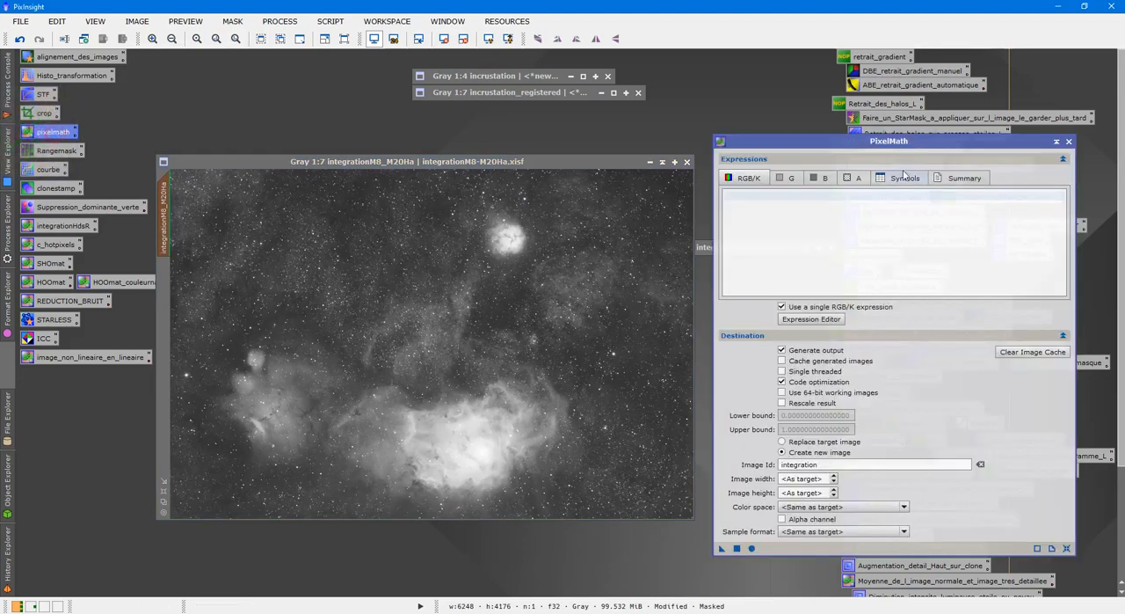
left_click(827, 320)
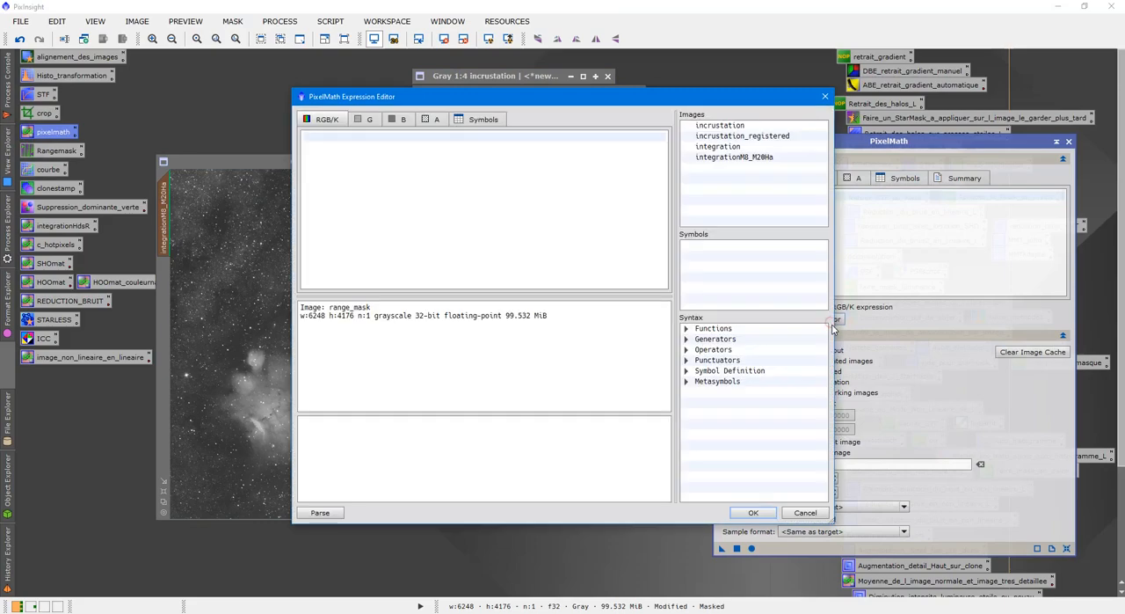
double_click(734, 126)
left_click(753, 512)
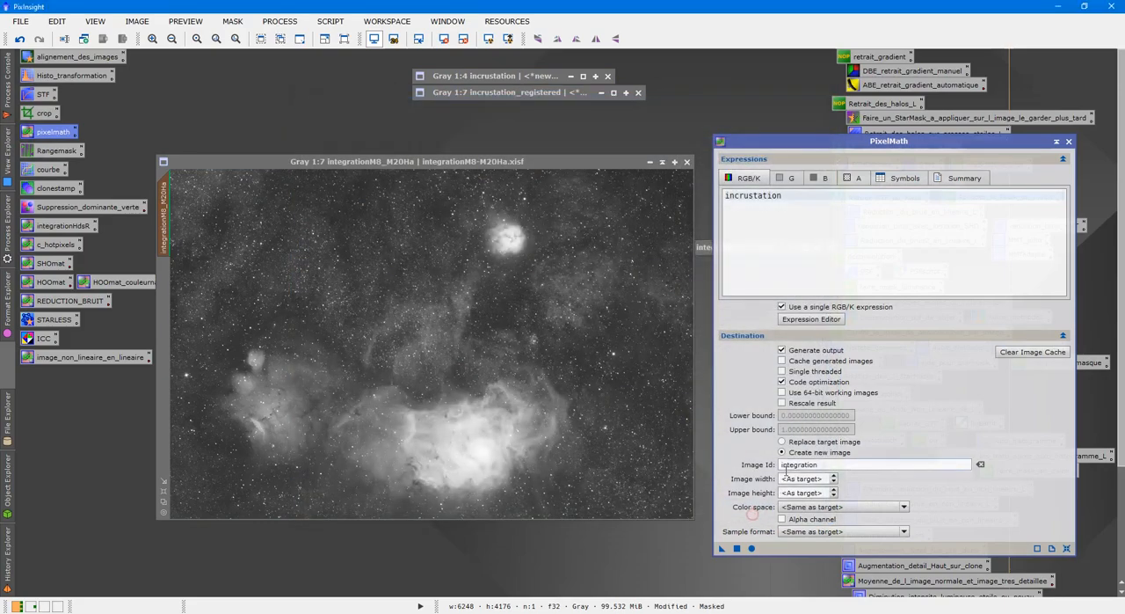
left_click(782, 442)
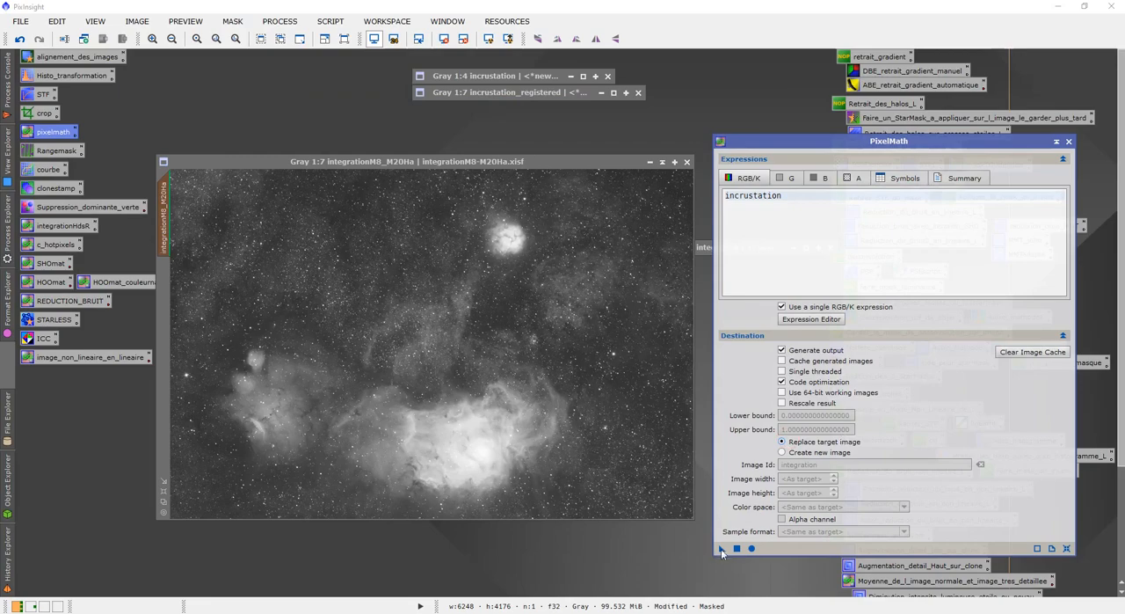
left_click_drag(721, 548, 589, 451)
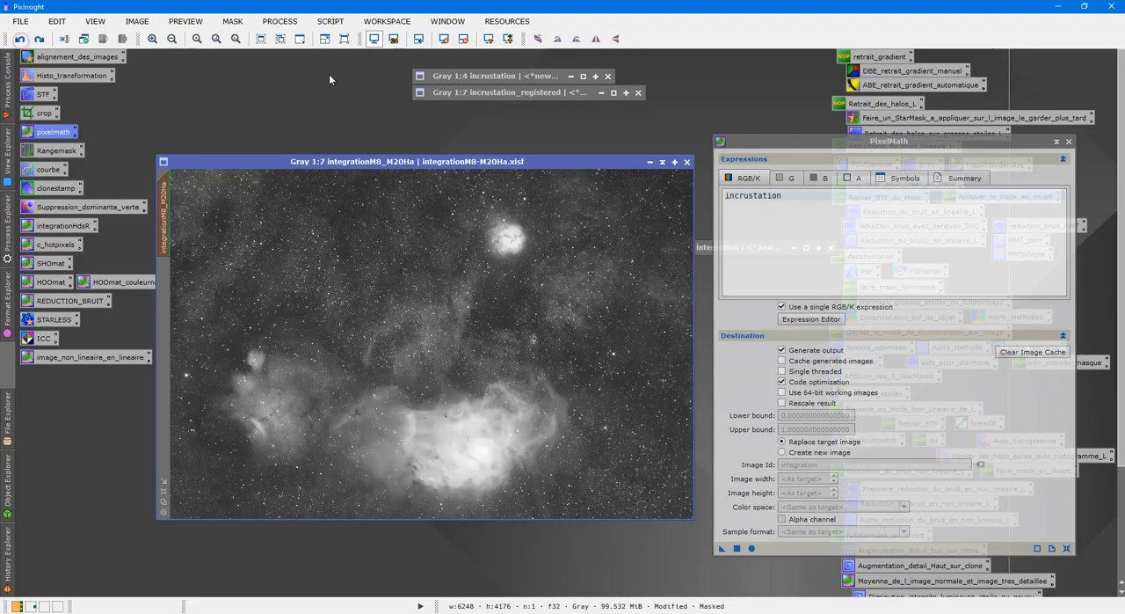
Compare the incrustation_registered and incrustation images to determine which one matches the framing of integrationM8_M20Ha
left_click(546, 88)
double_click(546, 93)
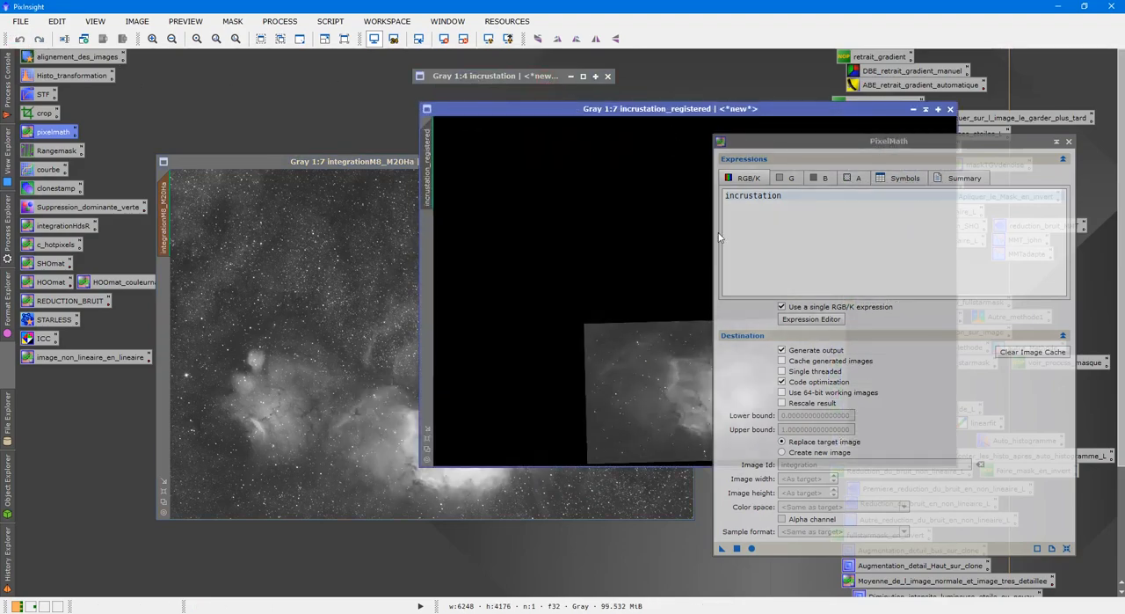
left_click(913, 109)
double_click(532, 76)
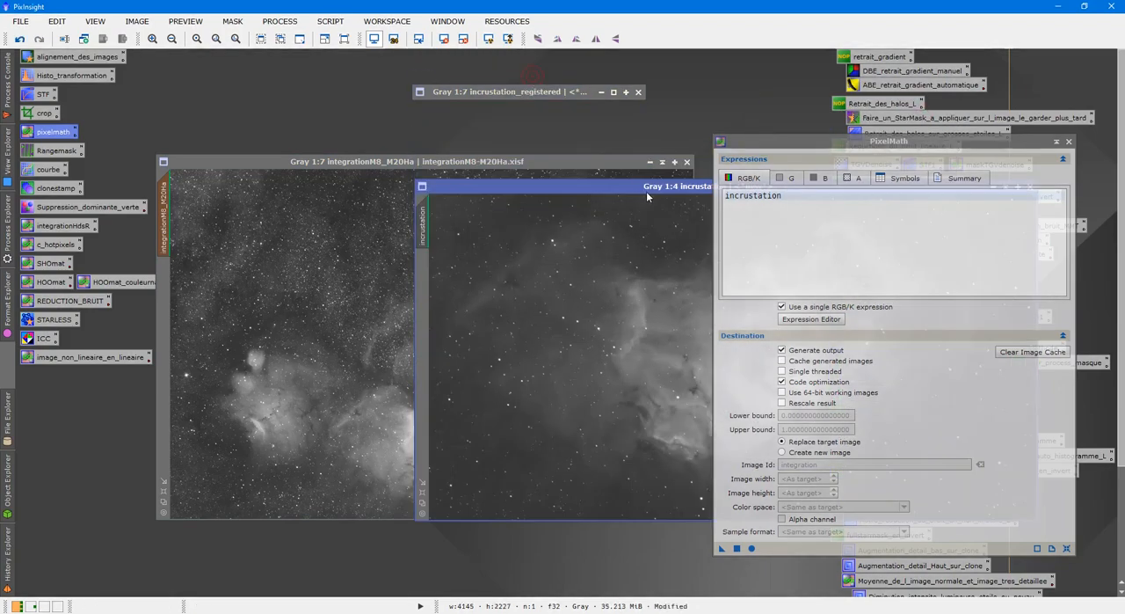
left_click_drag(615, 153, 593, 147)
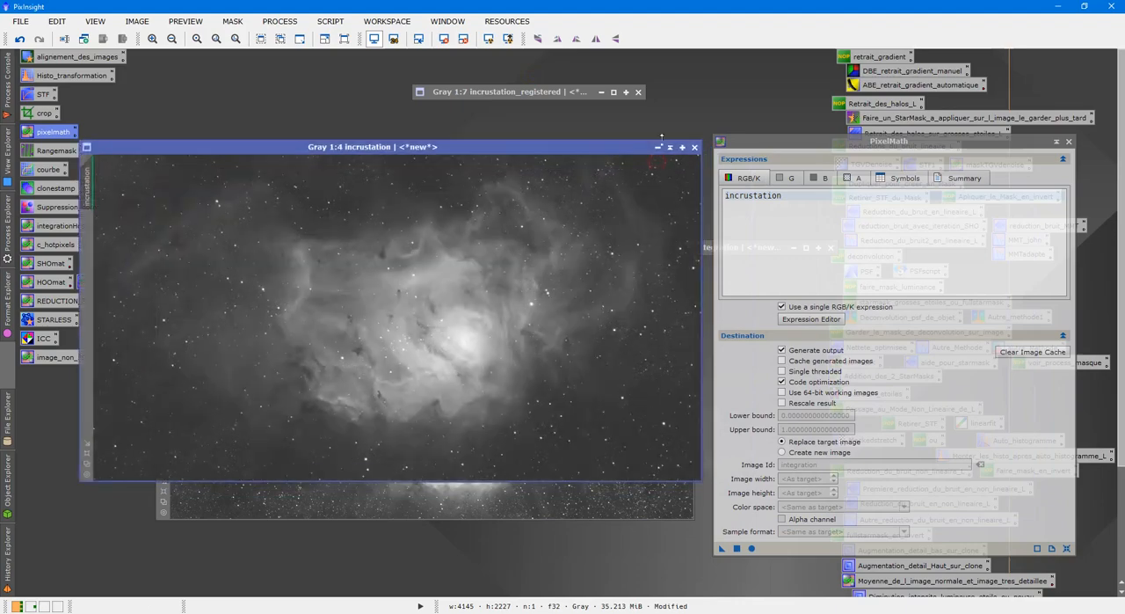
left_click(670, 148)
Change the PixelMath expression to incrustation_registered and apply it to the masked integrationM8_M20Ha
left_click(836, 320)
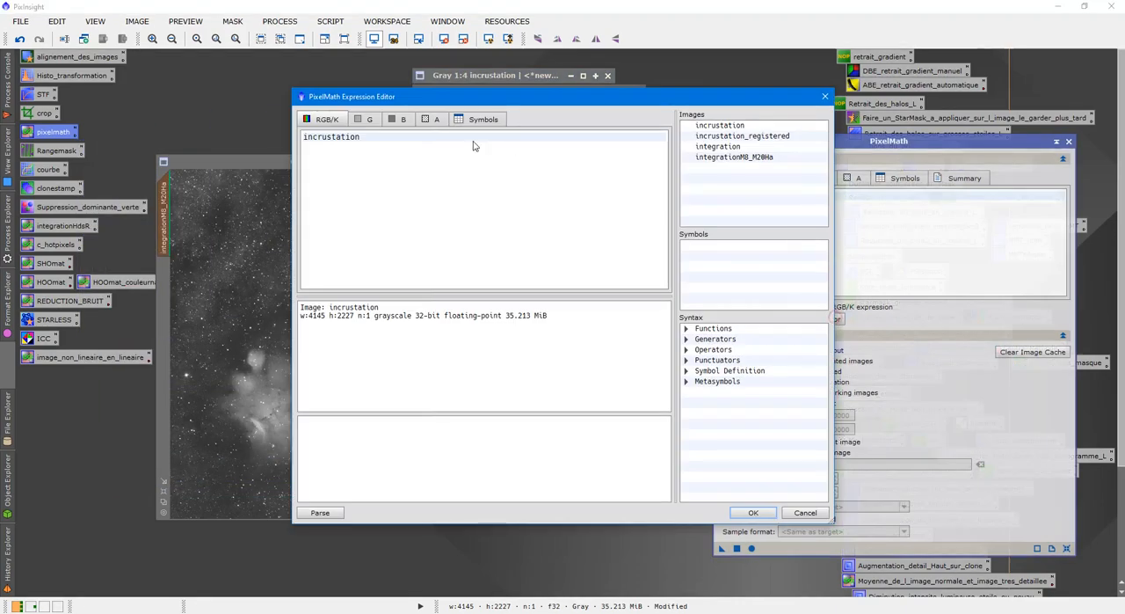
key("BackSpace")
key("BackSpace")
key("BackSpace")
key("BackSpace")
key("BackSpace")
key("BackSpace")
key("BackSpace")
key("BackSpace")
key("BackSpace")
key("BackSpace")
key("BackSpace")
key("BackSpace")
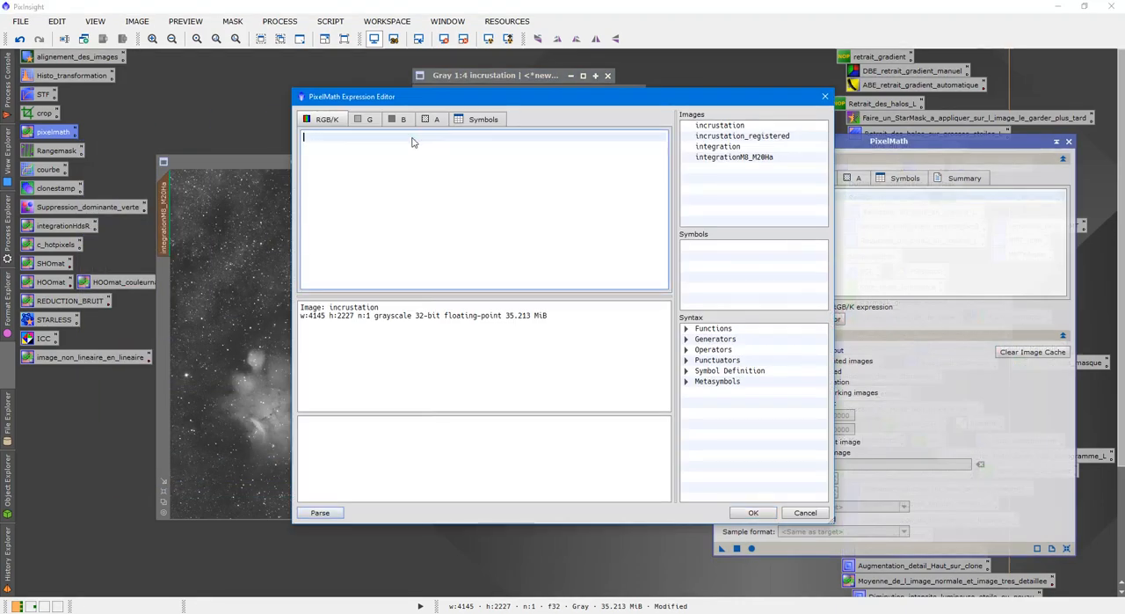
double_click(743, 136)
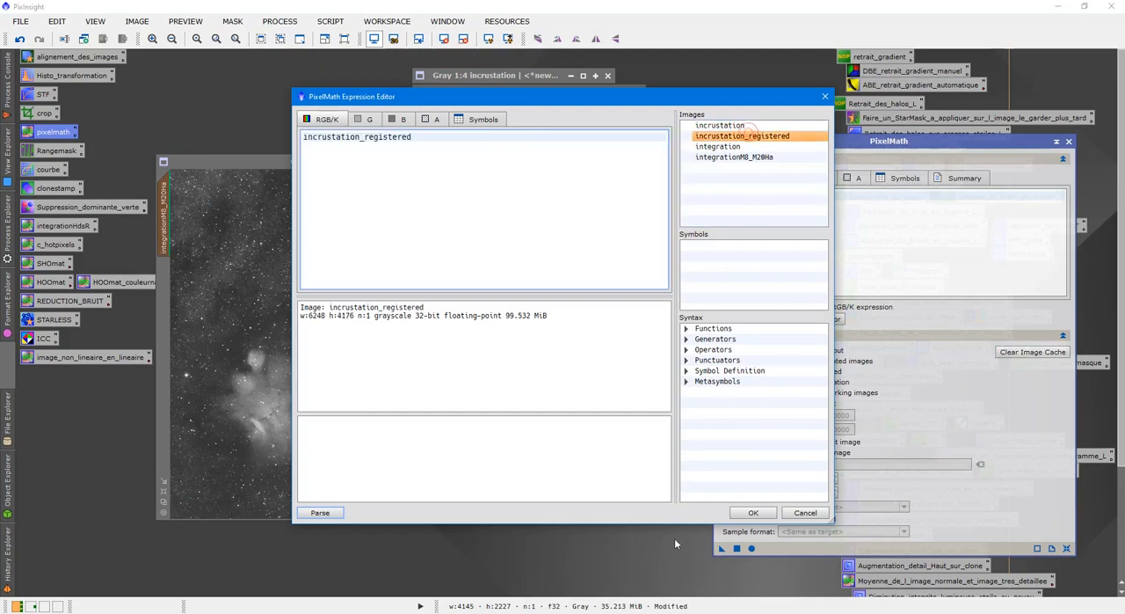
left_click(753, 514)
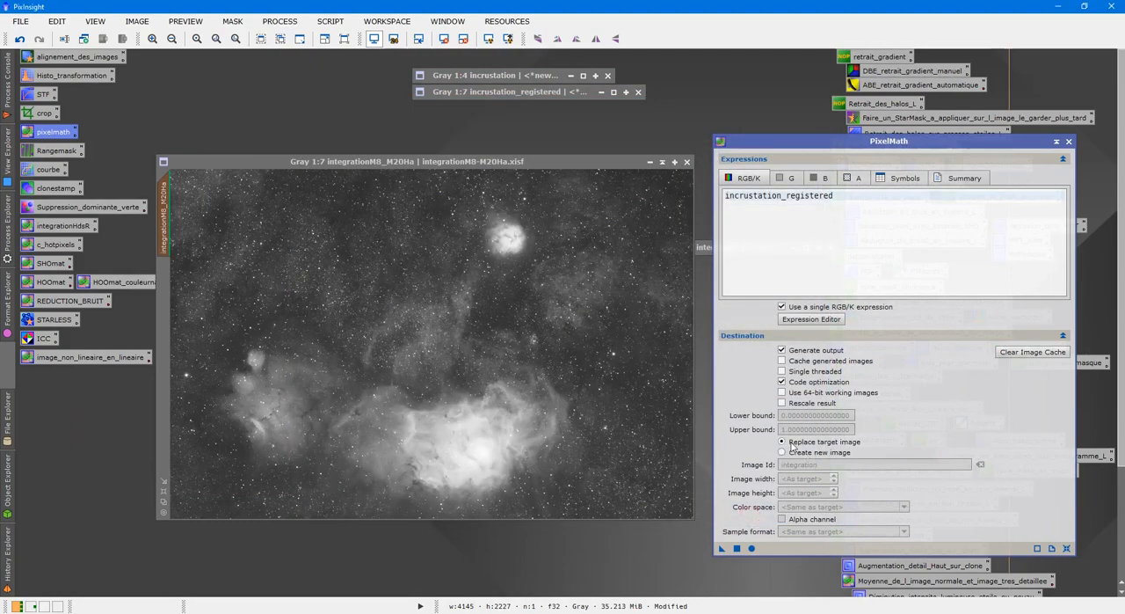
left_click_drag(722, 549, 424, 387)
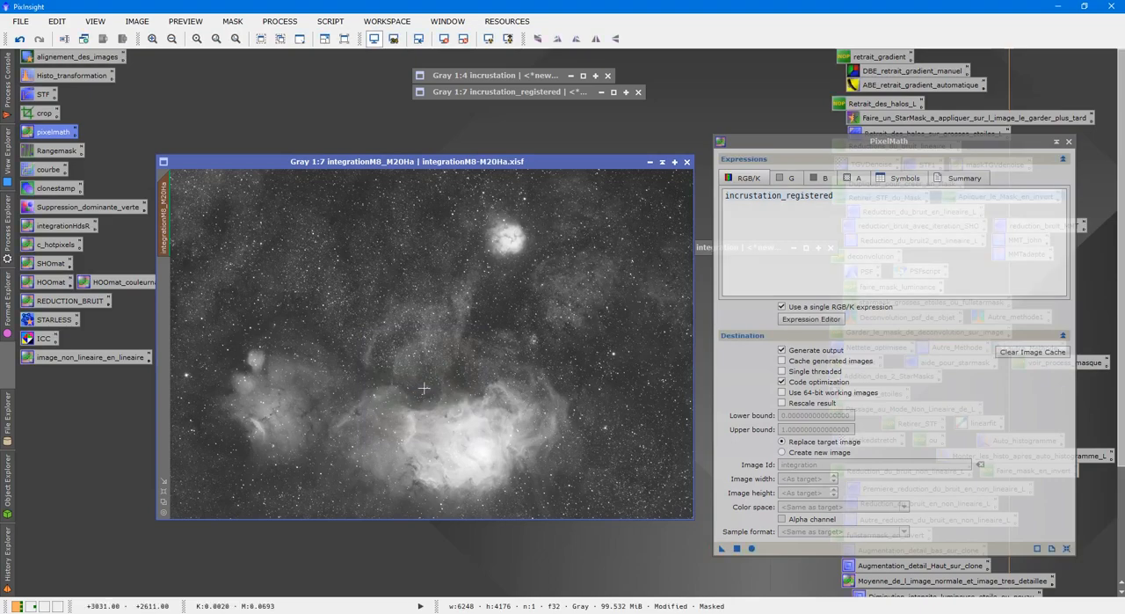
scroll(424, 388, "up", 5)
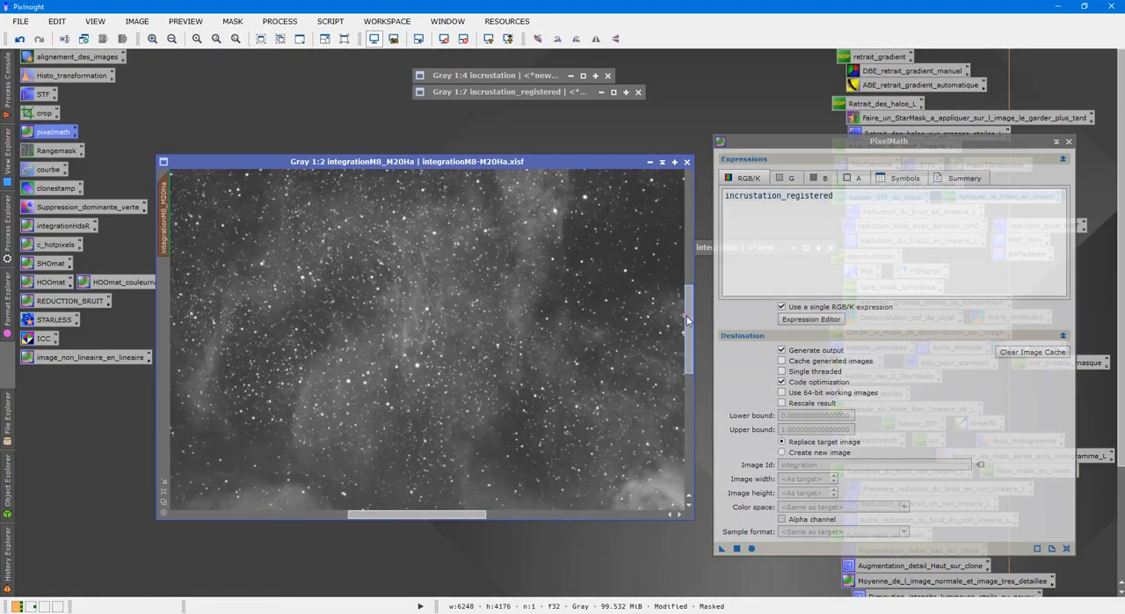
Compare the M8 core of integrationM8_M20Ha at 3:1 with and without the blend by undoing and redoing PixelMath
left_click_drag(689, 317, 689, 410)
scroll(639, 396, "up", 1)
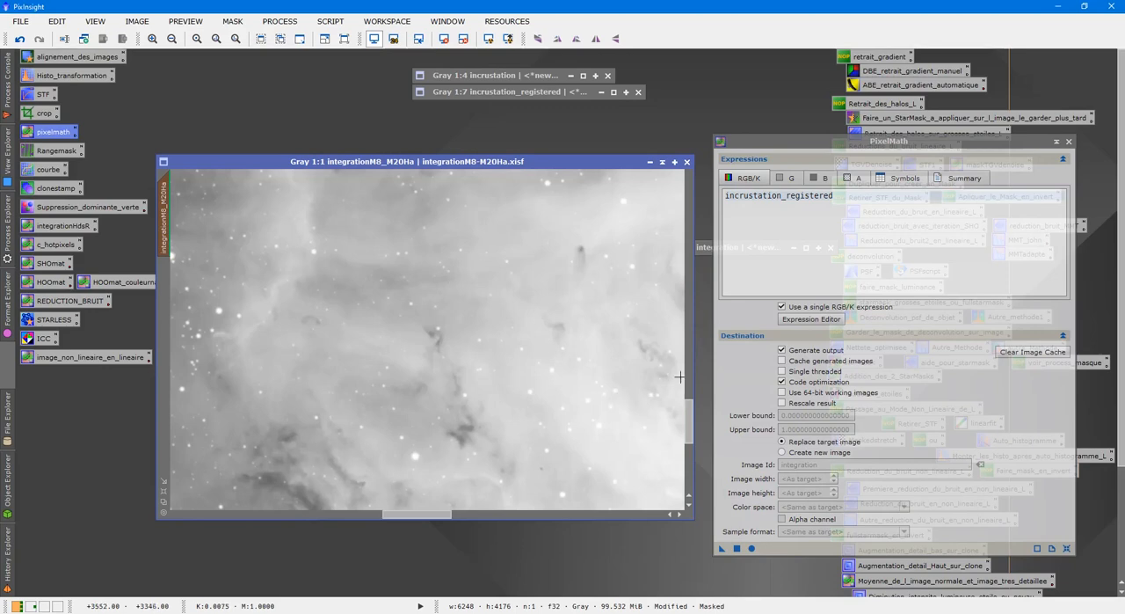
scroll(671, 407, "up", 1)
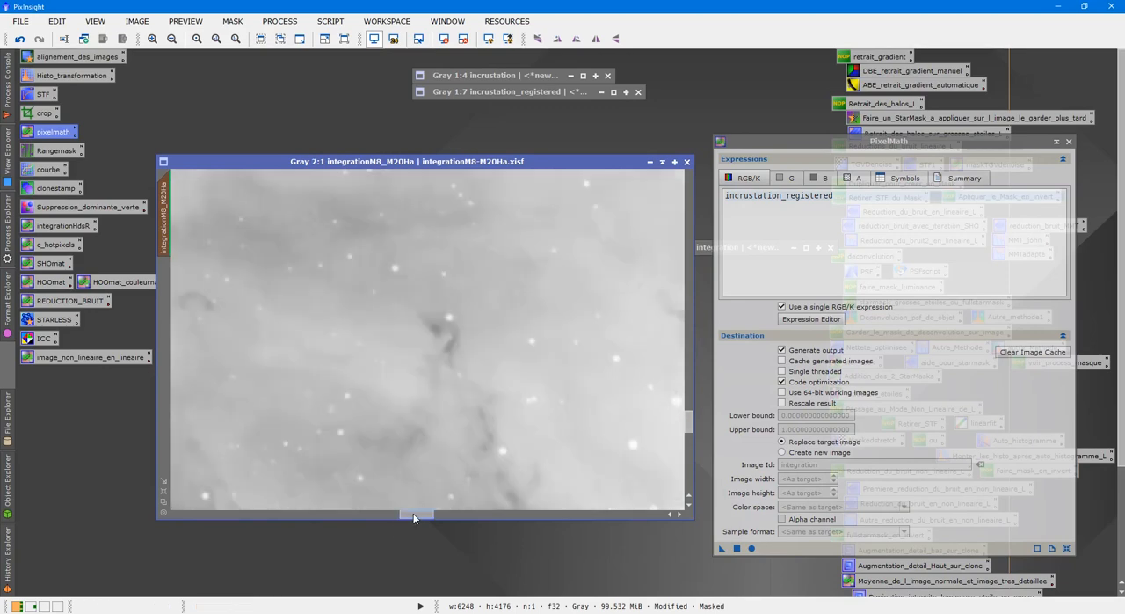
left_click_drag(415, 515, 447, 514)
scroll(443, 506, "up", 1)
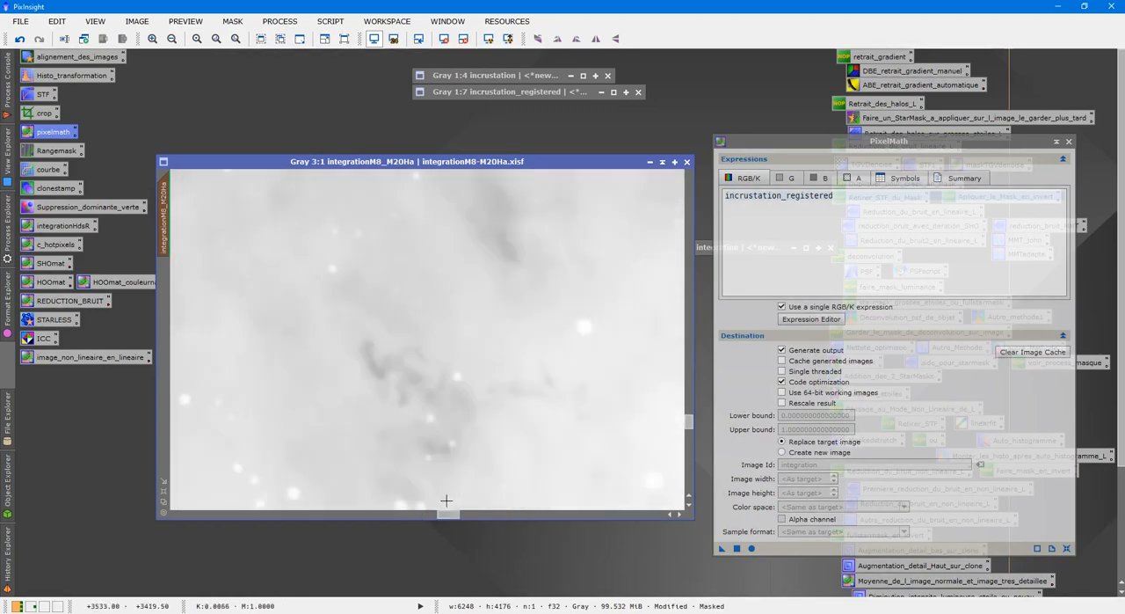
left_click(22, 40)
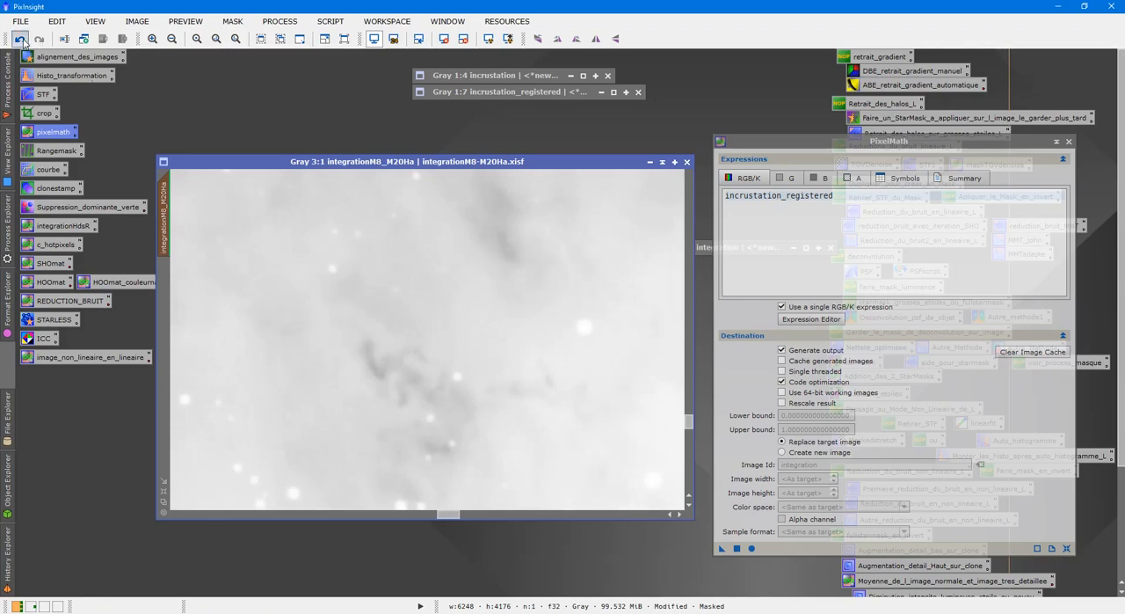
left_click(39, 40)
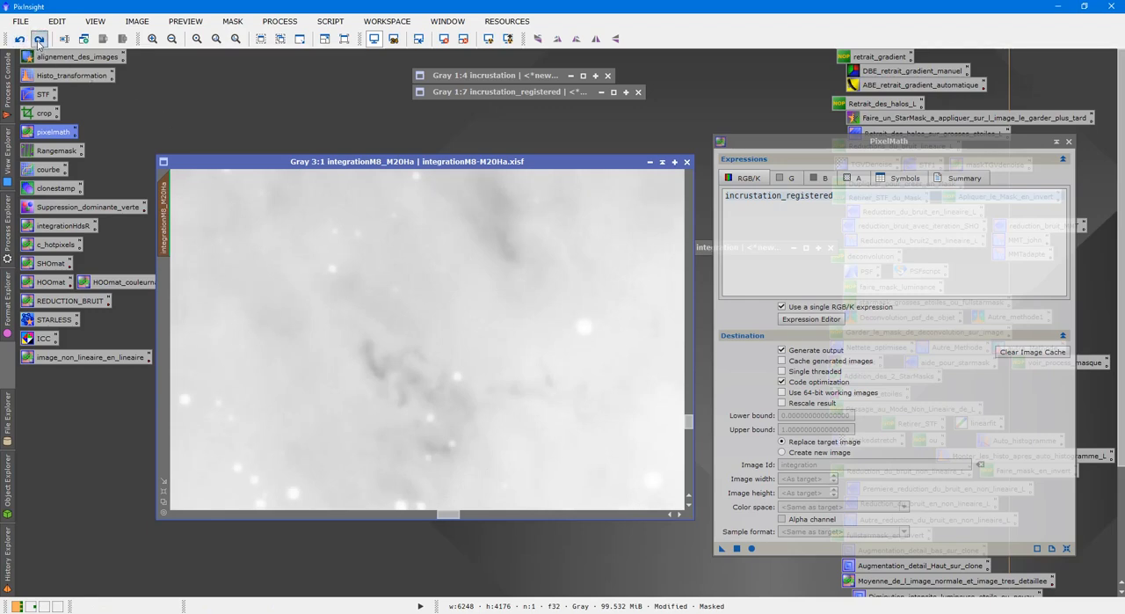
Compare nearby dark nebula structures at 4:1 by undoing and redoing the blend, and inspect the whole image for visible seams
left_click_drag(448, 517, 444, 515)
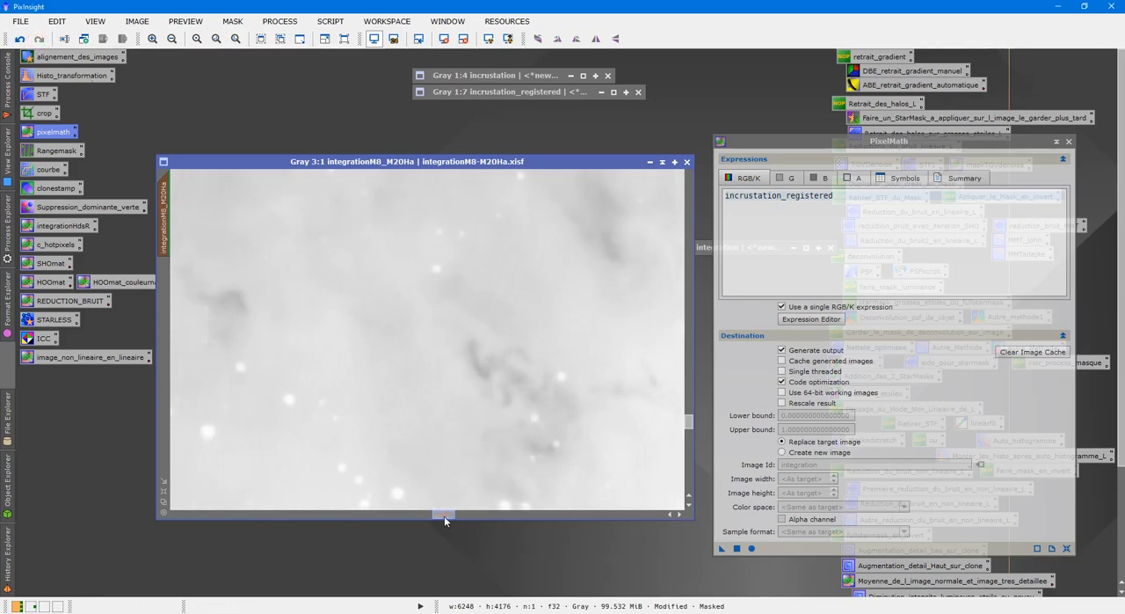
left_click_drag(688, 422, 688, 426)
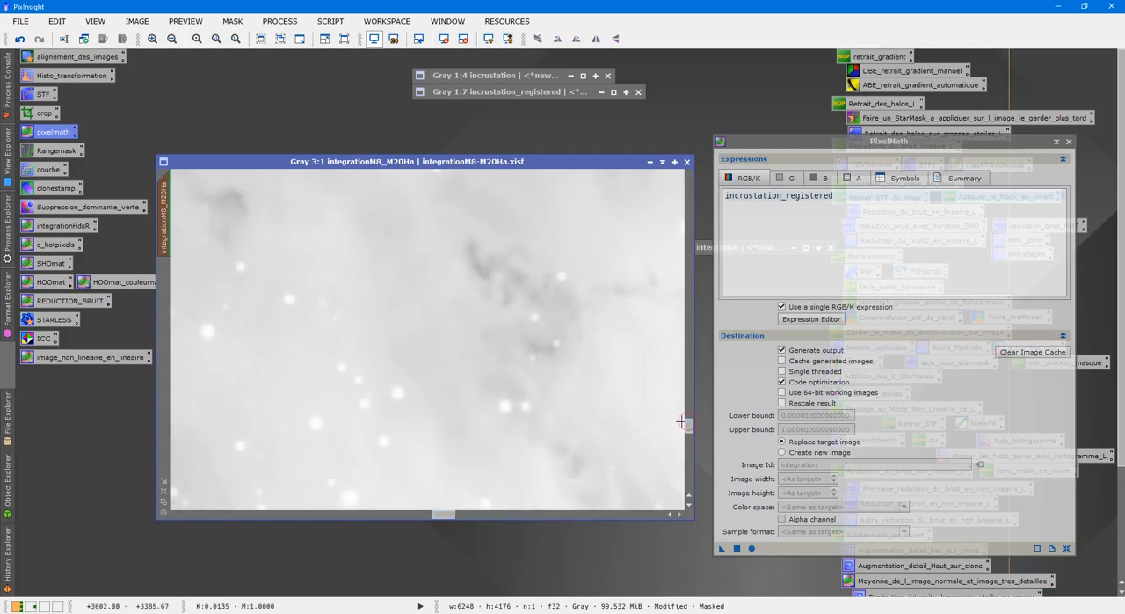
scroll(677, 418, "up", 1)
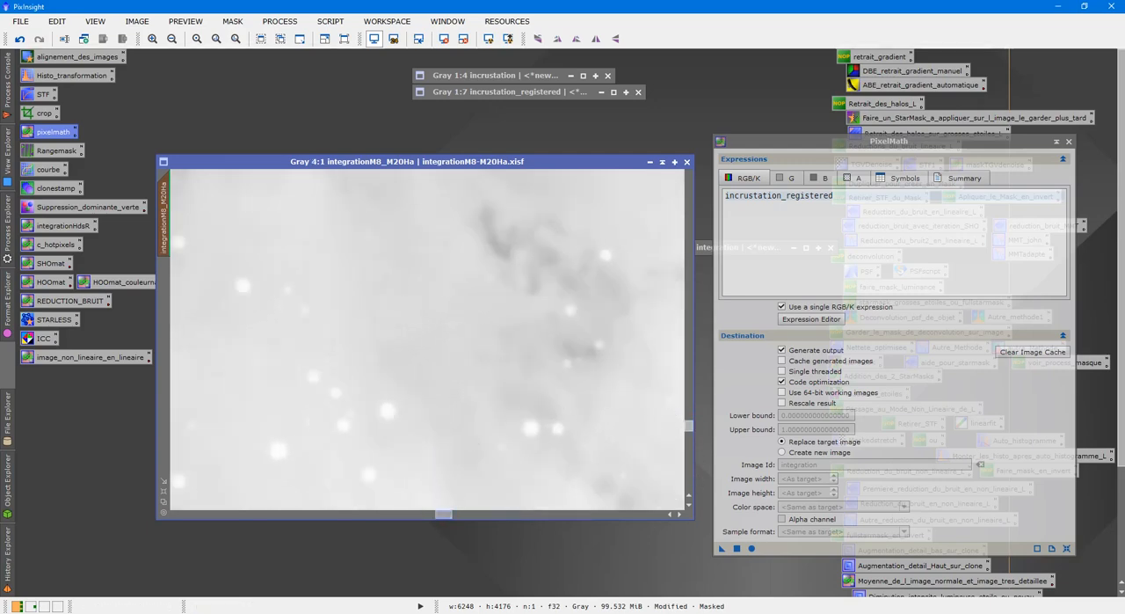
left_click_drag(448, 514, 454, 517)
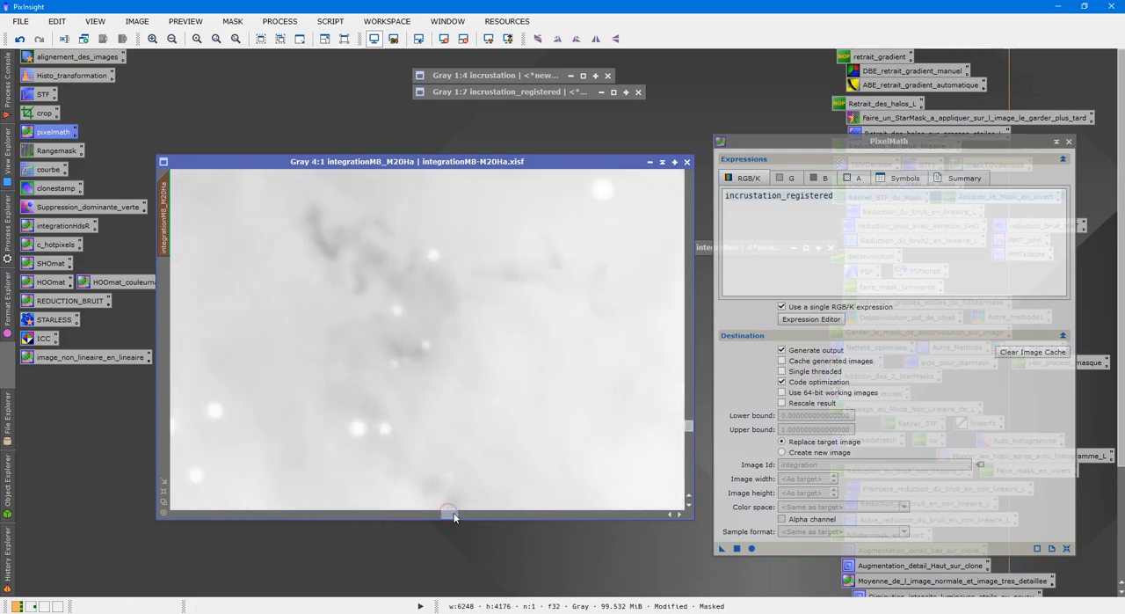
left_click(24, 43)
left_click(38, 40)
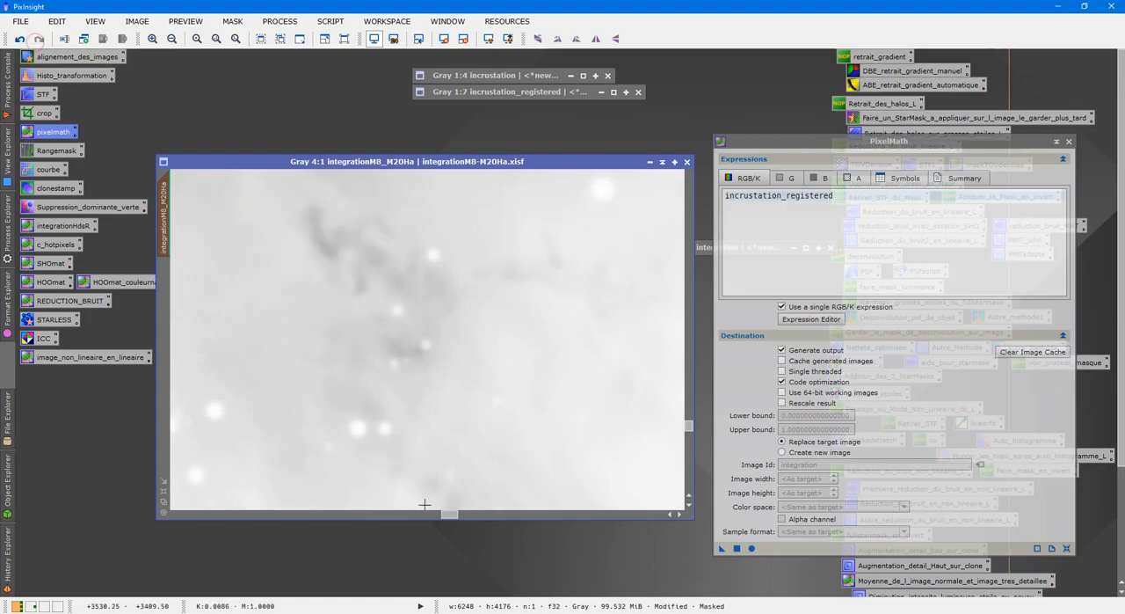
scroll(469, 468, "down", 10)
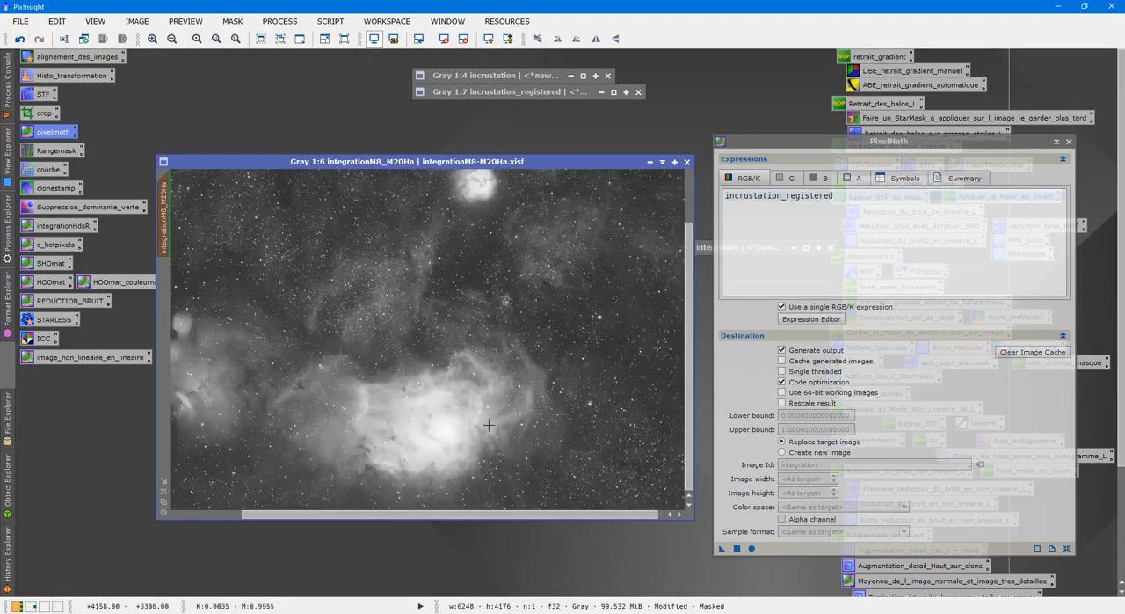
scroll(508, 403, "down", 1)
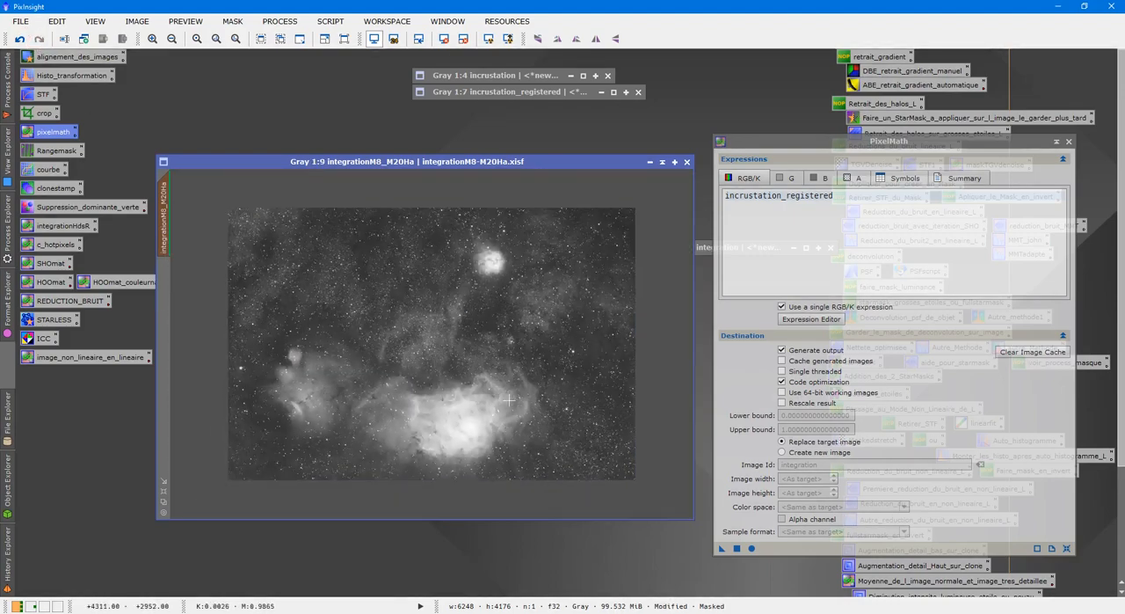
scroll(510, 402, "up", 1)
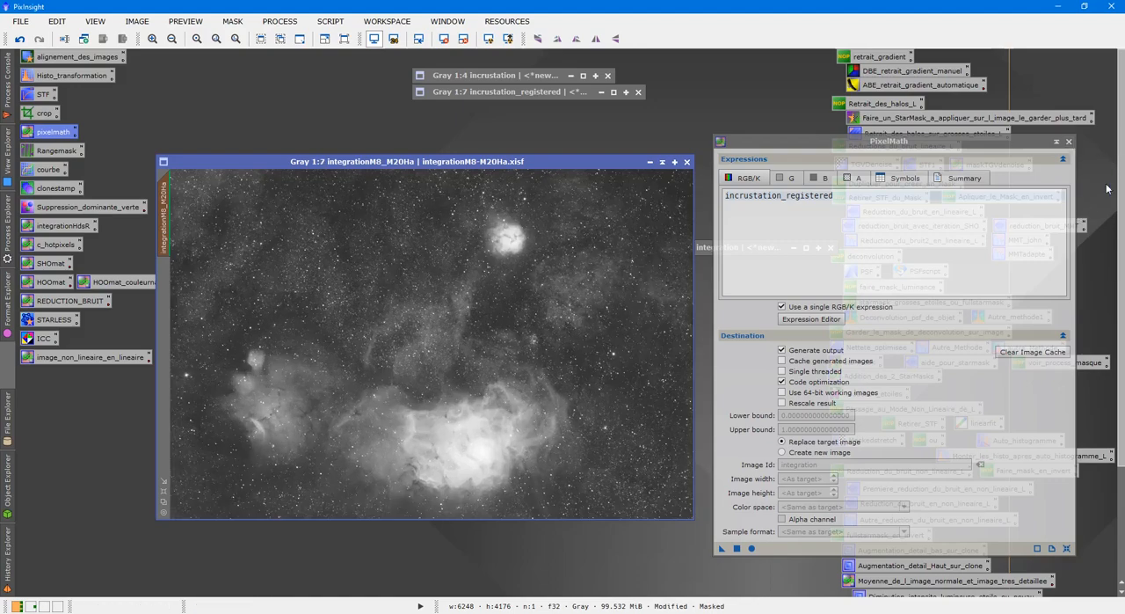
Close PixelMath and remove the mask from integrationM8_M20Ha
left_click(1070, 141)
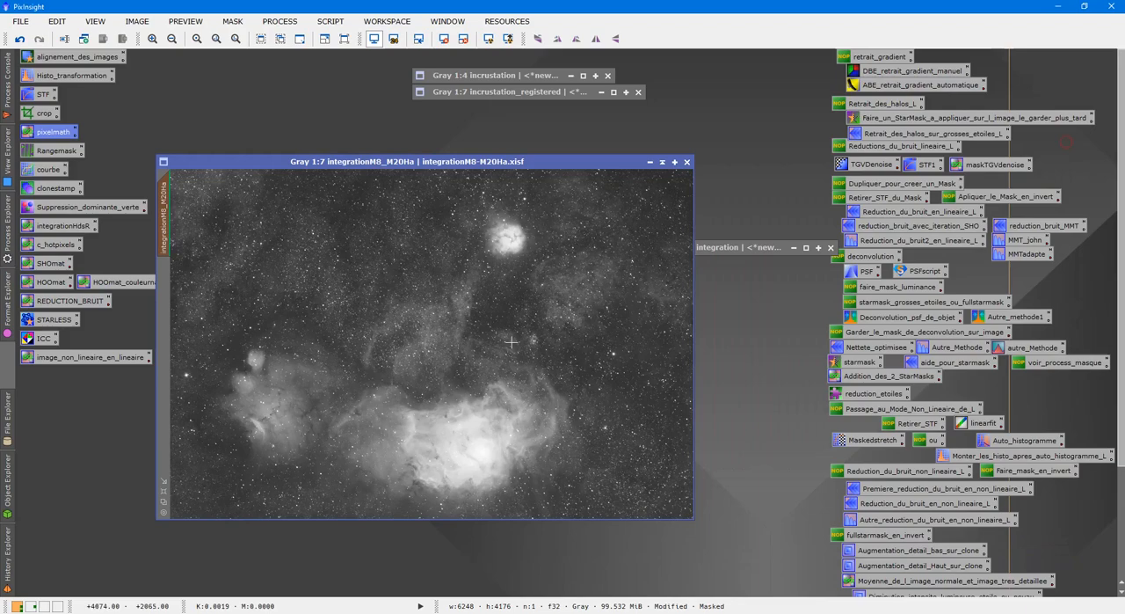
right_click(376, 302)
mouse_move(540, 432)
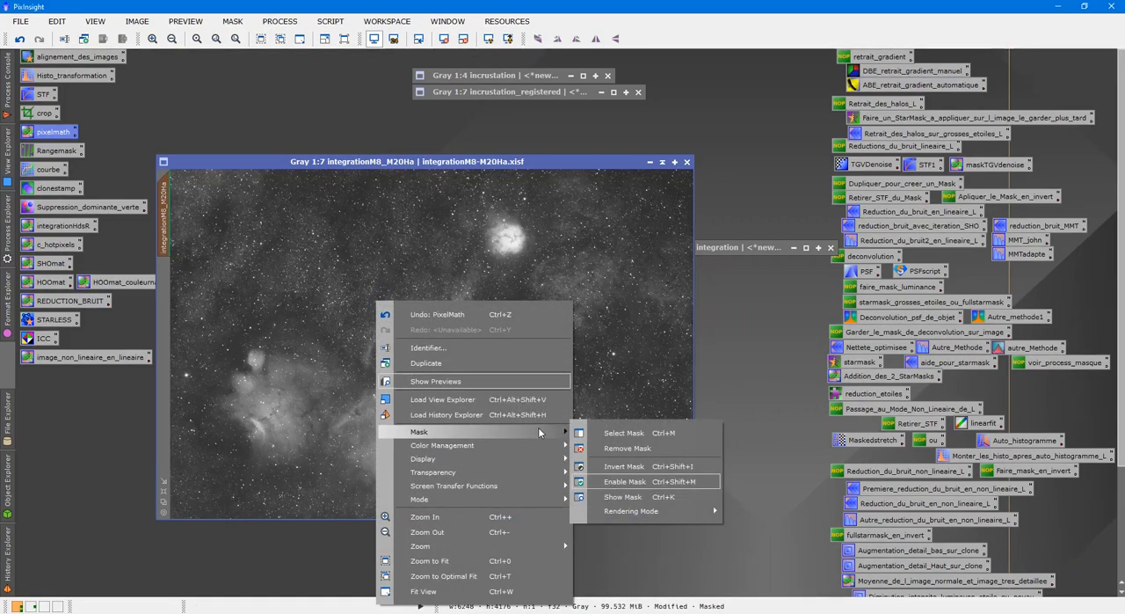
left_click(595, 449)
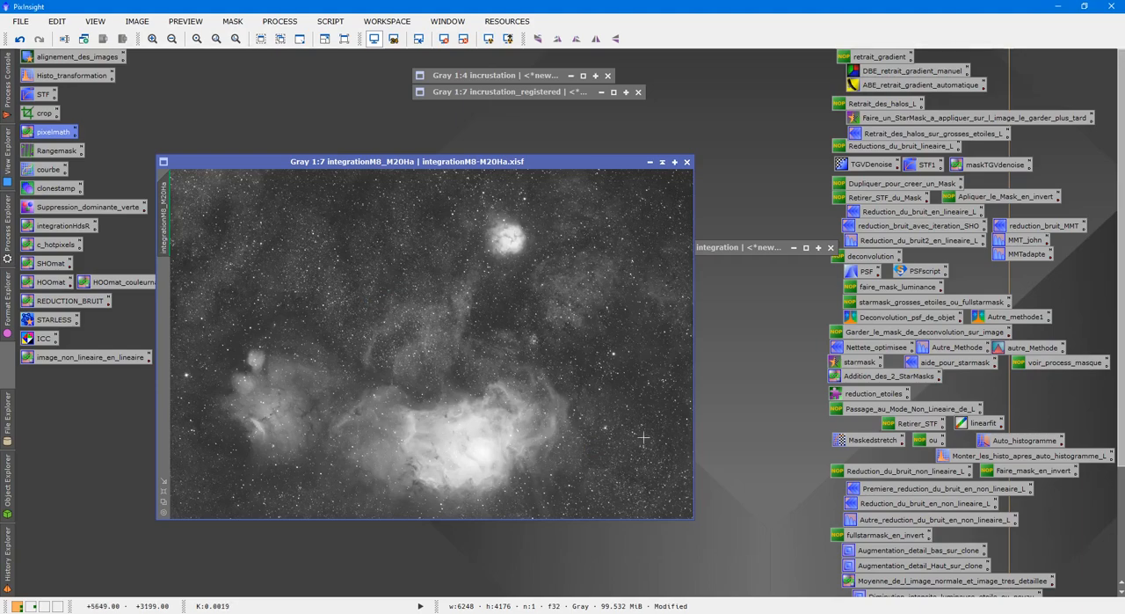
Stack the collapsed integration window beneath incrustation_registered and reposition the integrationM8_M20Ha window in the workspace
left_click_drag(736, 252, 517, 111)
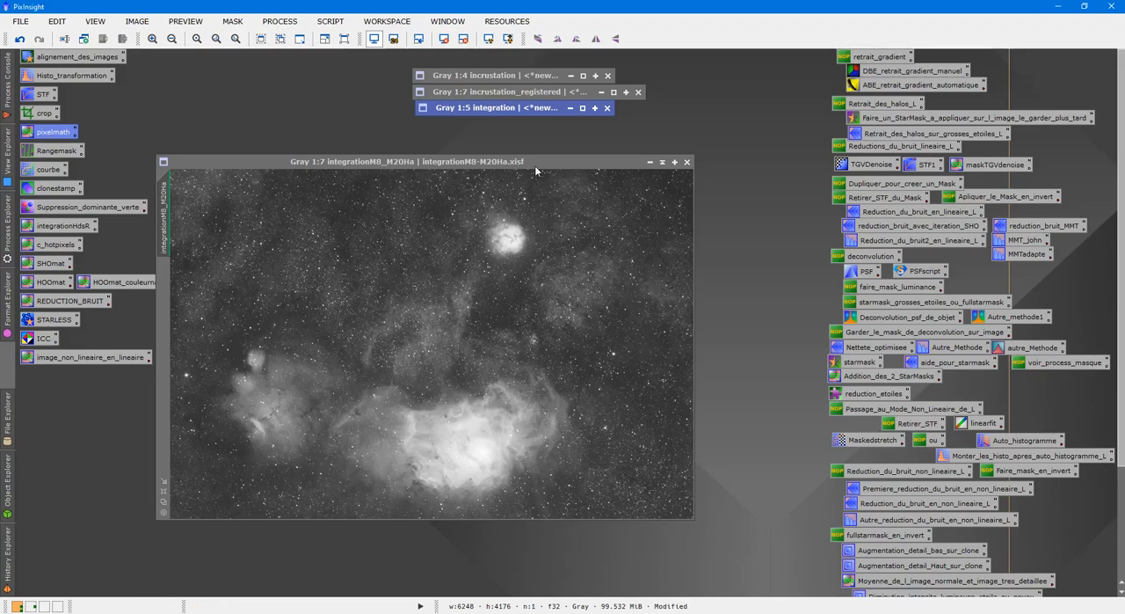
left_click_drag(533, 162, 440, 84)
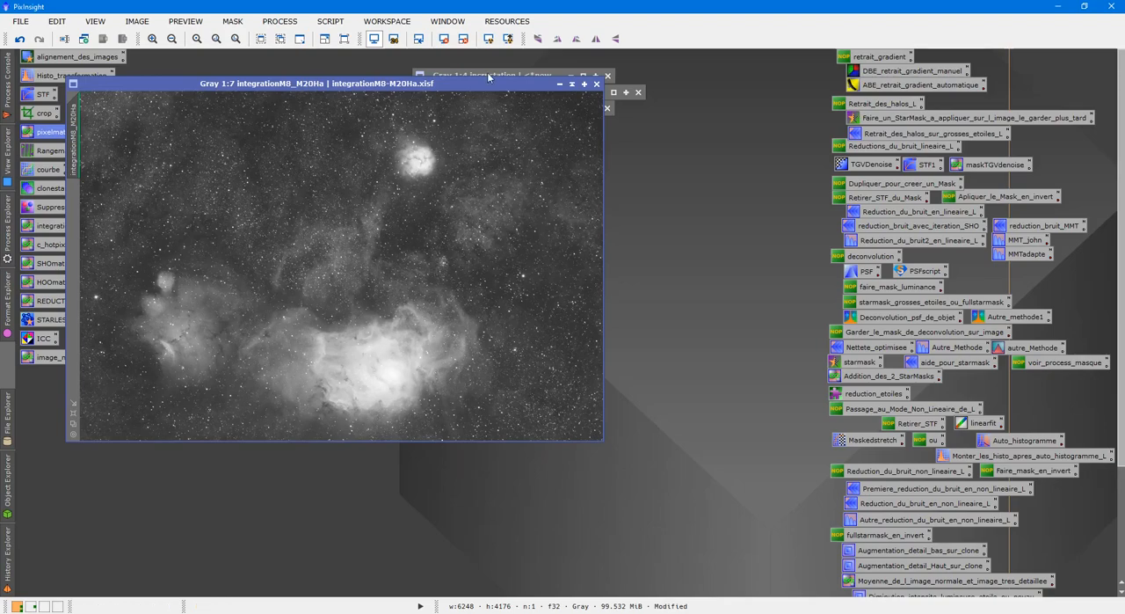
left_click_drag(489, 83, 500, 138)
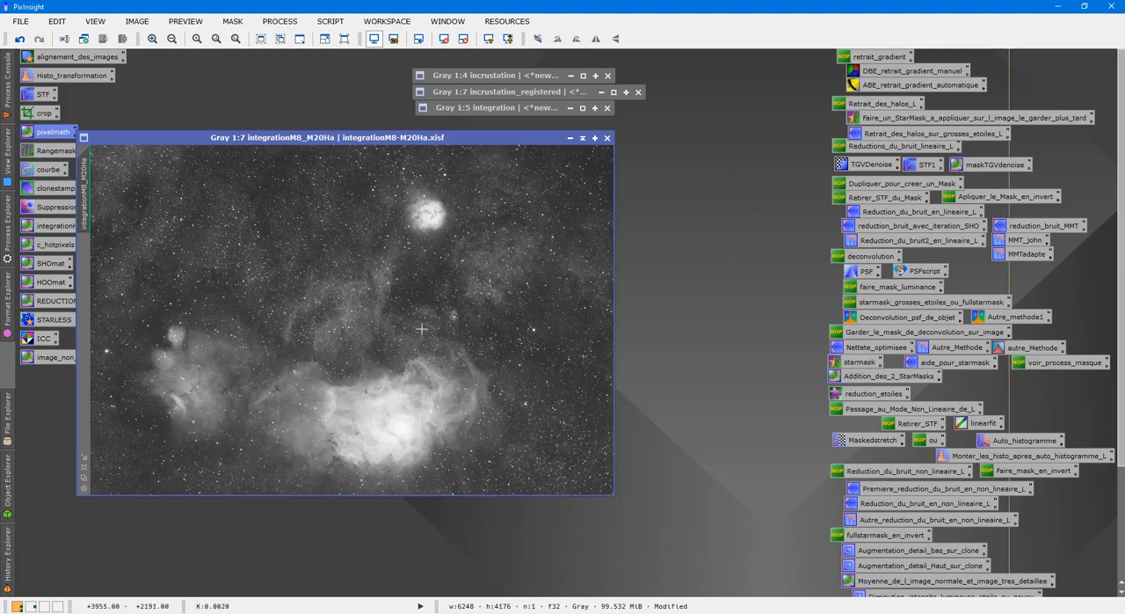
left_click_drag(423, 138, 415, 92)
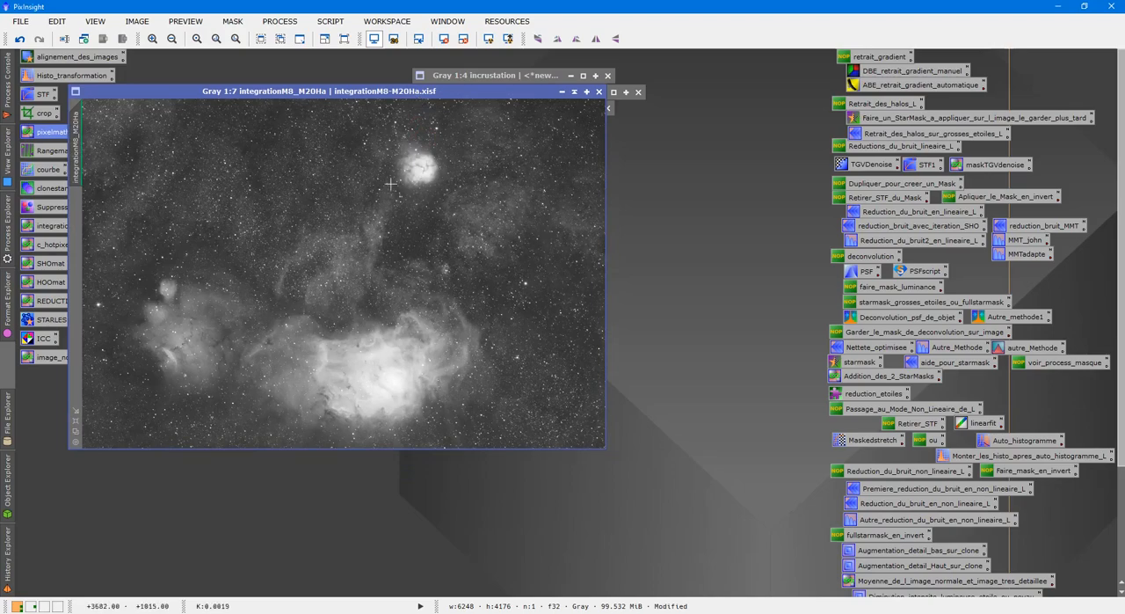
scroll(391, 185, "down", 4)
scroll(388, 194, "up", 4)
Open the Resample process and place its dialog beside the integrationM8_M20Ha image
left_click(280, 21)
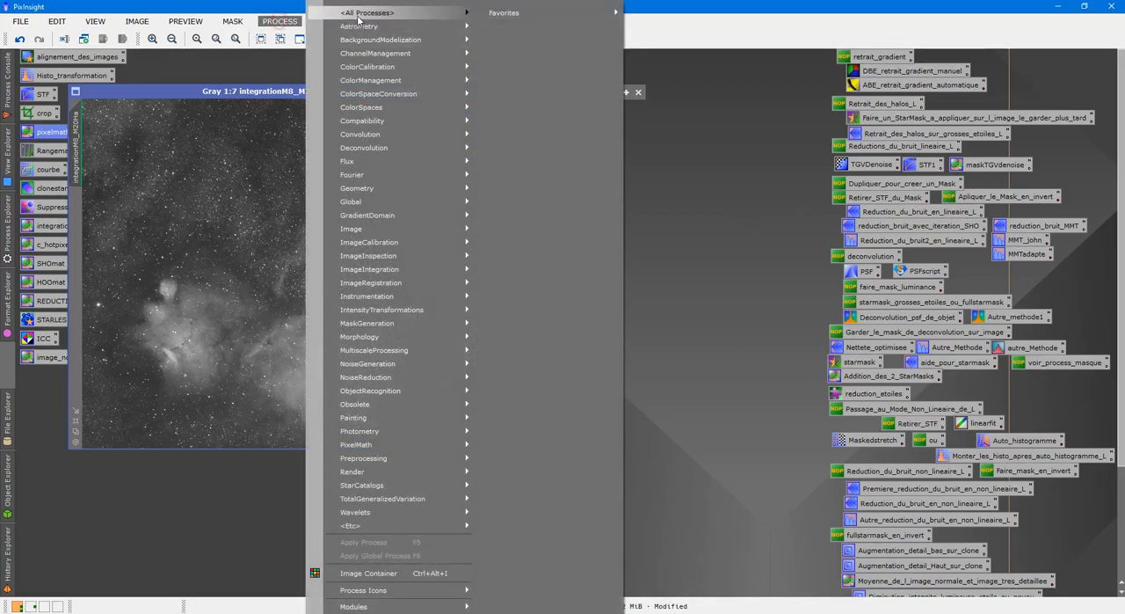
mouse_move(359, 20)
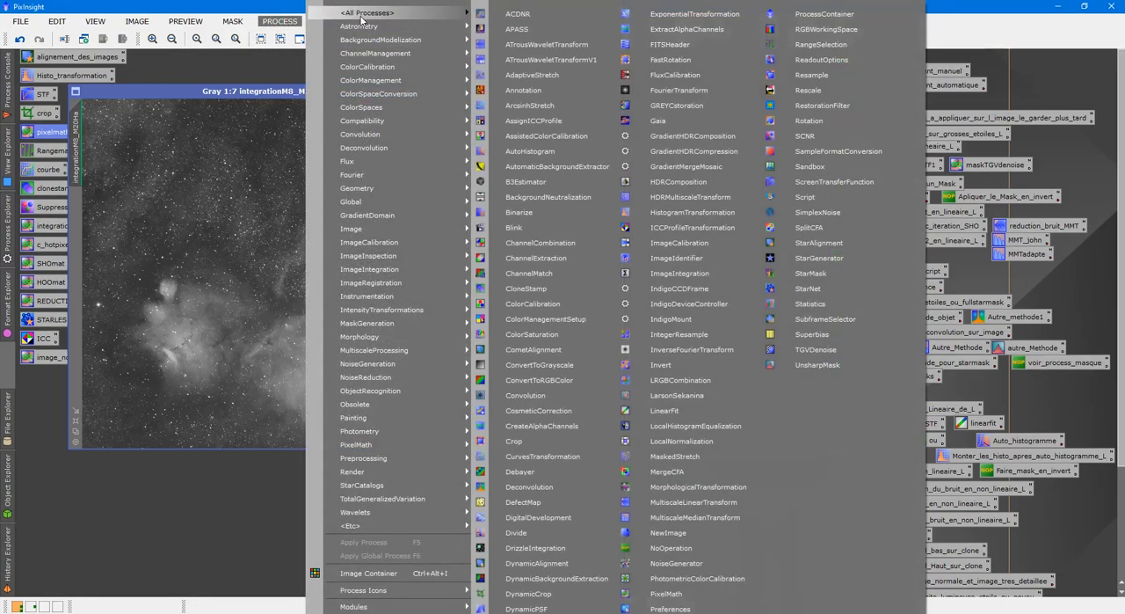
left_click(818, 74)
left_click_drag(386, 156, 787, 160)
left_click(420, 175)
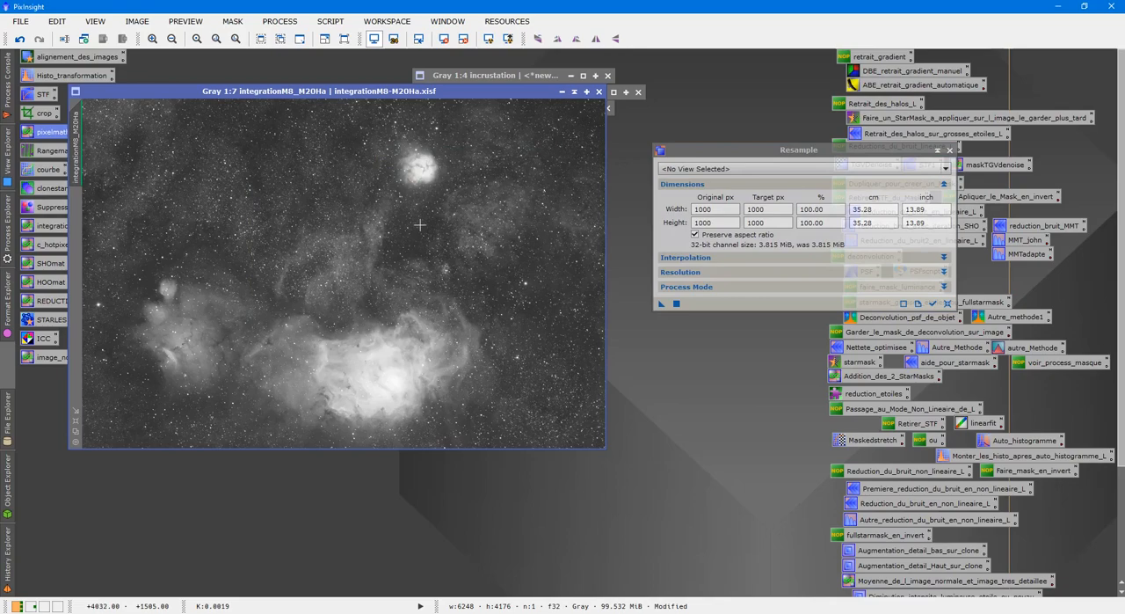
Expand the incrustation image to review its framing and scale, moving the Resample dialog clear of it, and collapse it again
double_click(552, 75)
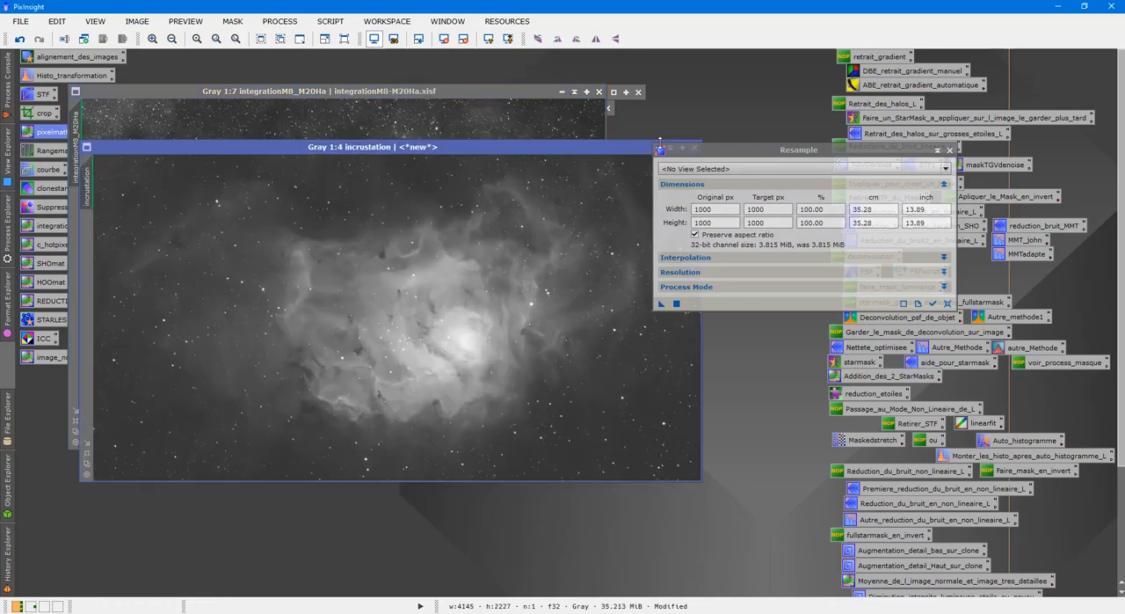
left_click_drag(688, 152, 694, 195)
left_click(670, 148)
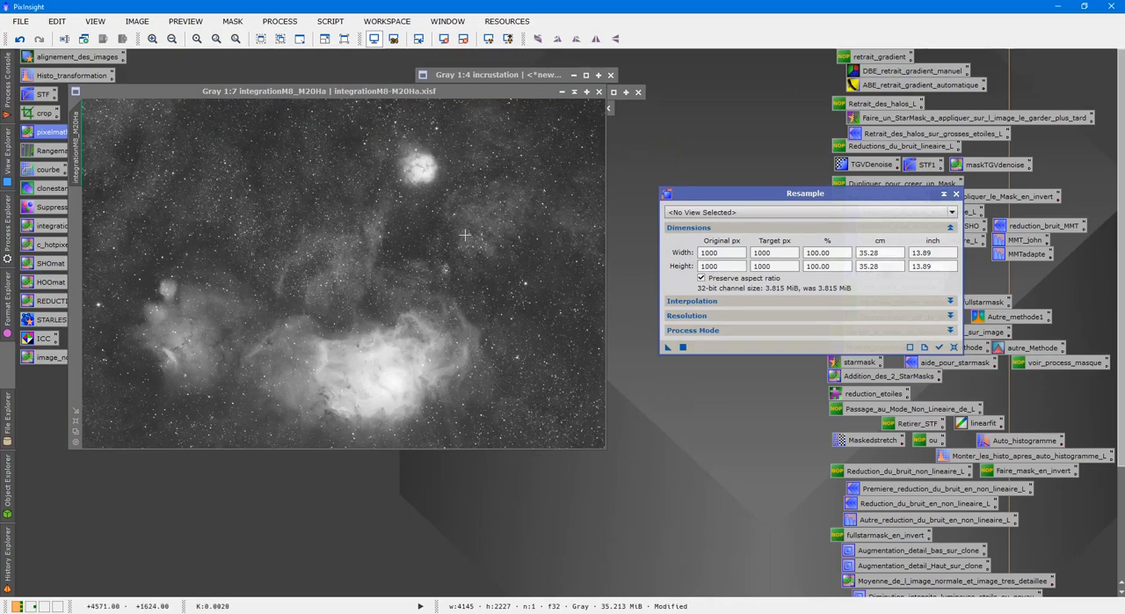
double_click(529, 77)
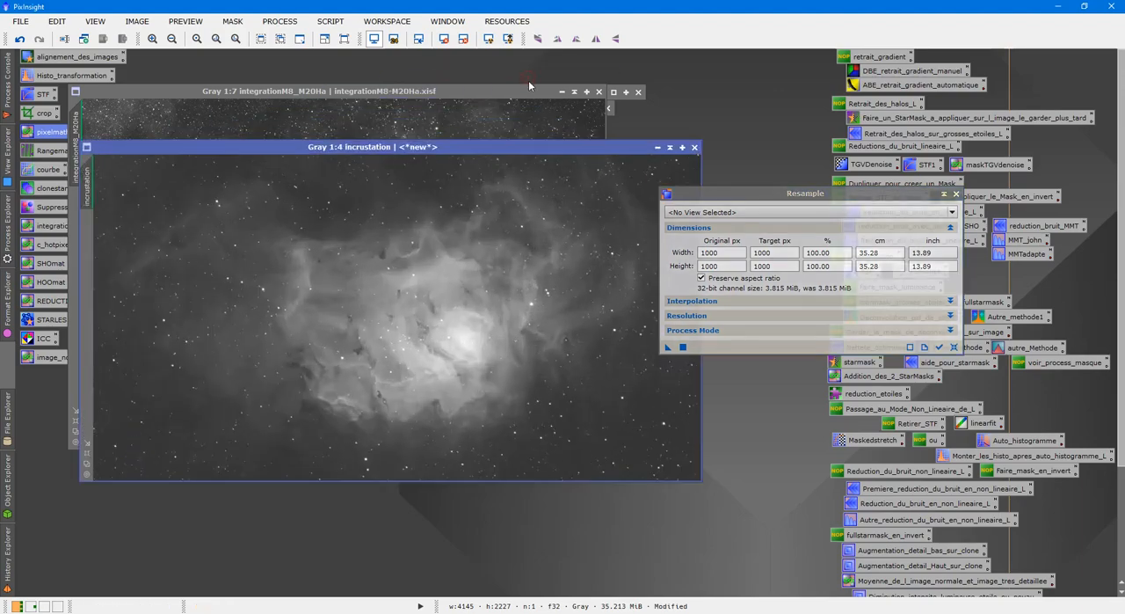
left_click(667, 148)
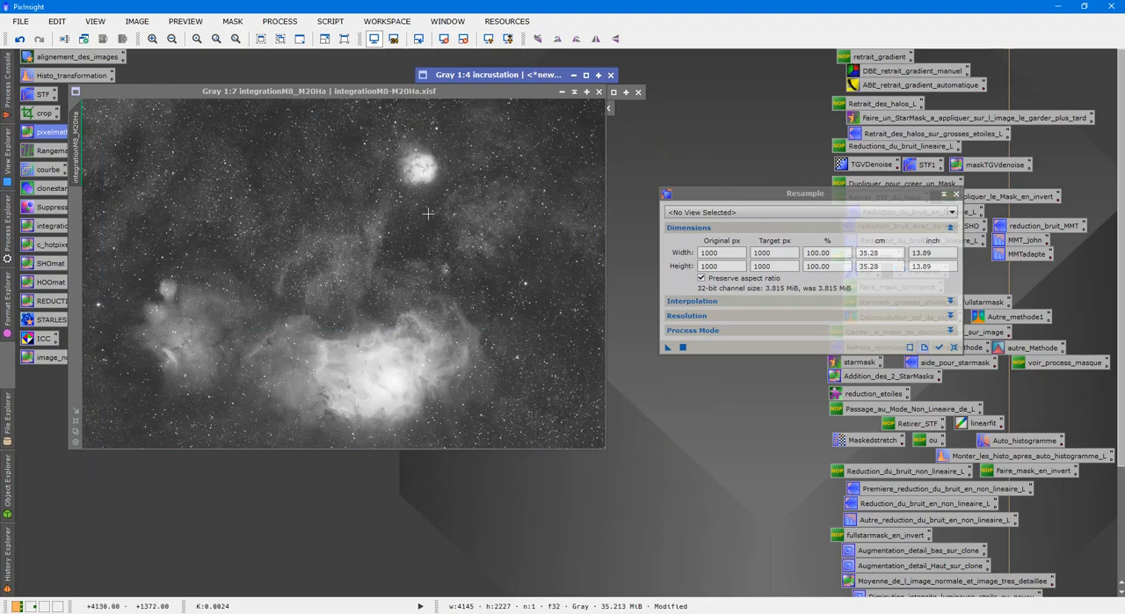
Set the Resample width and height to 200% as a demonstration and close the process without applying it
double_click(822, 252)
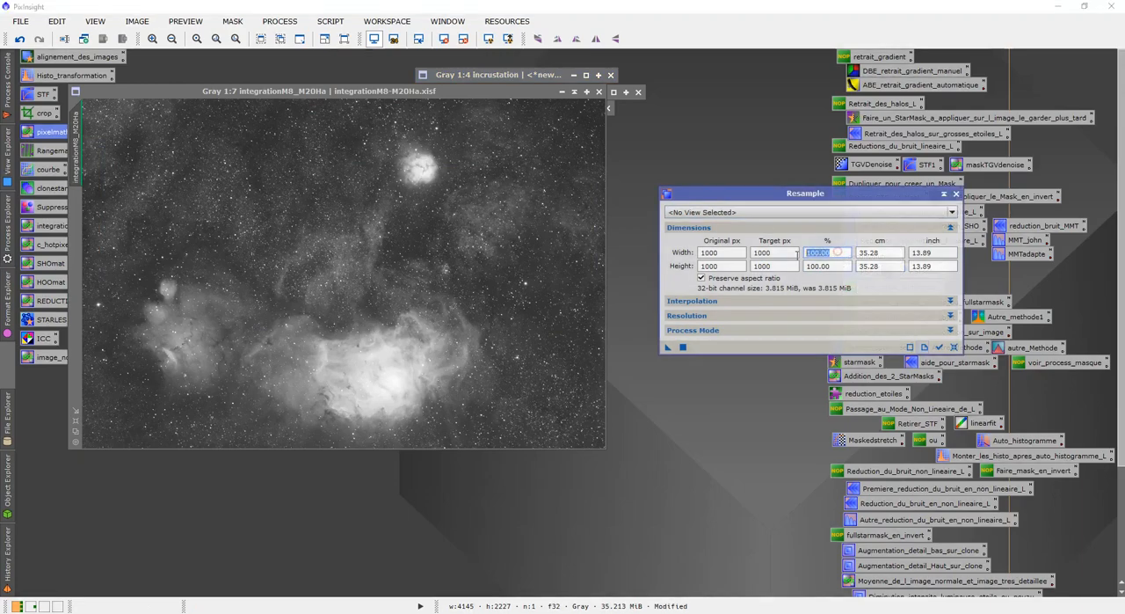
type("200")
left_click(836, 265)
type("200")
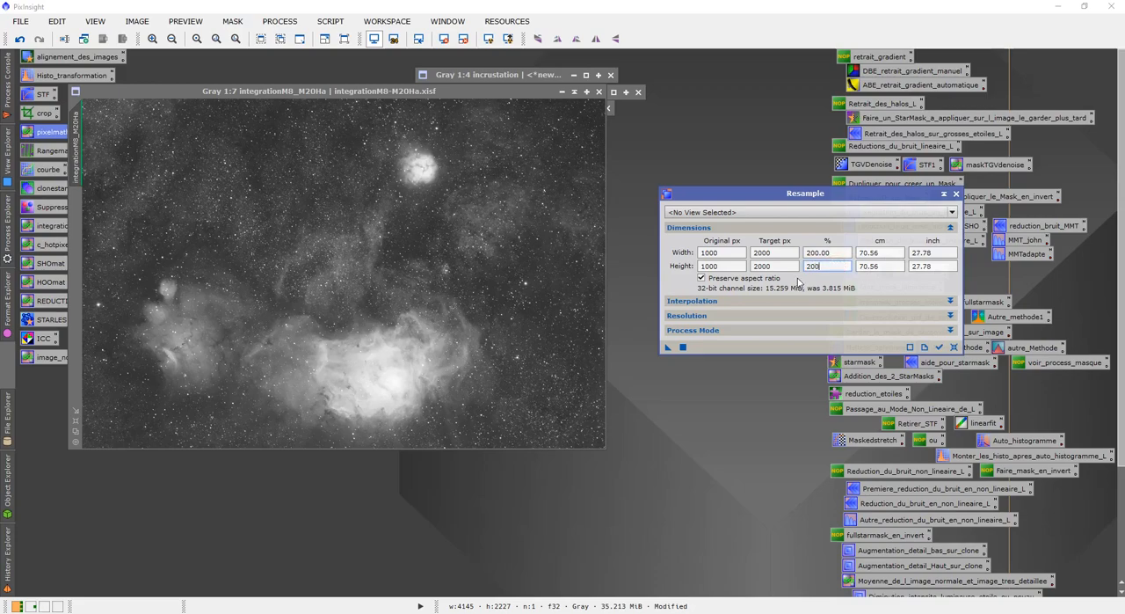
left_click(833, 254)
left_click(957, 193)
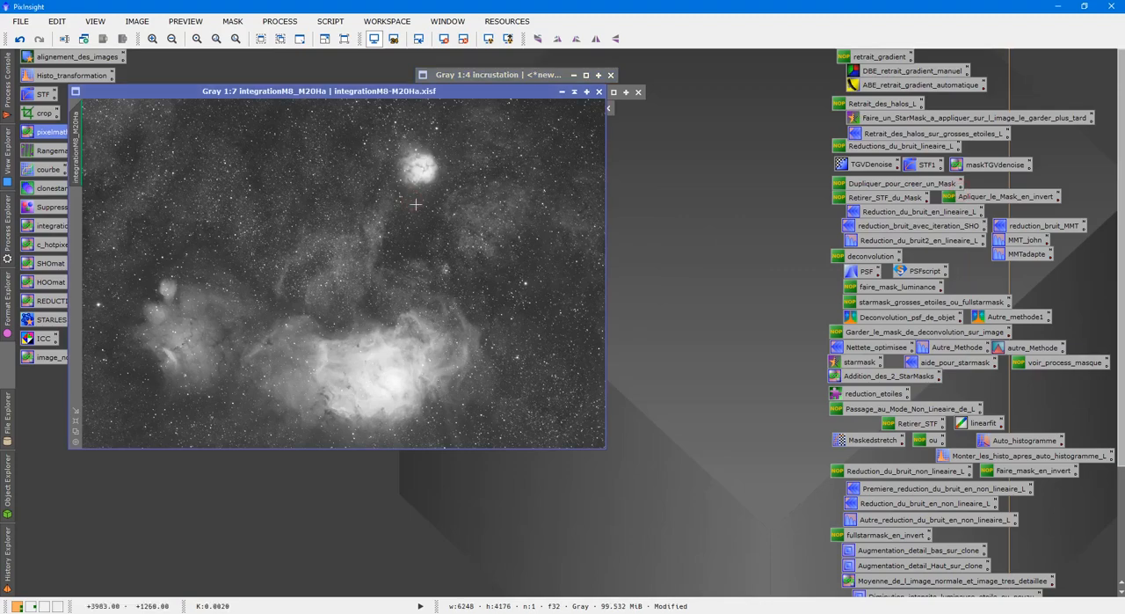
Examine the final blended integrationM8_M20Ha image at several zoom levels, with its window centred in the workspace
scroll(452, 224, "up", 2)
scroll(452, 227, "down", 4)
scroll(456, 227, "up", 2)
scroll(457, 228, "down", 1)
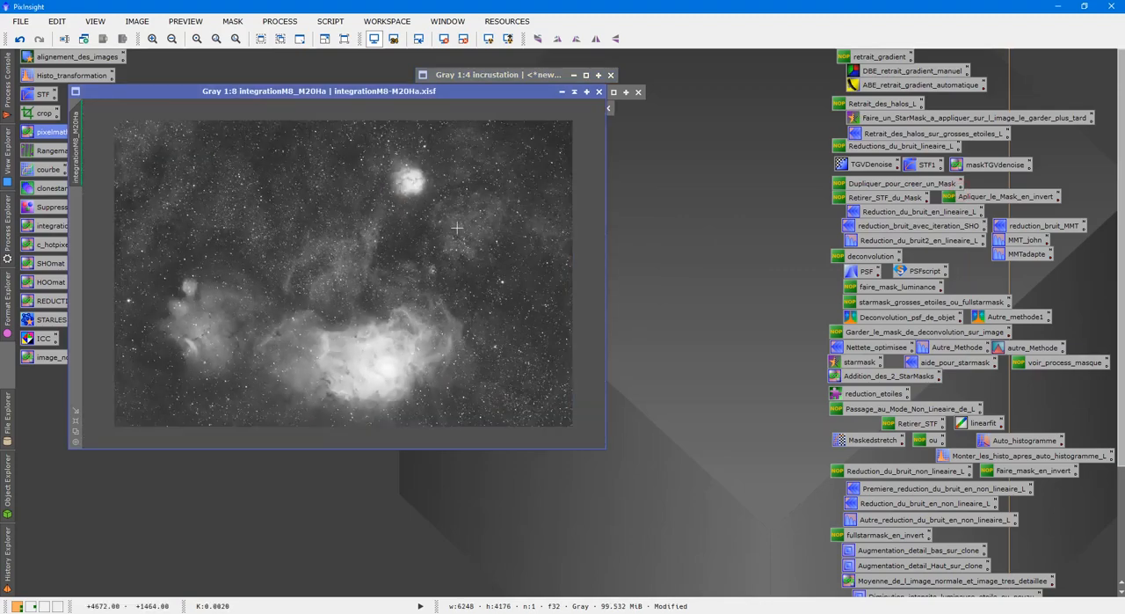
scroll(457, 228, "up", 1)
left_click_drag(428, 93, 568, 111)
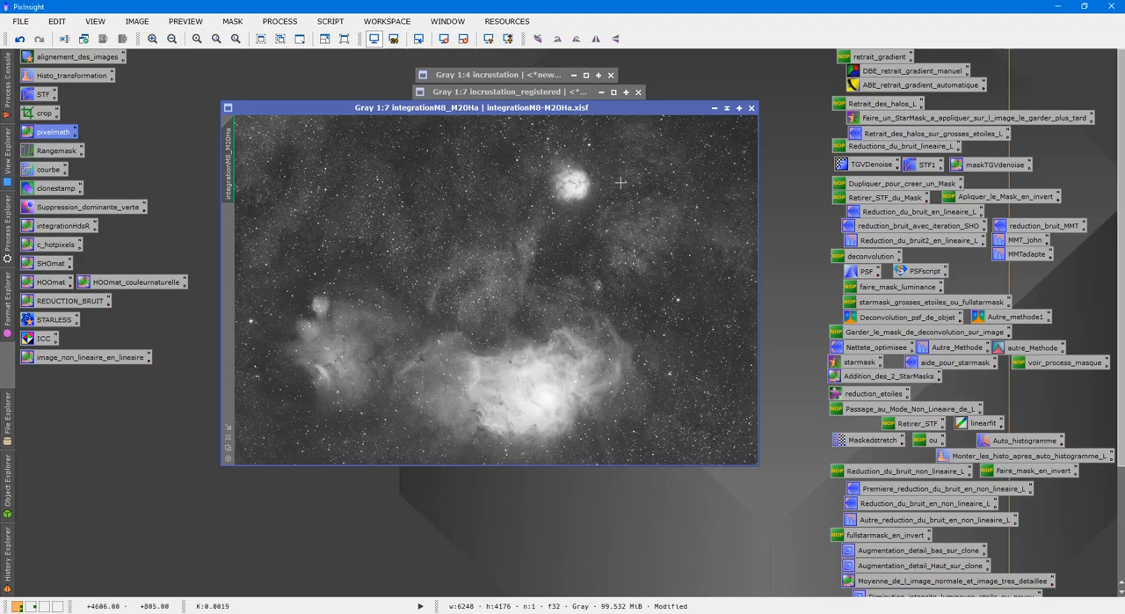
scroll(571, 253, "up", 3)
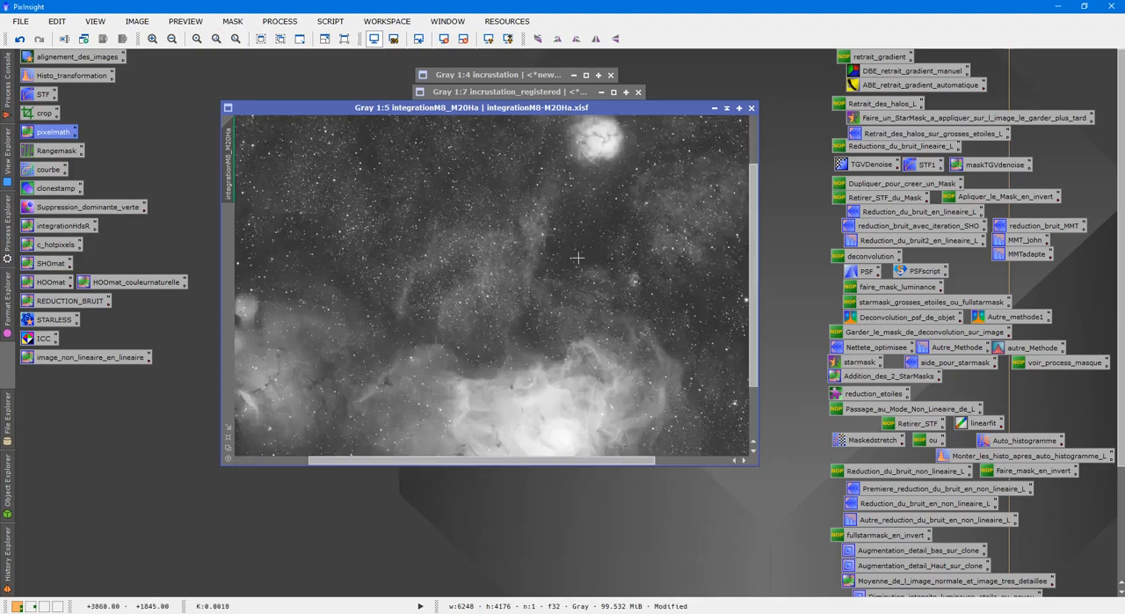
scroll(573, 255, "down", 4)
scroll(577, 259, "up", 2)
scroll(574, 260, "down", 1)
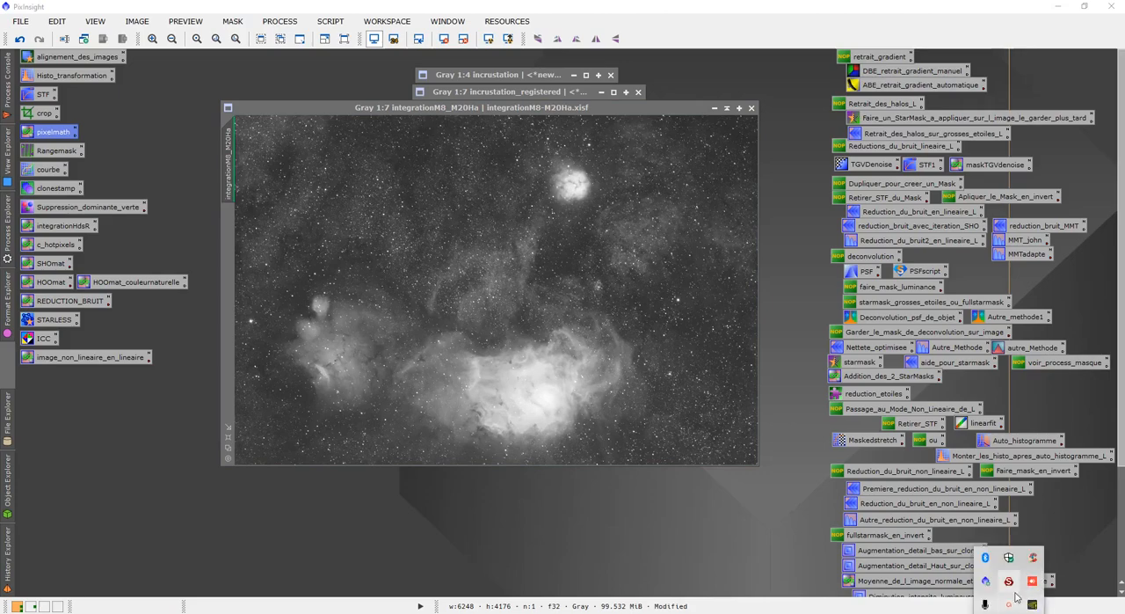
left_click(1011, 603)
left_click(1011, 603)
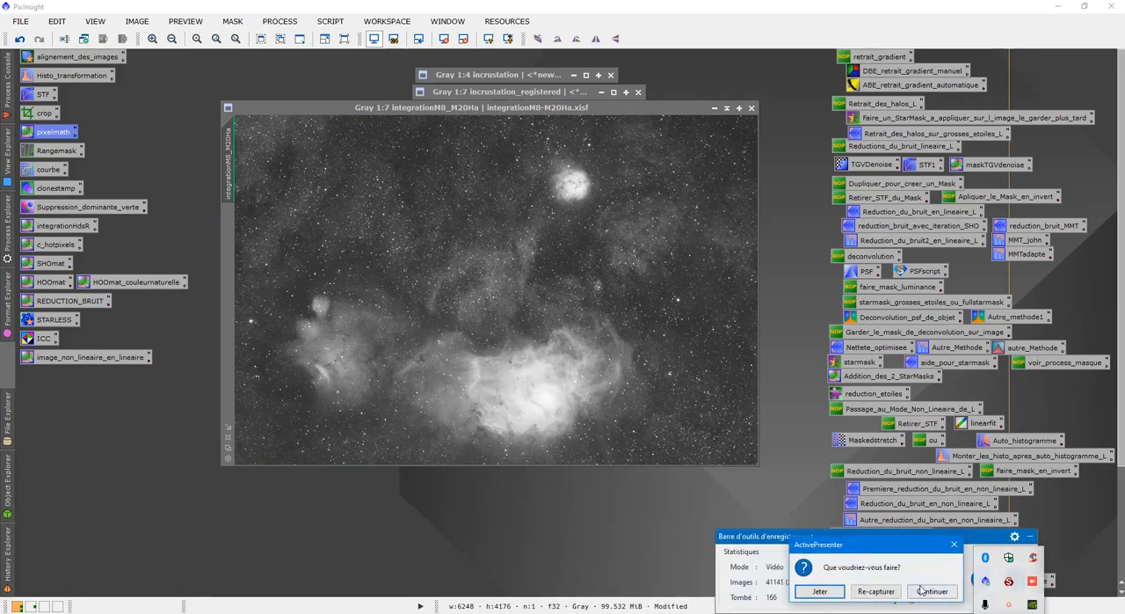